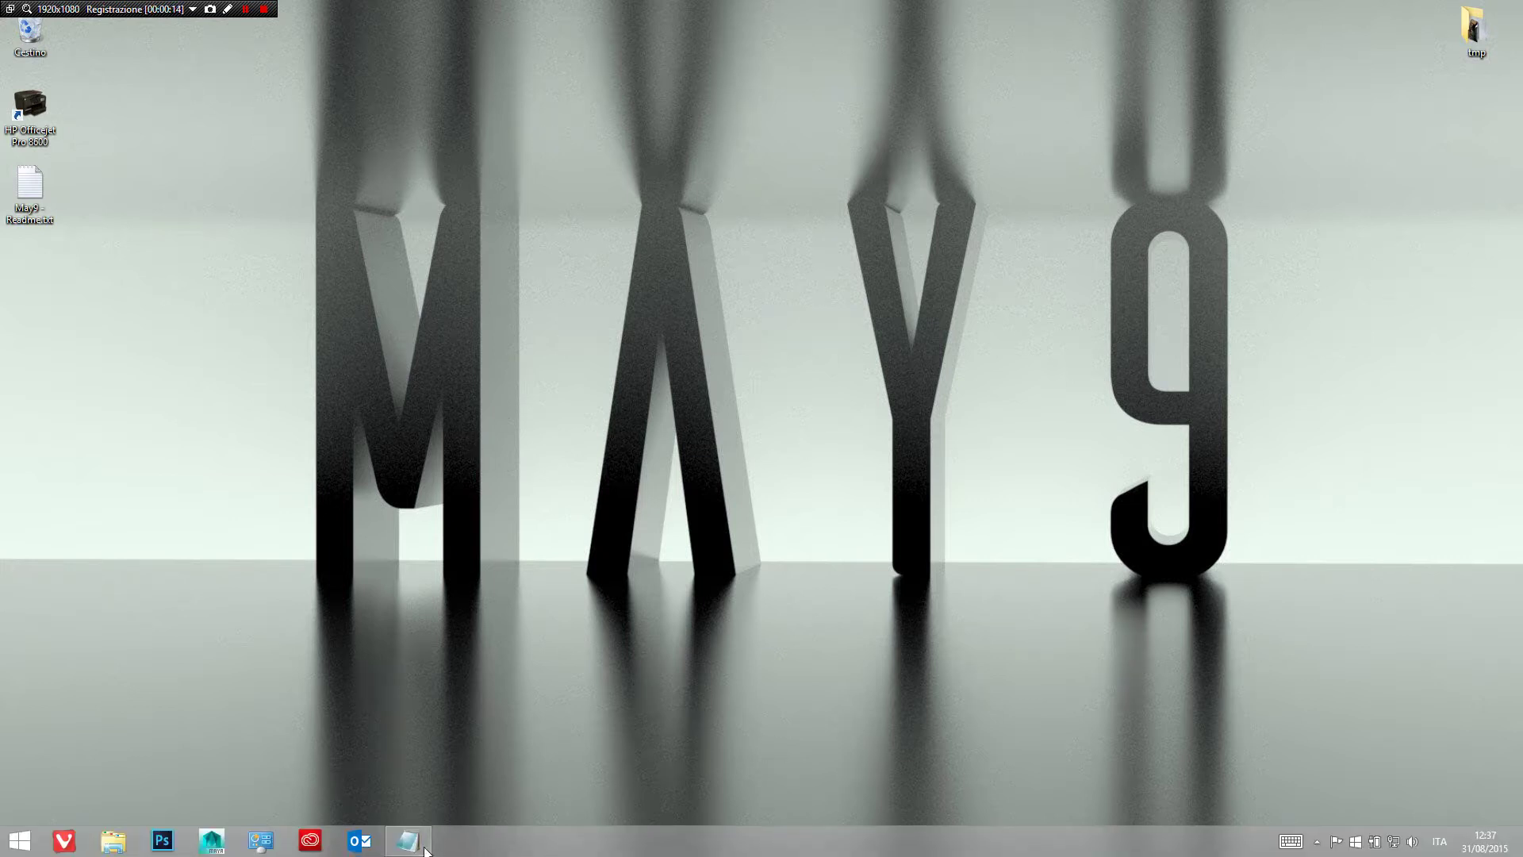
Step: Review the May9 readme's contributor list, installation instructions and added hotkeys, and put the file away
left_click(419, 847)
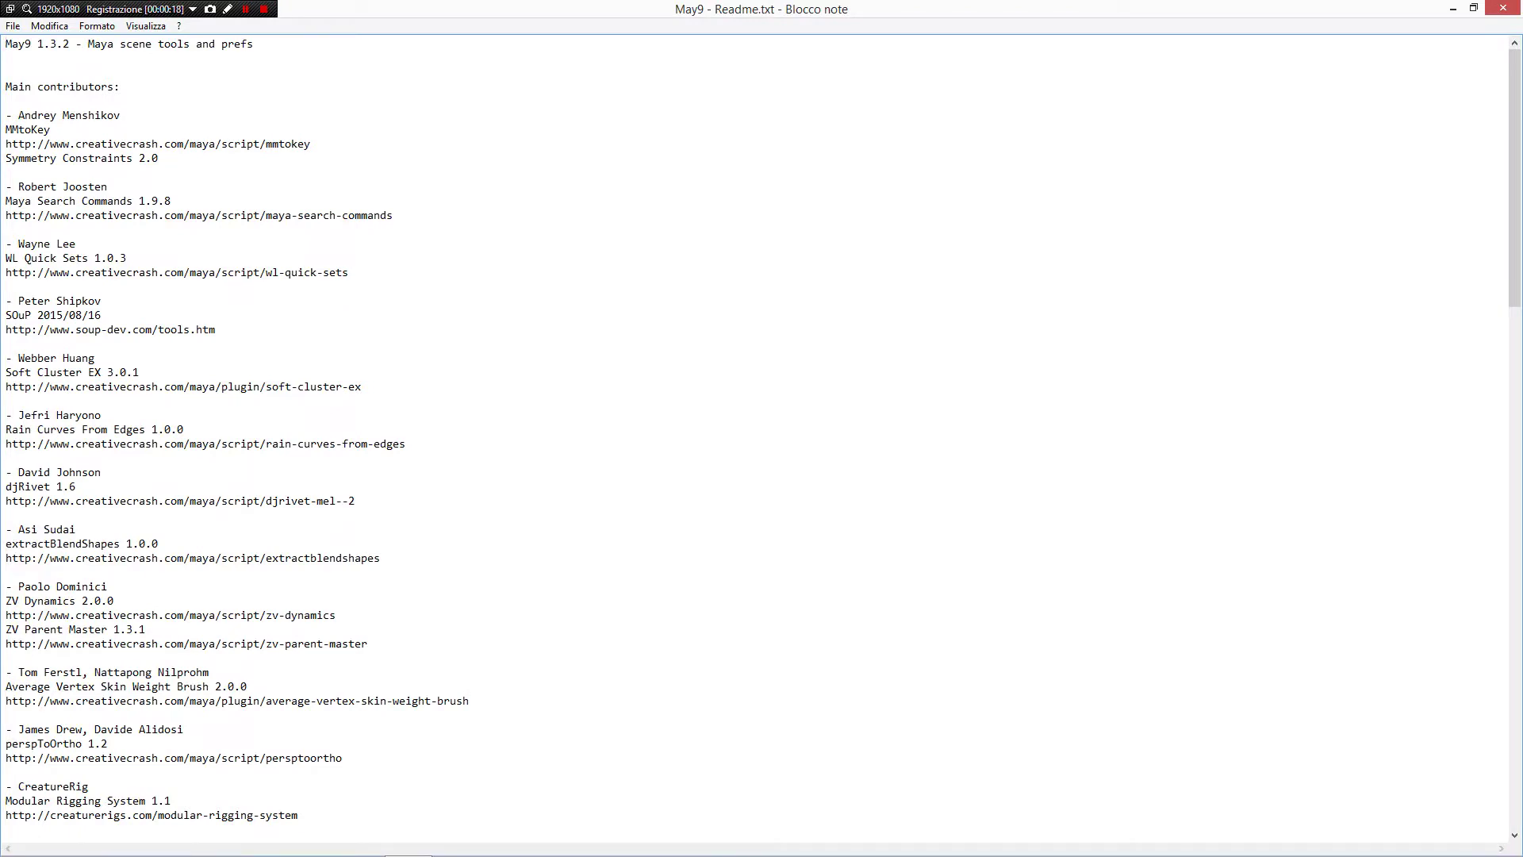
scroll(762, 436, "down", 12)
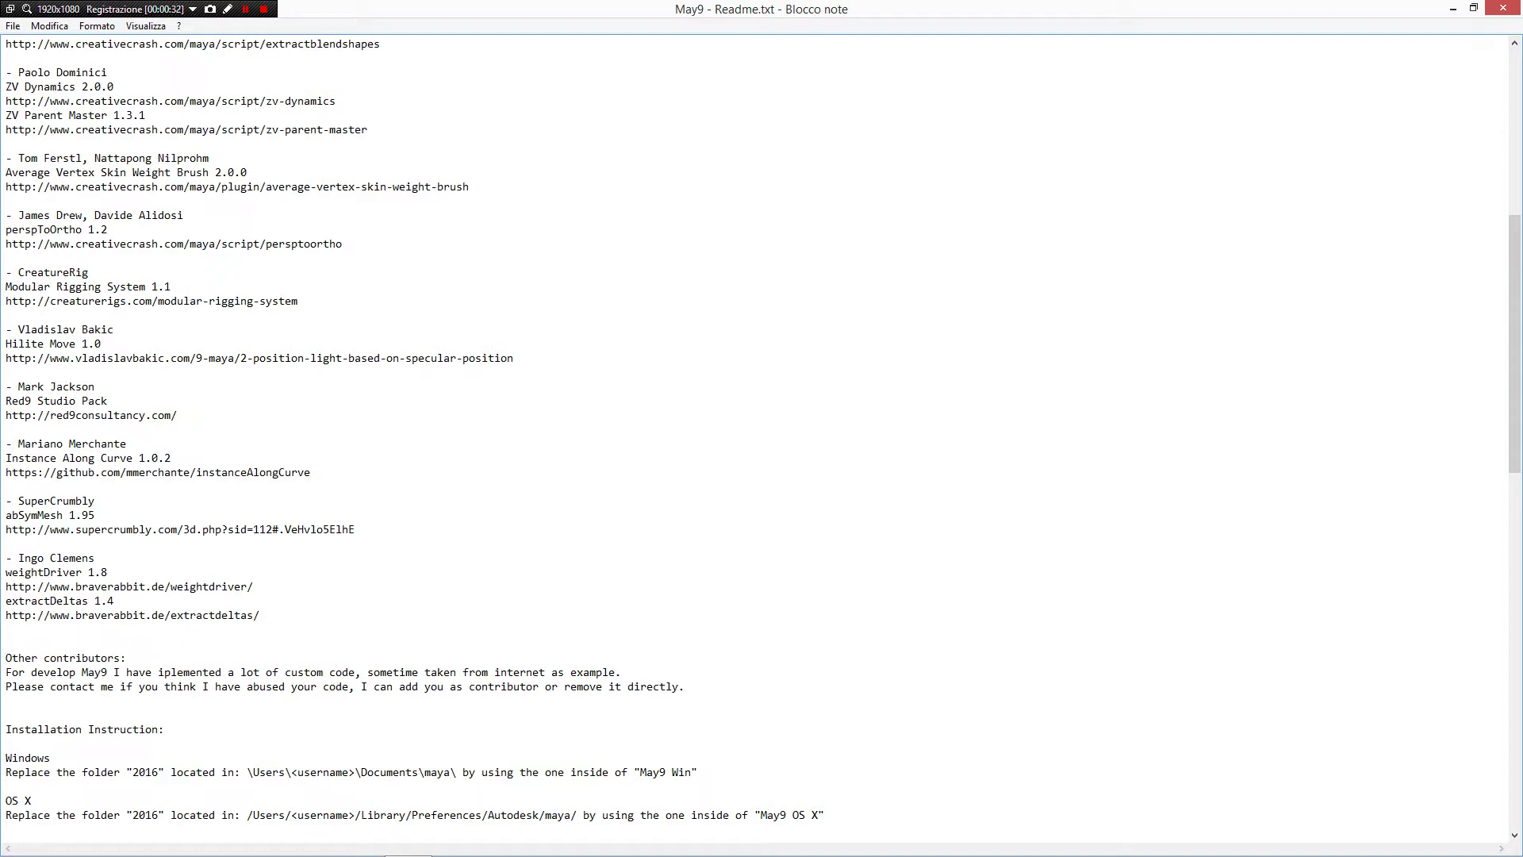
scroll(762, 428, "down", 1)
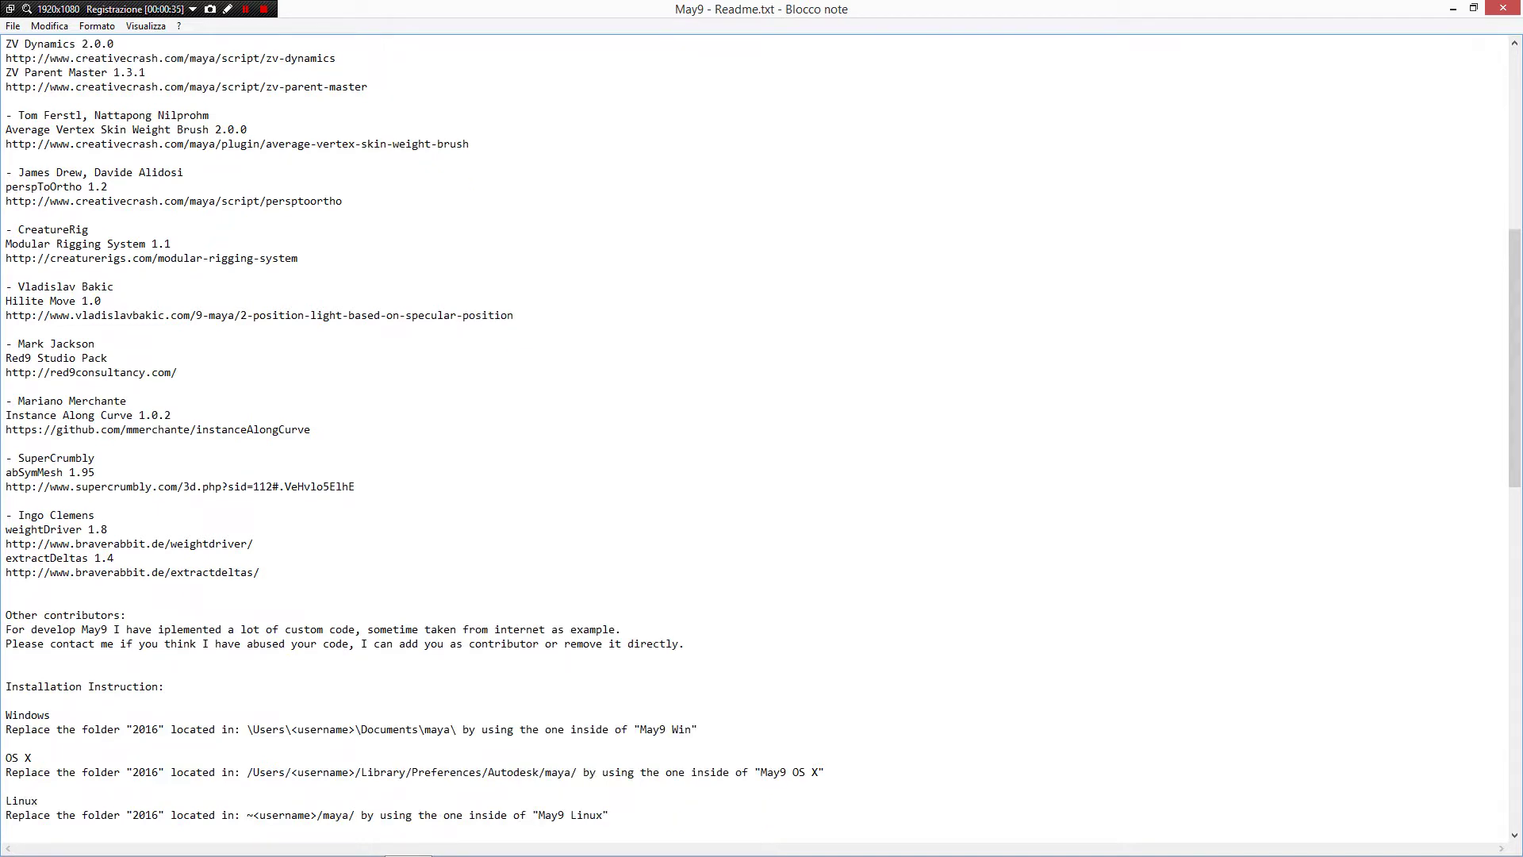
scroll(761, 428, "down", 2)
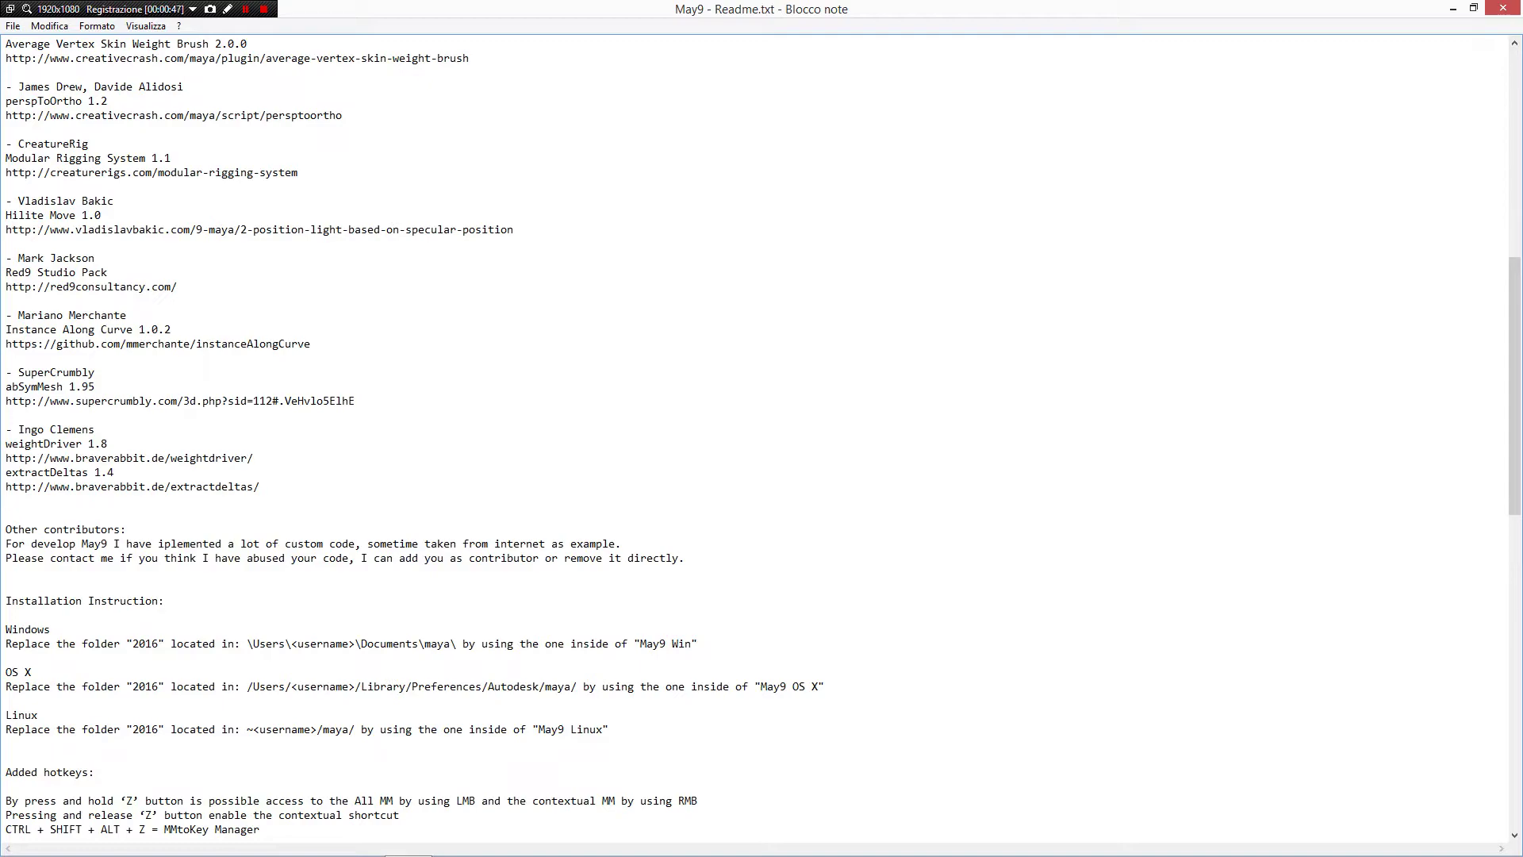
left_click(1453, 9)
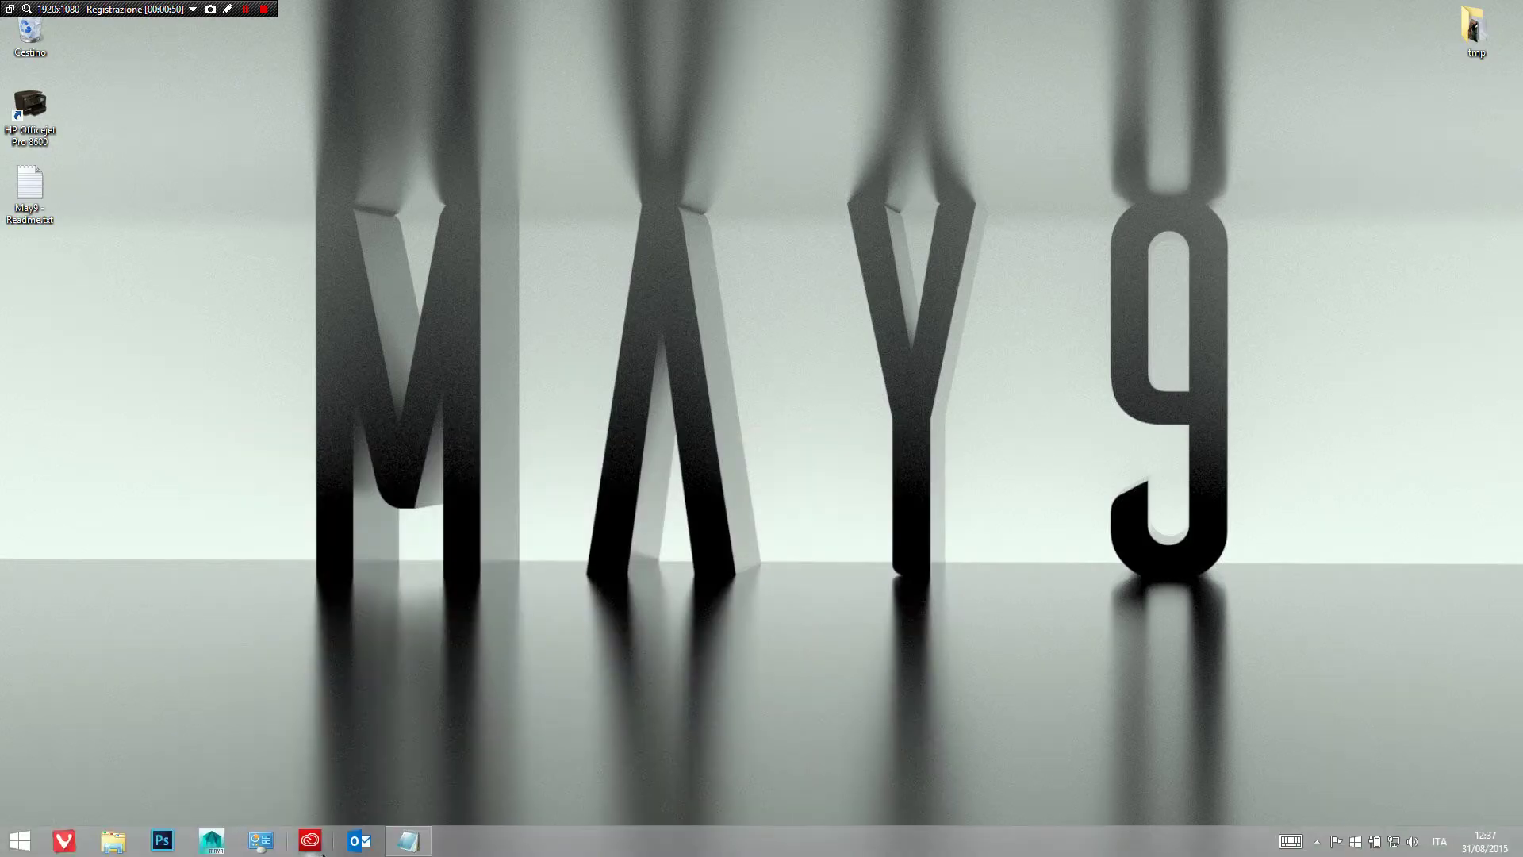
Step: Switch to Autodesk Maya and create a polygon sphere with a radius of about 4.3 near the grid centre
left_click(213, 844)
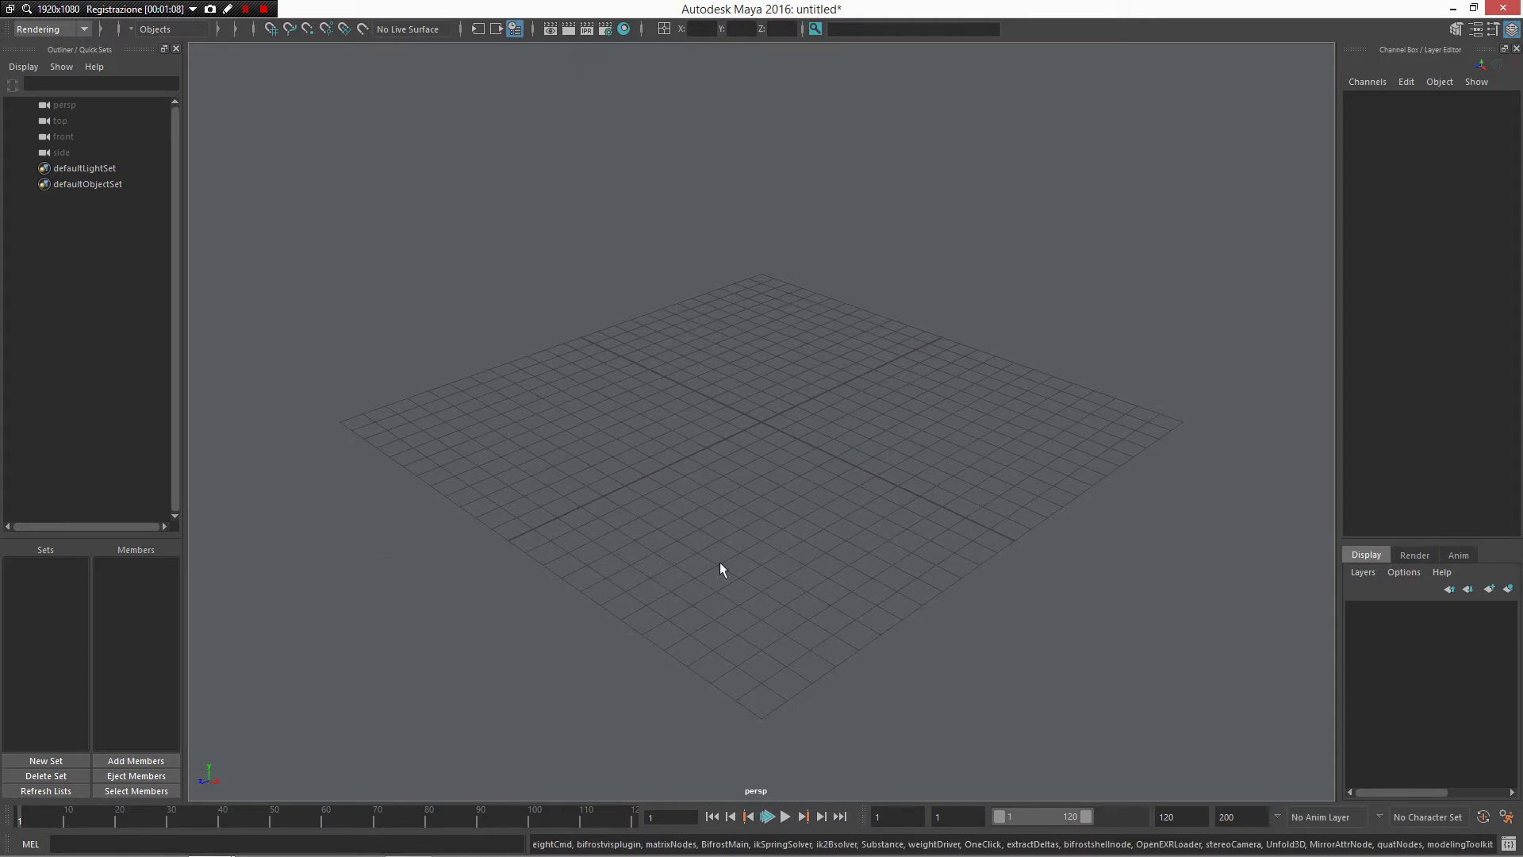
left_click_drag(720, 568, 875, 462, "alt")
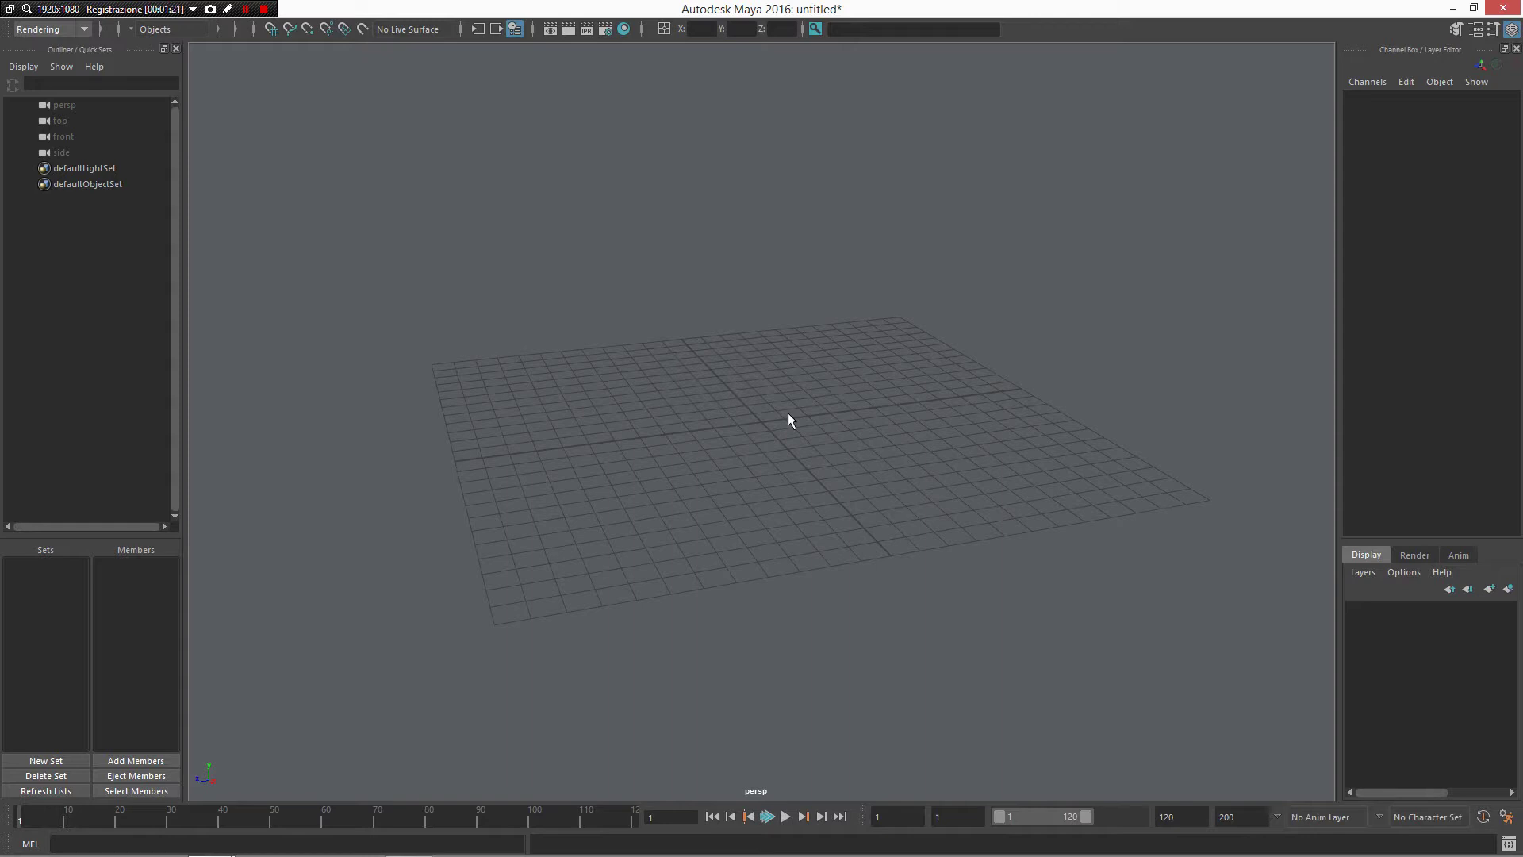
mouse_move(788, 418)
left_mouse_down("alt")
mouse_move(769, 408)
mouse_move(744, 466)
mouse_move(829, 490)
mouse_move(765, 487)
mouse_move(804, 410)
left_mouse_up("alt")
left_click_drag(901, 491, 781, 483, "alt")
right_click_drag(782, 483, 787, 327)
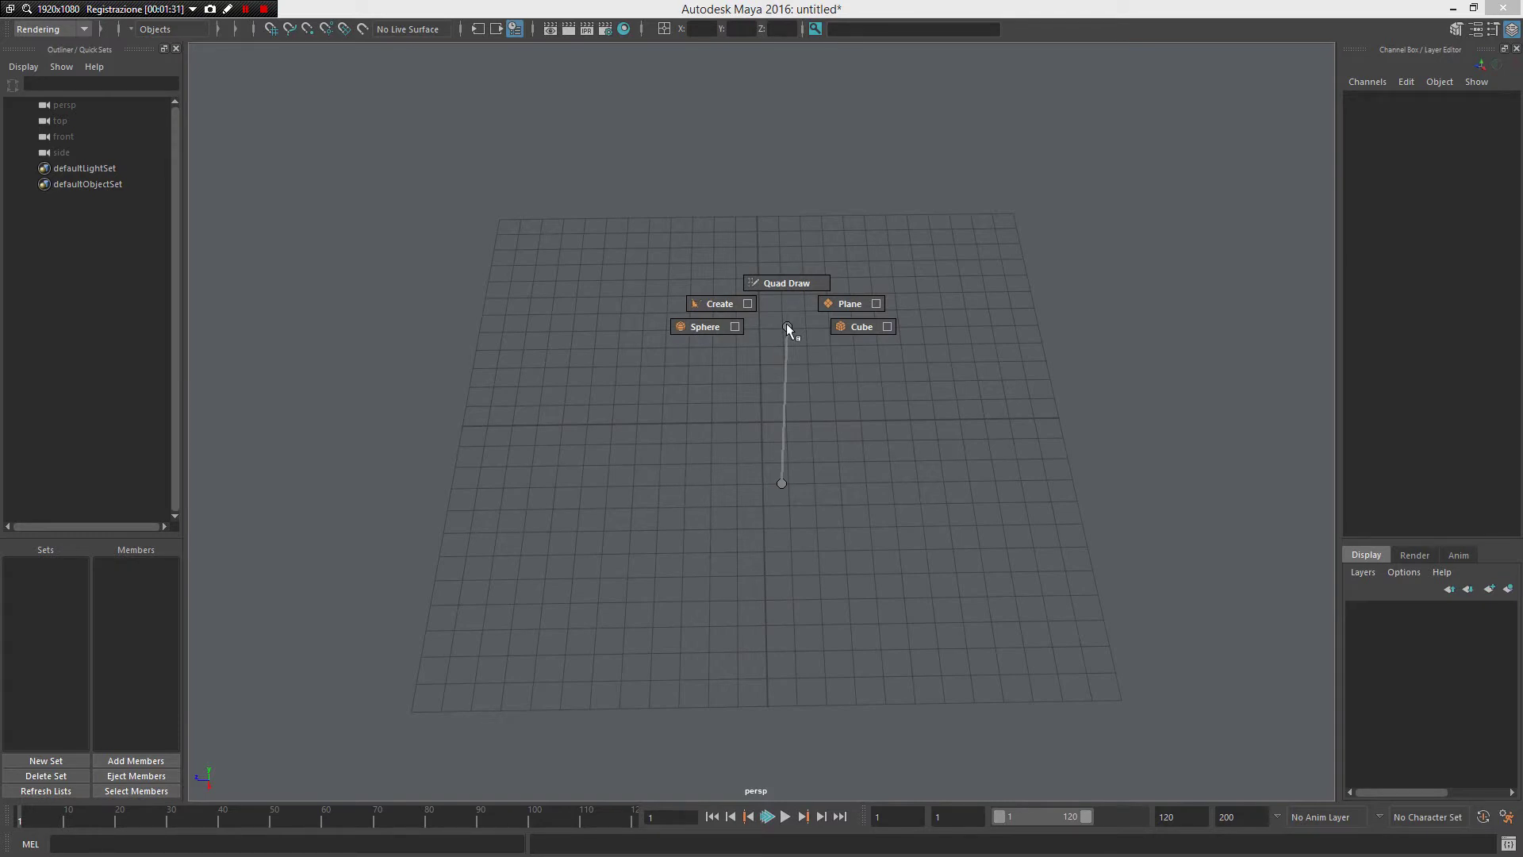
right_click_drag(788, 329, 646, 323, "shift")
left_click_drag(788, 425, 857, 410)
left_click_drag(856, 409, 952, 368, "alt")
Step: Set the sphere's Translate X, Y and Z to 0 and deselect it
left_click_drag(1490, 110, 1499, 138)
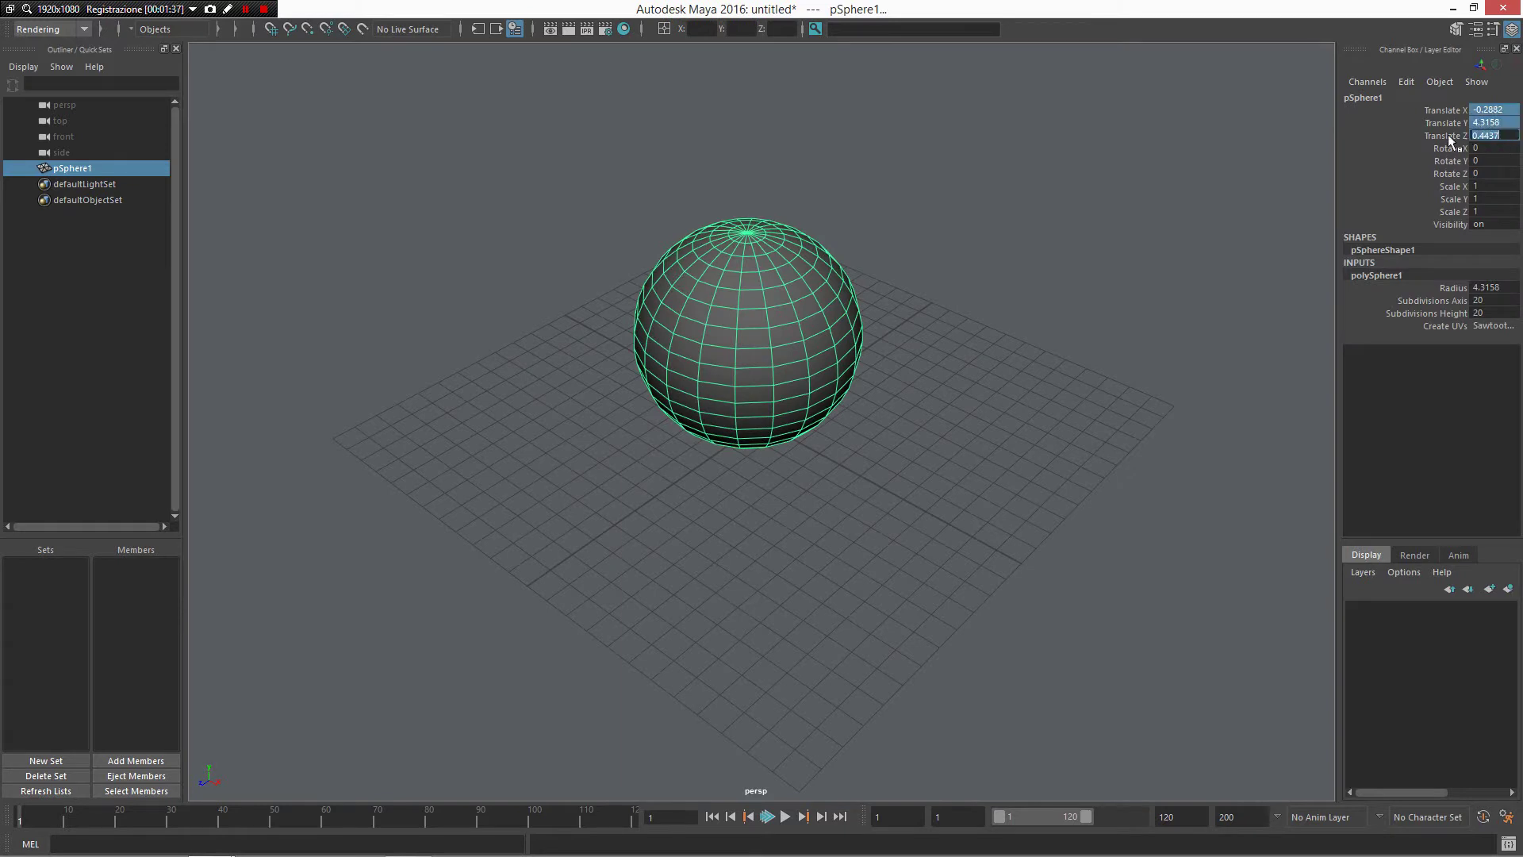
type("0")
key("Return")
left_click_drag(1025, 256, 939, 354, "alt")
left_click(1062, 307)
Step: Draw a three-joint chain in the side view, from the sphere's base through a slightly offset middle joint to its top
key("space")
key("space")
scroll(976, 440, "up", 3)
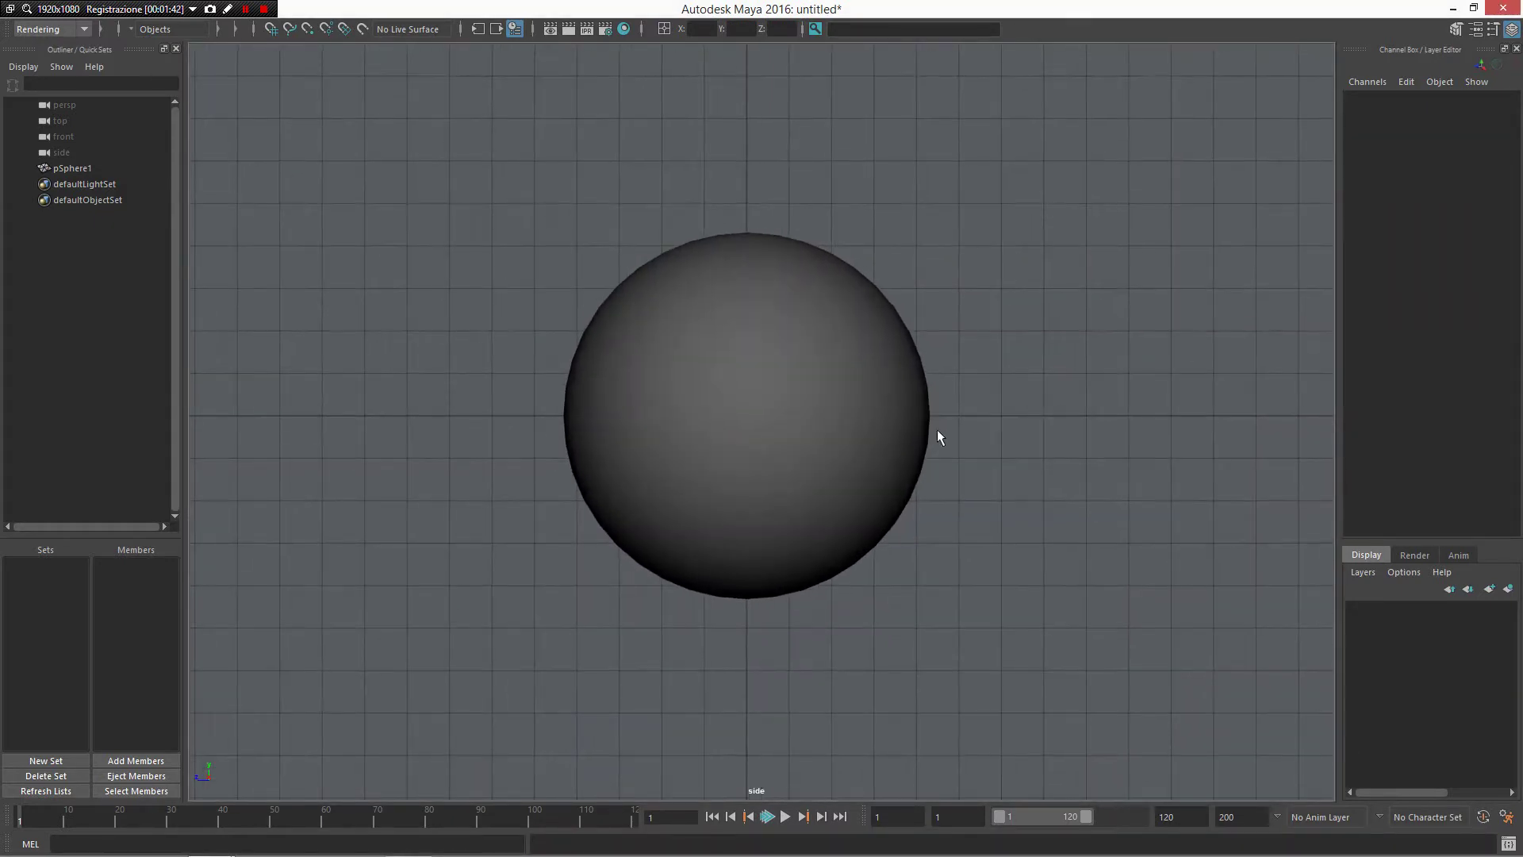
right_click(802, 521)
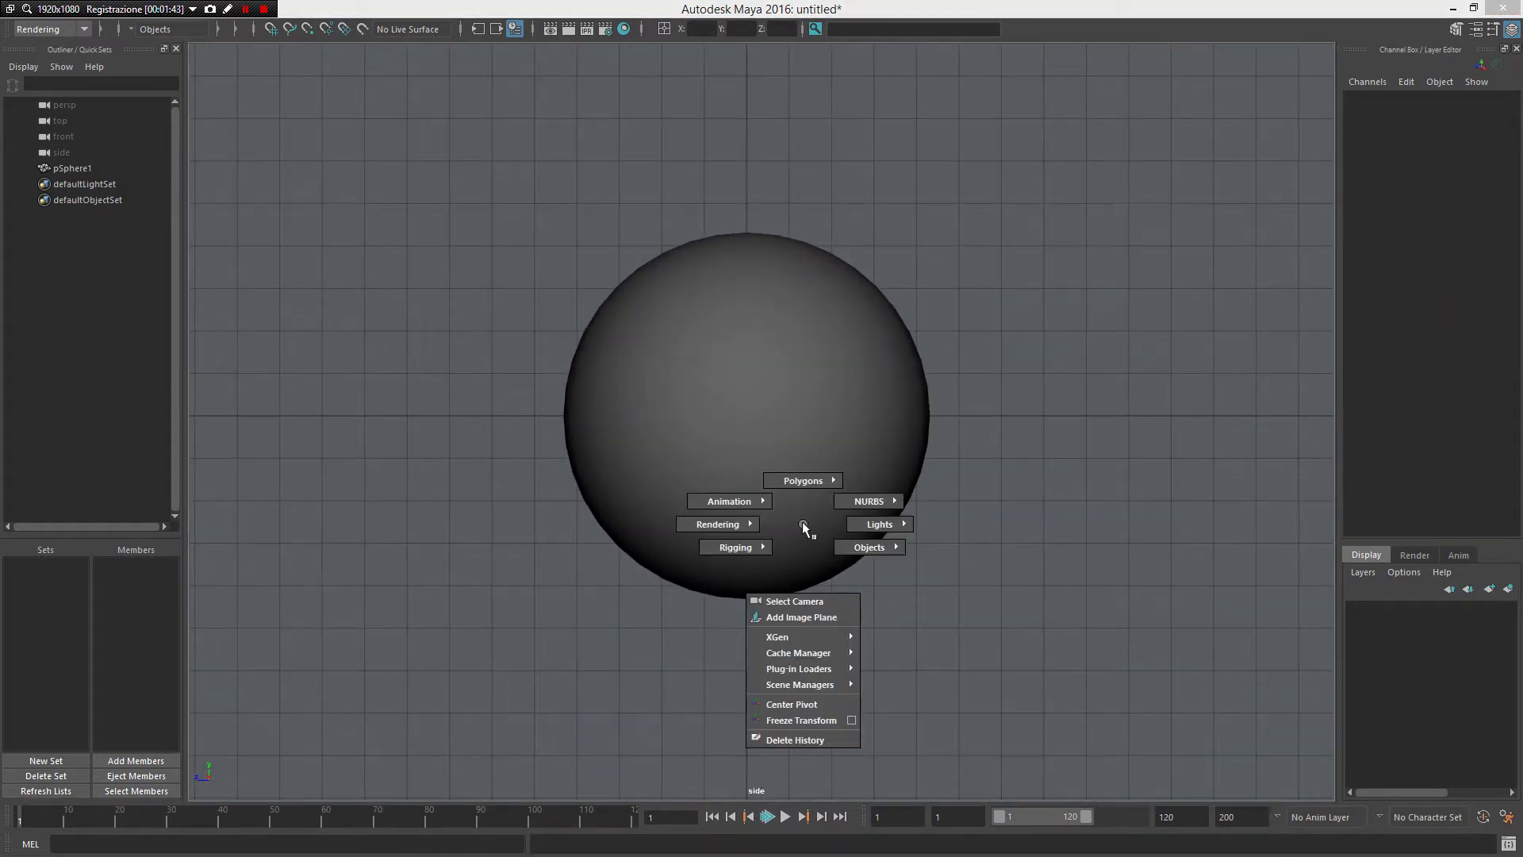
right_click_drag(802, 521, 463, 661)
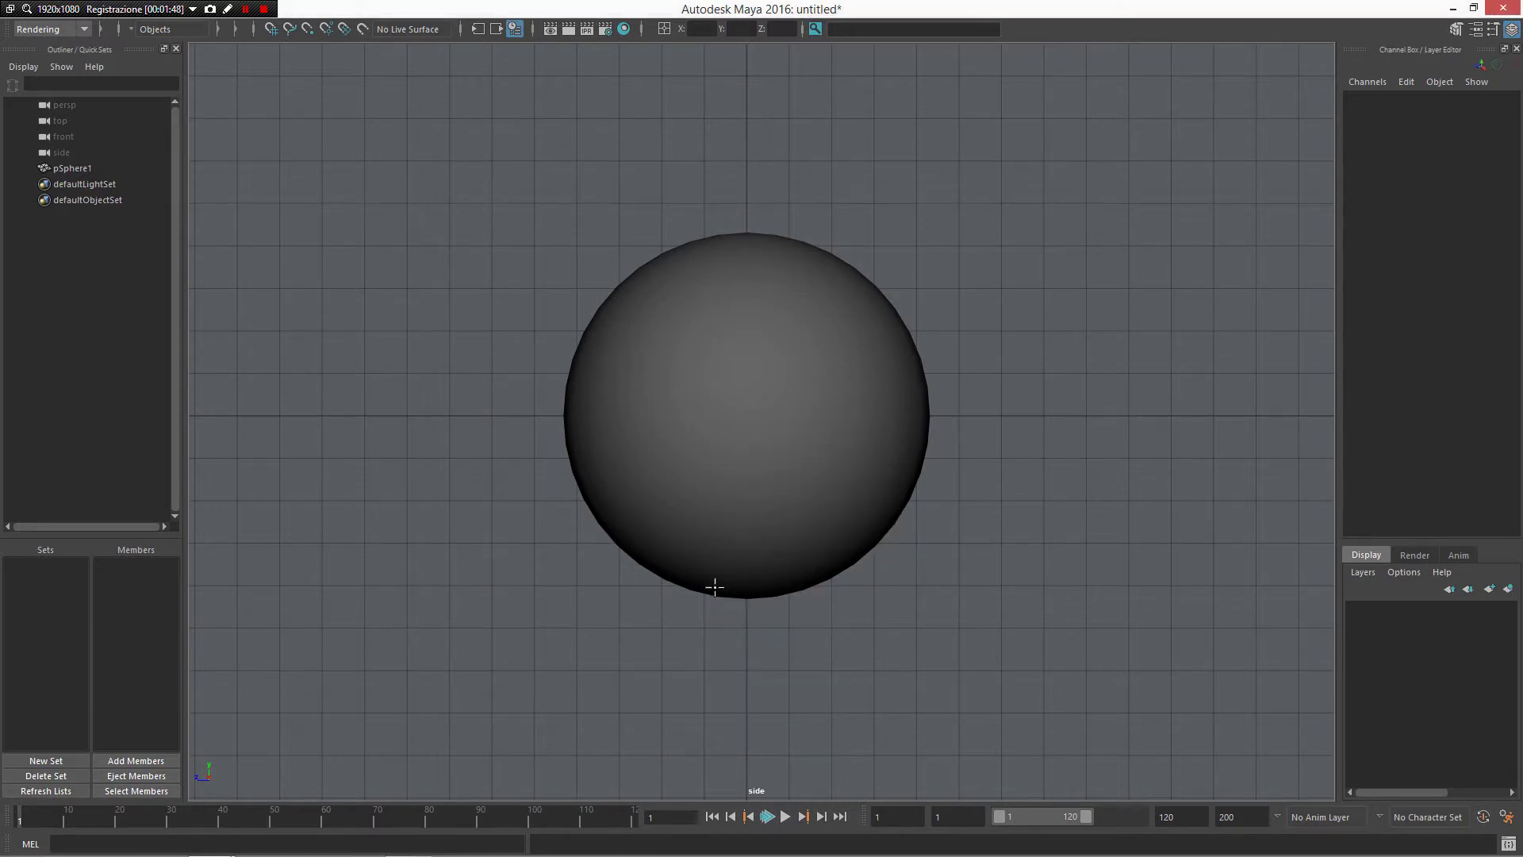
left_click(742, 601)
left_click(802, 401)
left_click_drag(802, 402, 742, 240)
key("Return")
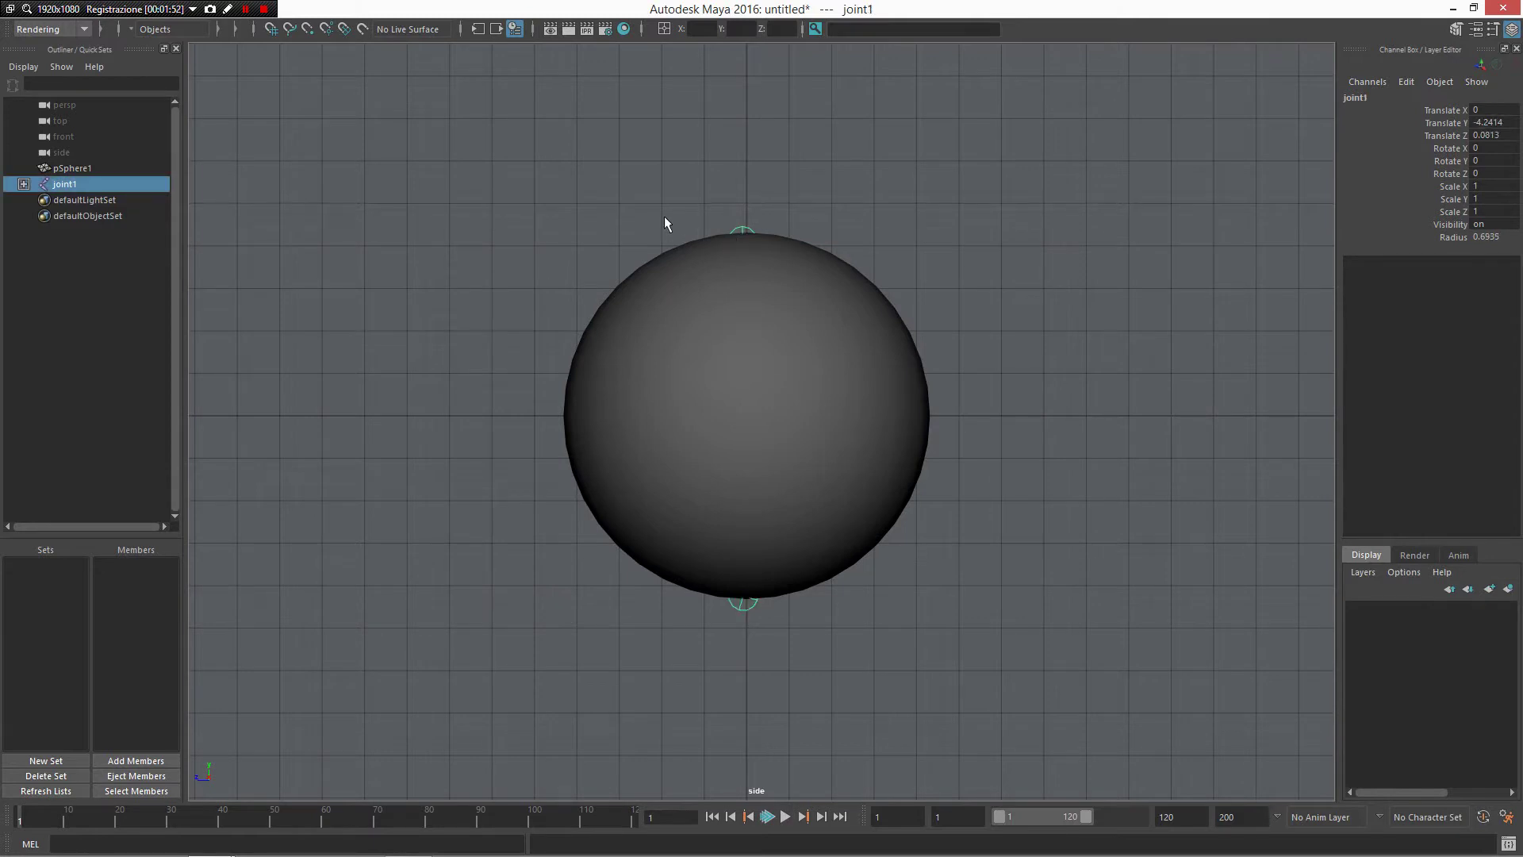
Step: Return to the perspective view and bind the sphere's skin to the joint chain
key("space")
key("space")
scroll(1012, 340, "up", 2)
left_click_drag(1012, 340, 1049, 332, "alt")
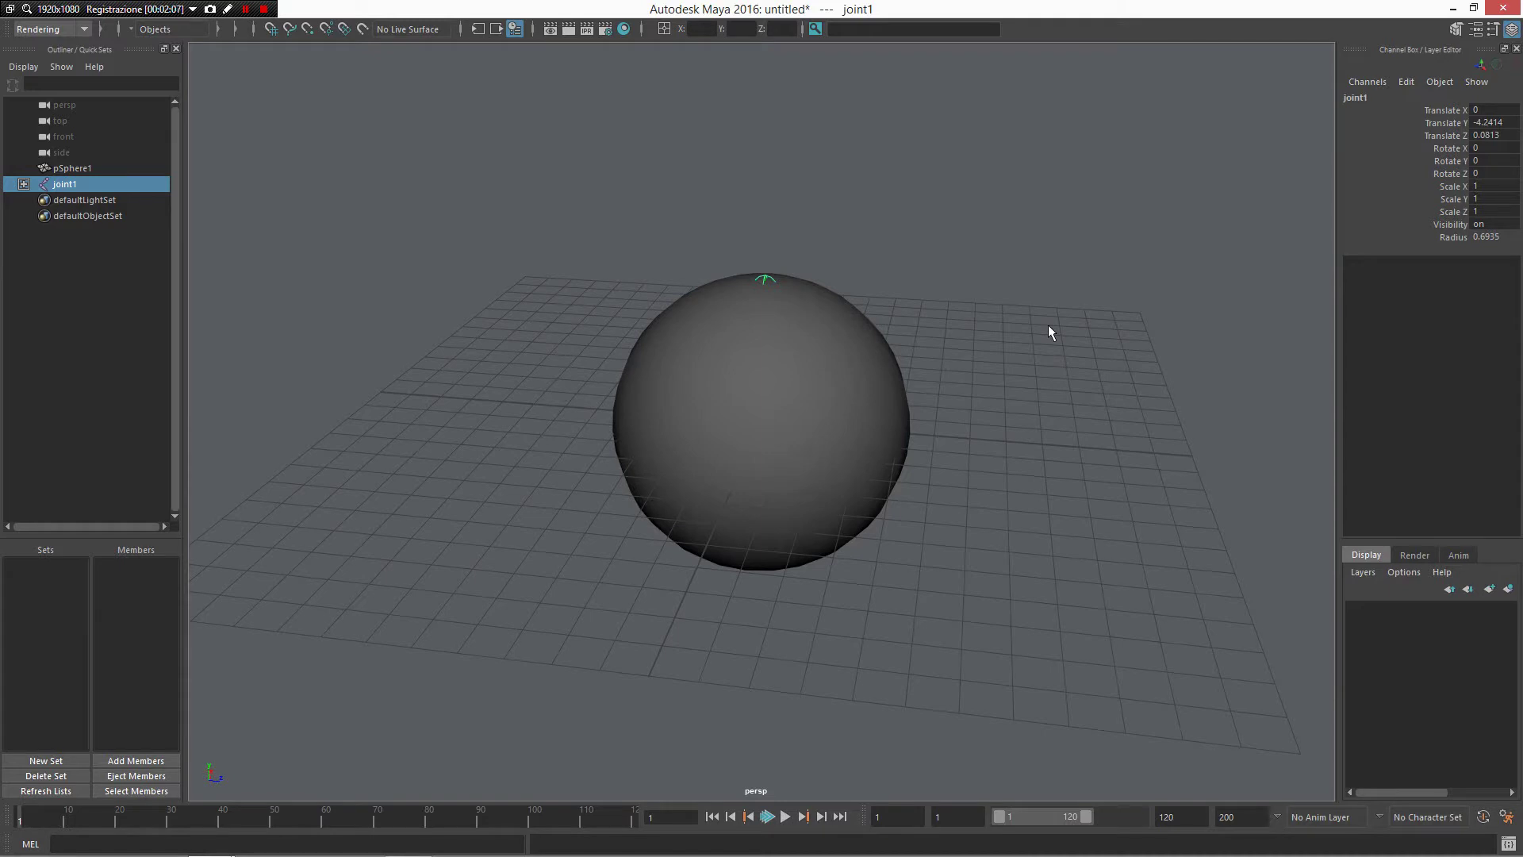
left_click_drag(1087, 357, 1018, 377, "alt")
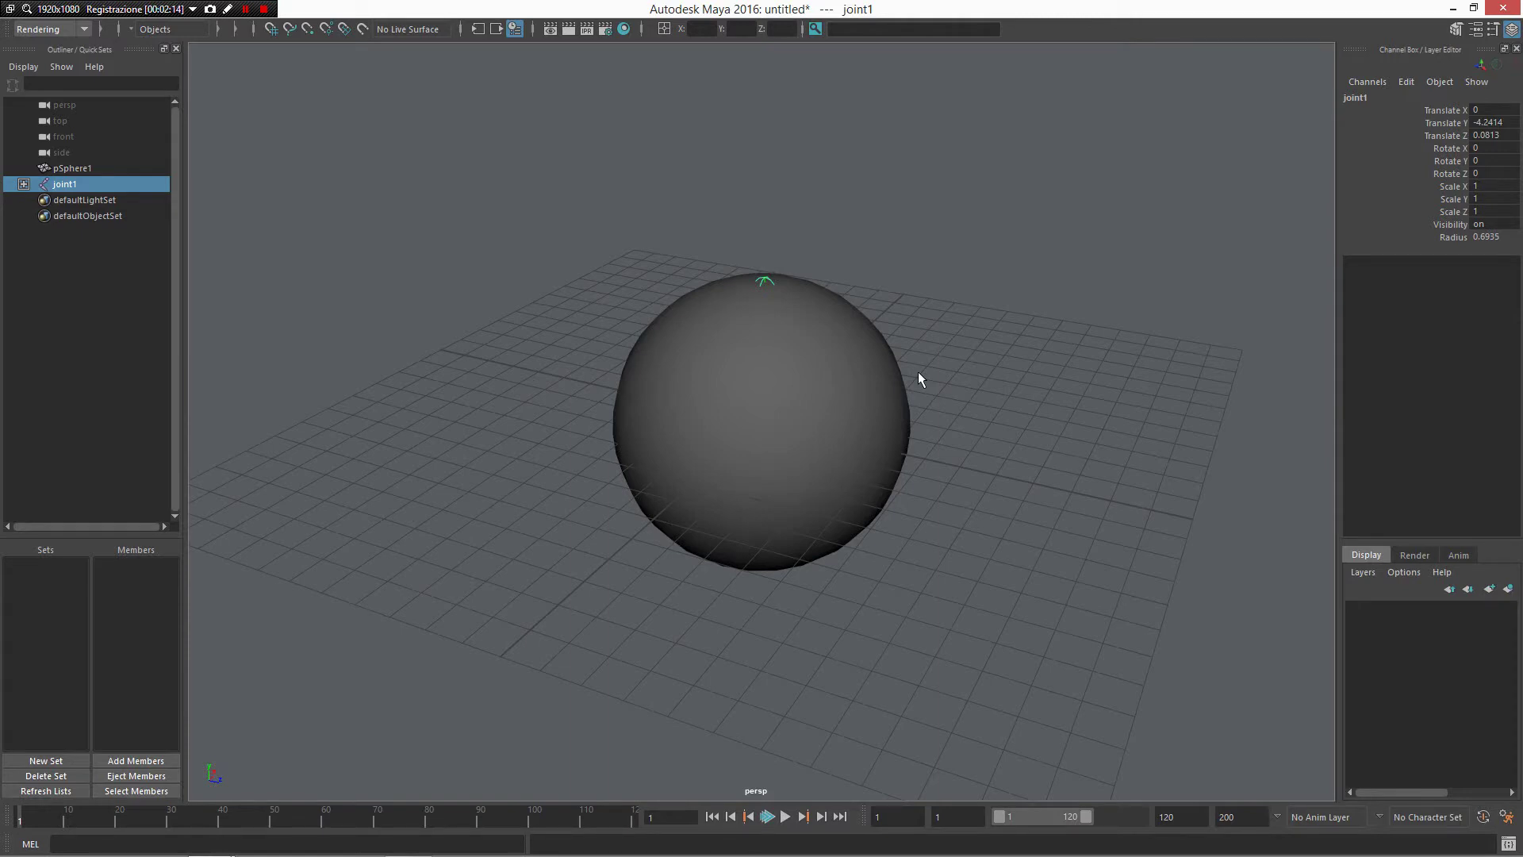
right_click_drag(920, 411, 975, 449, "alt")
left_click_drag(975, 449, 867, 690, "alt")
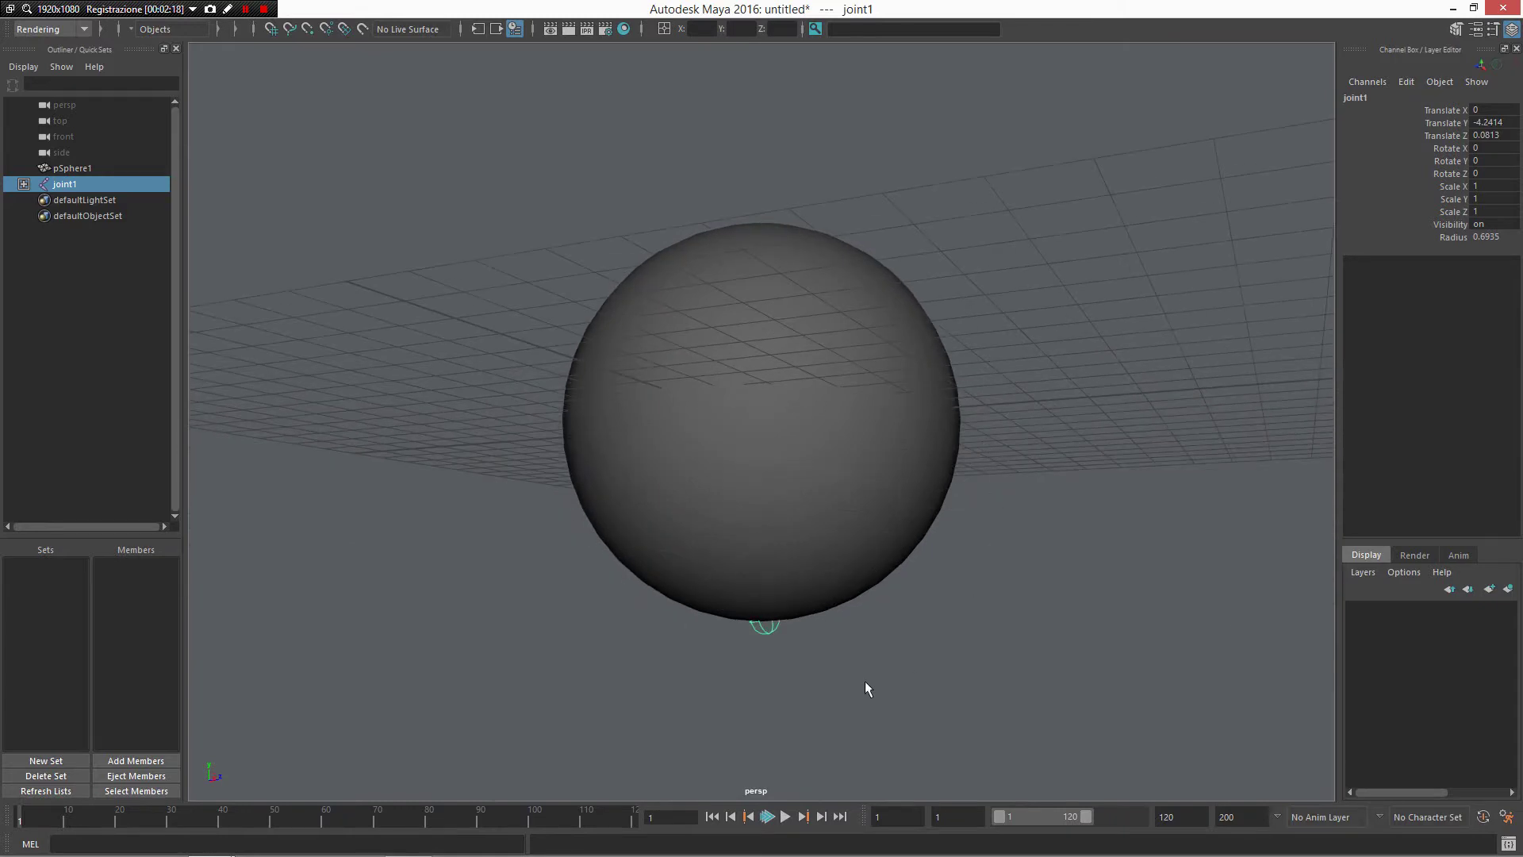
left_click(867, 690)
left_click(764, 628)
left_click_drag(979, 673, 712, 625, "alt")
left_click(904, 442, "shift")
left_click_drag(1058, 571, 952, 476, "alt")
key("g")
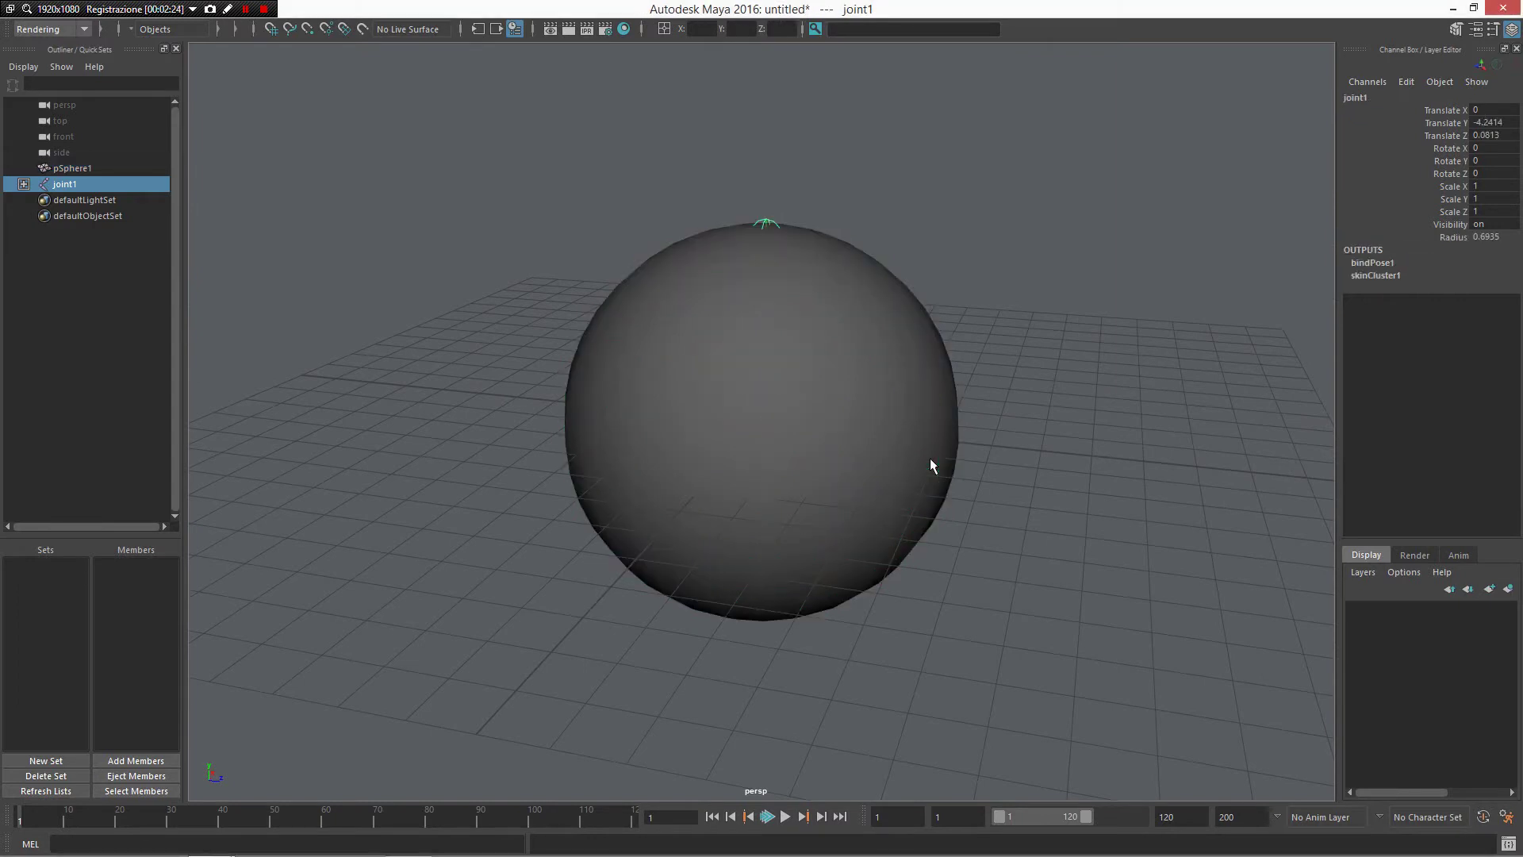
Step: Display the scene in wireframe and rotate the chain's middle joint by about -65 degrees around Z
left_click_drag(950, 454, 799, 425, "alt")
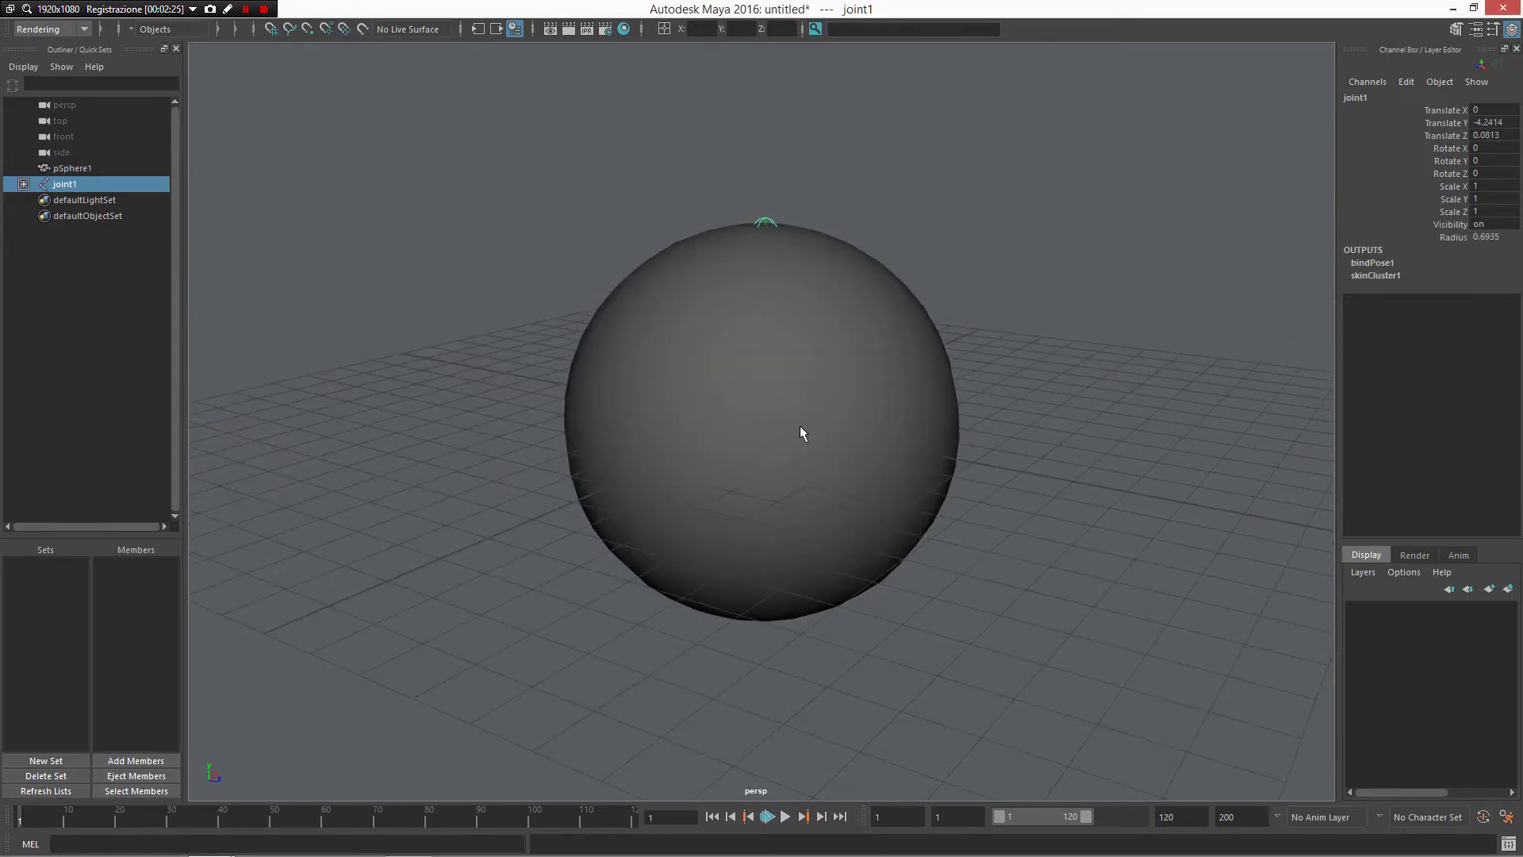
left_click_drag(1027, 382, 921, 342, "alt")
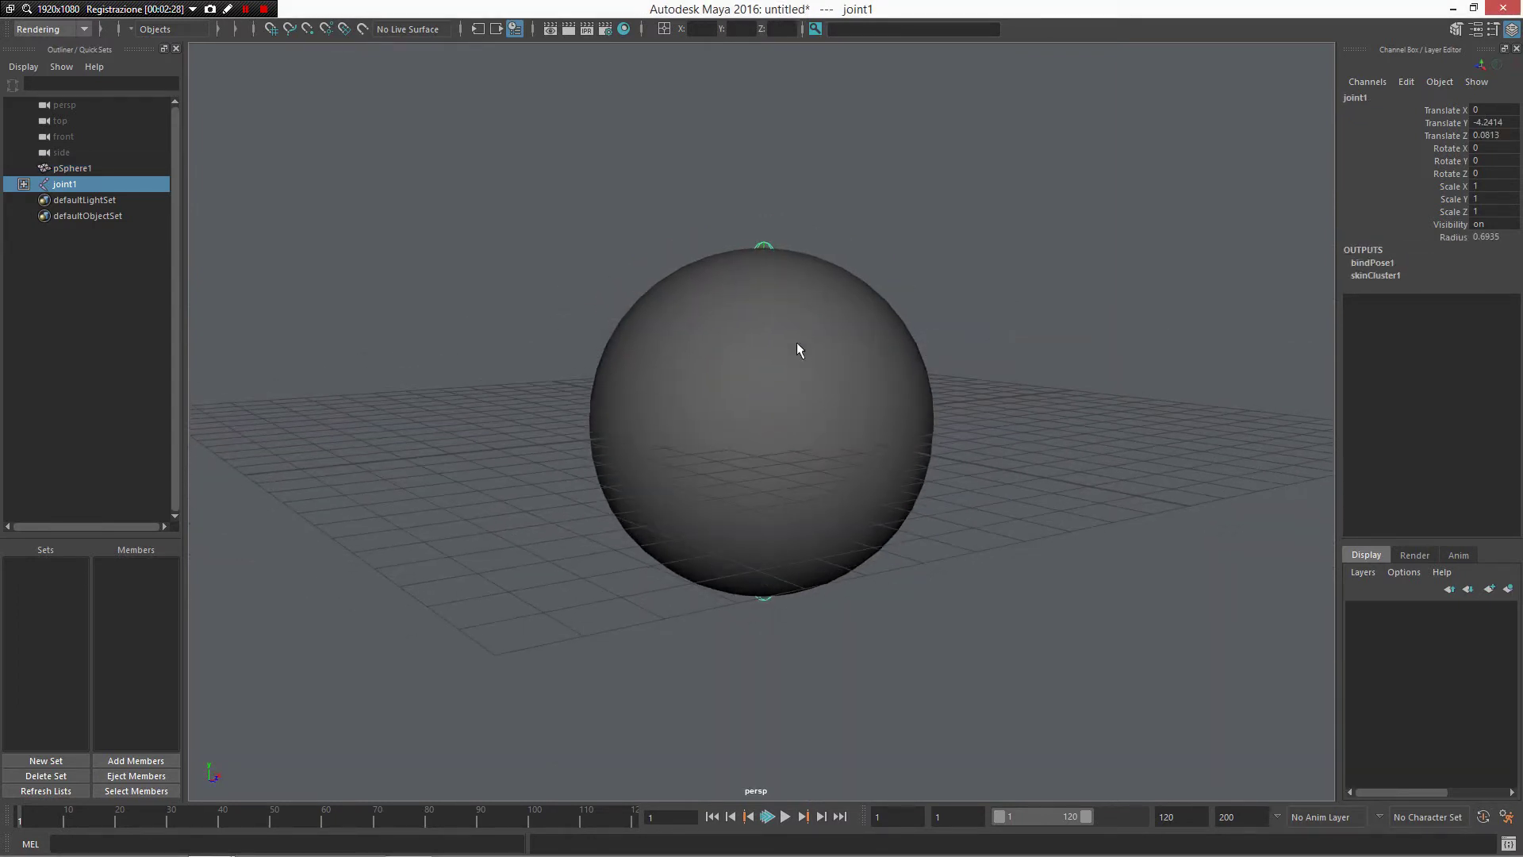
key("4")
left_click(754, 328)
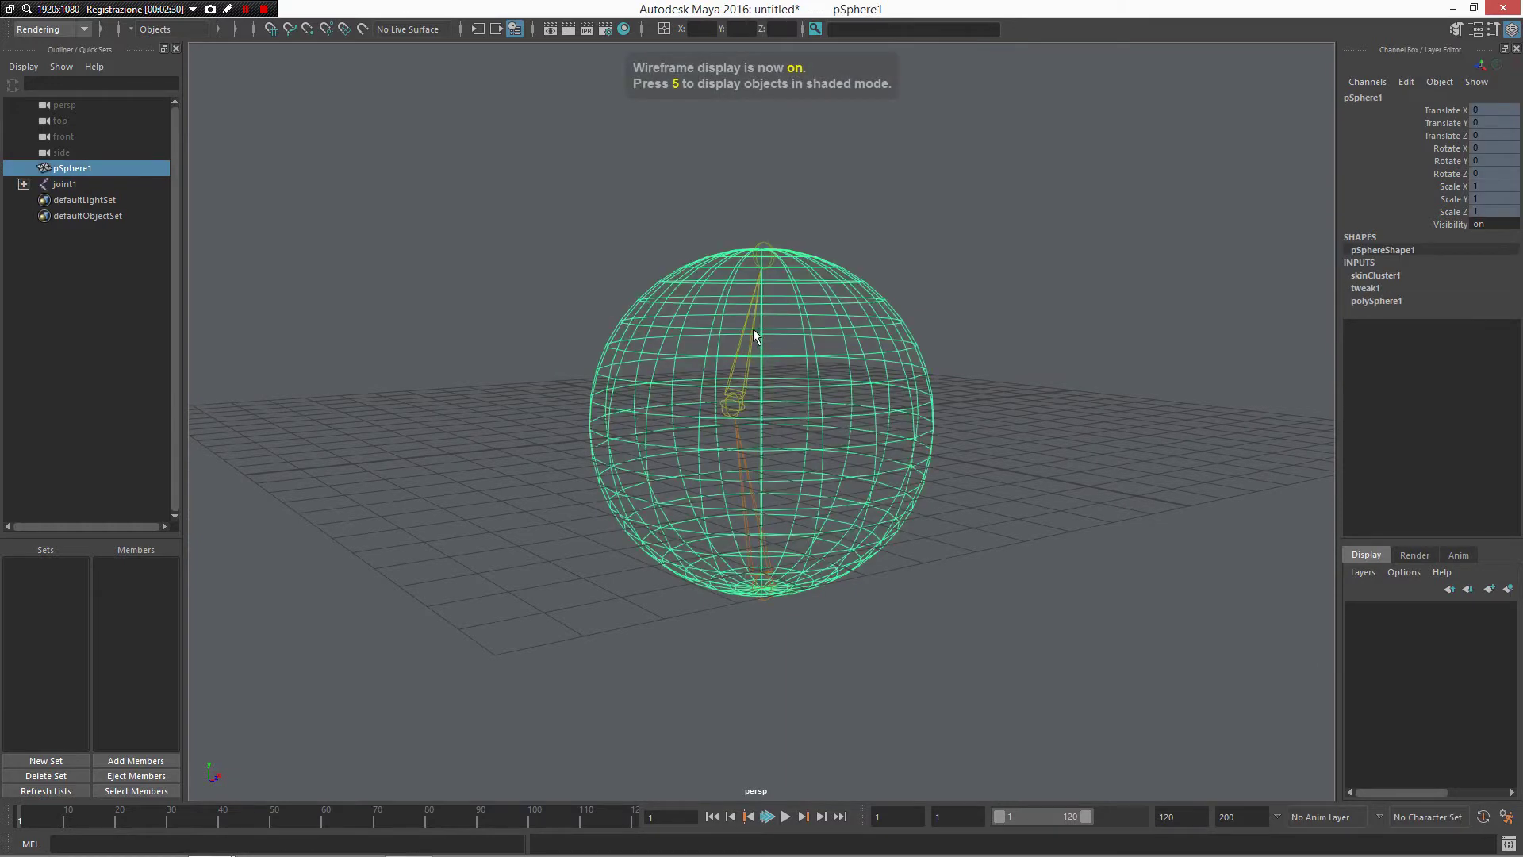
left_click(747, 326)
left_click_drag(747, 325, 861, 323, "alt")
key("w")
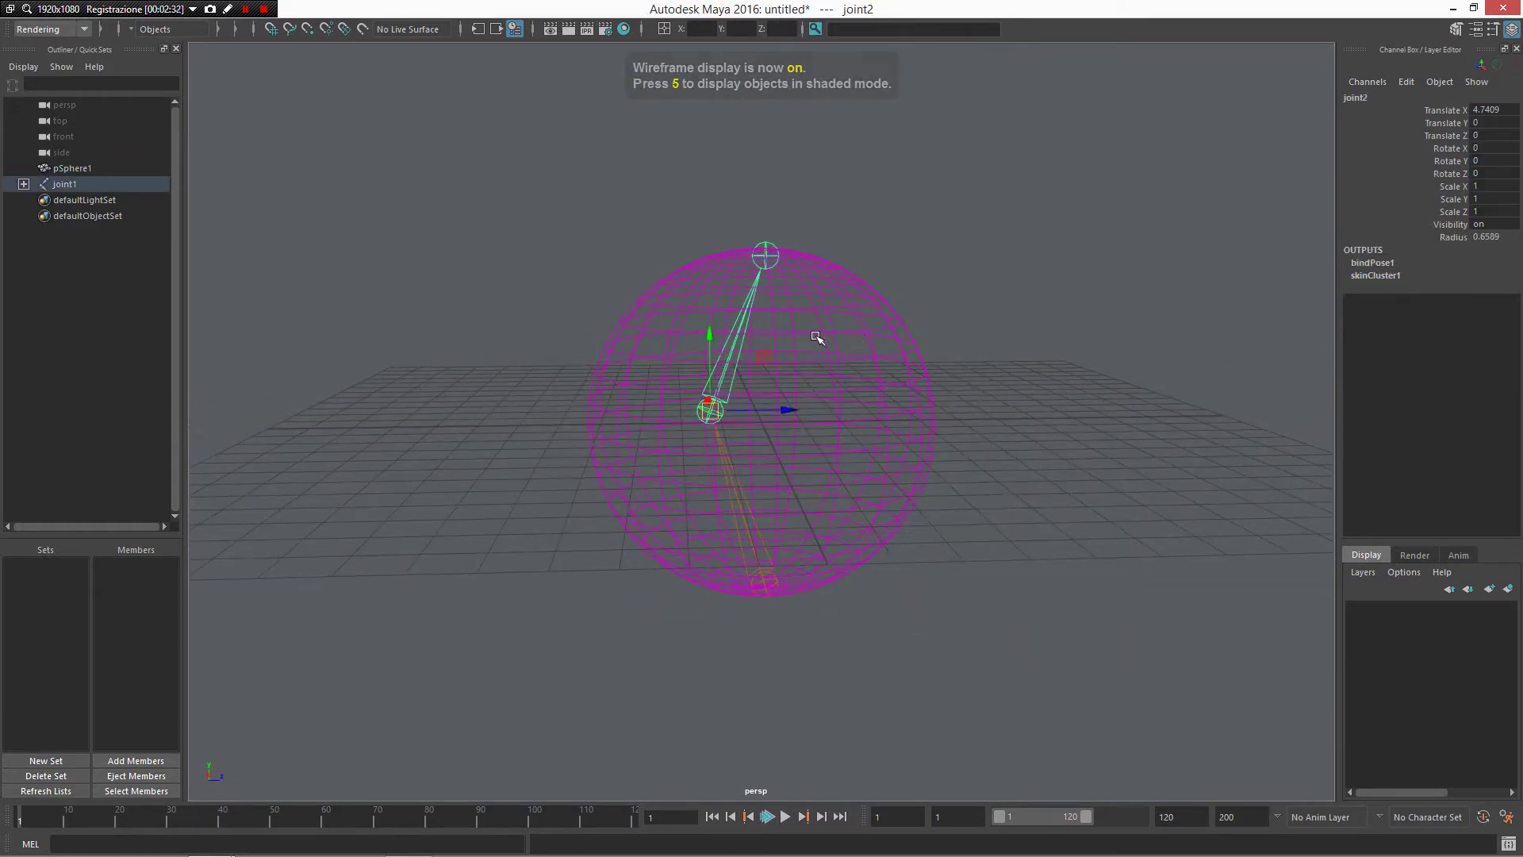
key("e")
left_click_drag(754, 350, 798, 373, "alt")
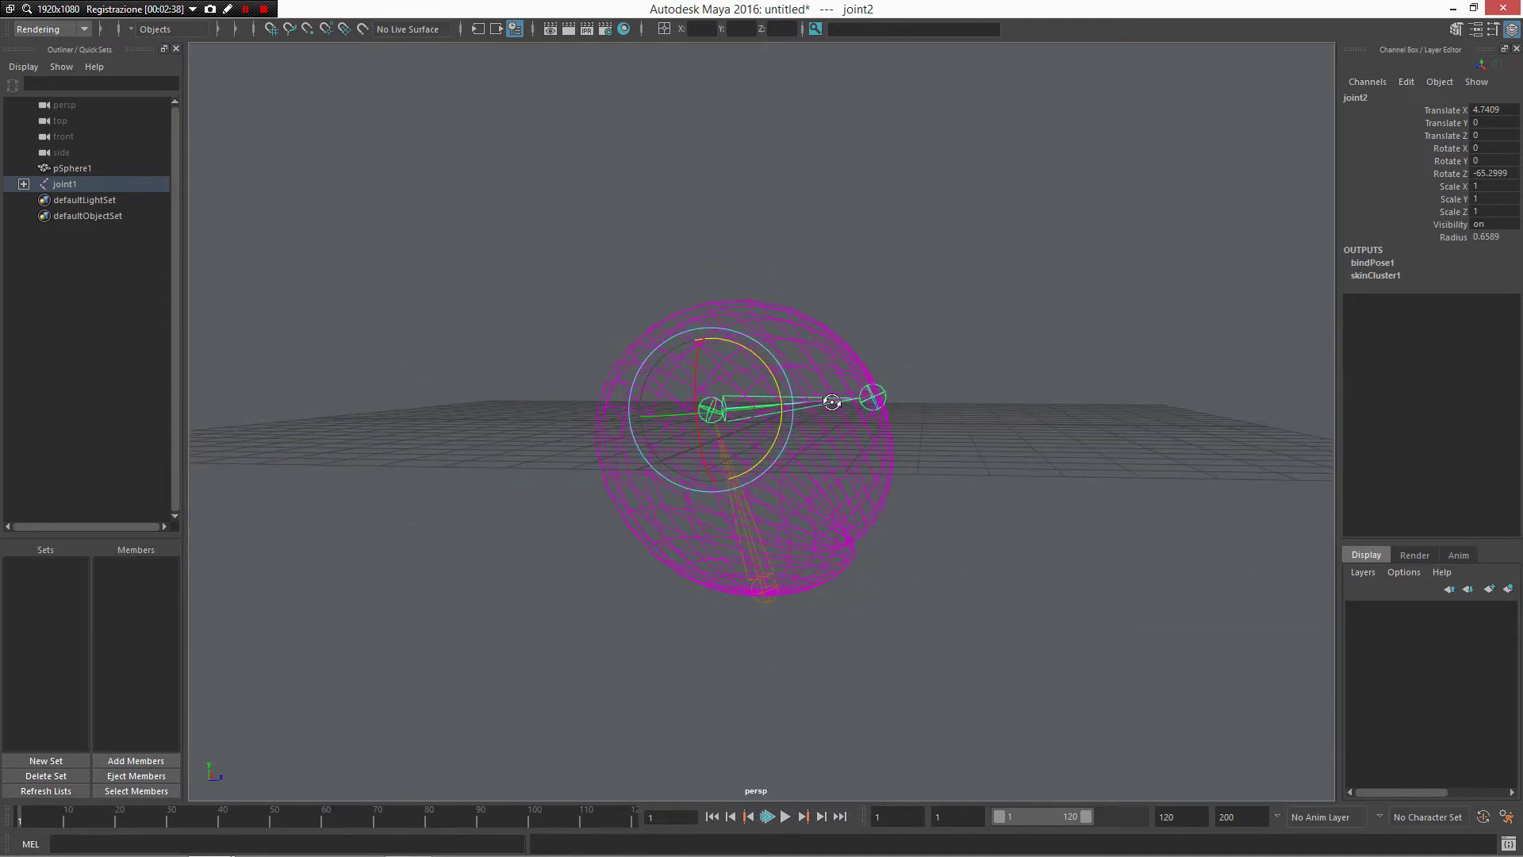
Step: Set the middle joint's Rotate Z to -60 and clear the selection
double_click(1483, 175)
type("-60")
key("Return")
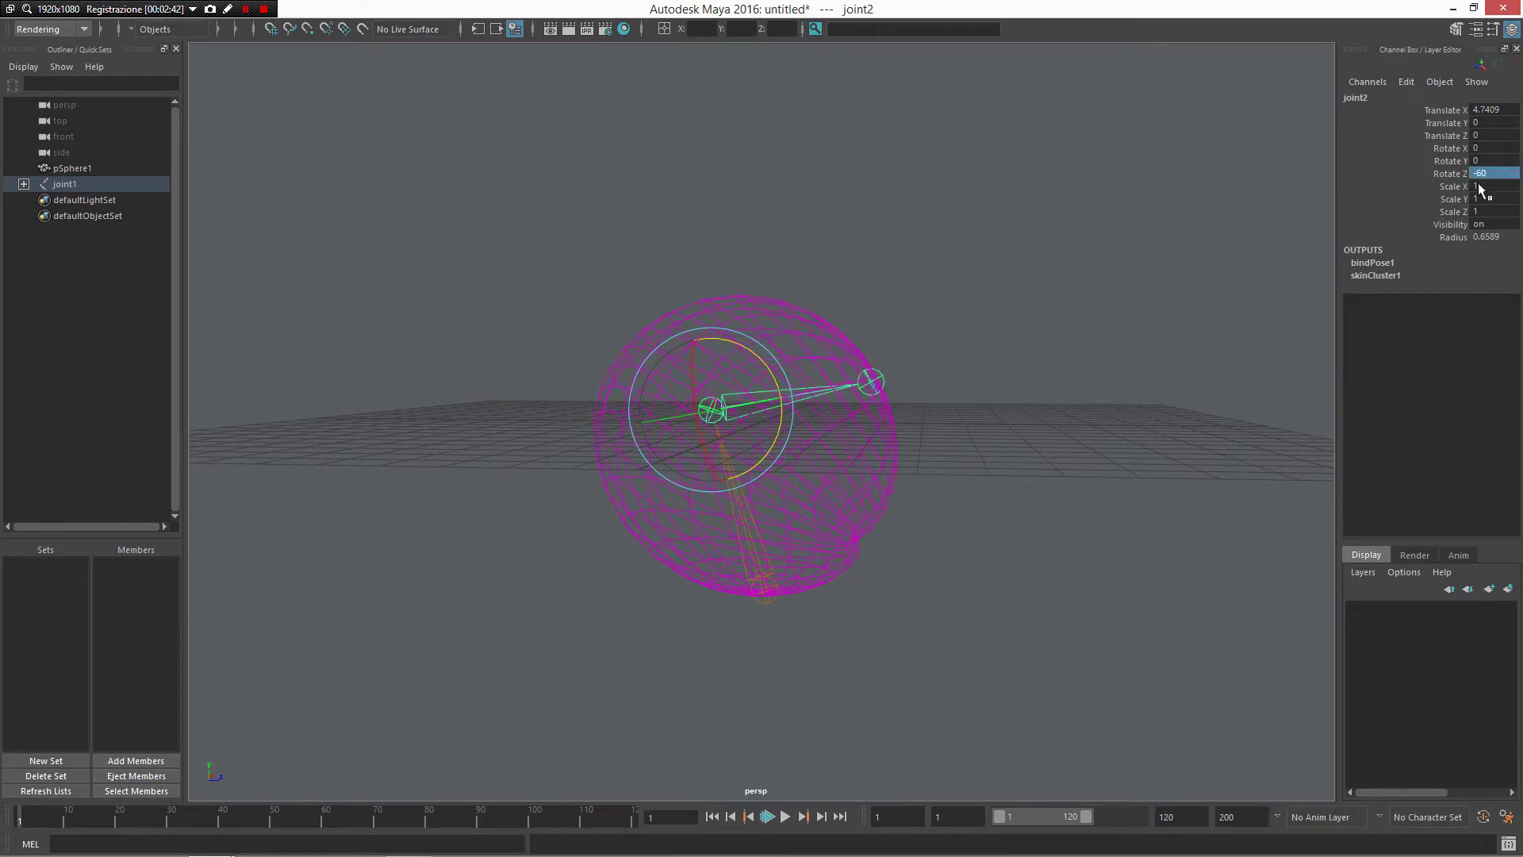
left_click(1171, 273)
Step: Restore shaded display and copy the bent sphere in its current pose with Duplicate Skin
left_click_drag(1172, 272, 1020, 245, "alt")
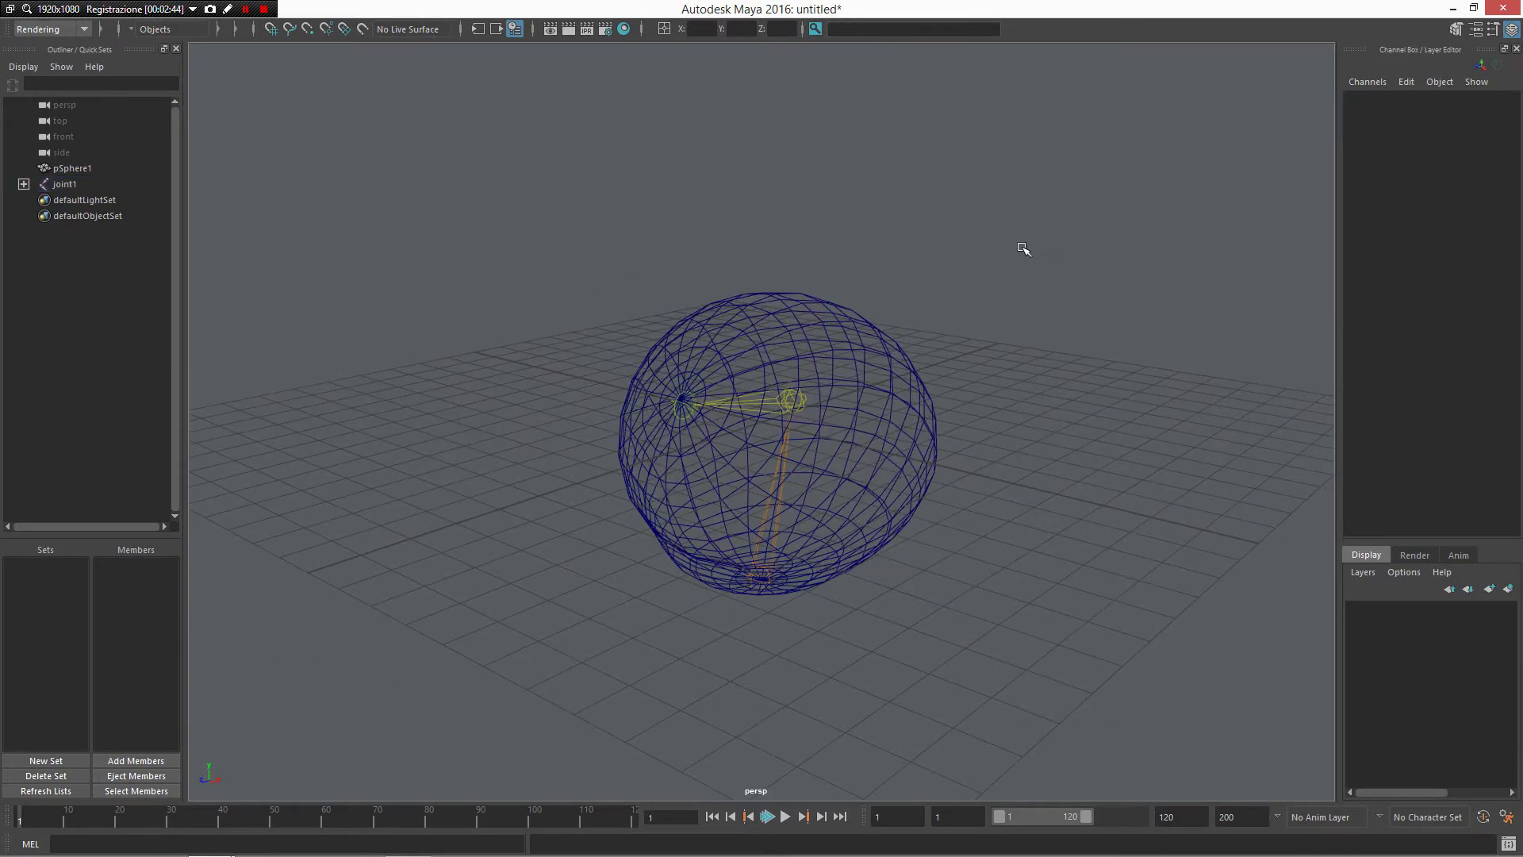
key("5")
mouse_move(1092, 336)
left_mouse_down("alt")
mouse_move(1000, 282)
mouse_move(1081, 418)
mouse_move(1023, 373)
left_mouse_up("alt")
left_click(944, 441)
left_click_drag(918, 480, 738, 578, "alt")
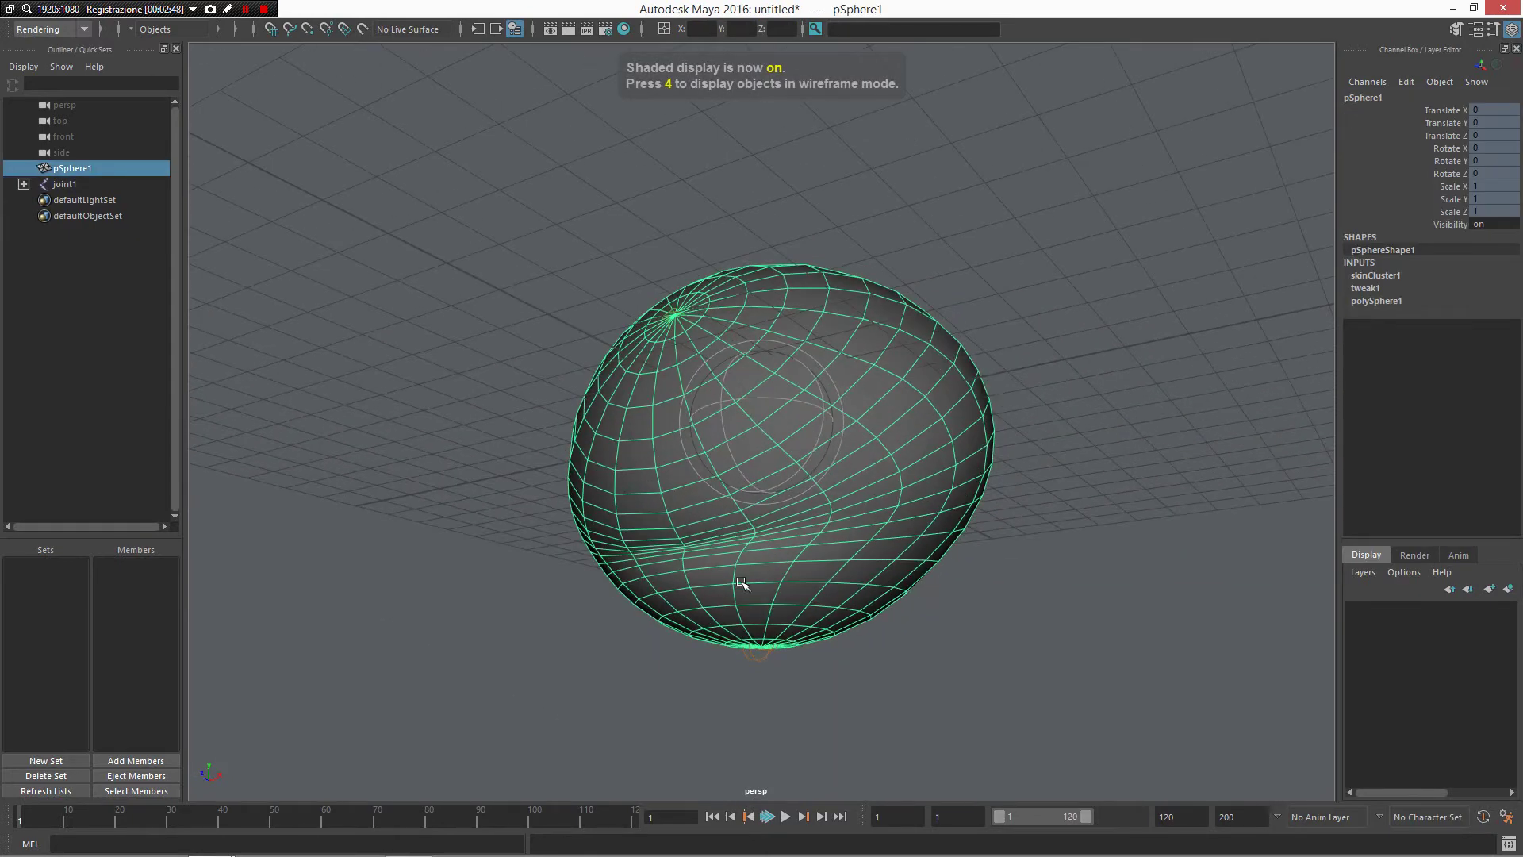
mouse_move(846, 449)
left_mouse_down("alt")
mouse_move(778, 510)
mouse_move(721, 530)
mouse_move(817, 501)
mouse_move(856, 510)
mouse_move(775, 500)
left_mouse_up("alt")
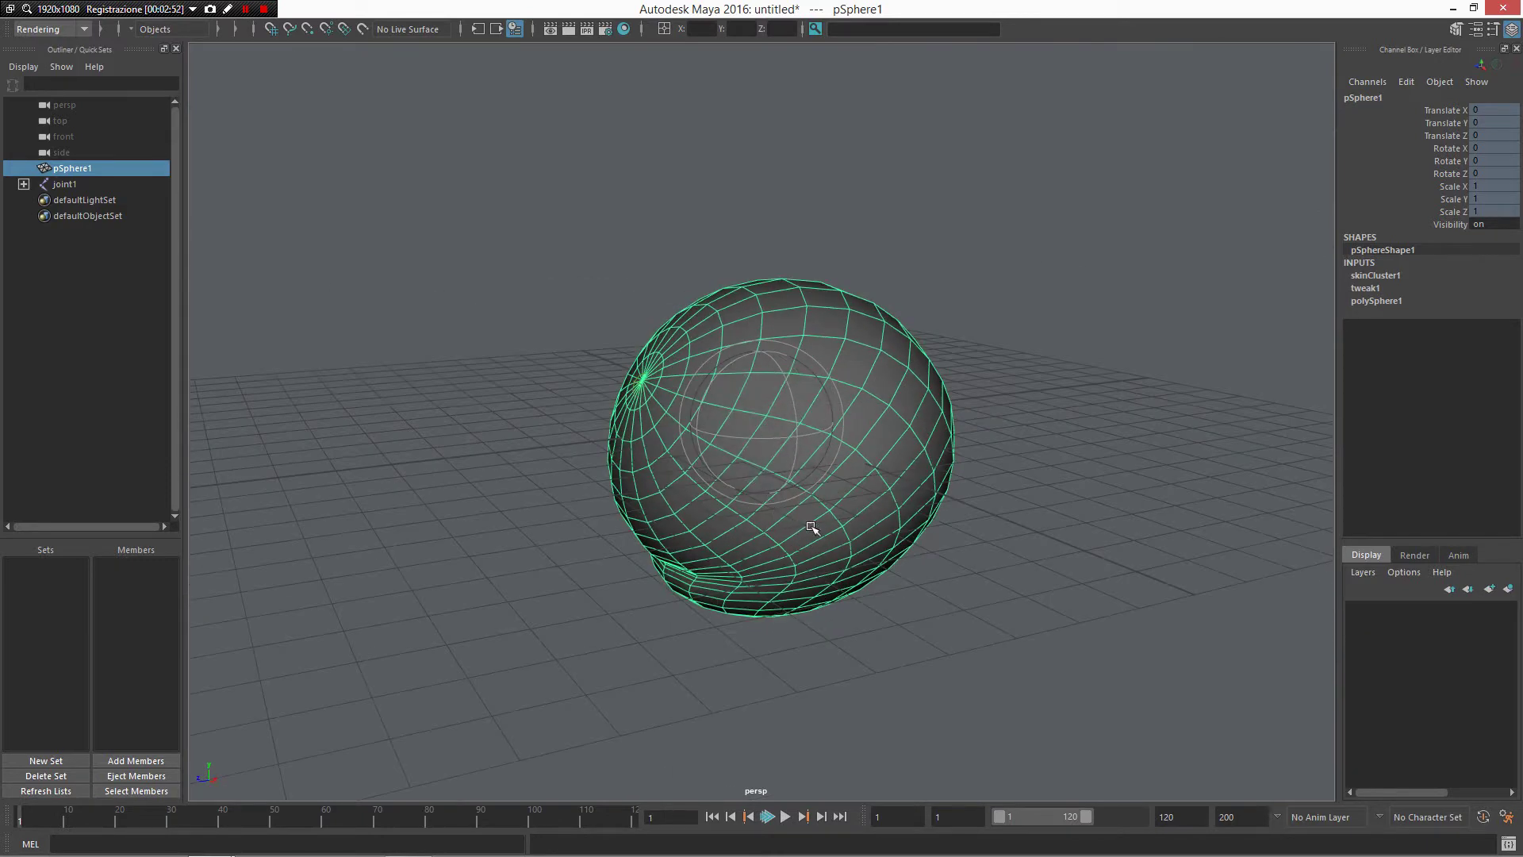
right_click(883, 433, "shift")
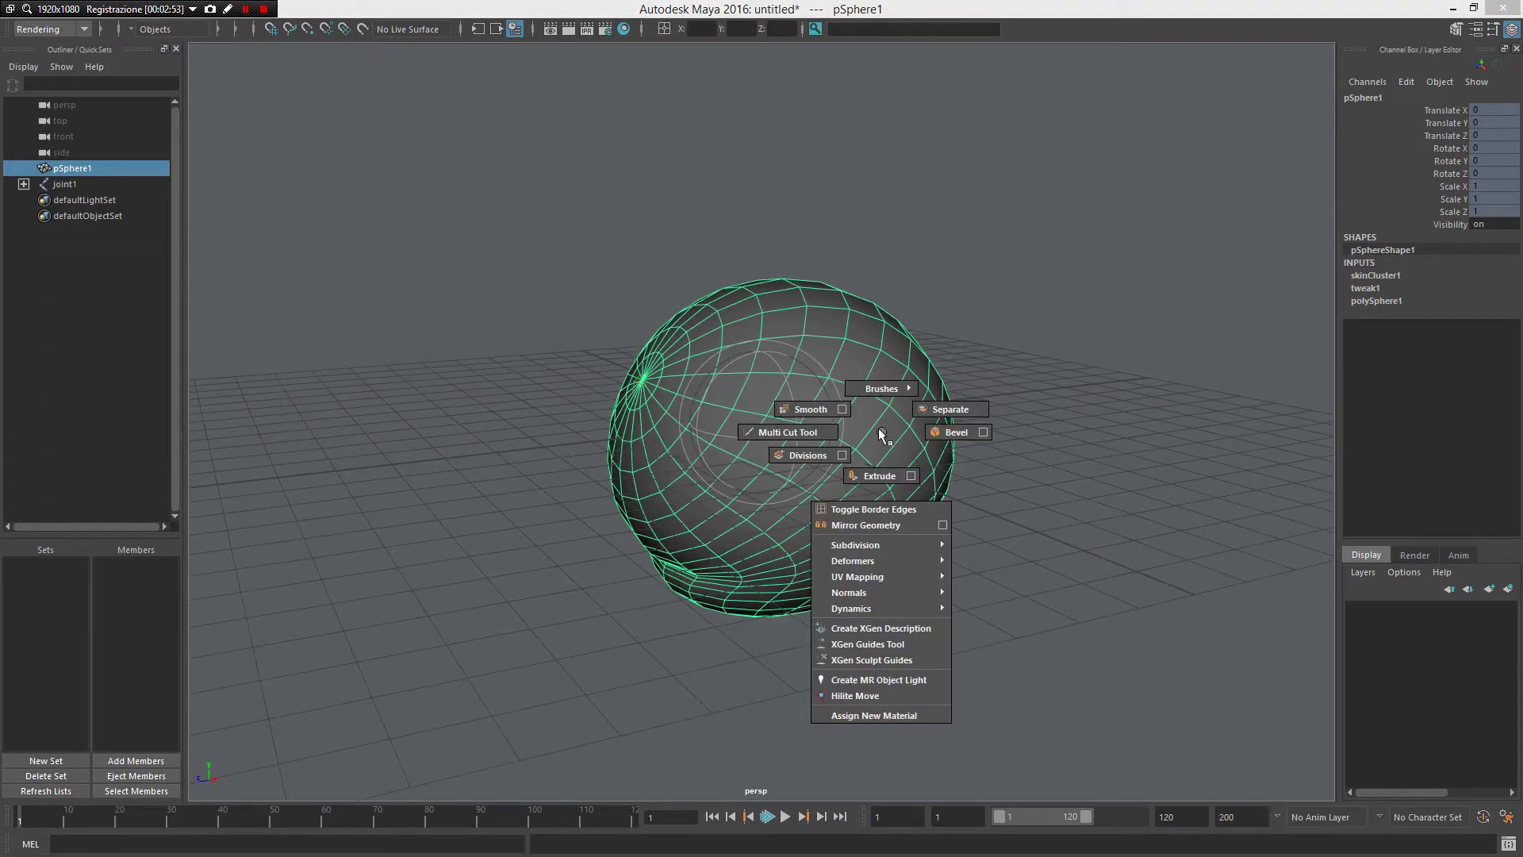
mouse_move(905, 561)
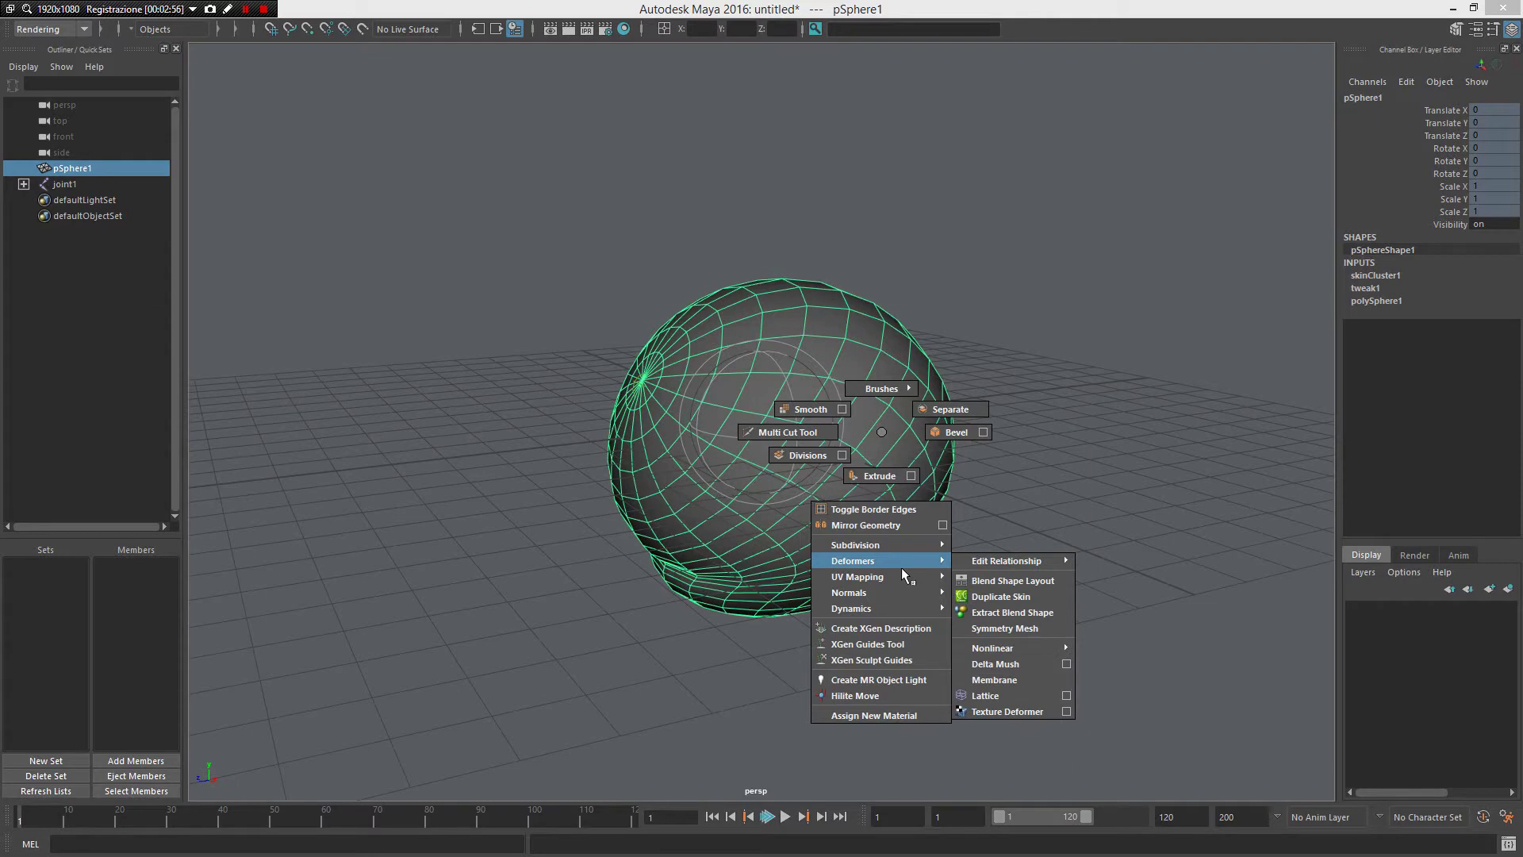
left_click(1054, 595)
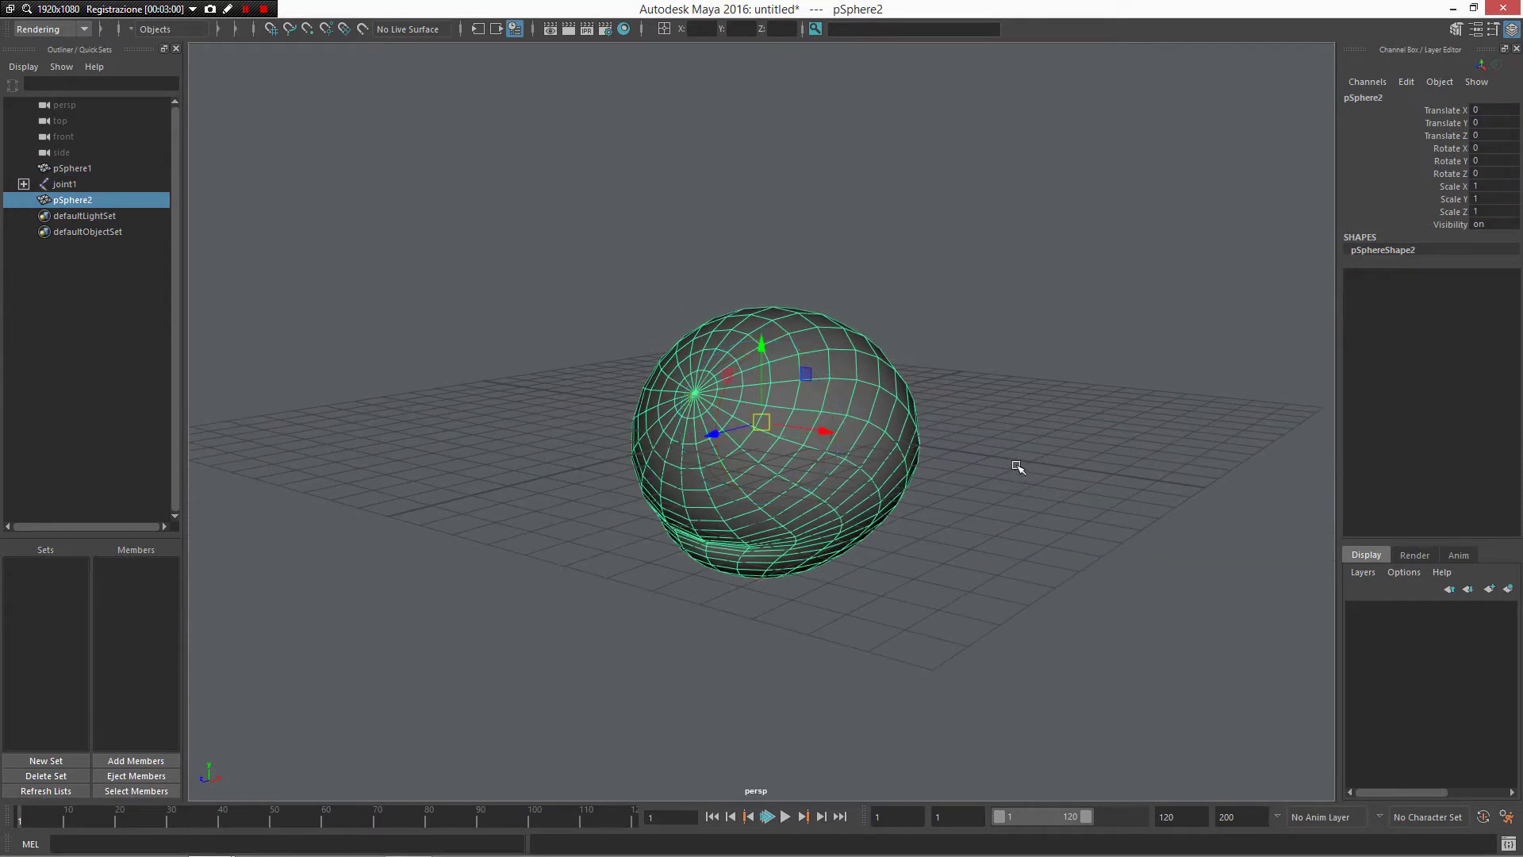
Step: Move the duplicated sphere away from the original along Z to about -13.5
left_click_drag(728, 431, 998, 419)
middle_click_drag(998, 419, 881, 412, "alt")
left_click_drag(880, 412, 944, 406, "alt")
middle_click_drag(944, 406, 807, 397, "alt")
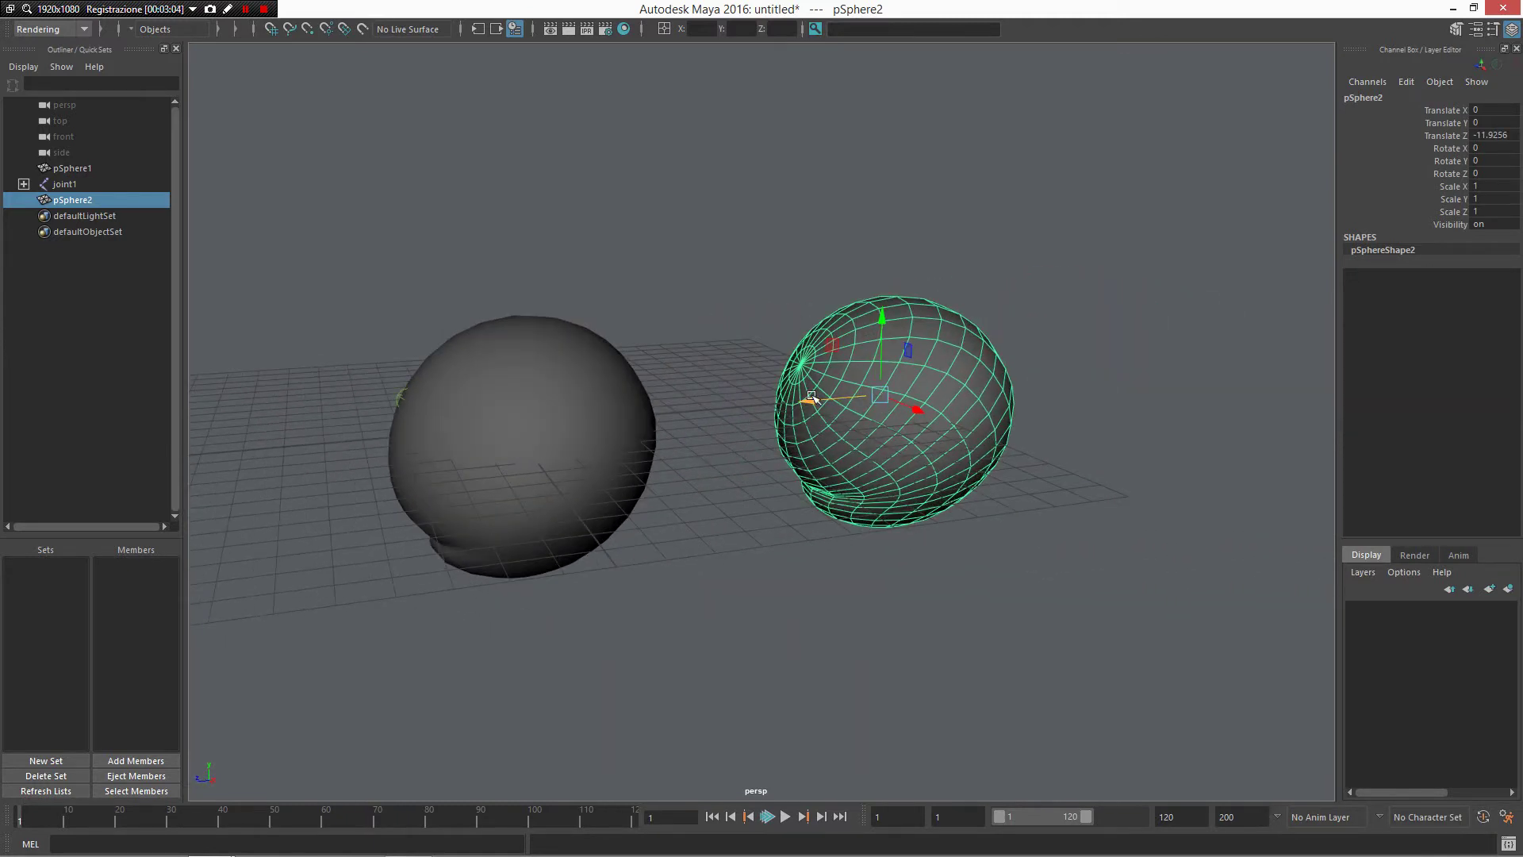
left_click_drag(811, 396, 903, 396)
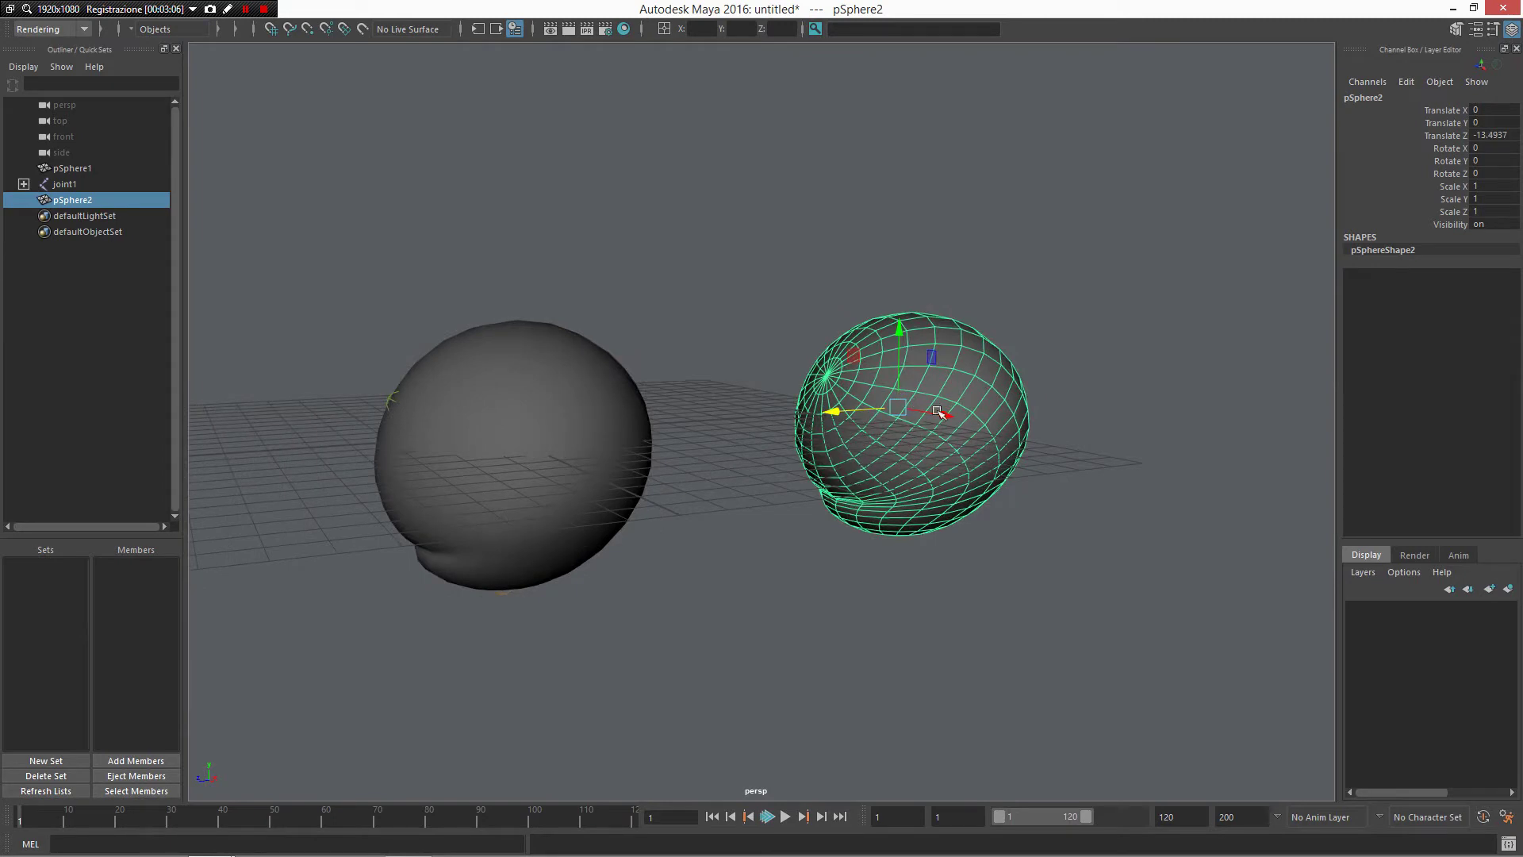
Step: Examine the fold near the base of the duplicated sphere and compare it with the original skinned sphere
middle_click_drag(922, 481, 843, 439, "alt")
right_click_drag(843, 439, 959, 531, "alt")
middle_click_drag(959, 531, 914, 470, "alt")
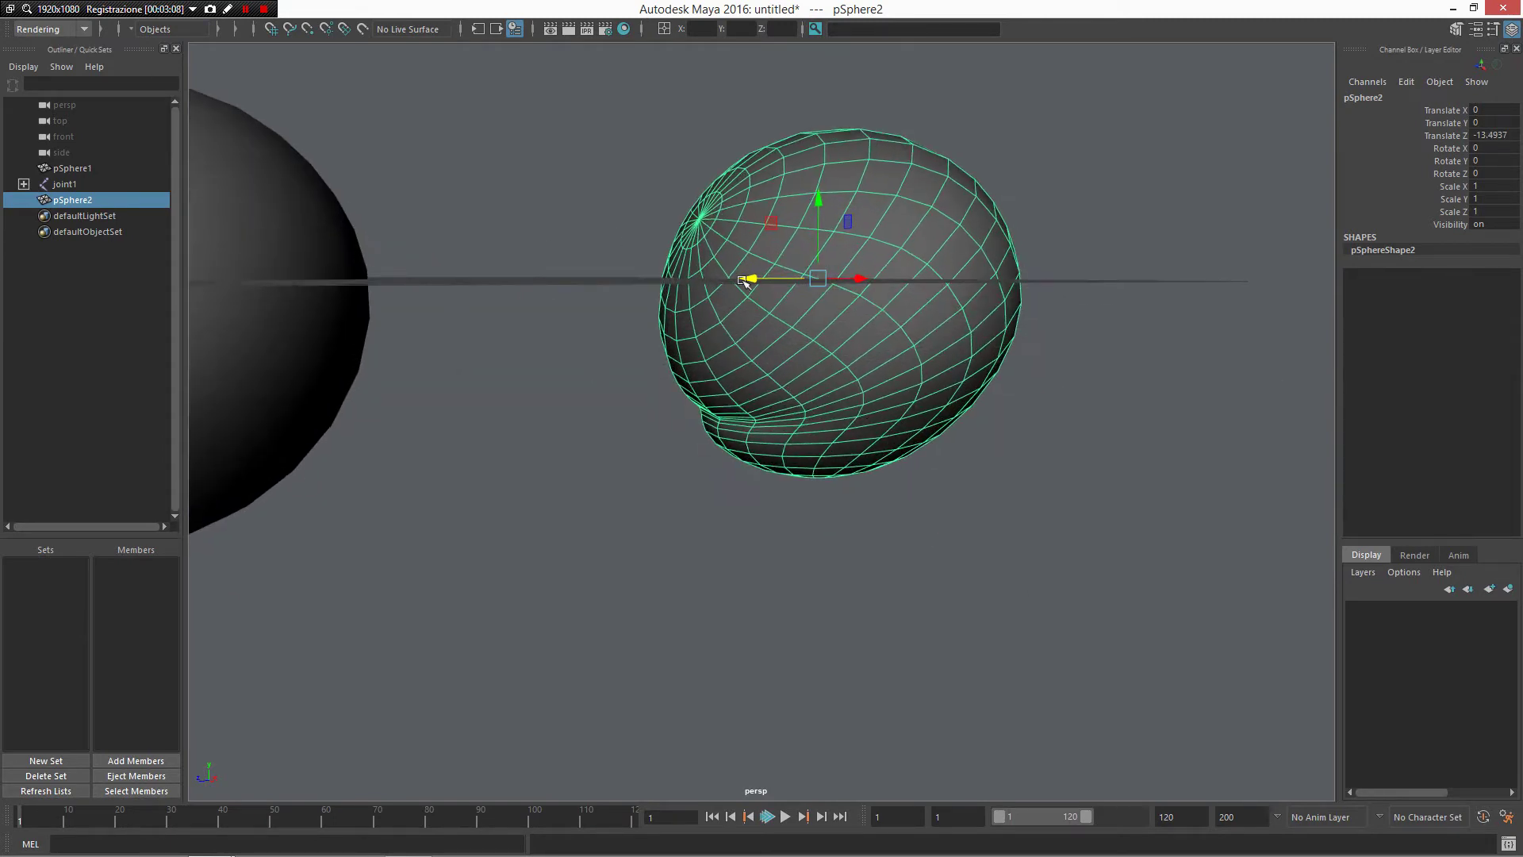
right_click_drag(823, 334, 988, 578, "alt")
left_click_drag(988, 578, 1020, 532, "alt")
middle_click_drag(955, 391, 869, 283, "alt")
middle_click_drag(862, 401, 924, 460, "alt")
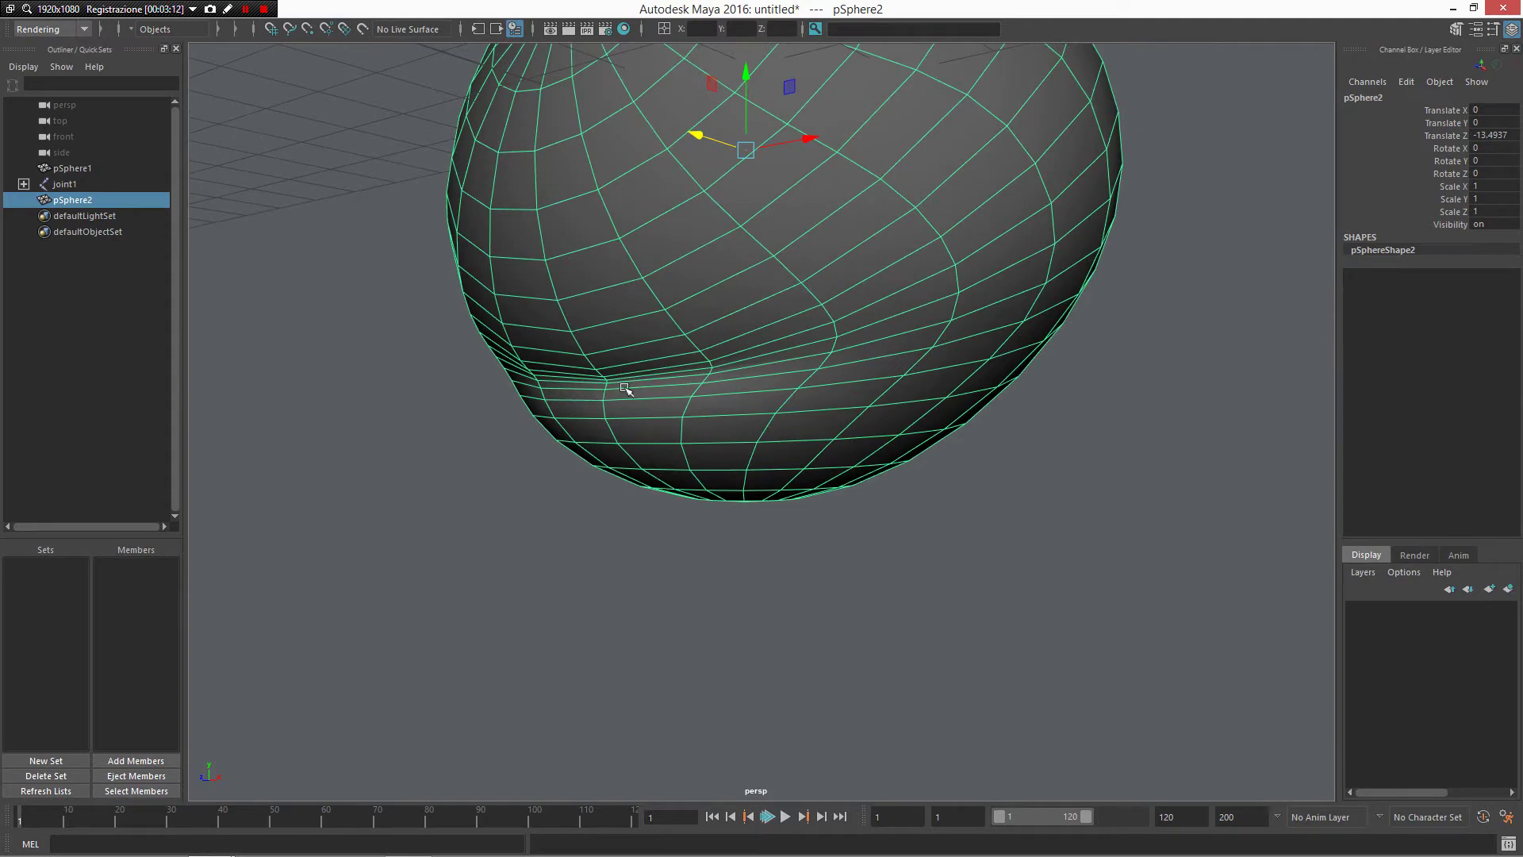
left_click_drag(624, 389, 704, 422, "alt")
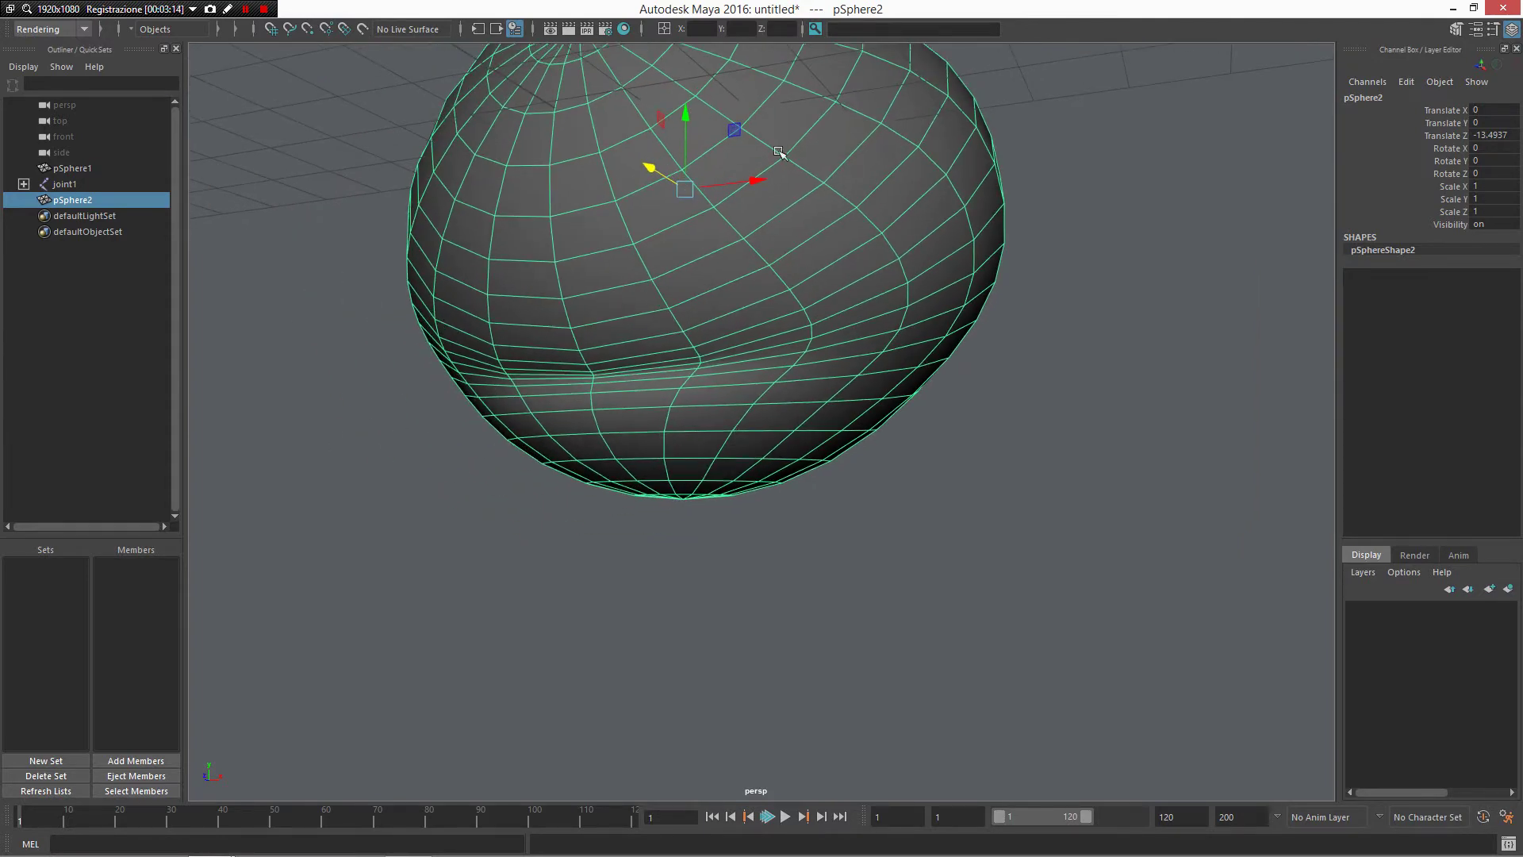
left_click_drag(510, 539, 572, 555, "alt")
right_click_drag(571, 554, 329, 198, "alt")
left_click_drag(357, 246, 864, 279, "alt")
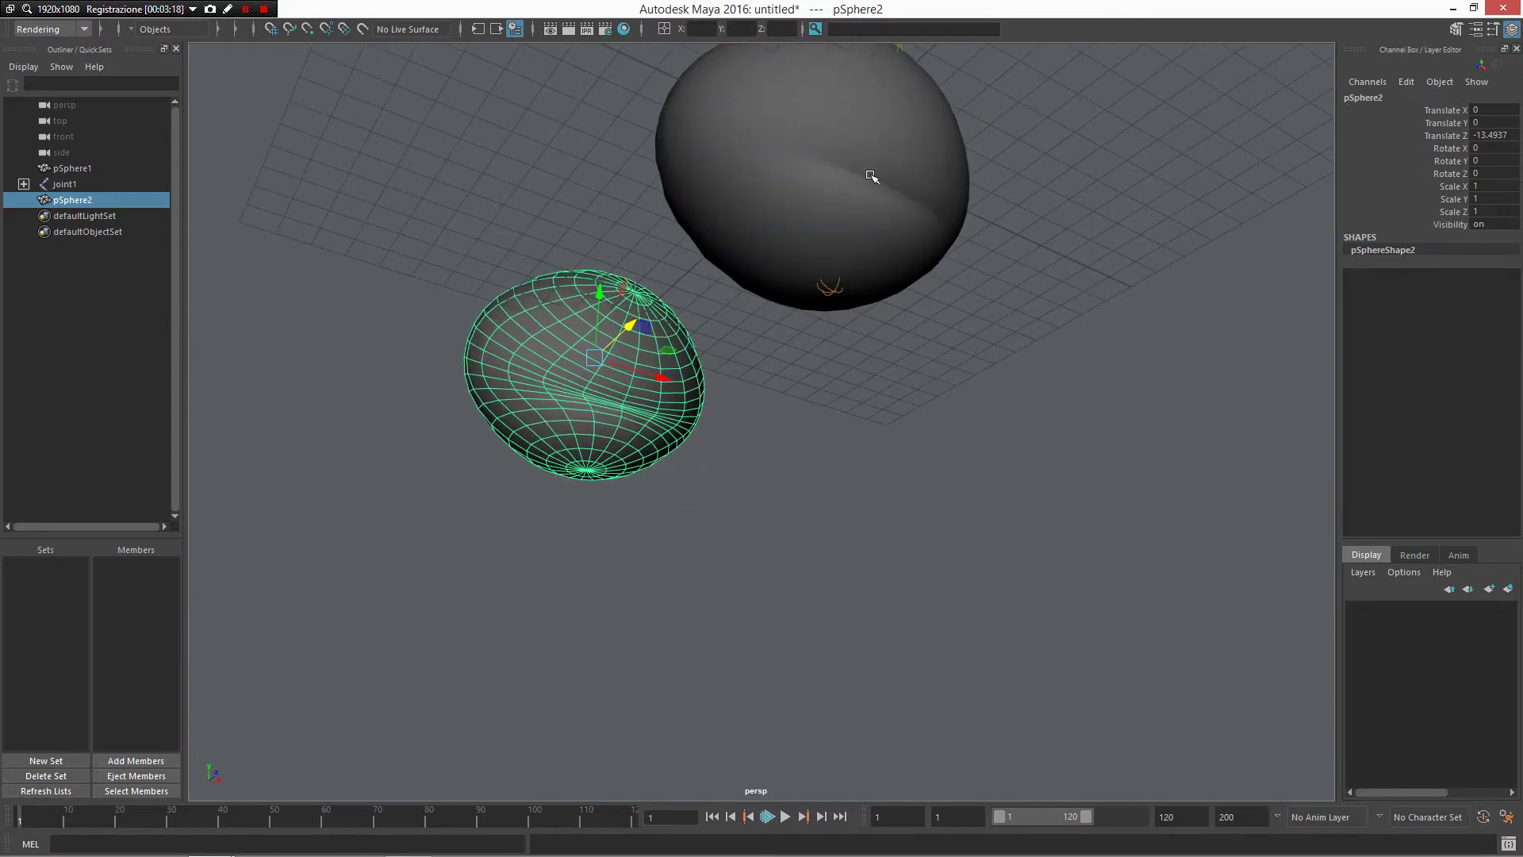
Step: Inspect the crease on the duplicated sphere close up from below and from both sides
left_click_drag(793, 351, 779, 442, "alt")
right_click_drag(778, 442, 775, 490, "alt")
middle_click_drag(775, 490, 894, 288, "alt")
right_click_drag(894, 289, 969, 400, "alt")
middle_click_drag(912, 381, 913, 497, "alt")
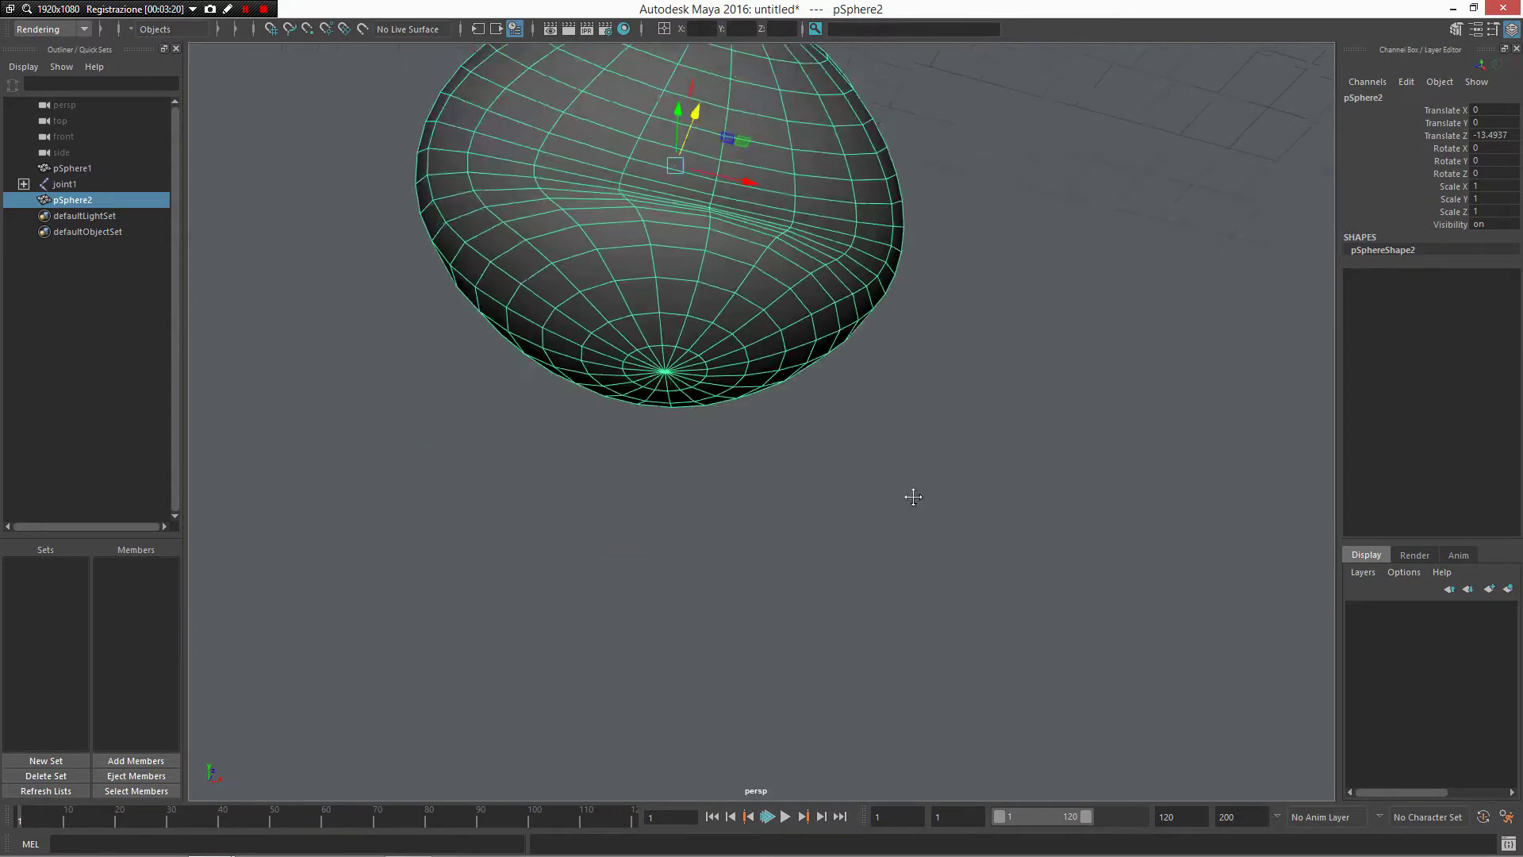
left_click_drag(913, 496, 738, 401, "alt")
right_click_drag(737, 400, 775, 419, "alt")
left_click_drag(776, 419, 754, 395, "alt")
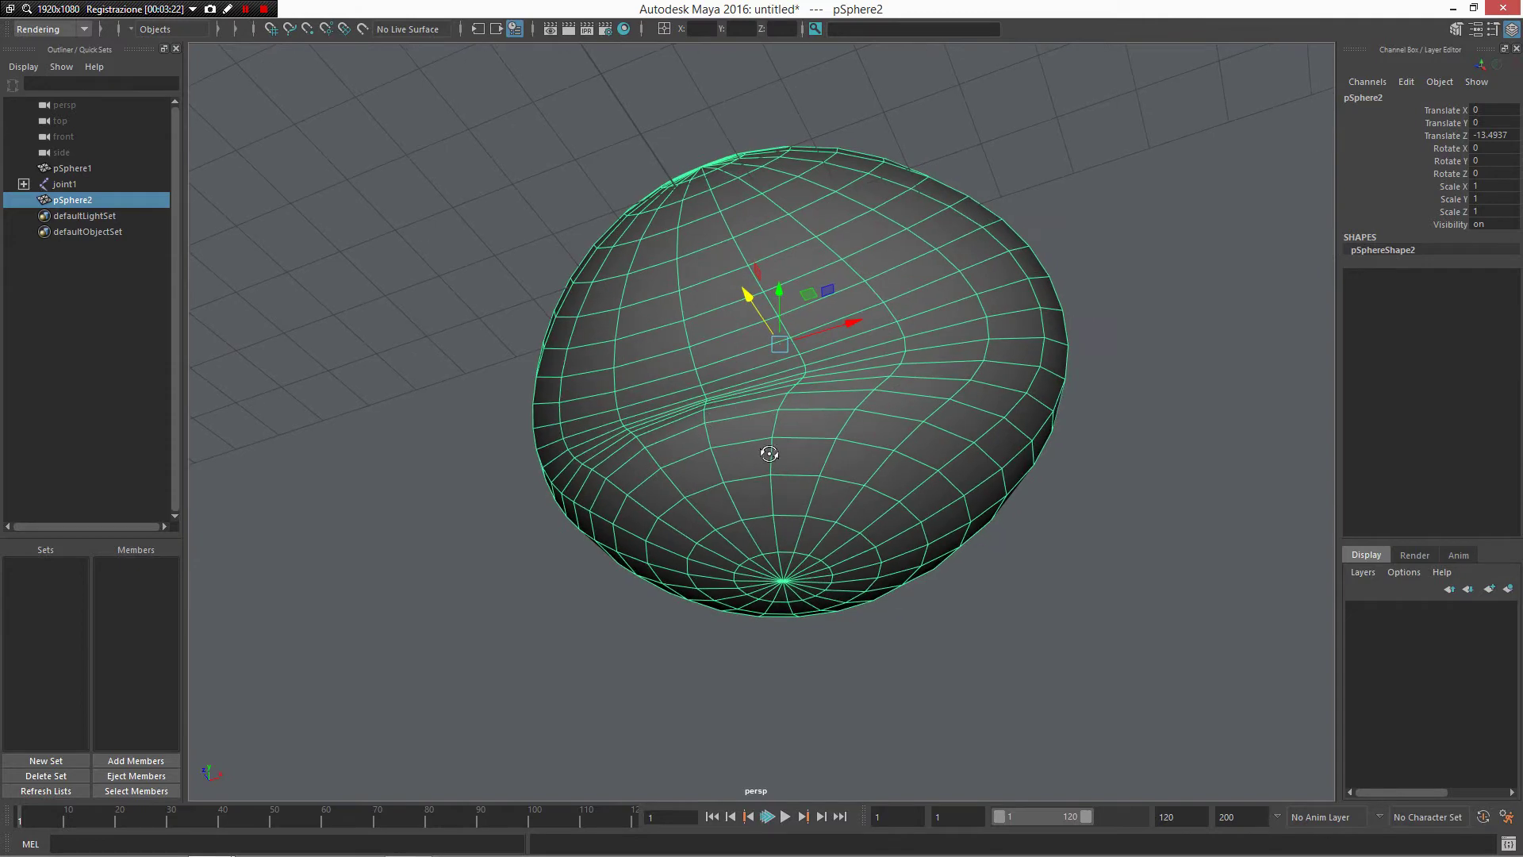
left_click_drag(770, 453, 792, 442, "alt")
left_click_drag(870, 483, 881, 478, "alt")
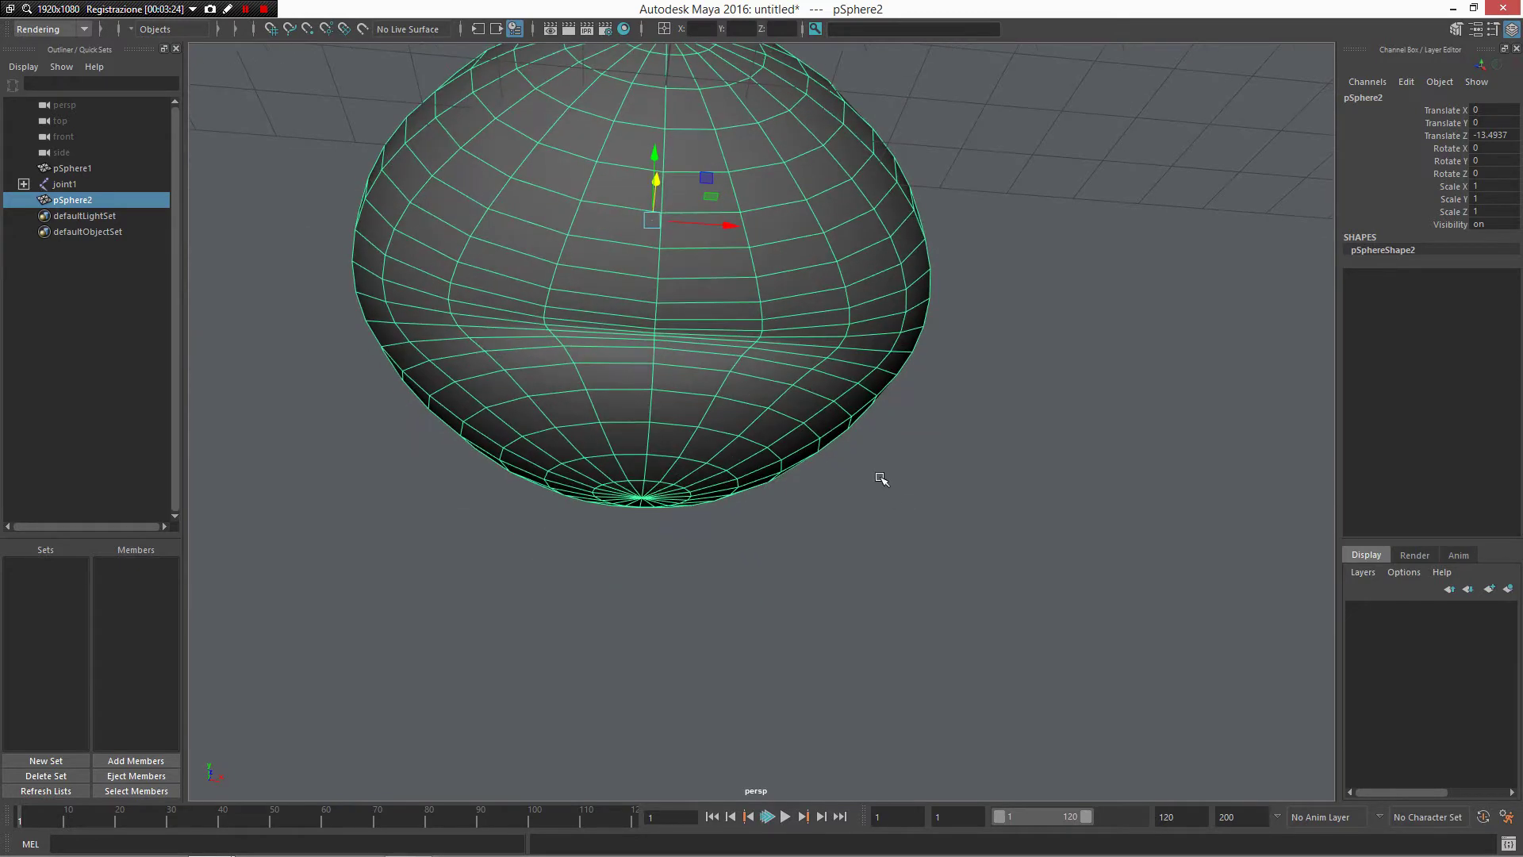
left_click_drag(775, 394, 782, 361, "alt")
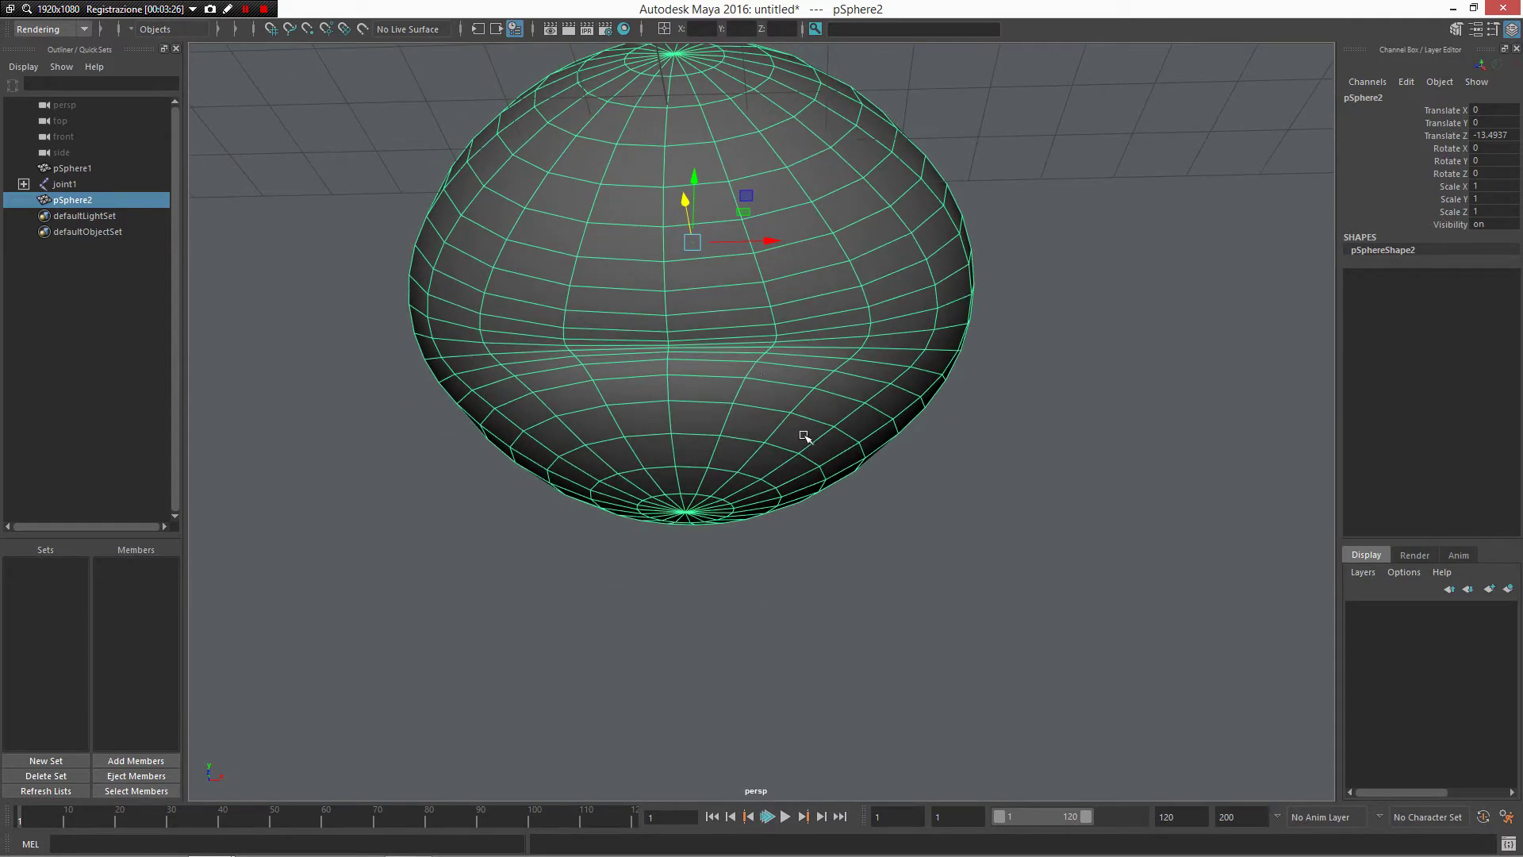
Step: Activate the Sculpt Tool on the duplicated sphere and reduce its size to about 0.58 and strength to about 0.96
right_click(720, 375, "shift")
right_click_drag(743, 284, 743, 242)
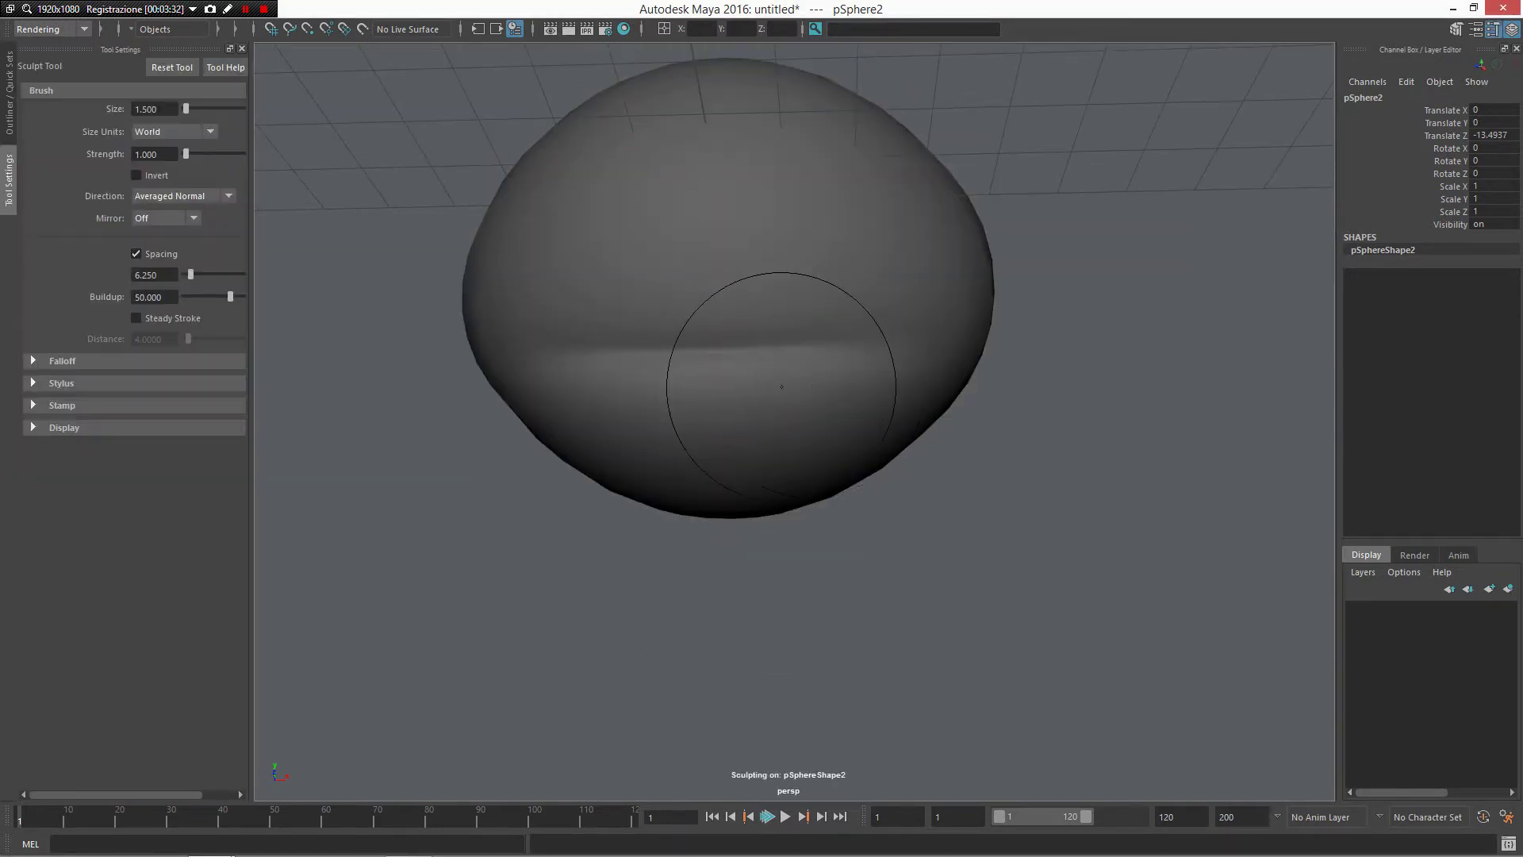
key("b")
left_click_drag(807, 353, 732, 353)
left_click_drag(844, 353, 841, 352)
Step: Sculpt the surface along and just below the duplicated sphere's crease into a bulging fold
left_click_drag(770, 455, 796, 487)
mouse_move(777, 394)
left_mouse_down()
mouse_move(865, 388)
mouse_move(775, 376)
left_mouse_up()
left_click_drag(776, 376, 788, 462, "alt")
left_click_drag(790, 462, 953, 387)
mouse_move(821, 443)
left_mouse_down("alt")
mouse_move(847, 387)
mouse_move(888, 421)
mouse_move(938, 365)
mouse_move(931, 394)
mouse_move(920, 373)
left_mouse_up("alt")
left_click_drag(815, 304, 906, 308, "alt")
mouse_move(752, 320)
left_mouse_down()
mouse_move(949, 308)
mouse_move(894, 304)
left_mouse_up()
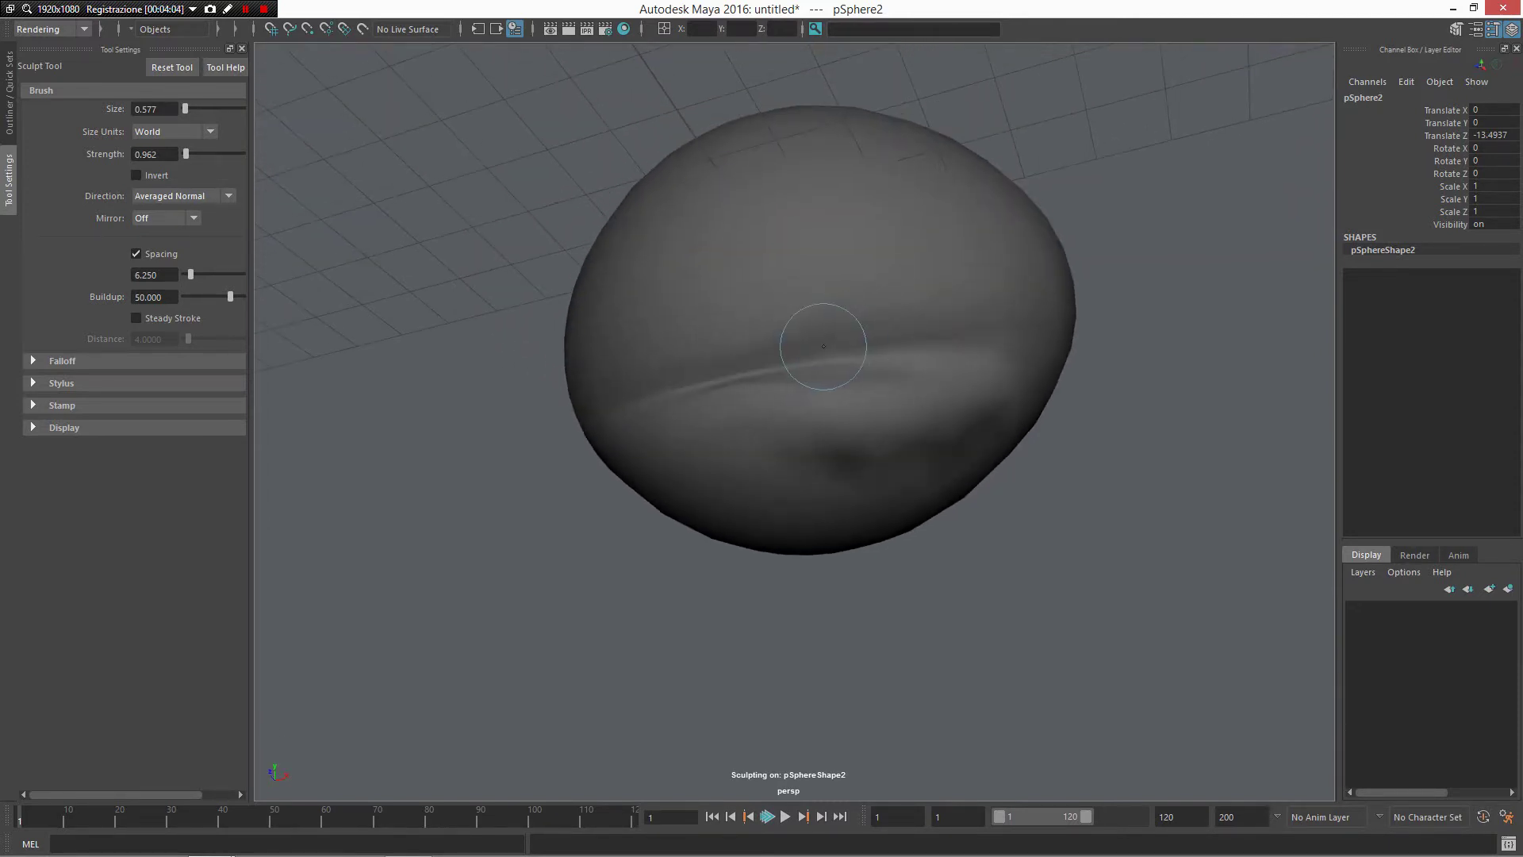
Step: Continue sculpting the fold around one side of the duplicated sphere, adding a second crease, and leave the Sculpt Tool
mouse_move(823, 346)
left_mouse_down("alt")
mouse_move(890, 334)
mouse_move(677, 425)
mouse_move(888, 337)
mouse_move(839, 316)
left_mouse_up("alt")
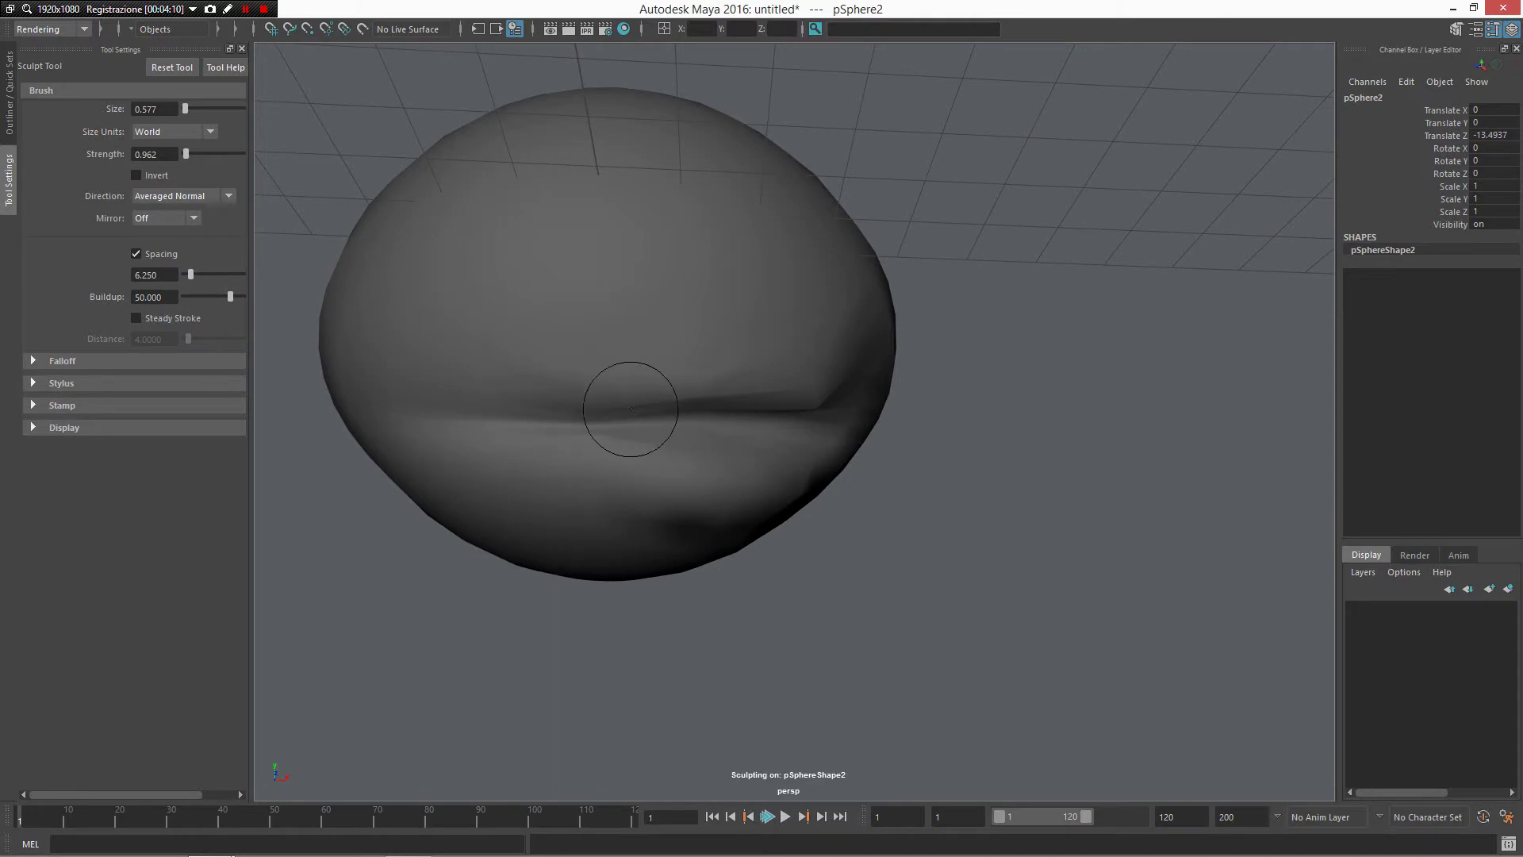
left_click_drag(633, 435, 755, 394, "alt")
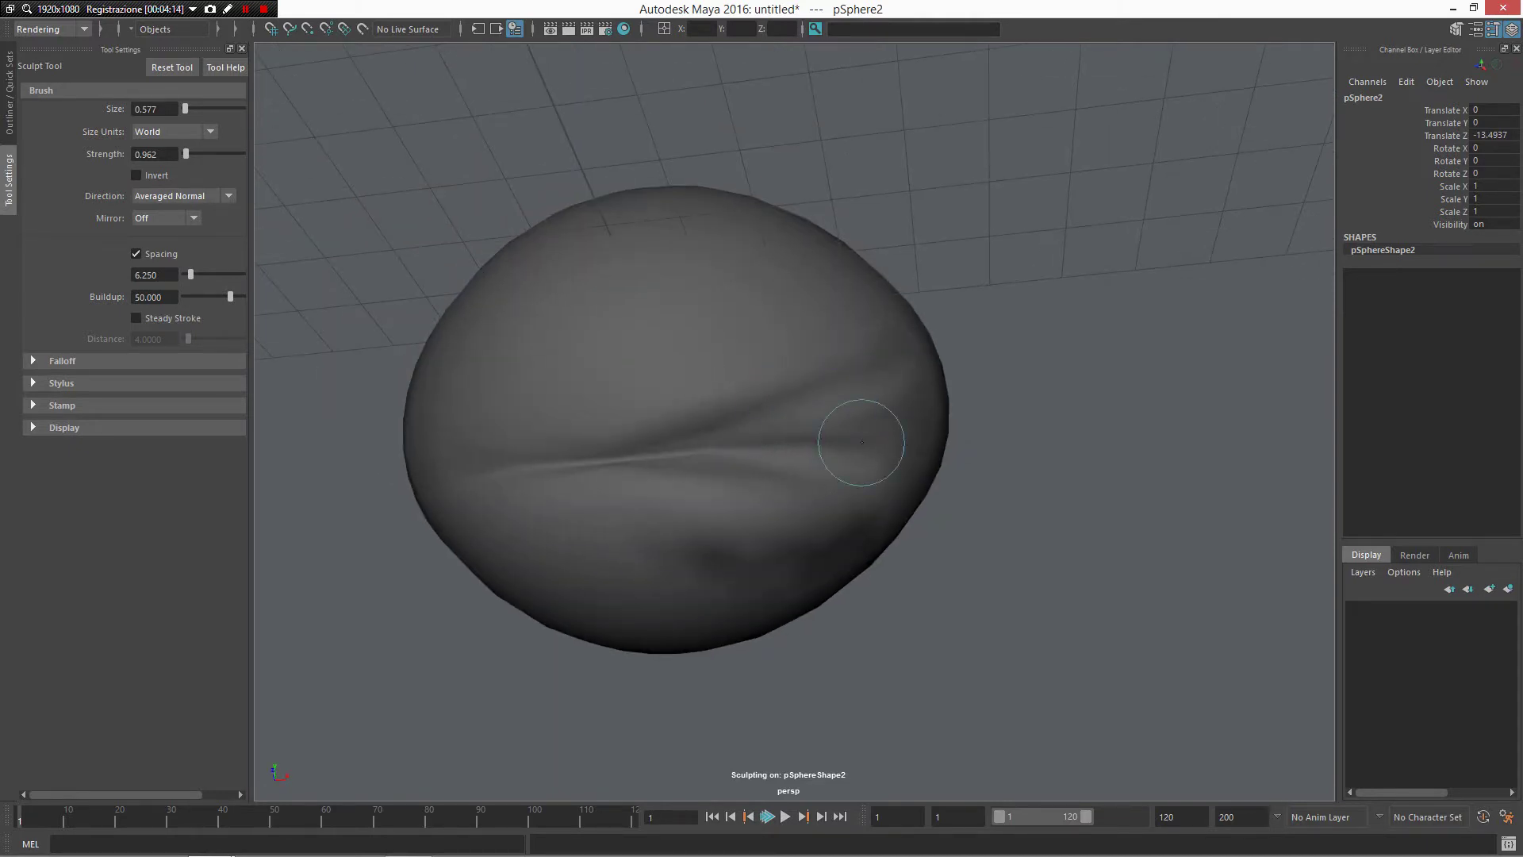
mouse_move(857, 442)
left_mouse_down("alt")
mouse_move(884, 479)
mouse_move(564, 500)
mouse_move(629, 520)
mouse_move(721, 500)
mouse_move(851, 413)
mouse_move(962, 507)
mouse_move(871, 357)
left_mouse_up("alt")
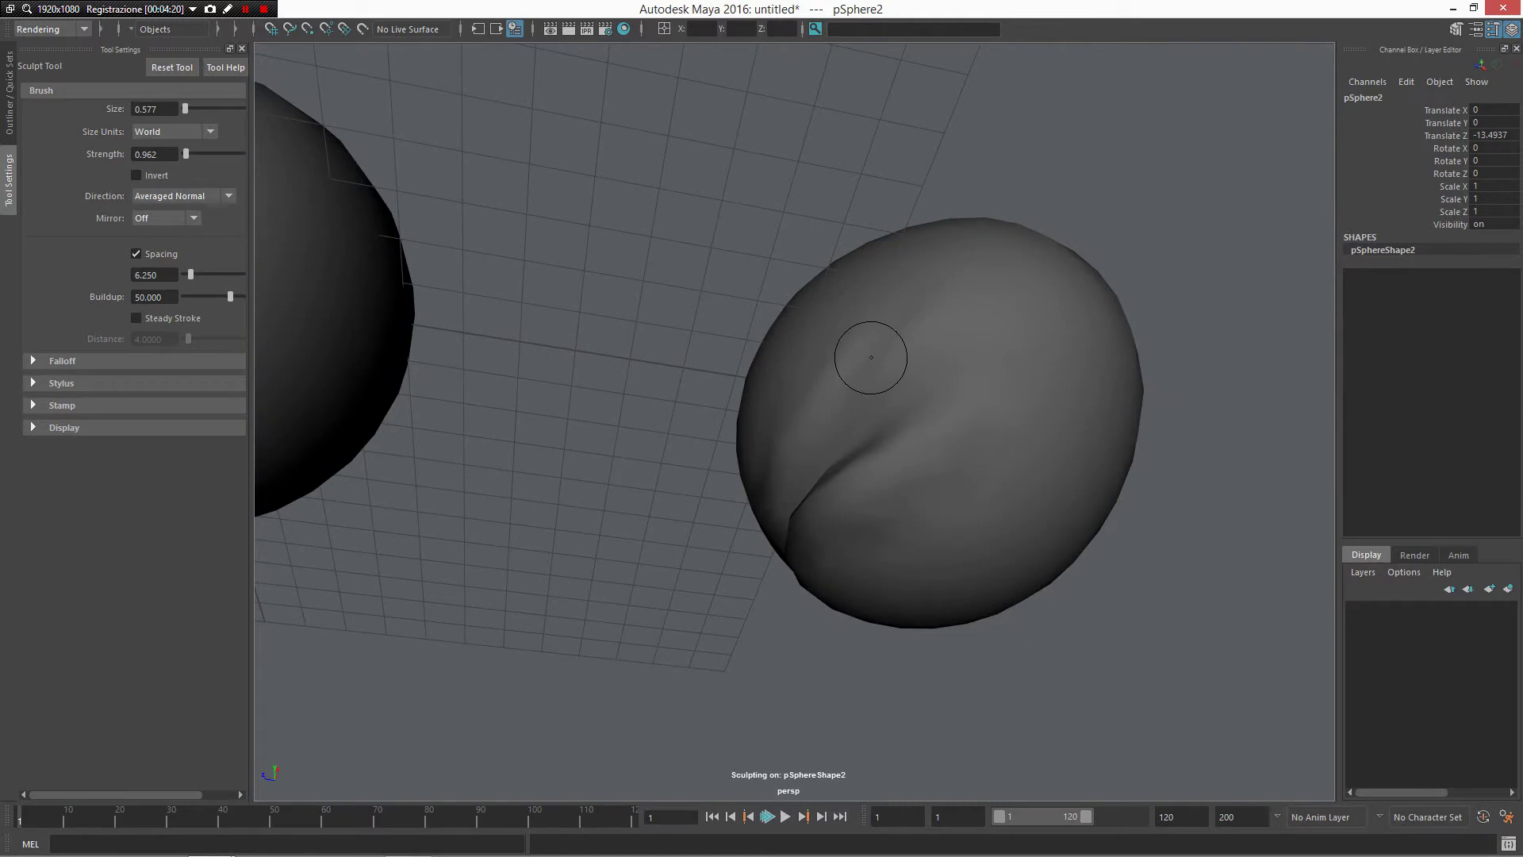
mouse_move(950, 328)
left_mouse_down("alt")
mouse_move(863, 296)
mouse_move(972, 445)
mouse_move(869, 341)
mouse_move(949, 407)
mouse_move(680, 482)
mouse_move(653, 407)
mouse_move(623, 415)
left_mouse_up("alt")
key("q")
Step: Make another copy of the original bent sphere with Duplicate Skin and move it along Z to about -31.5
left_click(939, 364)
left_click(591, 429)
right_click_drag(636, 341, 809, 504)
left_click_drag(809, 505, 690, 442, "alt")
key("w")
left_click_drag(532, 365, 1006, 363)
Step: Open abSymMesh, look through its available operations, and place its window clear of the three spheres
right_click_drag(995, 320, 1155, 513, "shift")
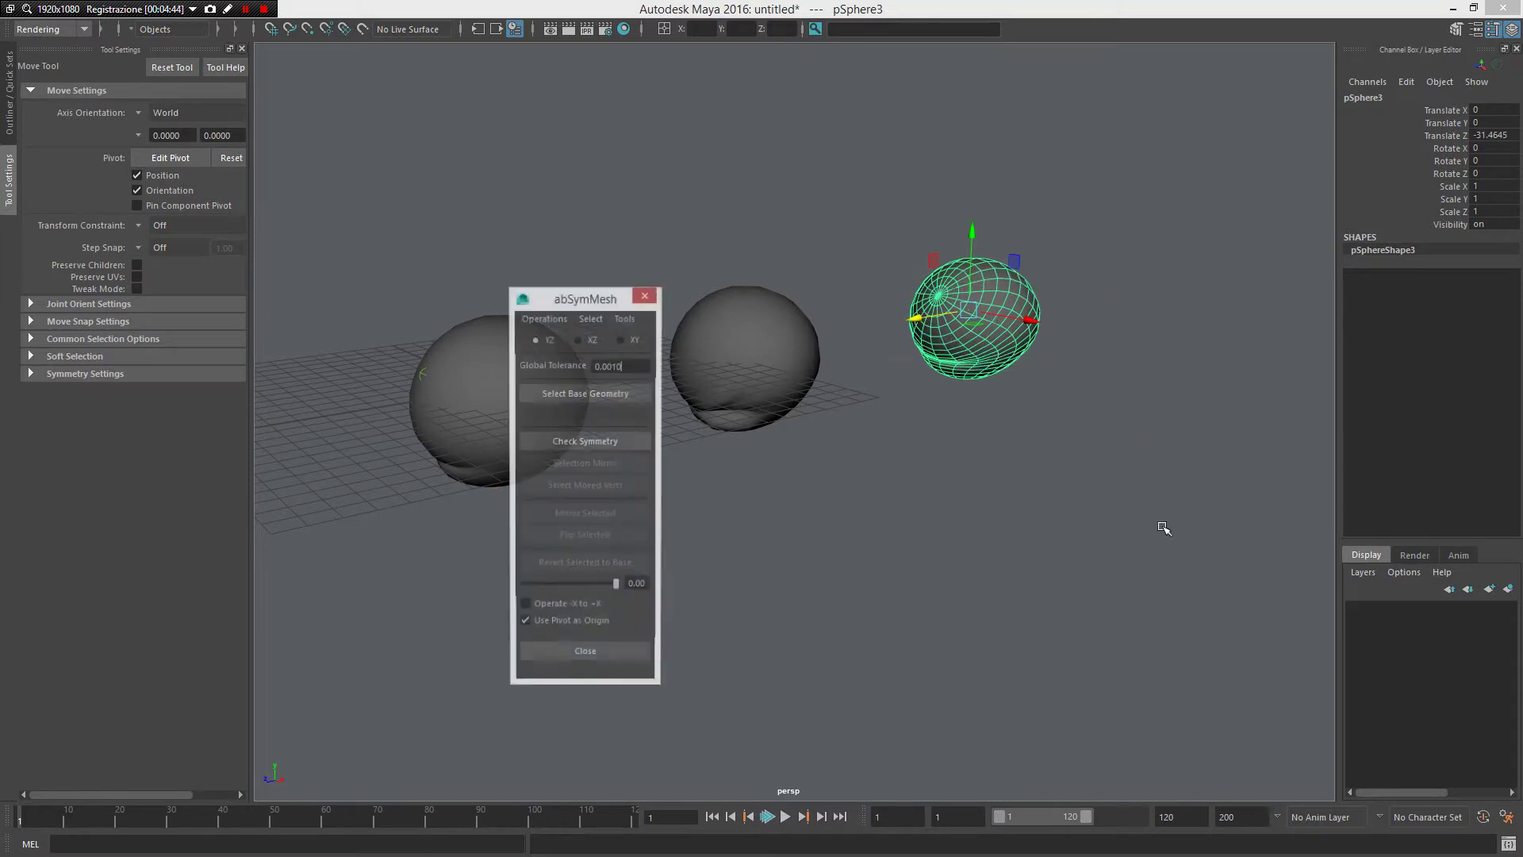
left_click(559, 317)
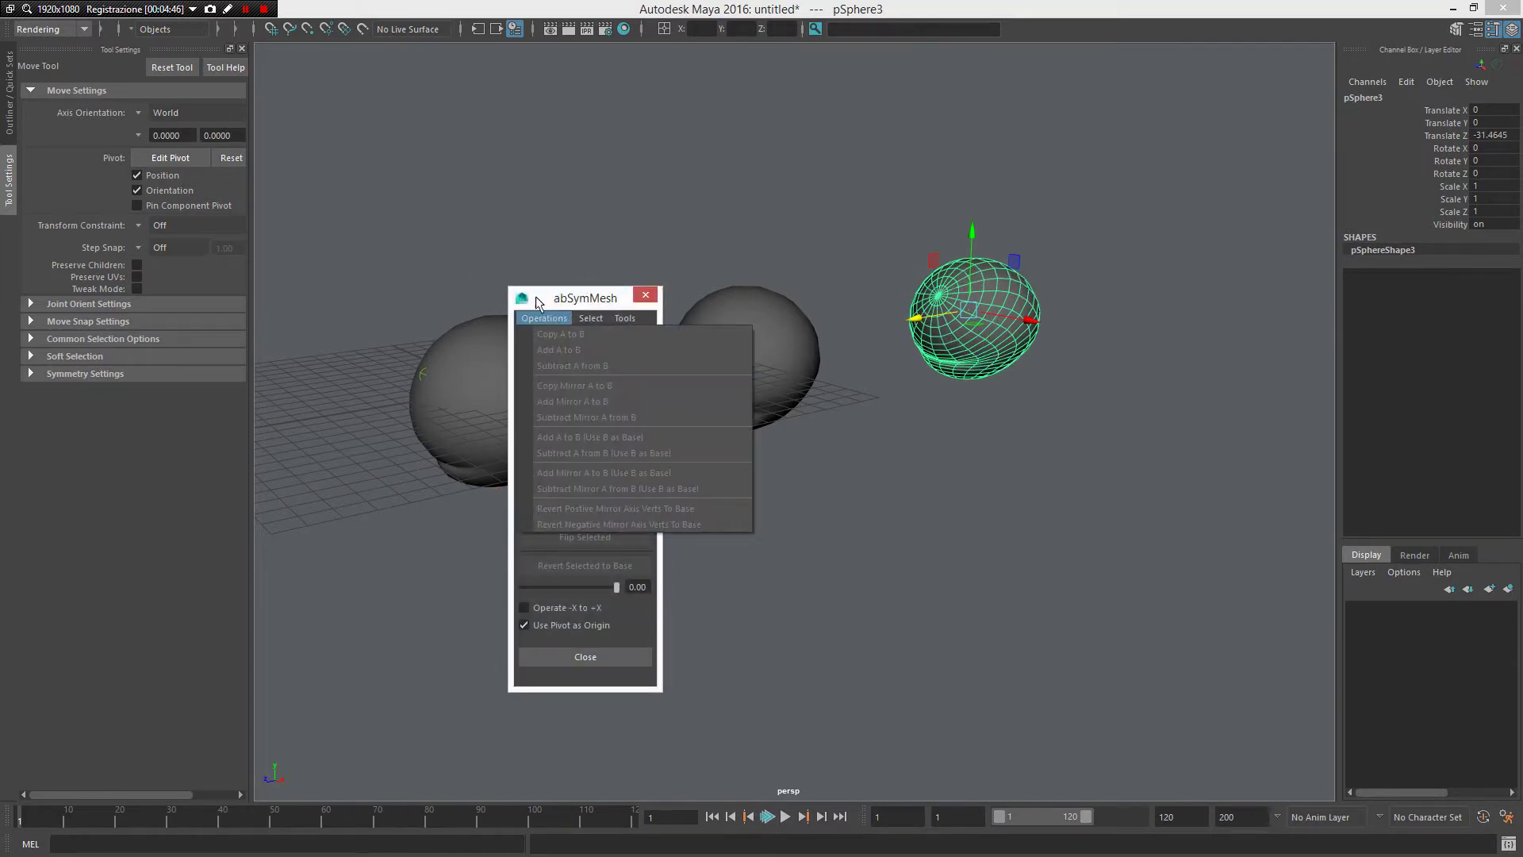
left_click(565, 316)
left_click_drag(546, 290, 352, 183)
left_click_drag(650, 307, 692, 311, "alt")
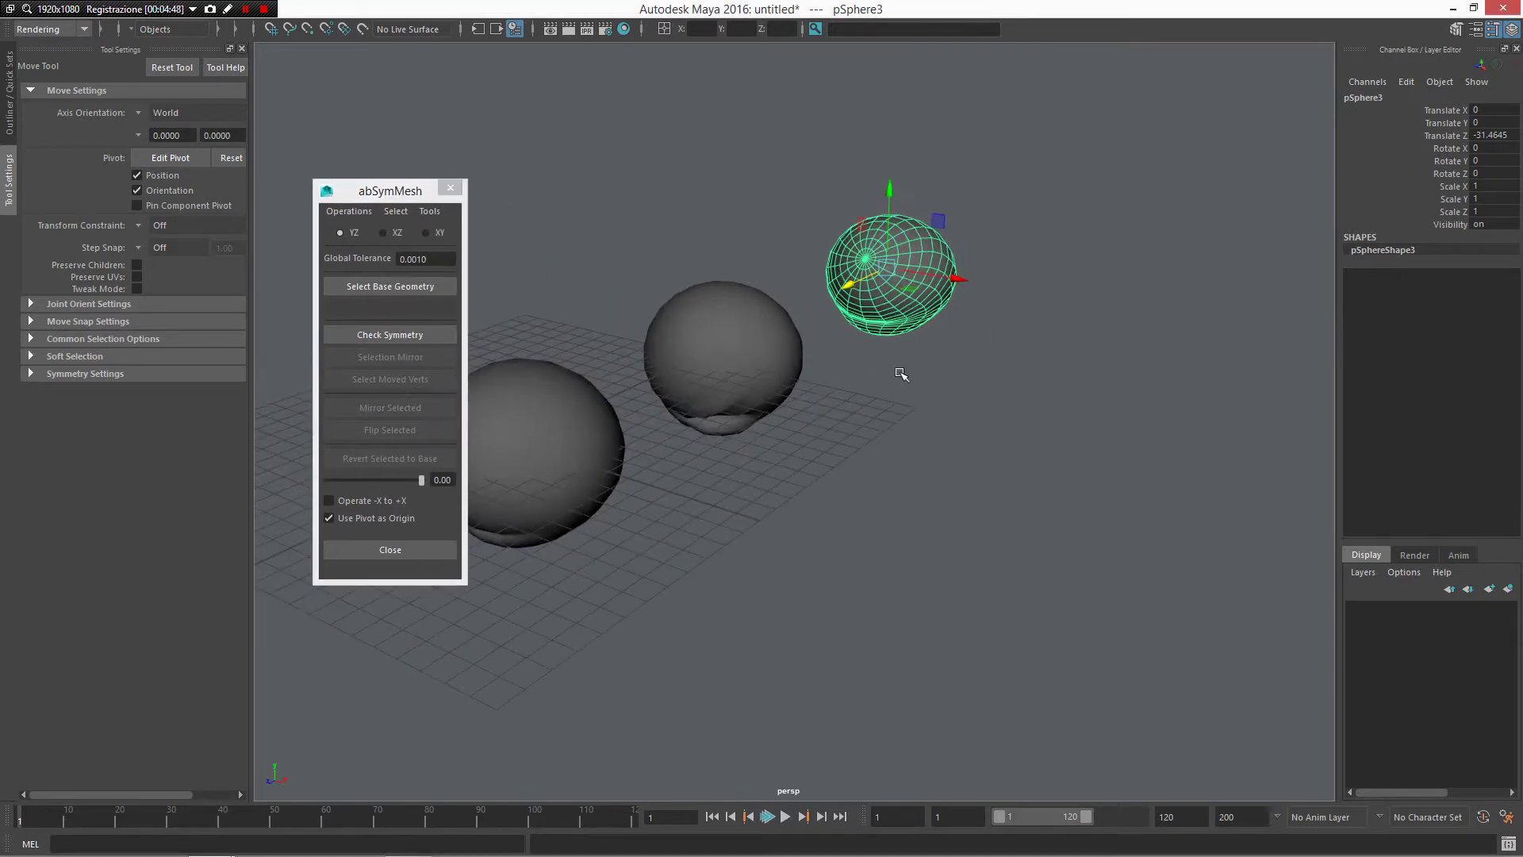
Step: Set the unsculpted second copy as the base geometry in abSymMesh
left_click(900, 372)
left_click(924, 302)
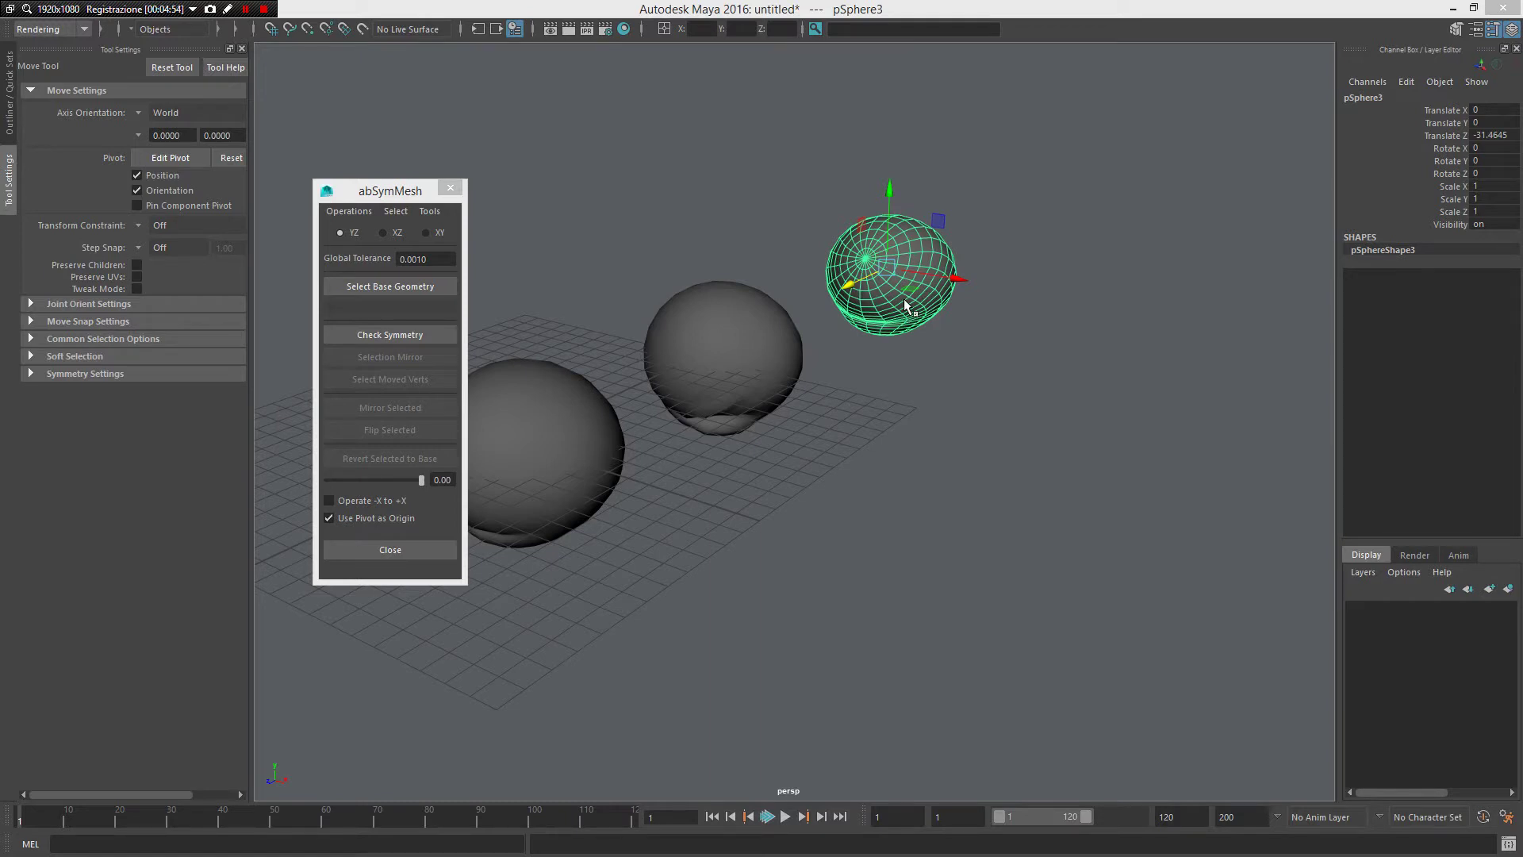
right_click(903, 301, "shift")
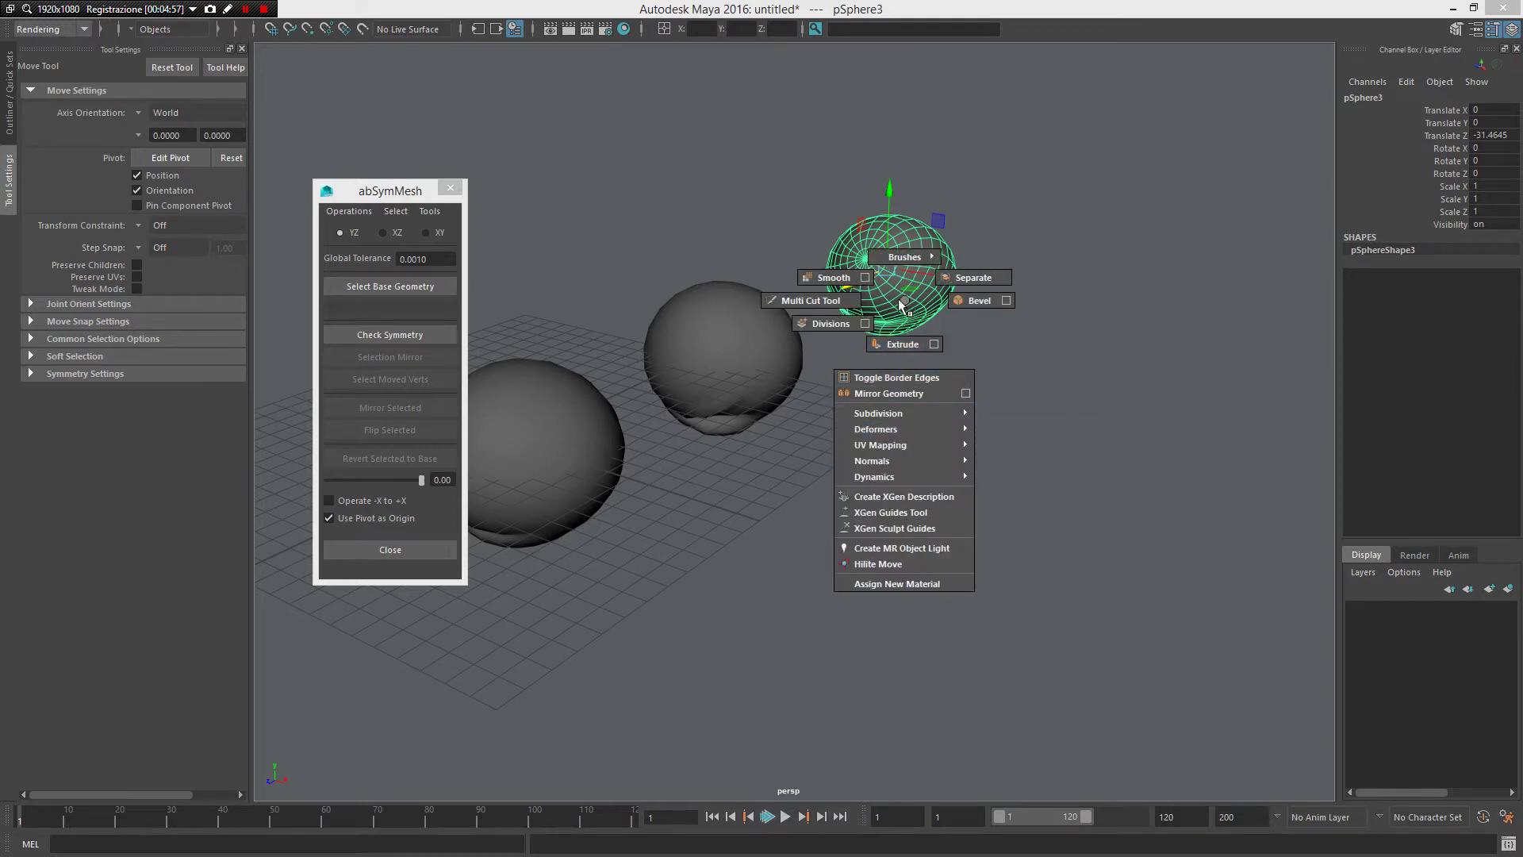
left_click_drag(900, 302, 920, 318, "alt")
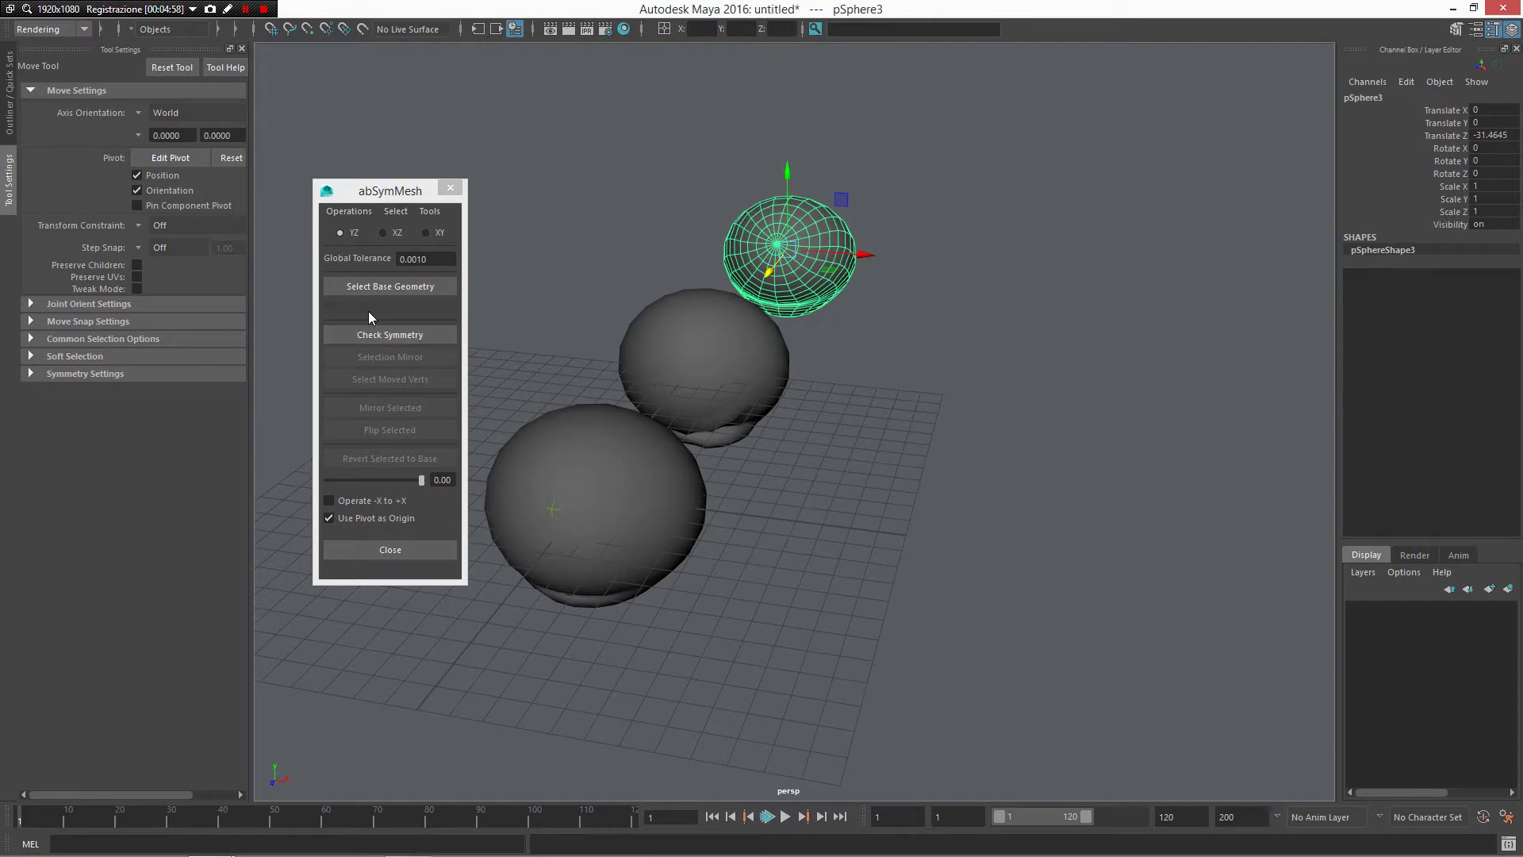
left_click_drag(644, 300, 883, 334, "alt")
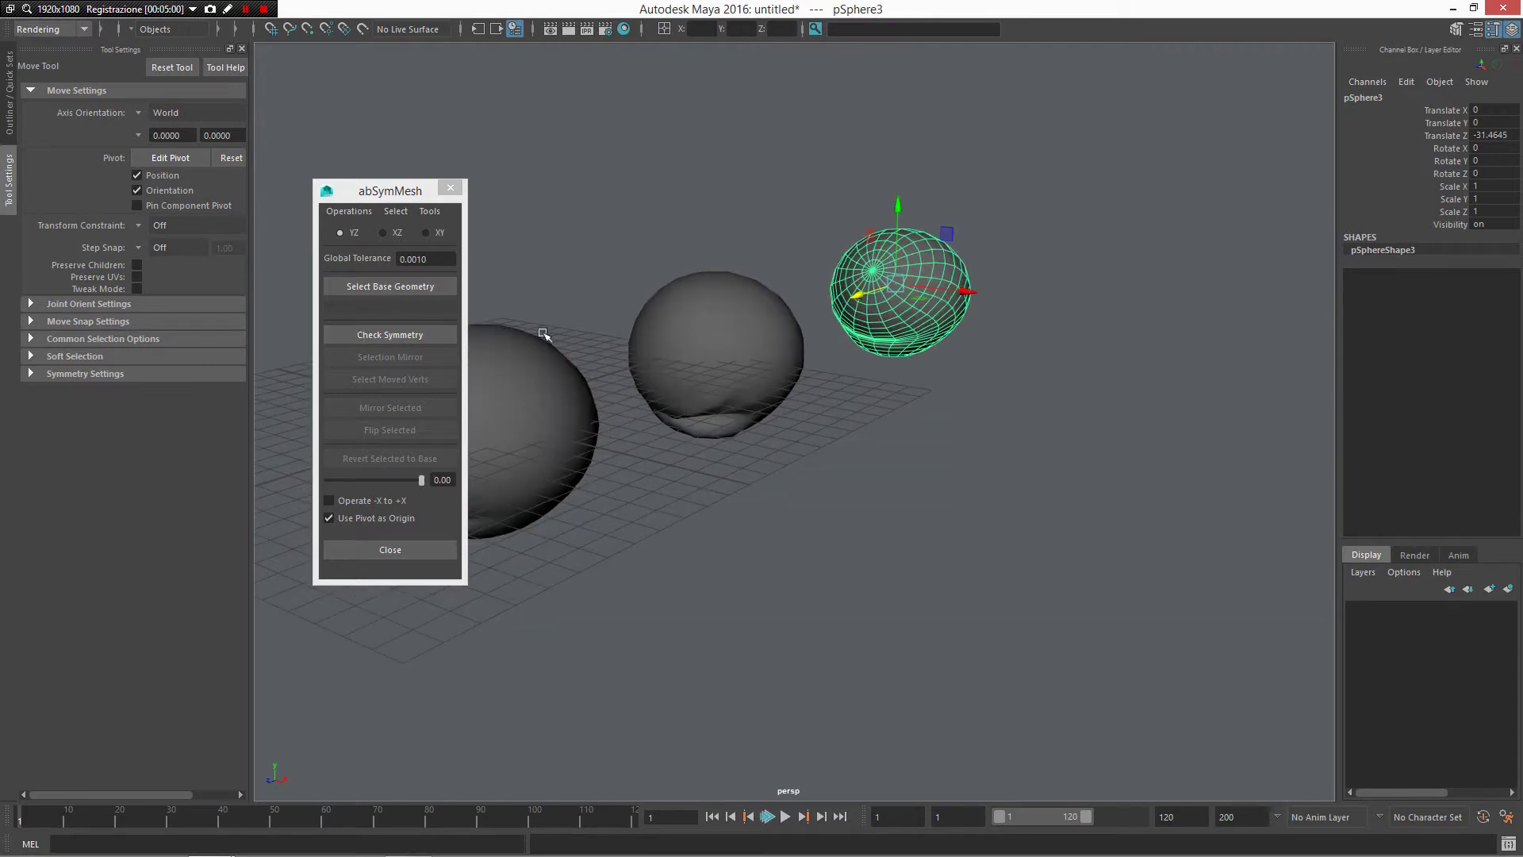
left_click(415, 287)
Step: Select the sculpted sphere, mirror its shape across YZ with abSymMesh, and check both sides of the fold
left_click_drag(698, 417, 761, 790)
left_click_drag(821, 553, 781, 527, "alt")
left_click_drag(656, 448, 721, 497, "alt")
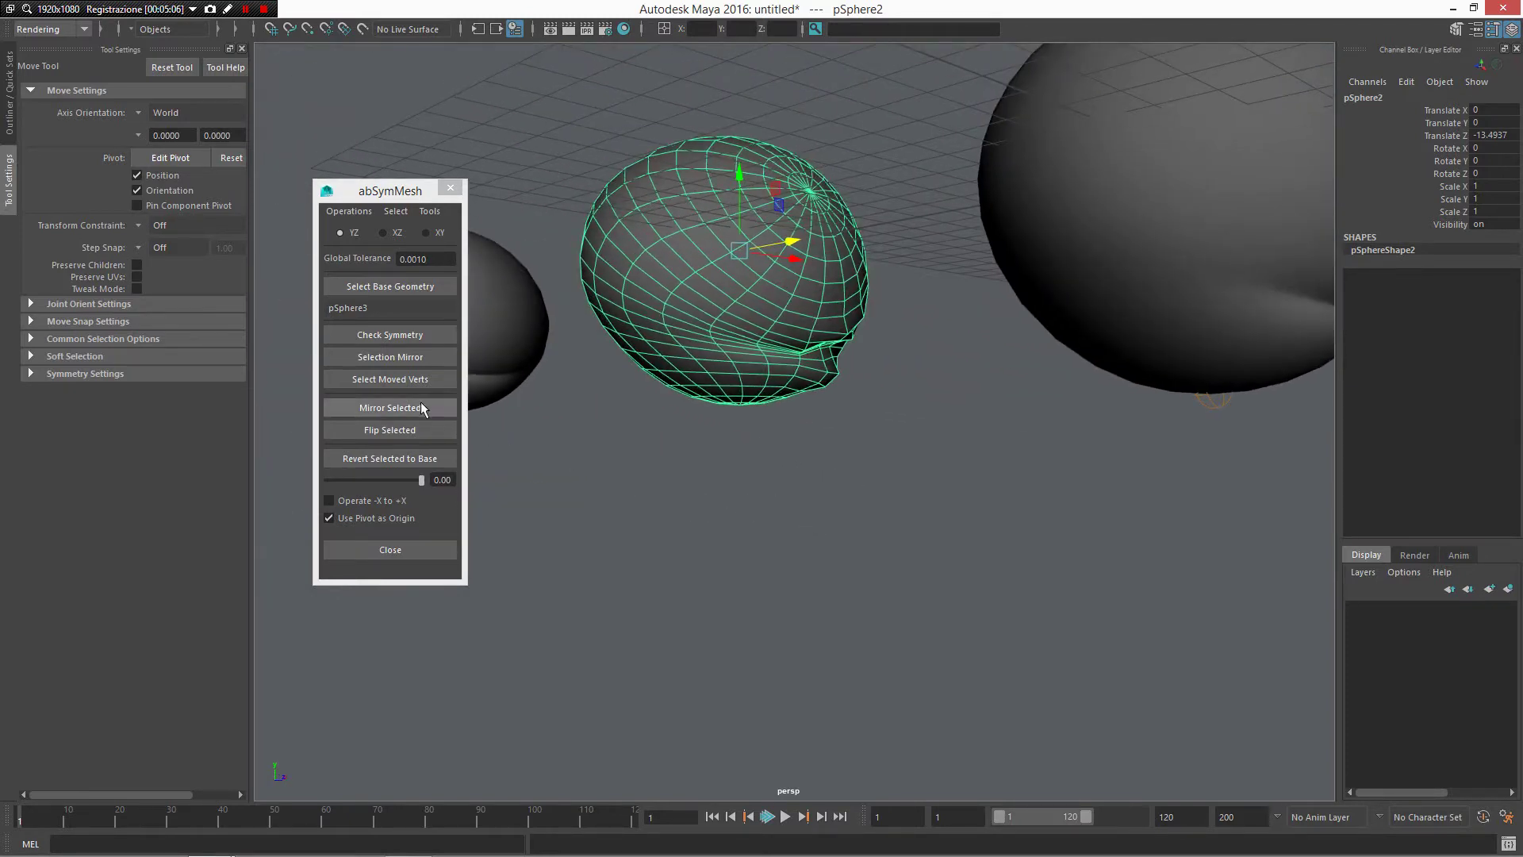
left_click(389, 408)
left_click_drag(537, 418, 887, 379, "alt")
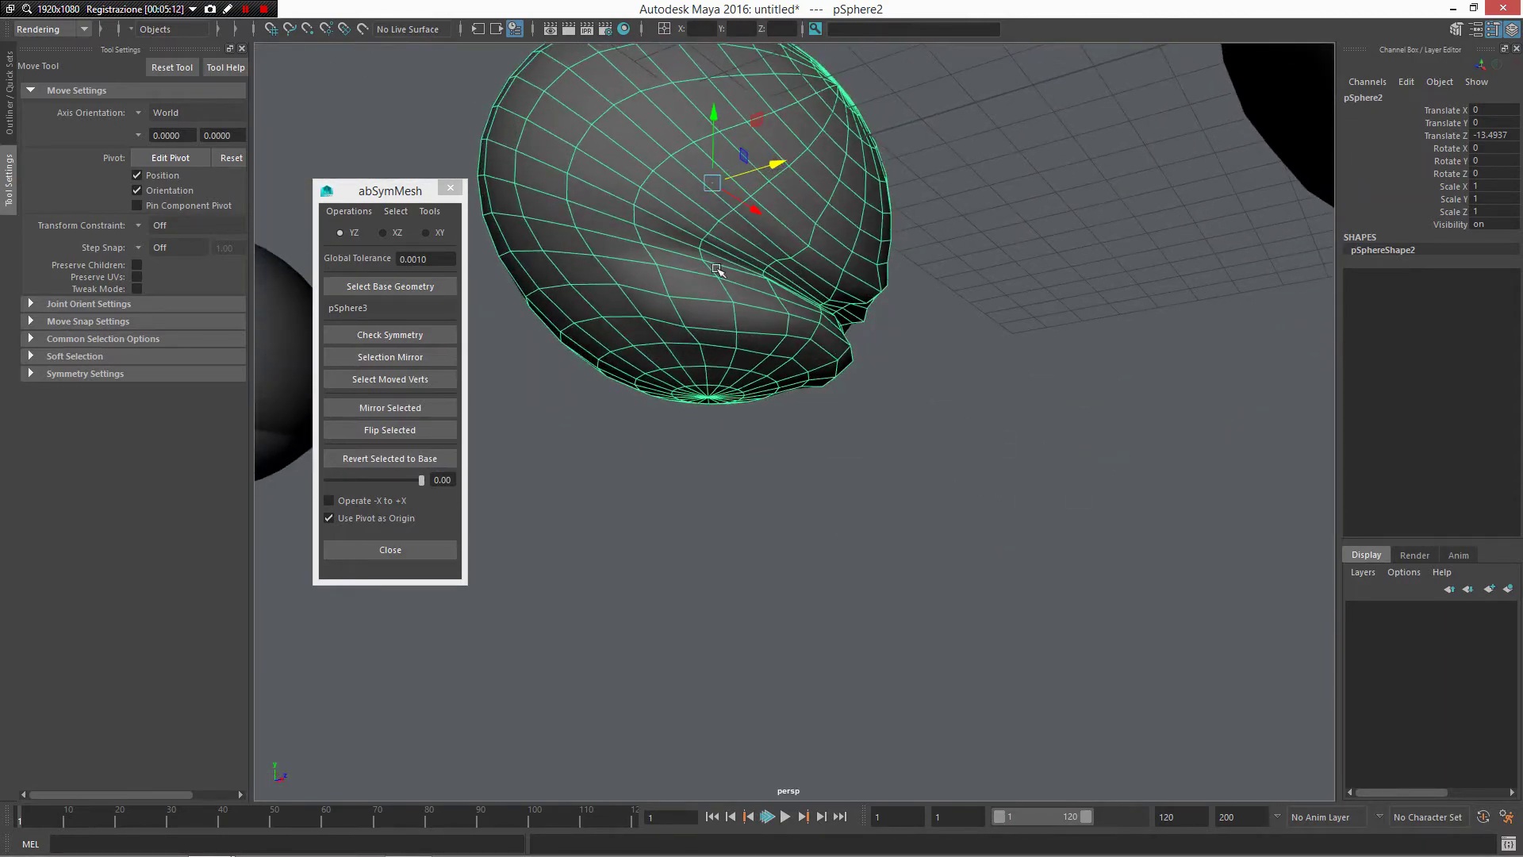
left_click_drag(833, 305, 756, 327, "alt")
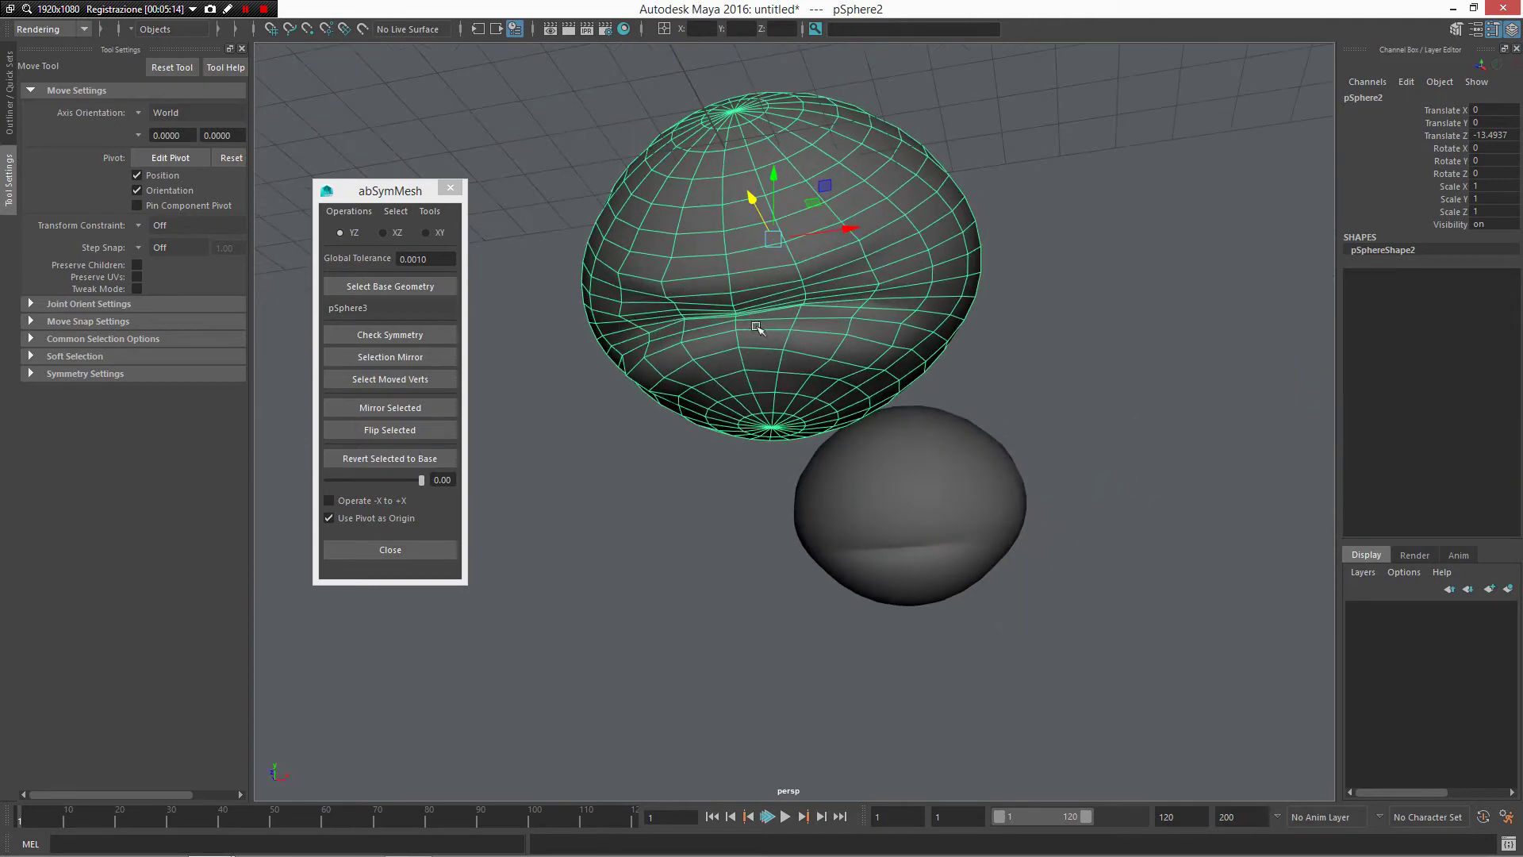
Step: Soft-select a vertex inside the sculpted sphere's fold with a smaller falloff radius and move it upward
left_click_drag(638, 320, 726, 364, "alt")
scroll(726, 364, "up", 3)
scroll(726, 364, "up", 1)
middle_click_drag(726, 364, 748, 395, "alt")
right_click_drag(707, 341, 632, 341)
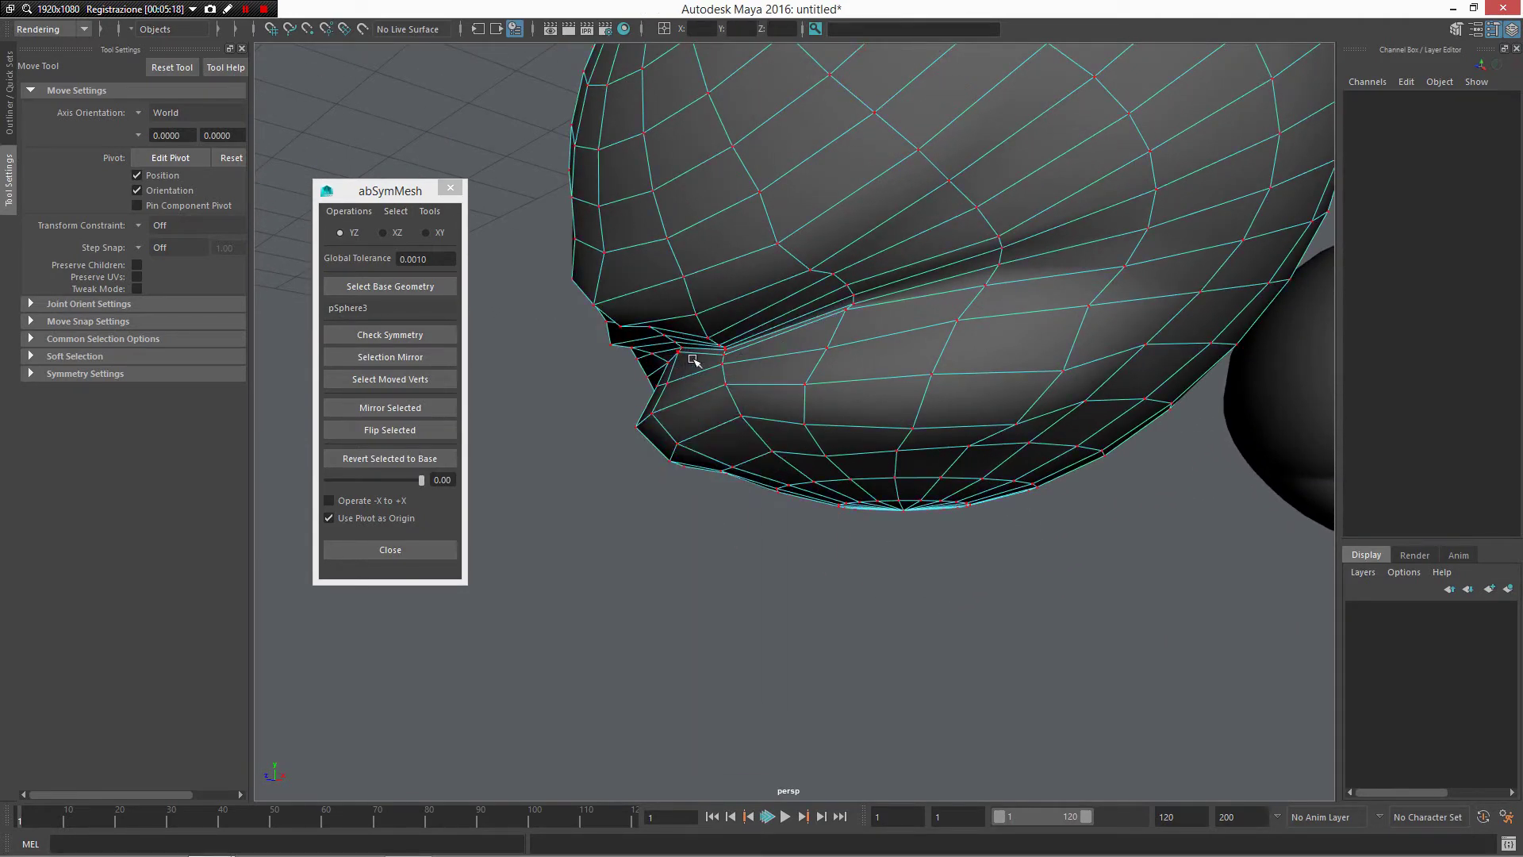
left_click(708, 339)
key("b")
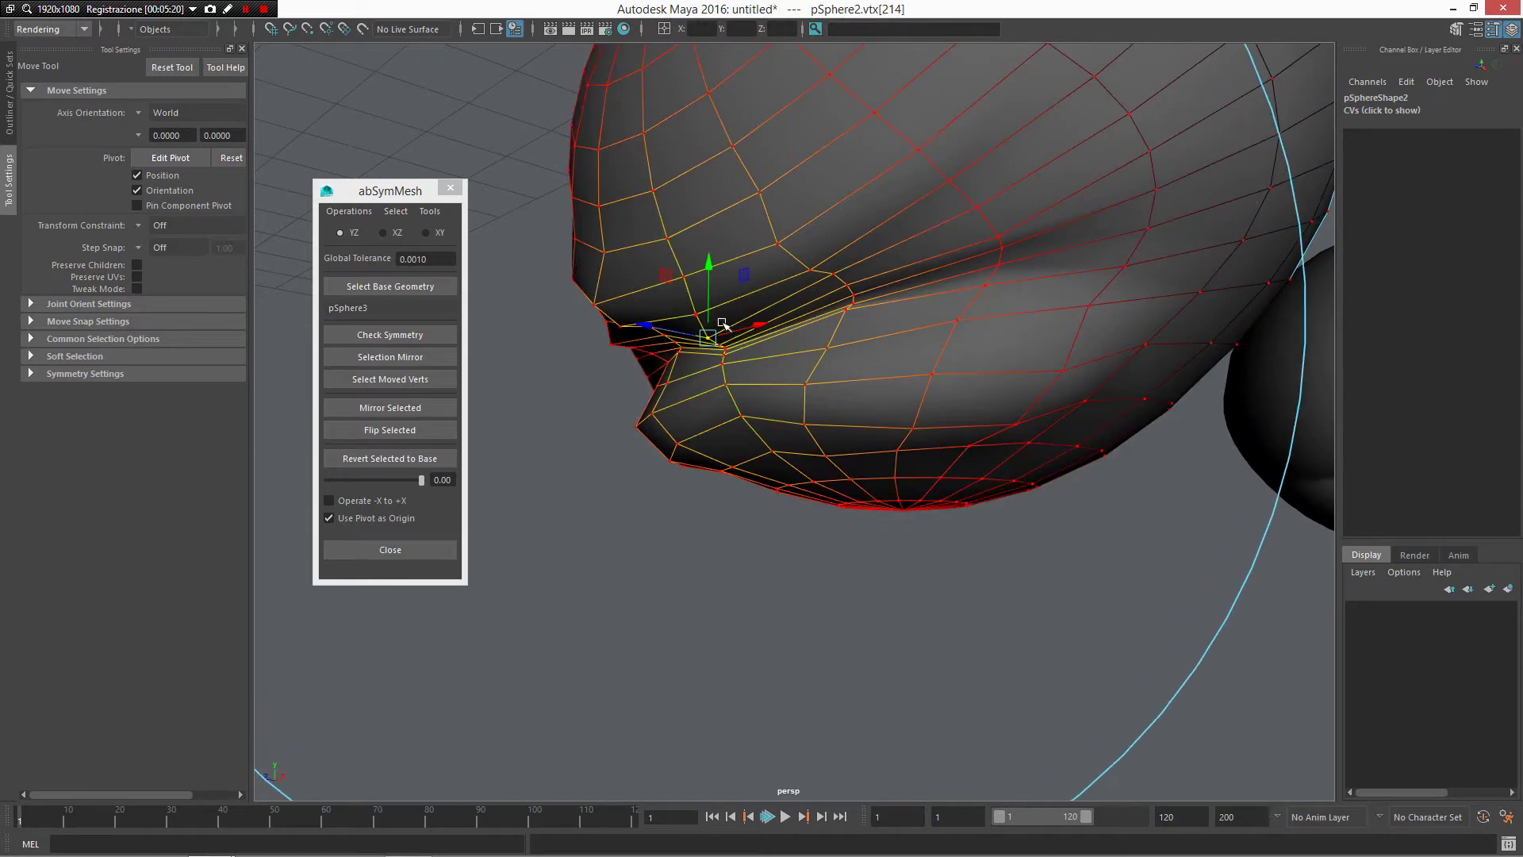
left_click_drag(720, 326, 237, 238)
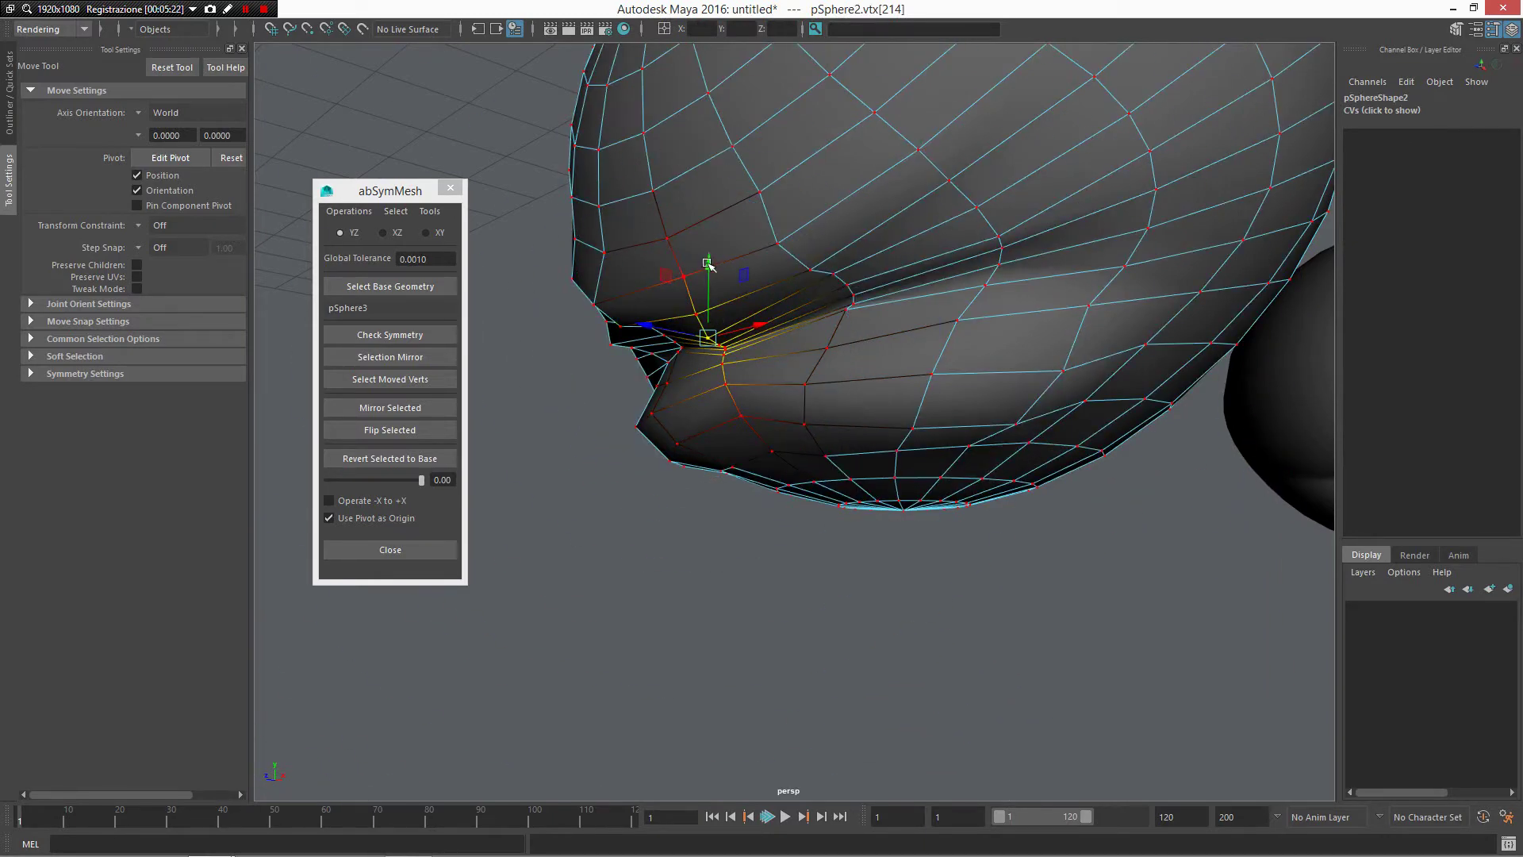
left_click_drag(710, 265, 717, 241)
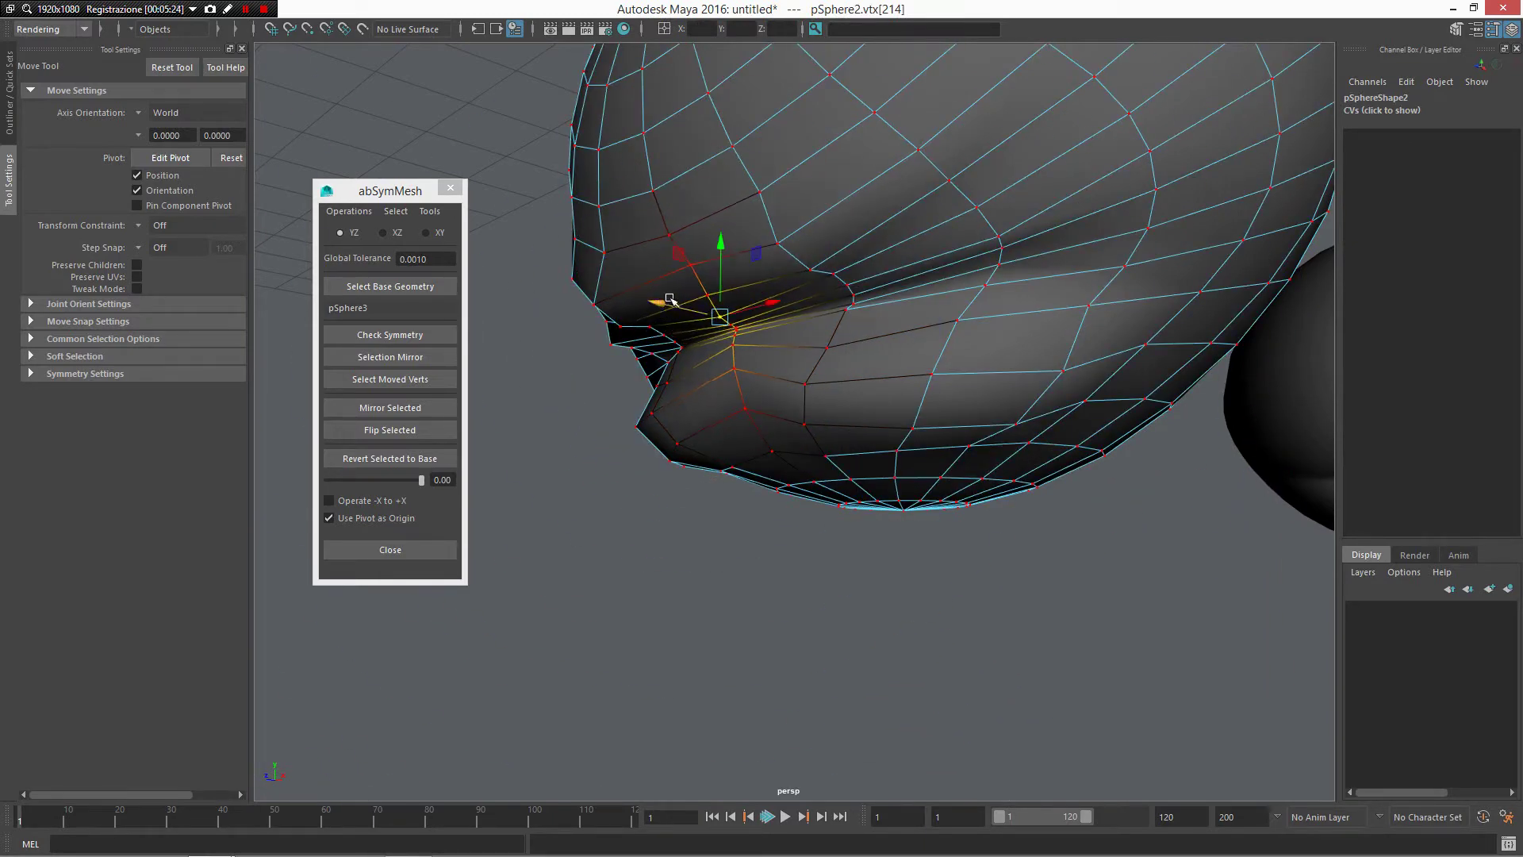
left_click_drag(719, 316, 609, 258)
Step: Soft-select a vertex on the fold's upper lip and move it down toward the crease
key("v")
key("b")
left_click_drag(718, 262, 614, 270, "alt")
mouse_move(619, 270)
left_mouse_down("alt")
mouse_move(674, 265)
mouse_move(637, 262)
left_mouse_up("alt")
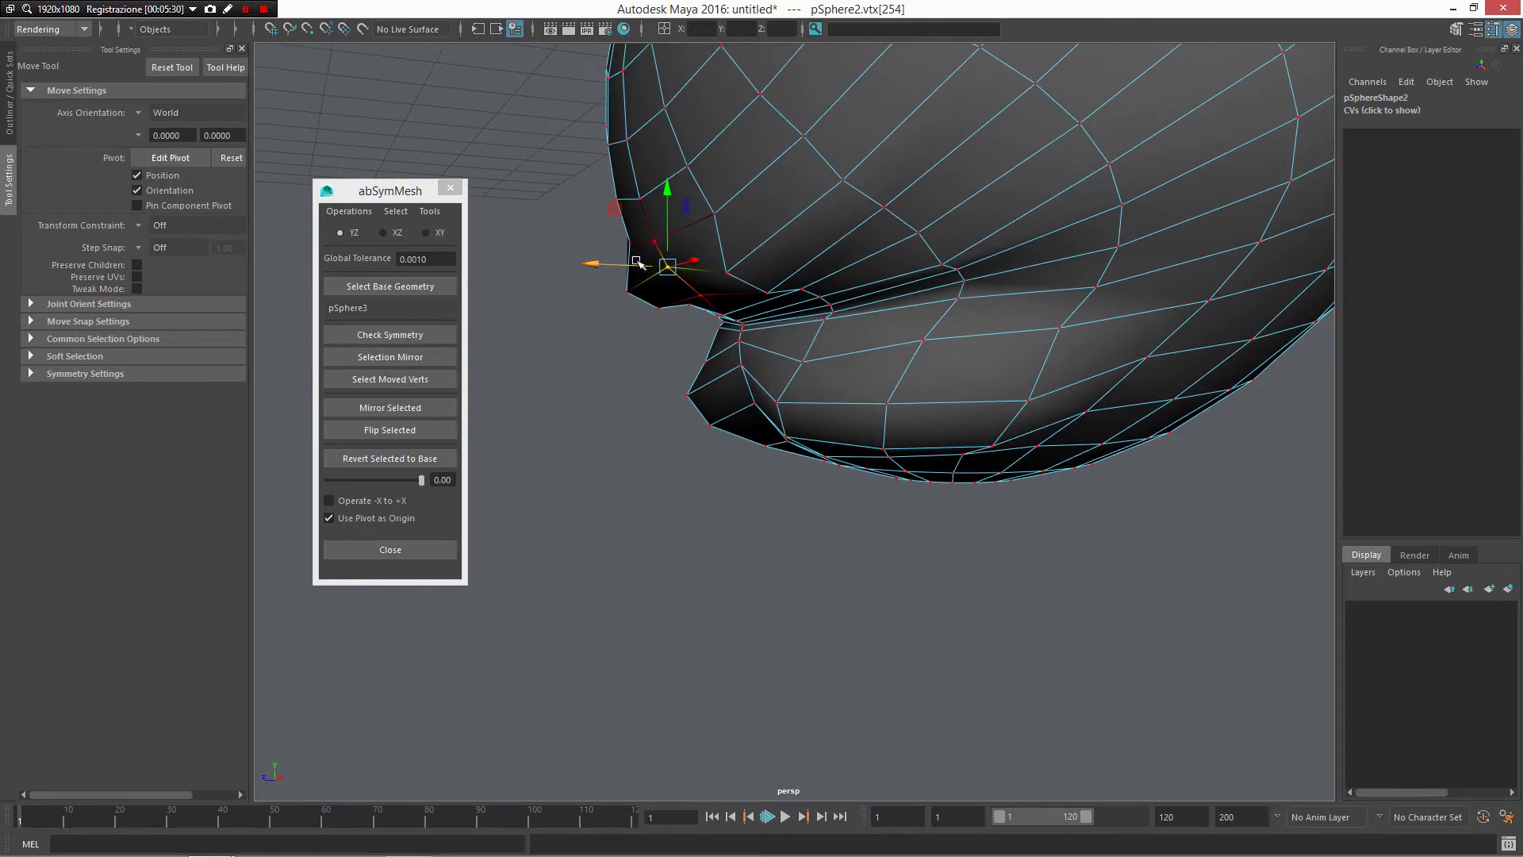
left_click_drag(668, 188, 669, 216)
right_click_drag(841, 249, 793, 208, "alt")
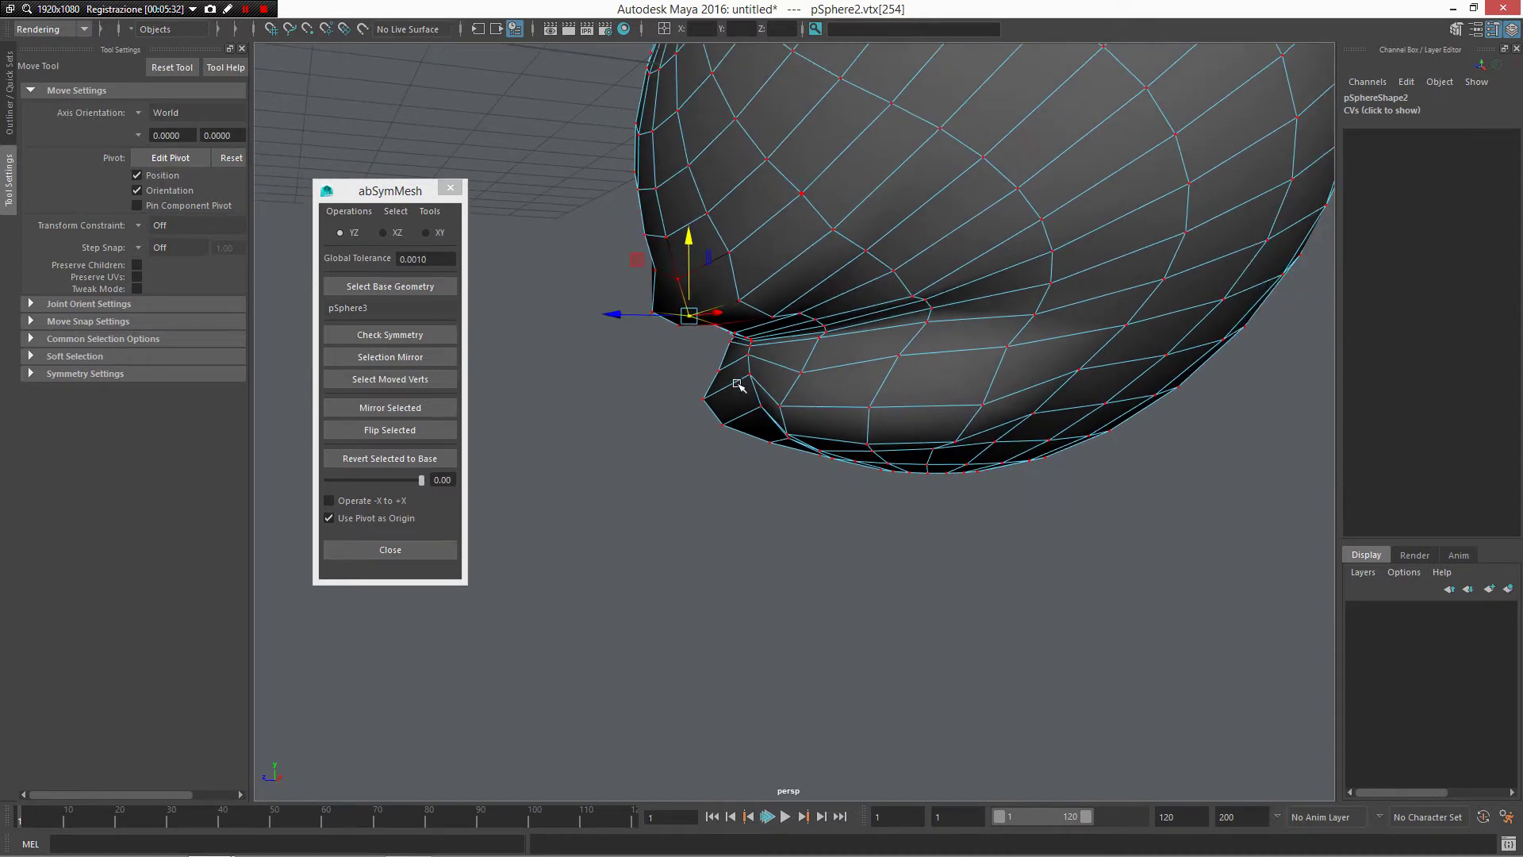
Step: Adjust soft-selected vertices around the fold's lower lip to smooth its contour
left_click_drag(738, 385, 643, 383, "alt")
left_click(733, 374)
right_click_drag(802, 412, 754, 357, "alt")
left_click_drag(754, 357, 920, 318, "alt")
left_click(767, 396)
left_click_drag(768, 323, 920, 371)
left_click_drag(874, 416, 893, 416)
Step: Return the corrected sphere to object mode and clear the selection
right_click_drag(890, 282, 961, 259)
left_click(959, 259)
left_click_drag(887, 278, 777, 262, "alt")
right_click_drag(778, 262, 818, 257, "alt")
scroll(850, 493, "down", 8)
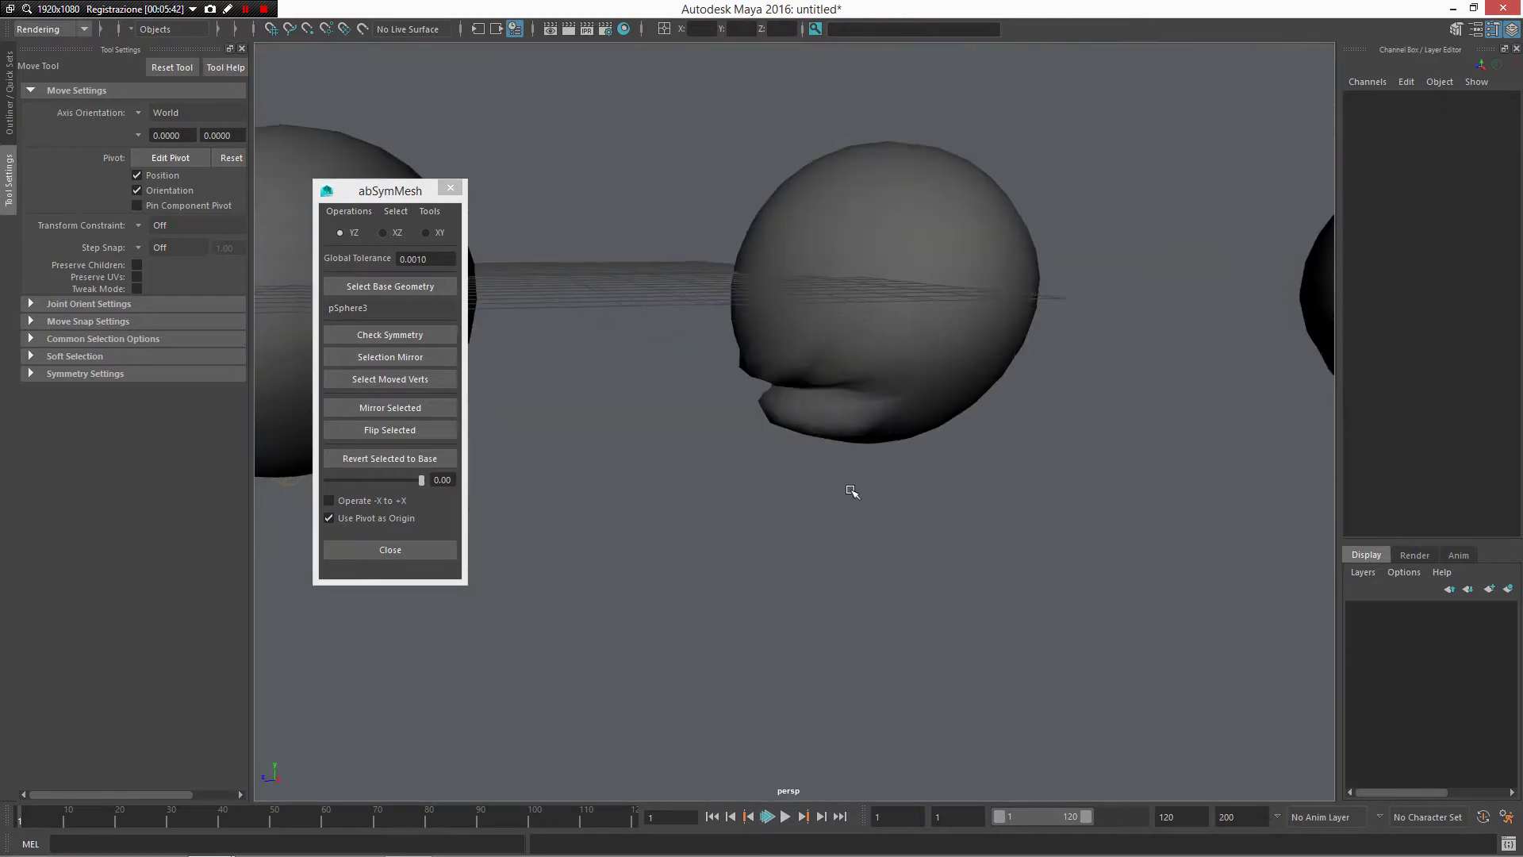
Step: Try to run Extract Deltas with the corrected sphere selected first and the original skinned sphere second
left_click(891, 415)
left_click_drag(859, 415, 924, 319, "alt")
left_click(755, 363, "shift")
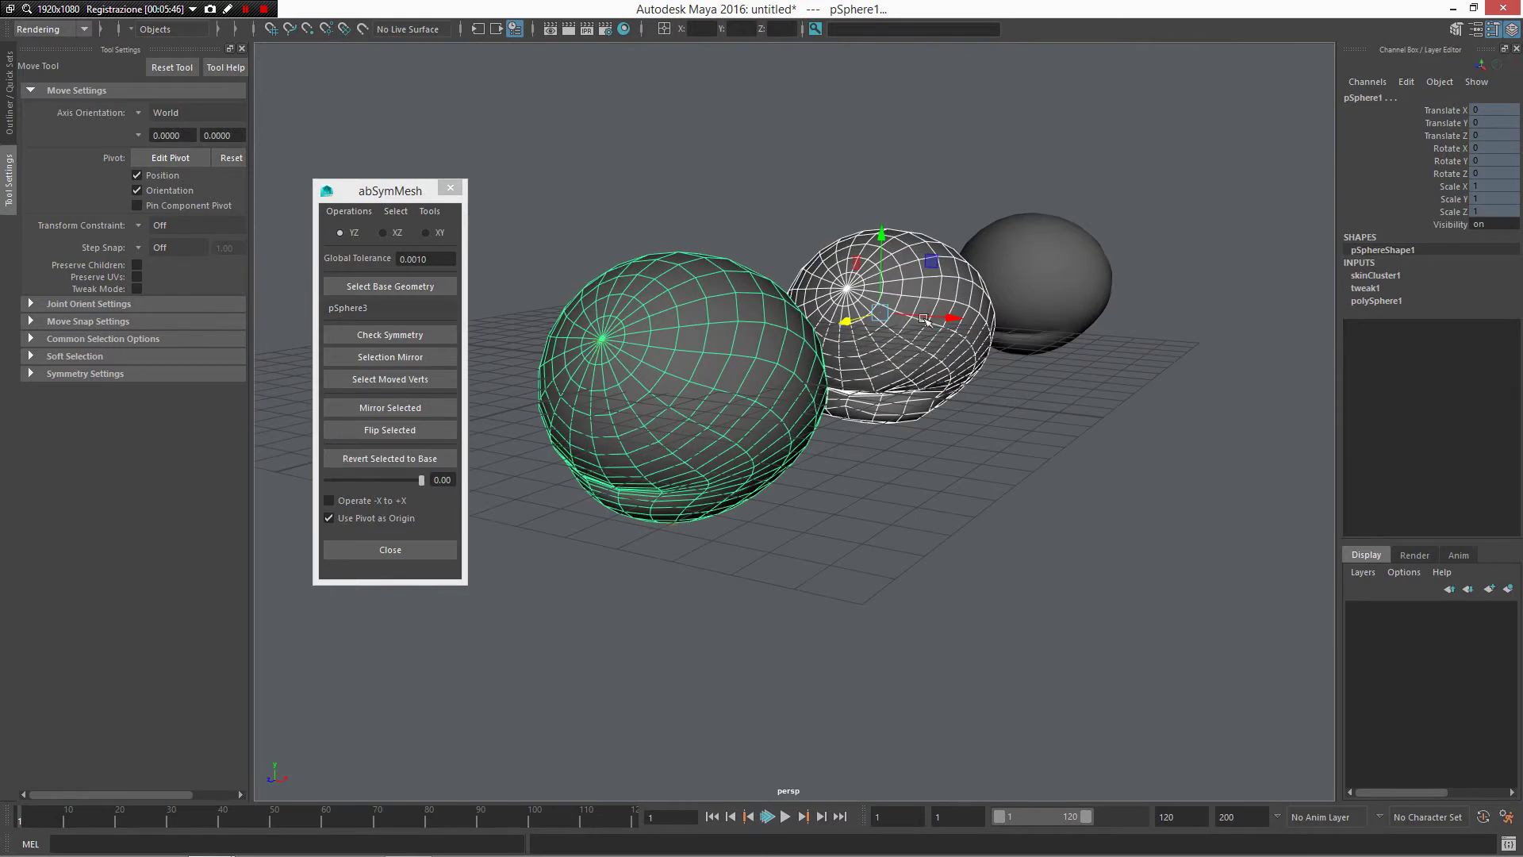
left_click_drag(908, 440, 893, 502, "alt")
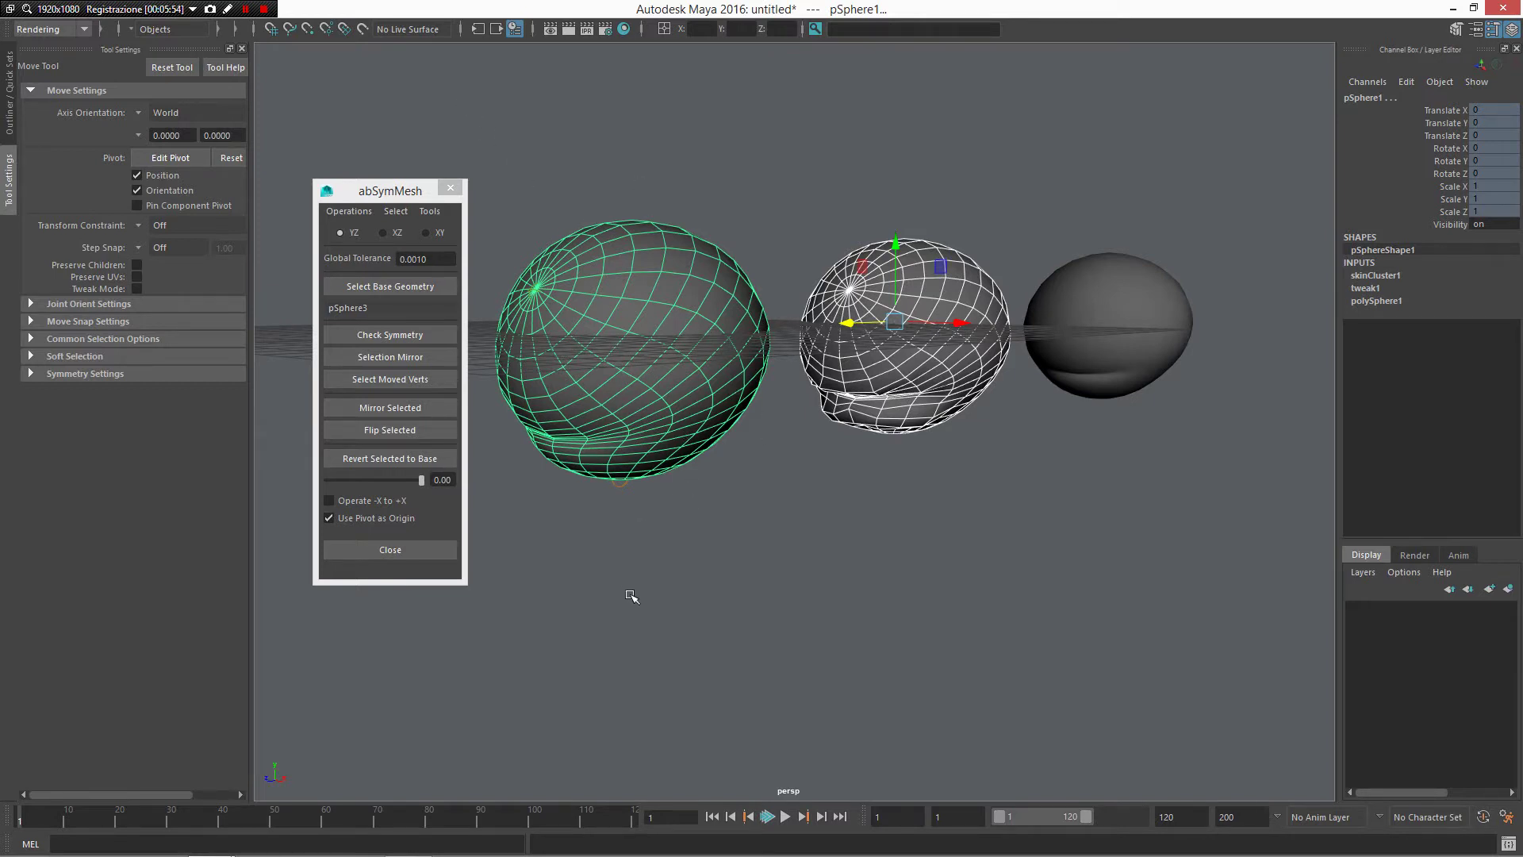
left_click_drag(631, 595, 763, 585, "alt")
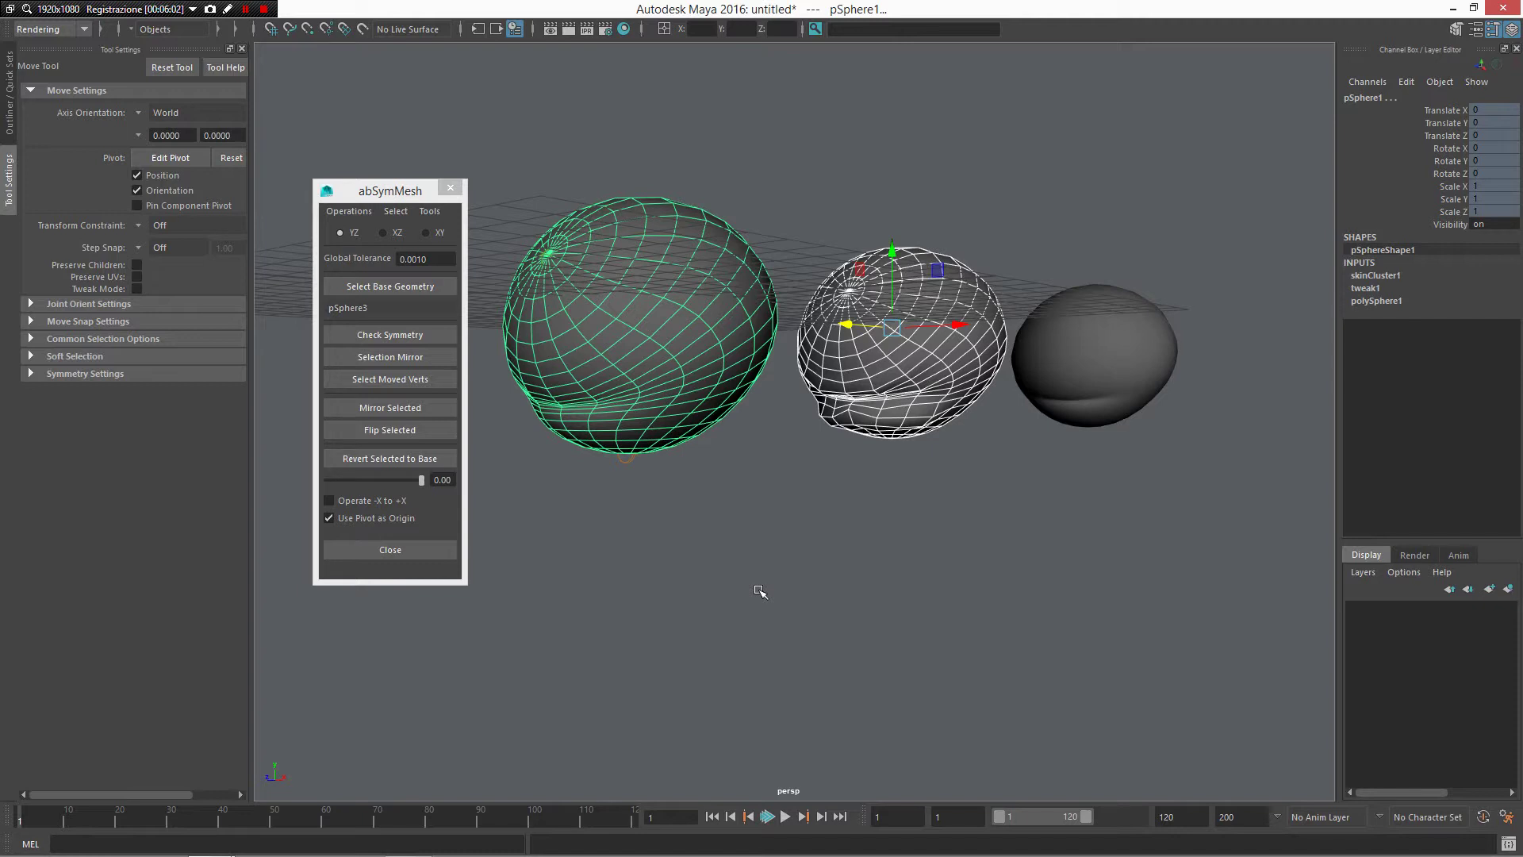
left_click_drag(955, 601, 1081, 537, "alt")
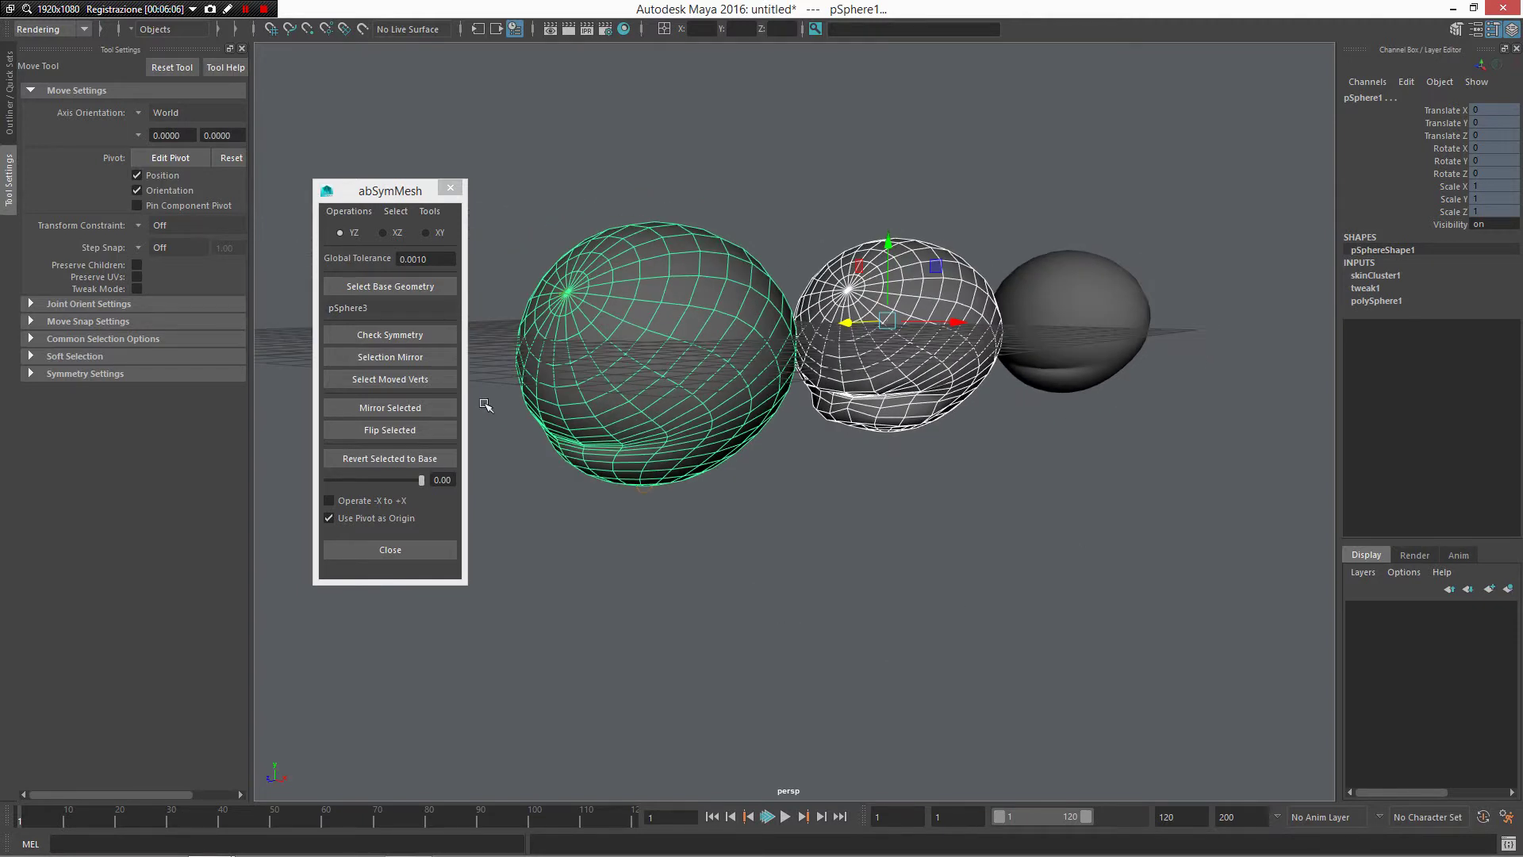
left_click_drag(673, 403, 800, 408, "alt")
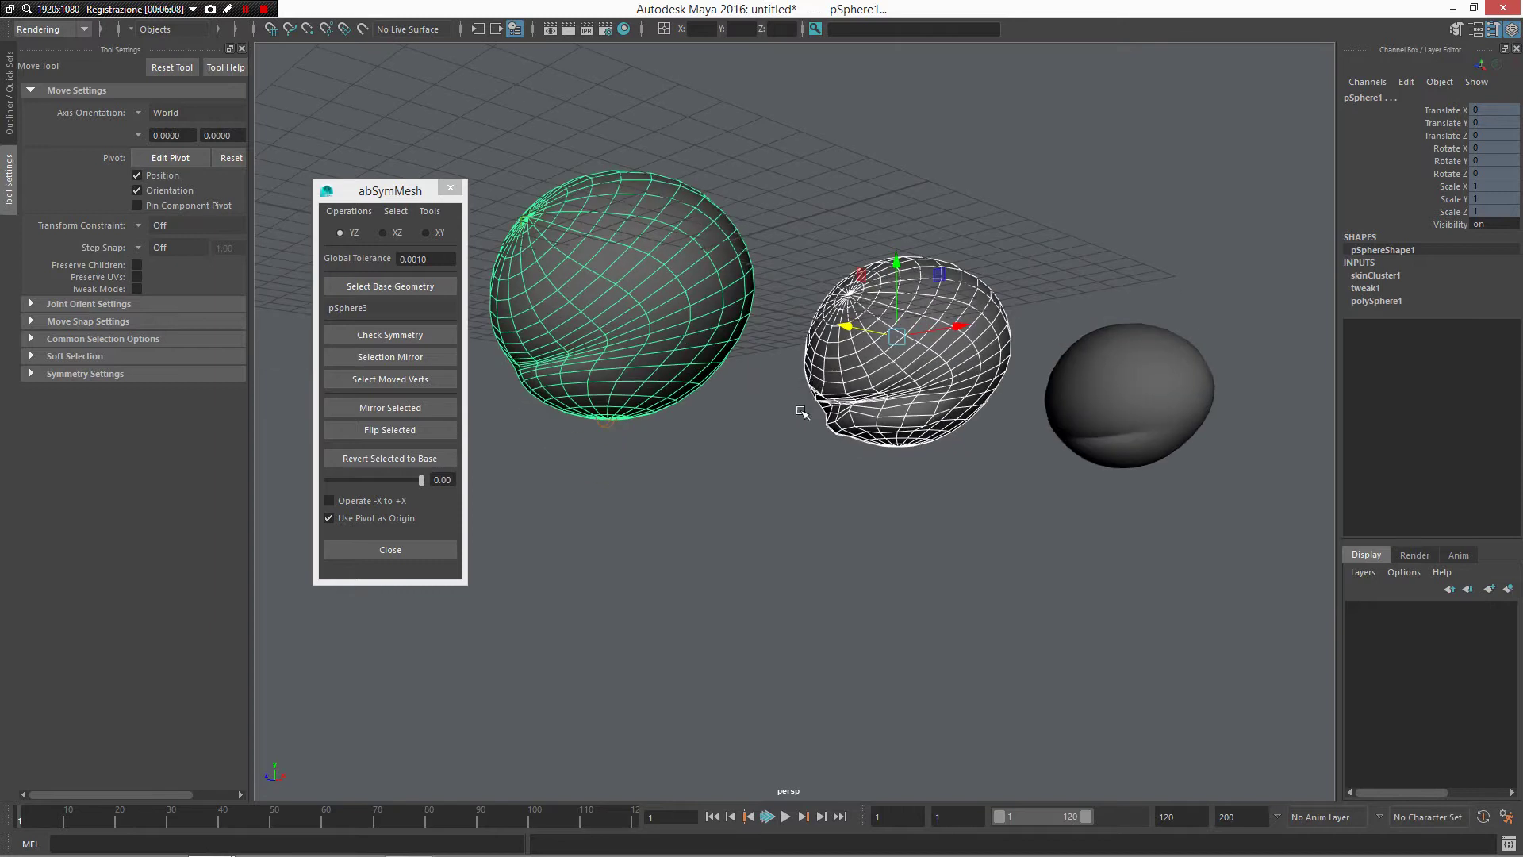
right_click(809, 368, "shift")
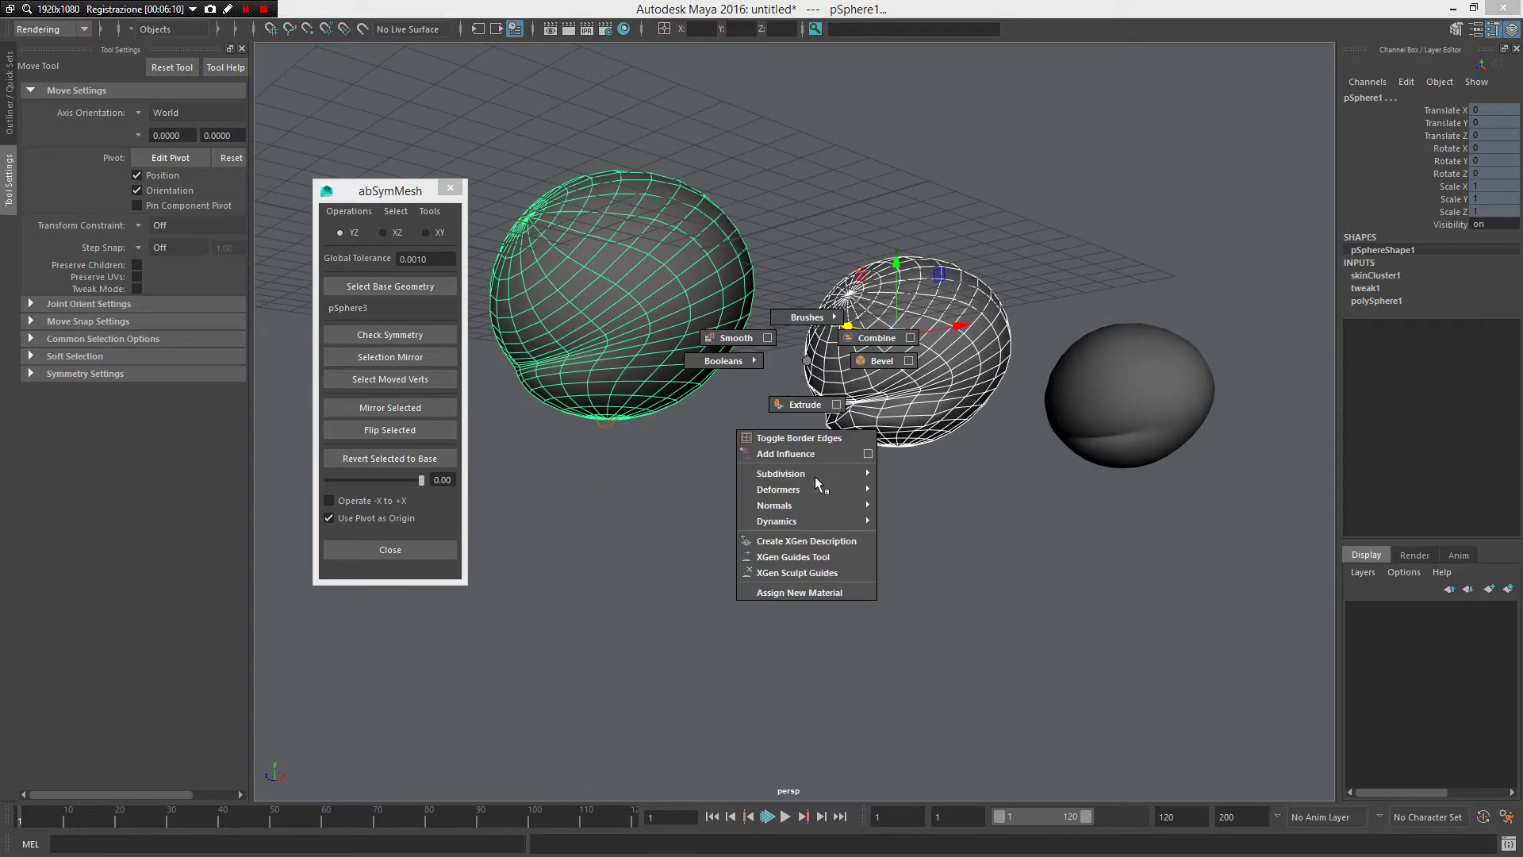
mouse_move(812, 490)
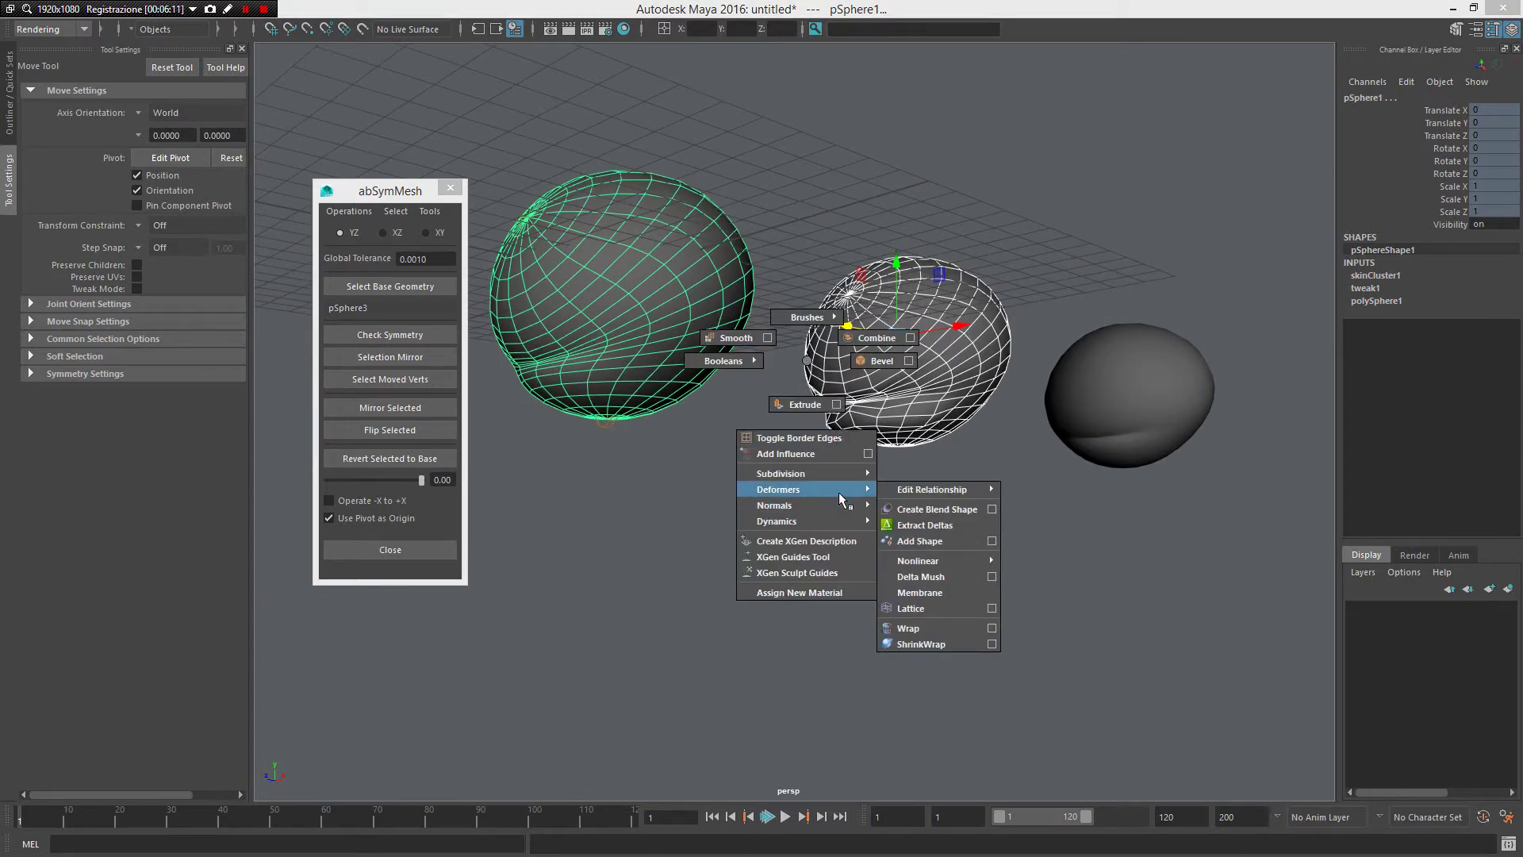
left_click(944, 525)
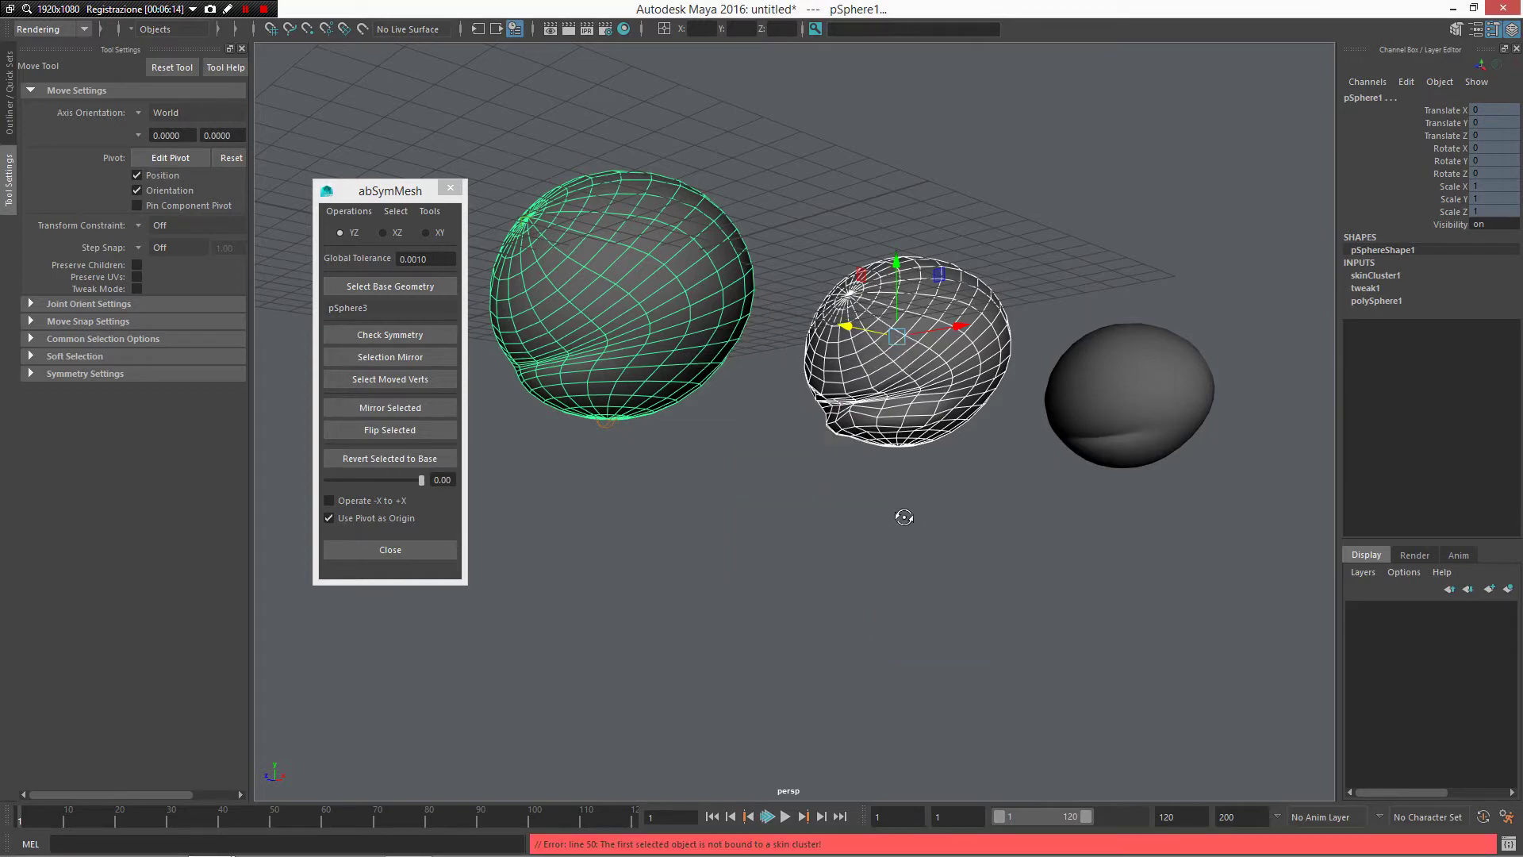
Step: Run Extract Deltas with the original skinned sphere selected first and the sculpted corrected sphere second
left_click_drag(904, 517, 629, 304, "alt")
left_click(871, 514)
left_click(718, 412)
left_click(923, 352, "shift")
right_click(717, 292, "shift")
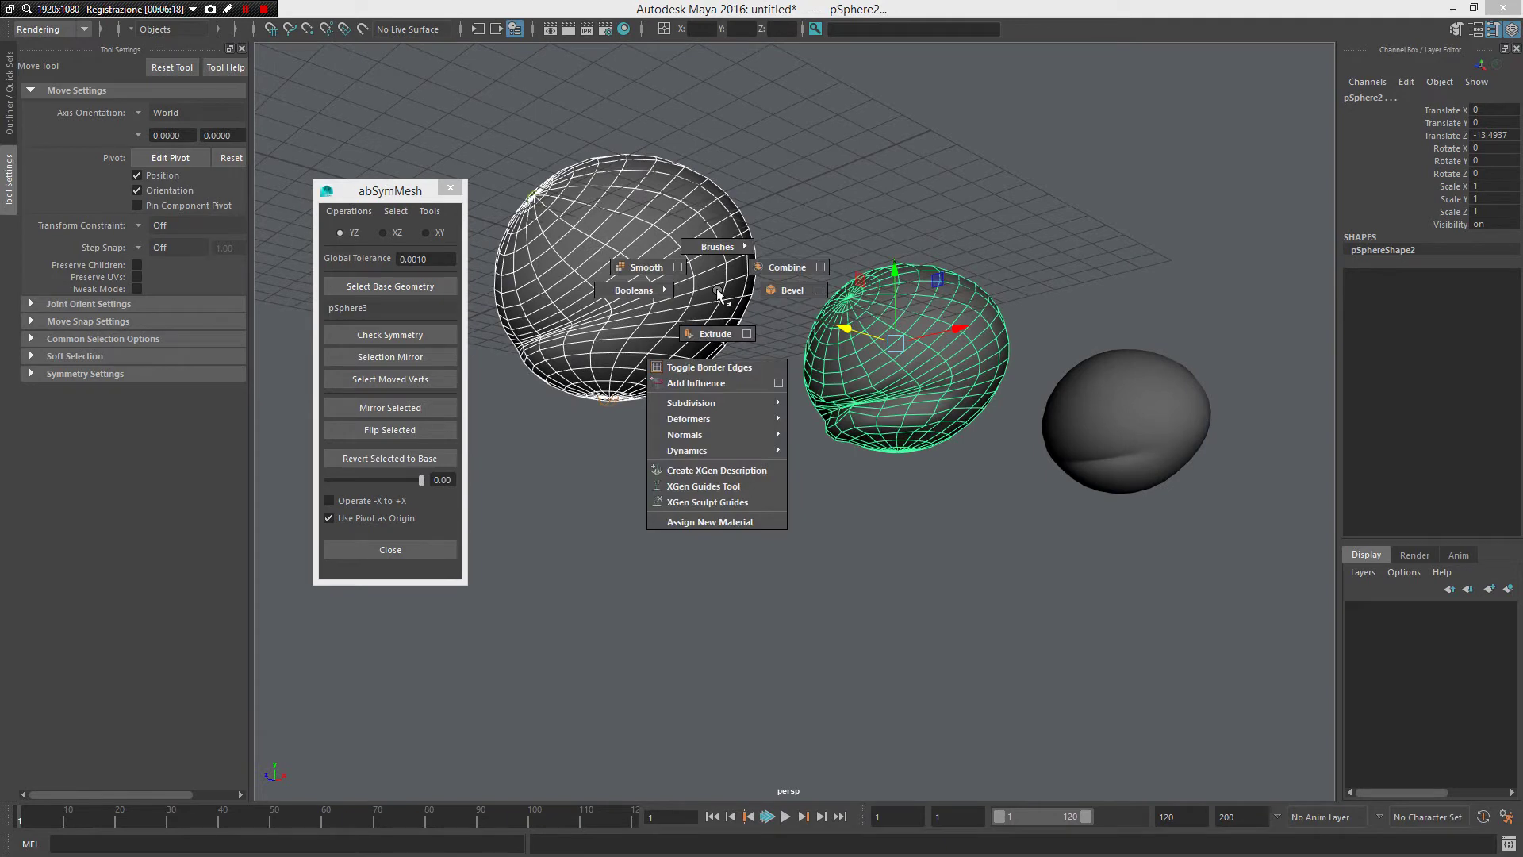
mouse_move(705, 419)
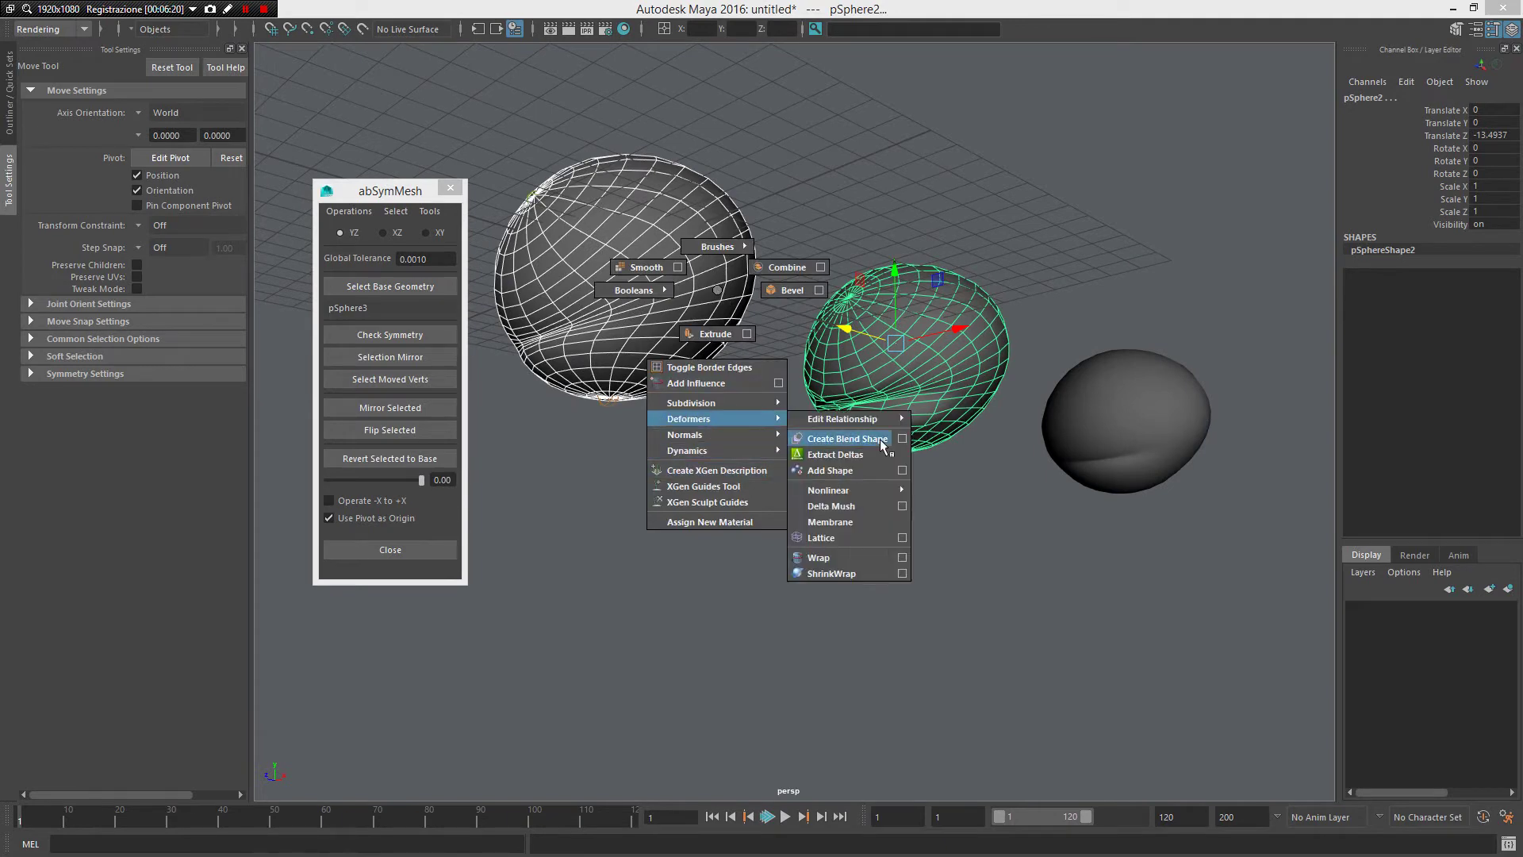
left_click(863, 454)
left_click_drag(809, 408, 802, 456, "alt")
scroll(804, 459, "down", 2)
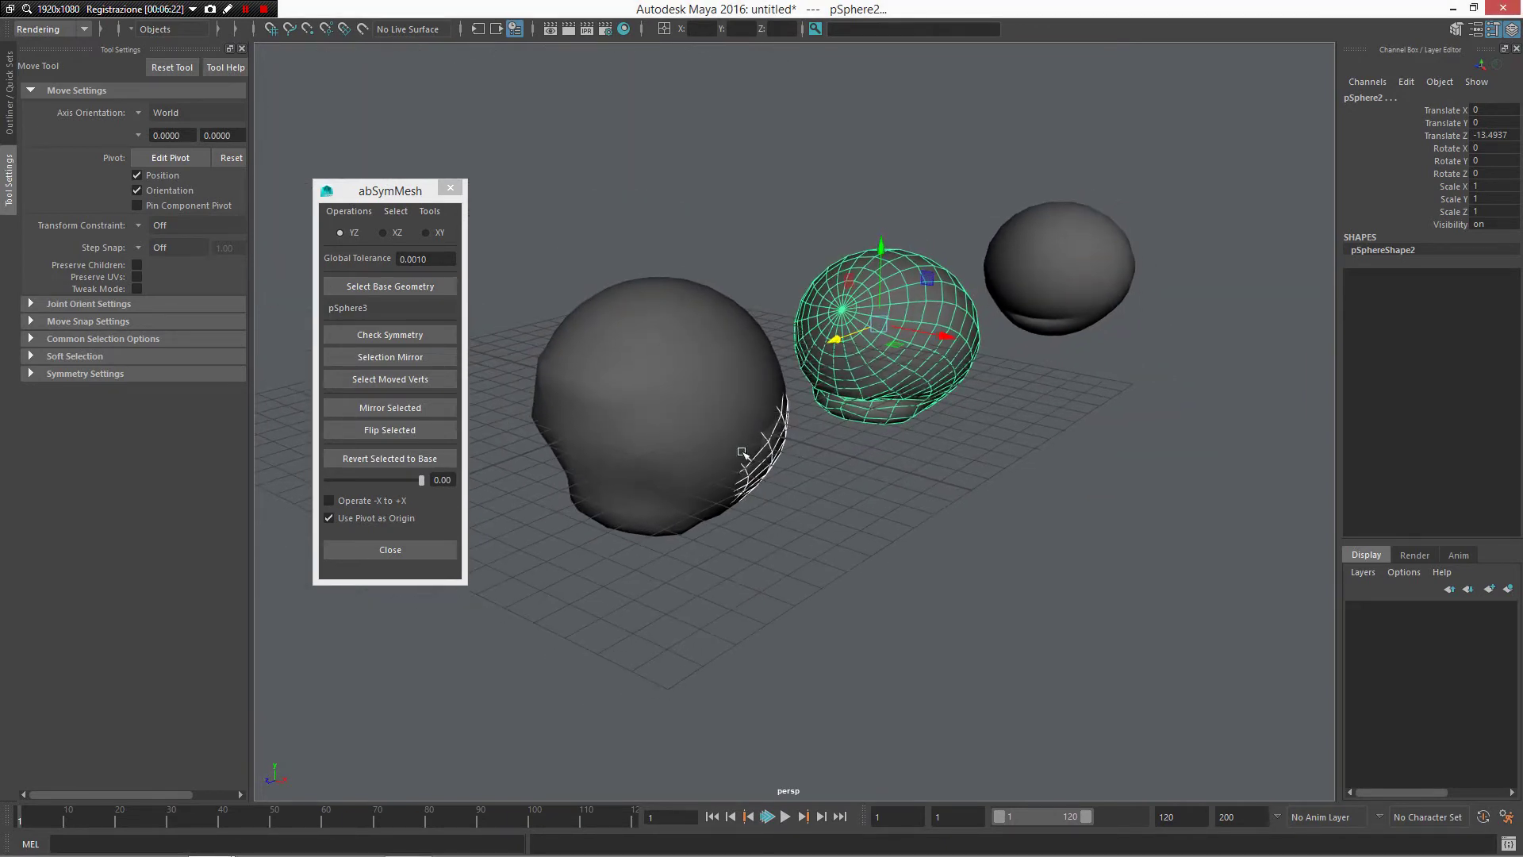
Step: Select the extracted corrective sphere and move it about 14.7 units along X, away from the skinned sphere
left_click(648, 468)
left_click(682, 277)
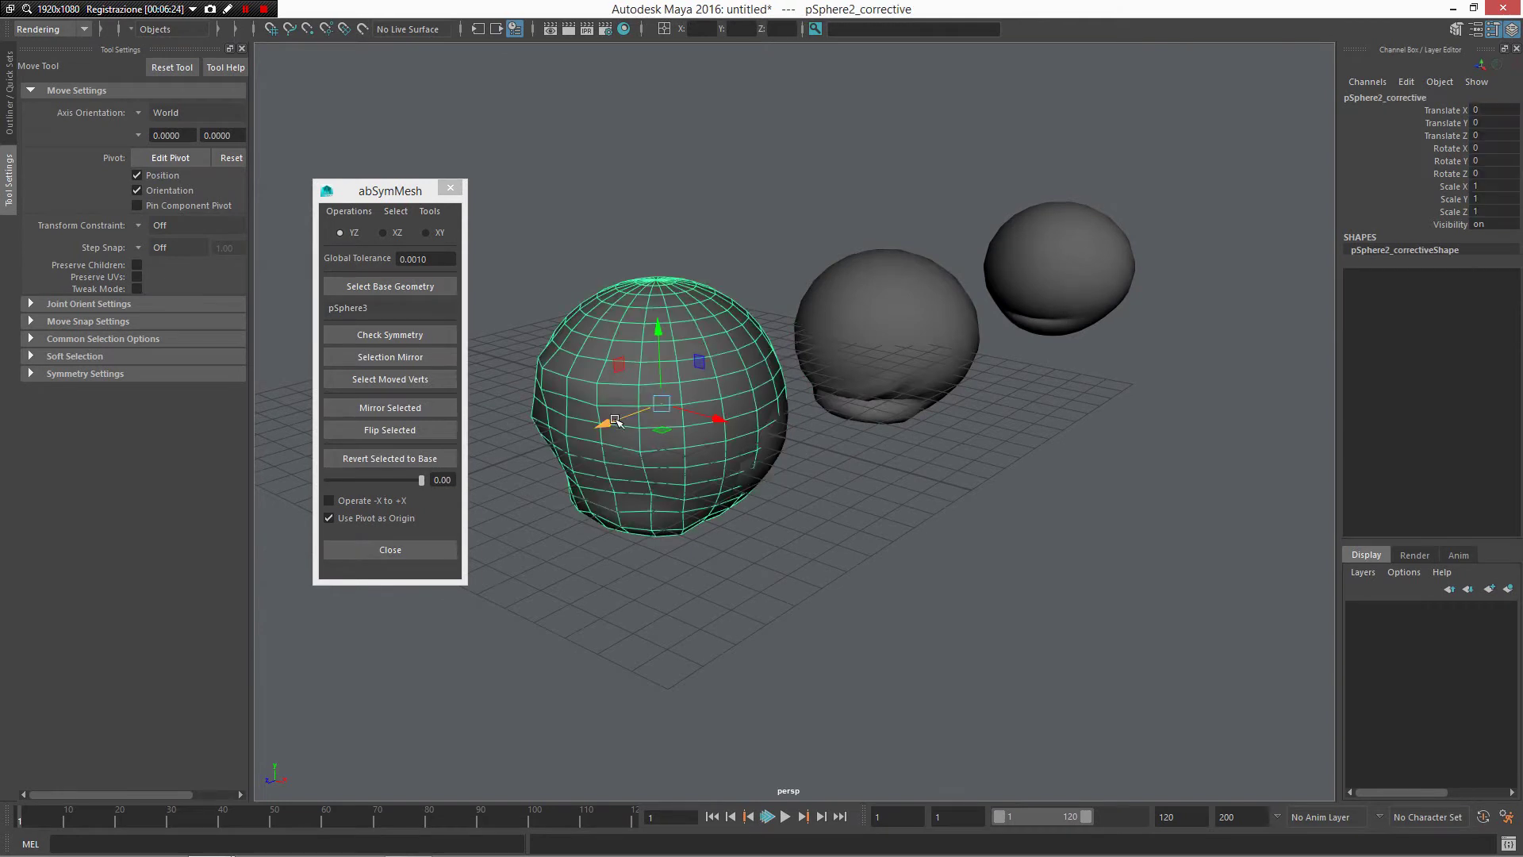
left_click_drag(718, 405, 798, 413)
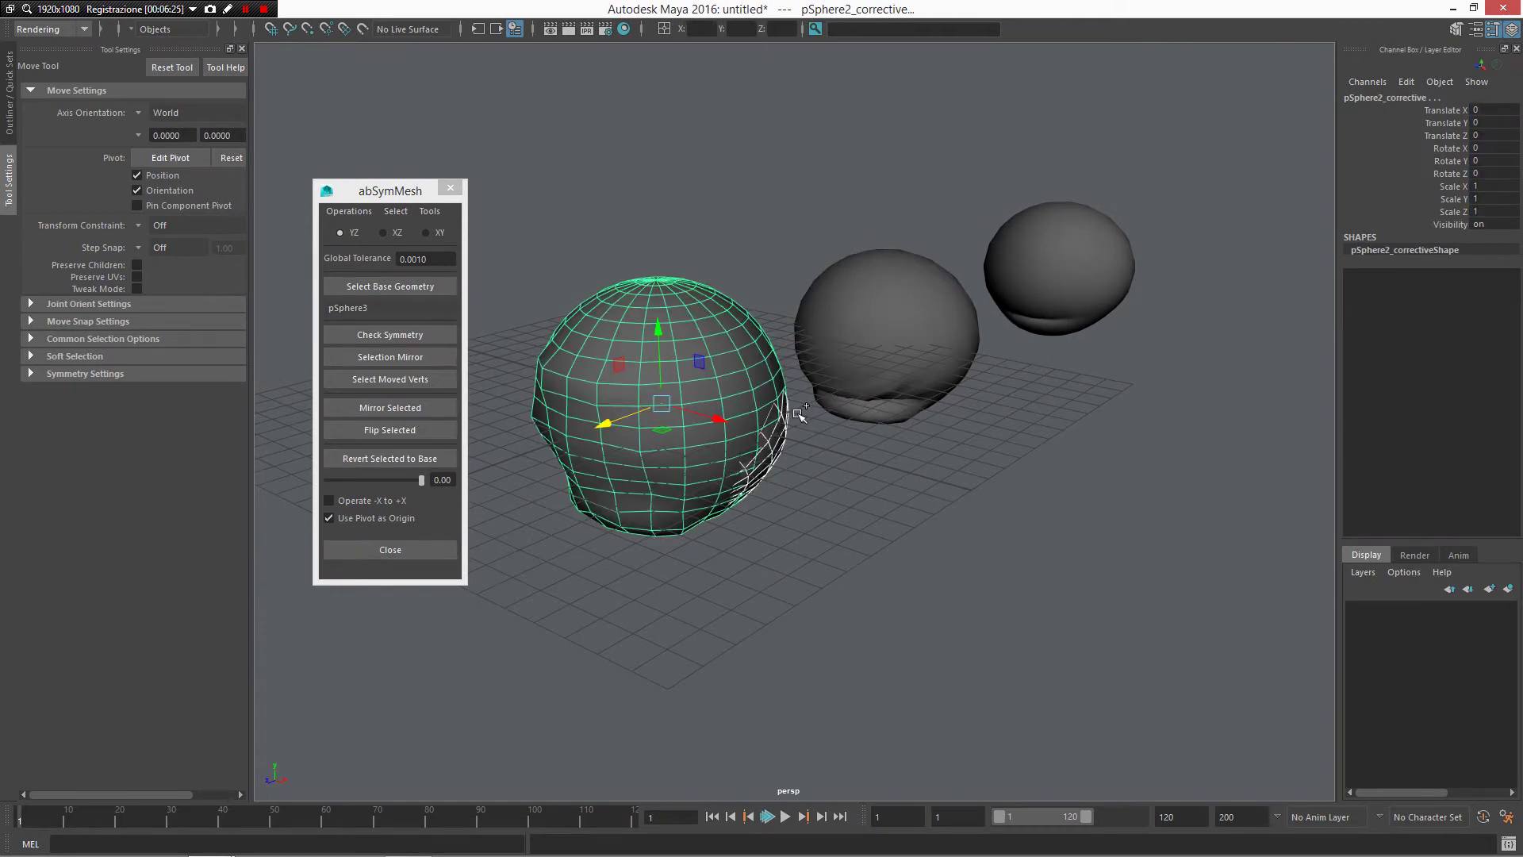
left_click(708, 420, "shift")
left_click(763, 385)
left_click(688, 295)
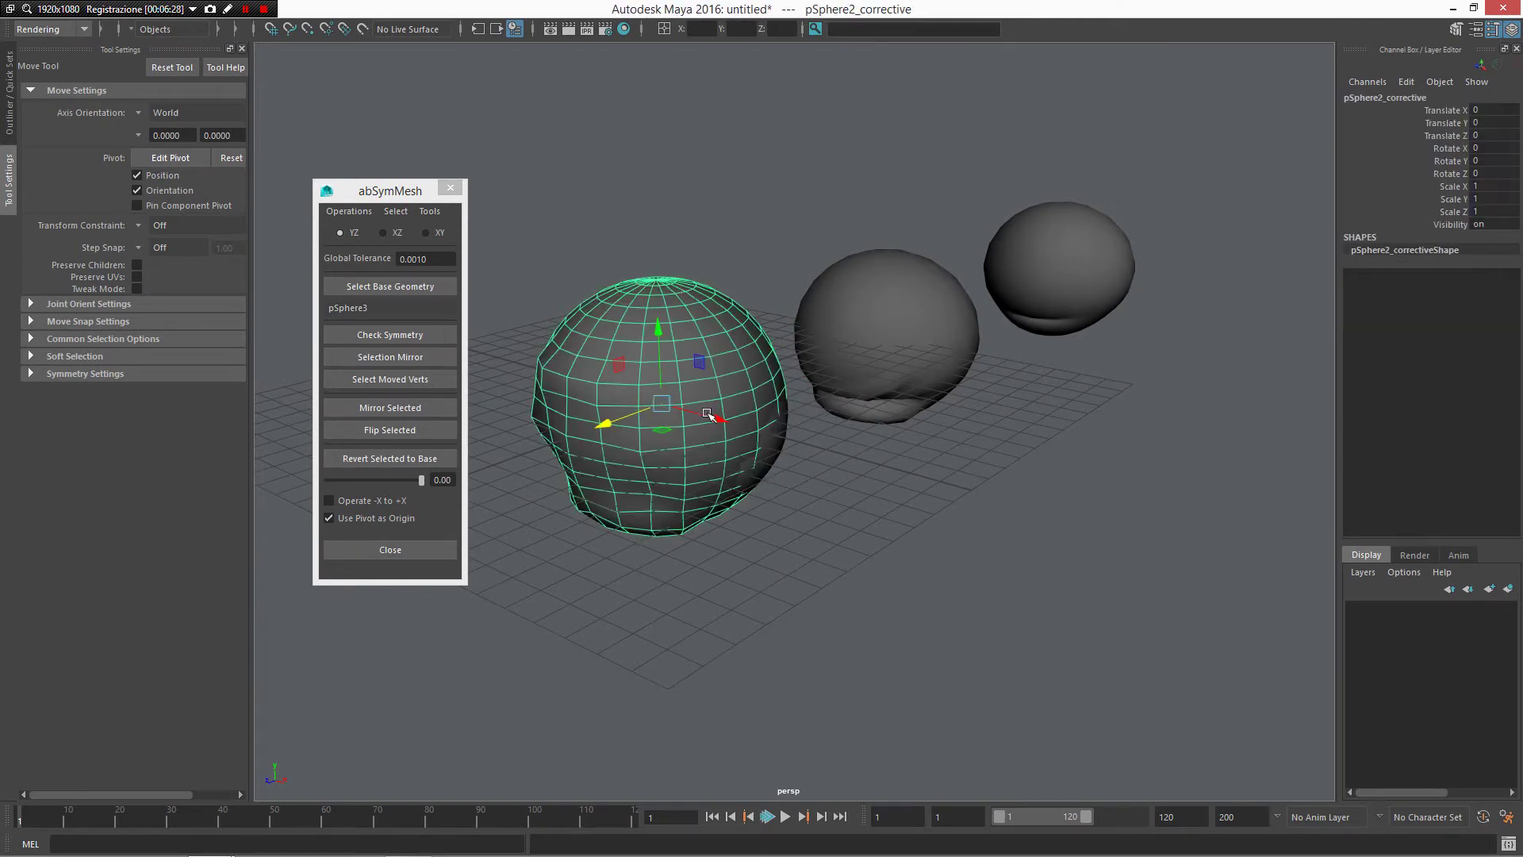
left_click_drag(722, 419, 738, 466)
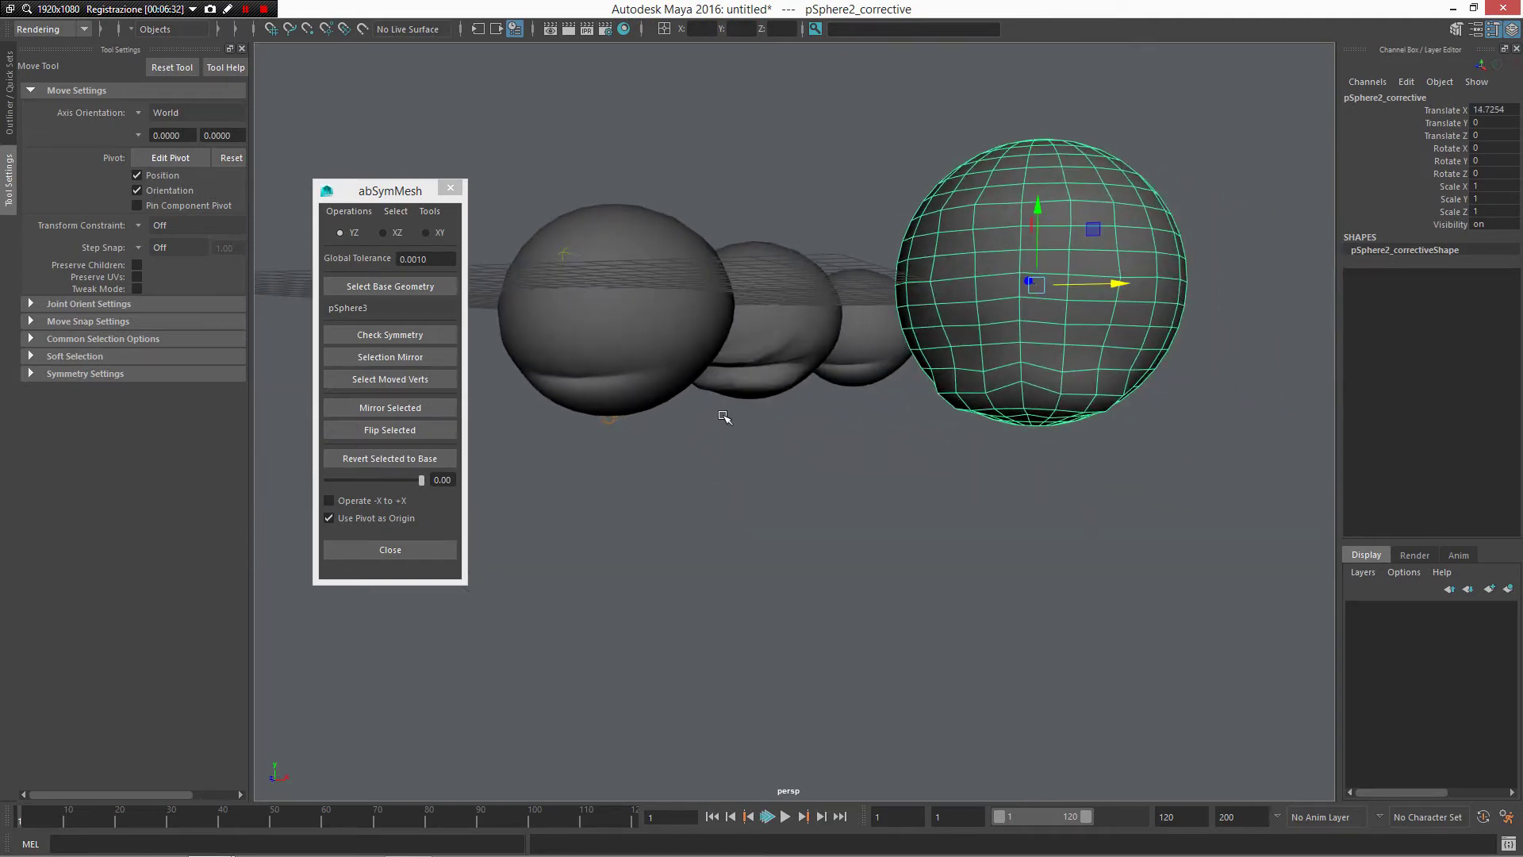
Step: Inspect the extracted corrective sphere's shape and display it with smooth mesh preview
left_click_drag(756, 386, 886, 264, "alt")
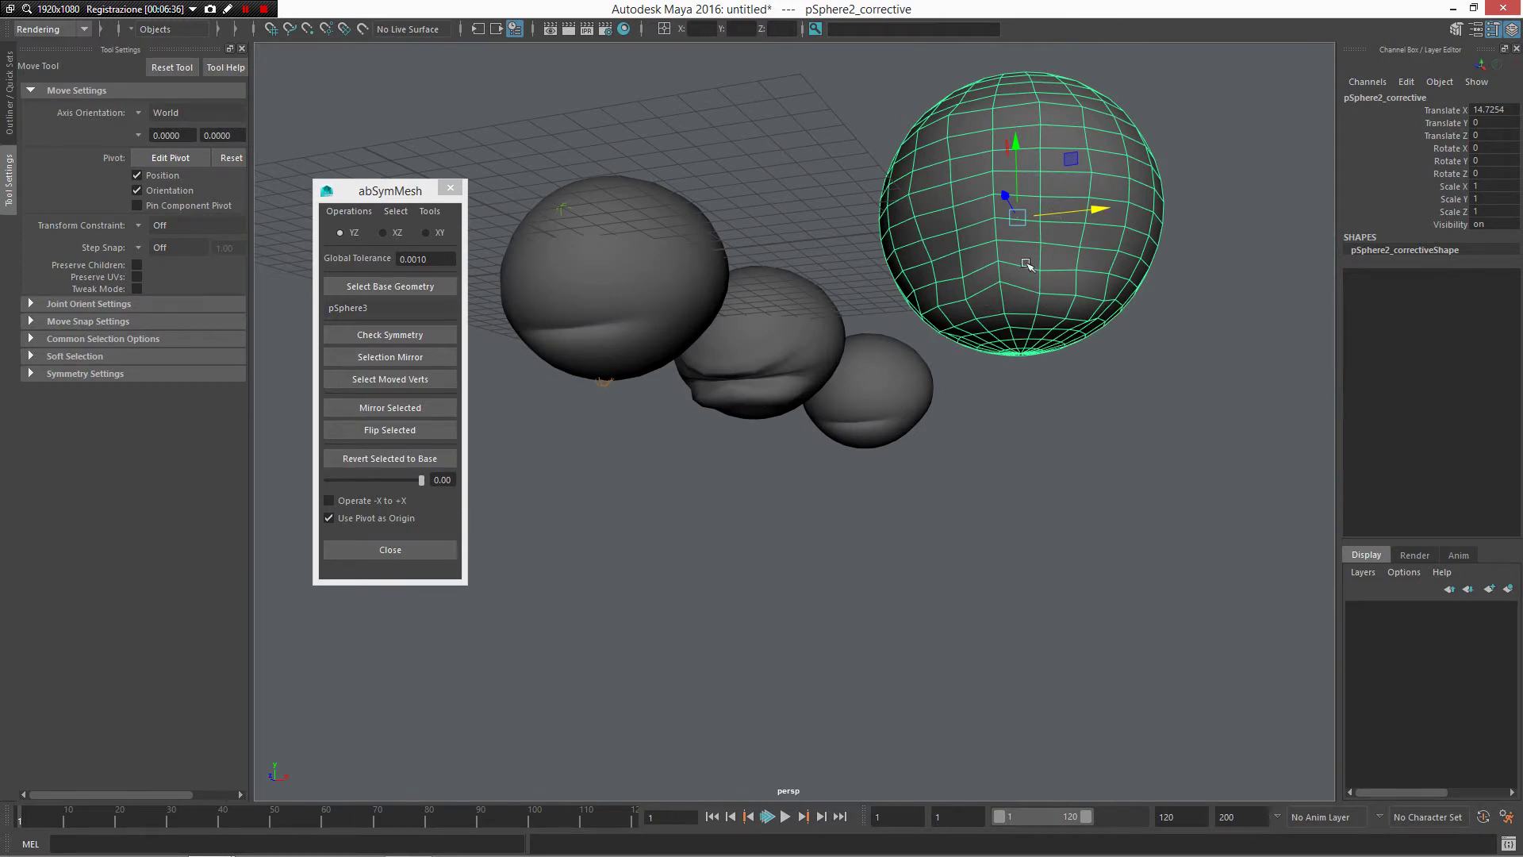
left_click_drag(1026, 264, 718, 326, "alt")
key("3")
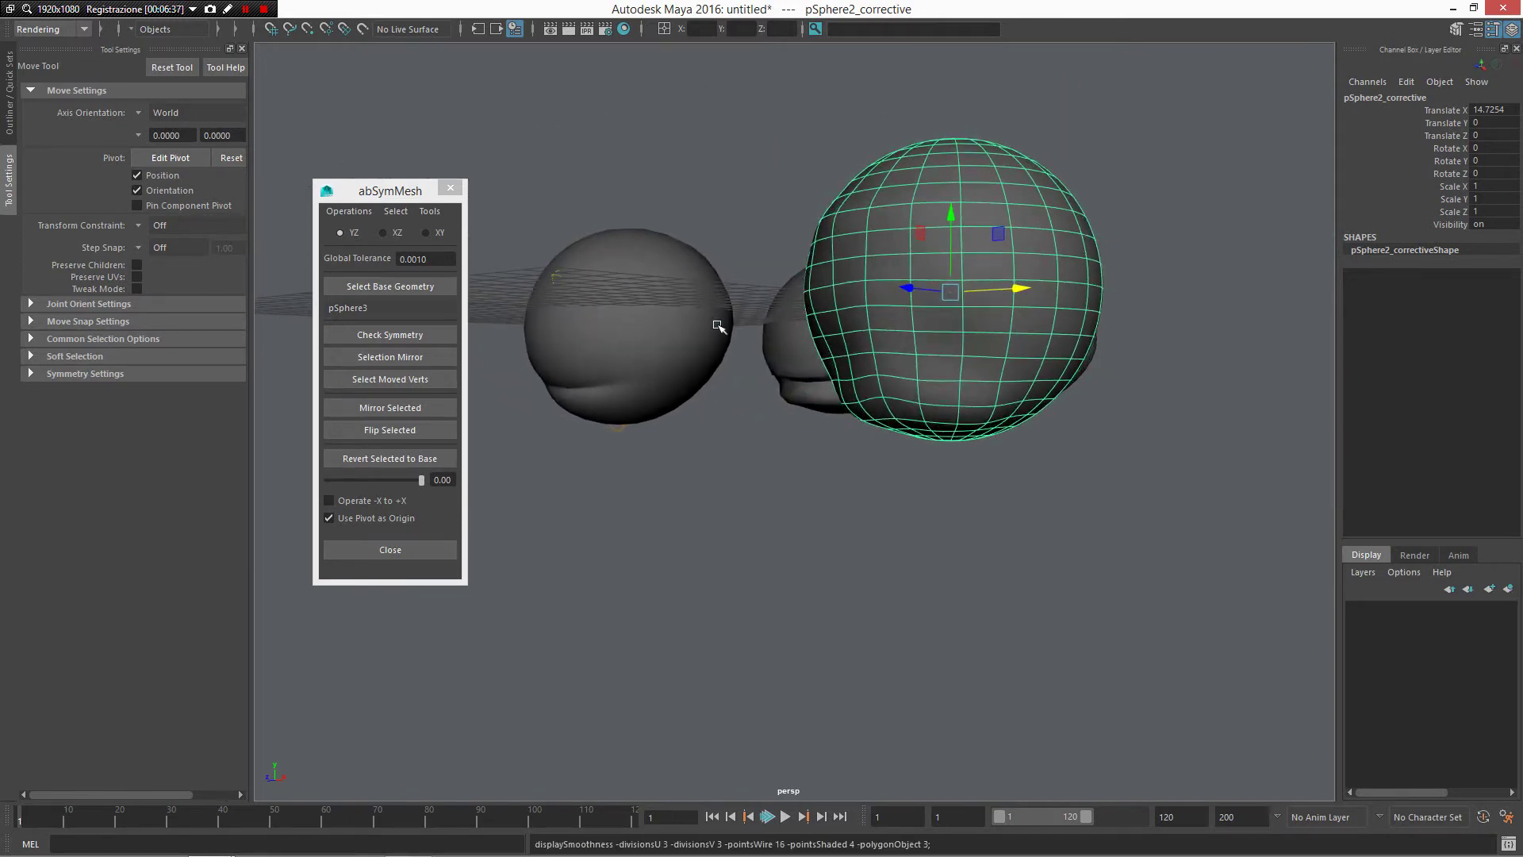
Step: Switch the view to wireframe and set Rotate Z of the skinned sphere's middle joint to 0
left_click(668, 340)
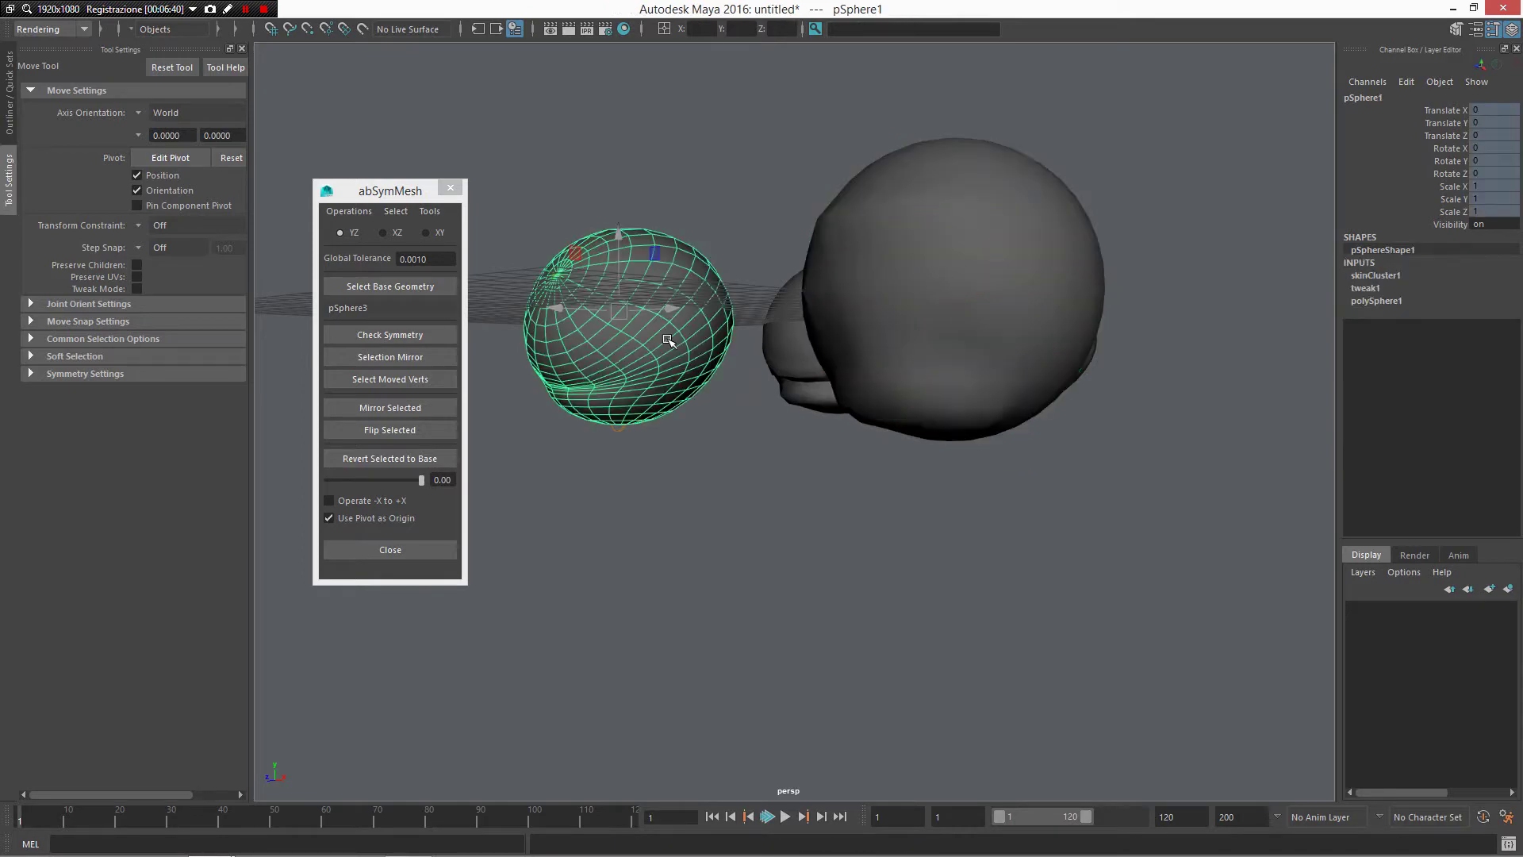
right_click_drag(668, 340, 666, 410, "alt")
key("4")
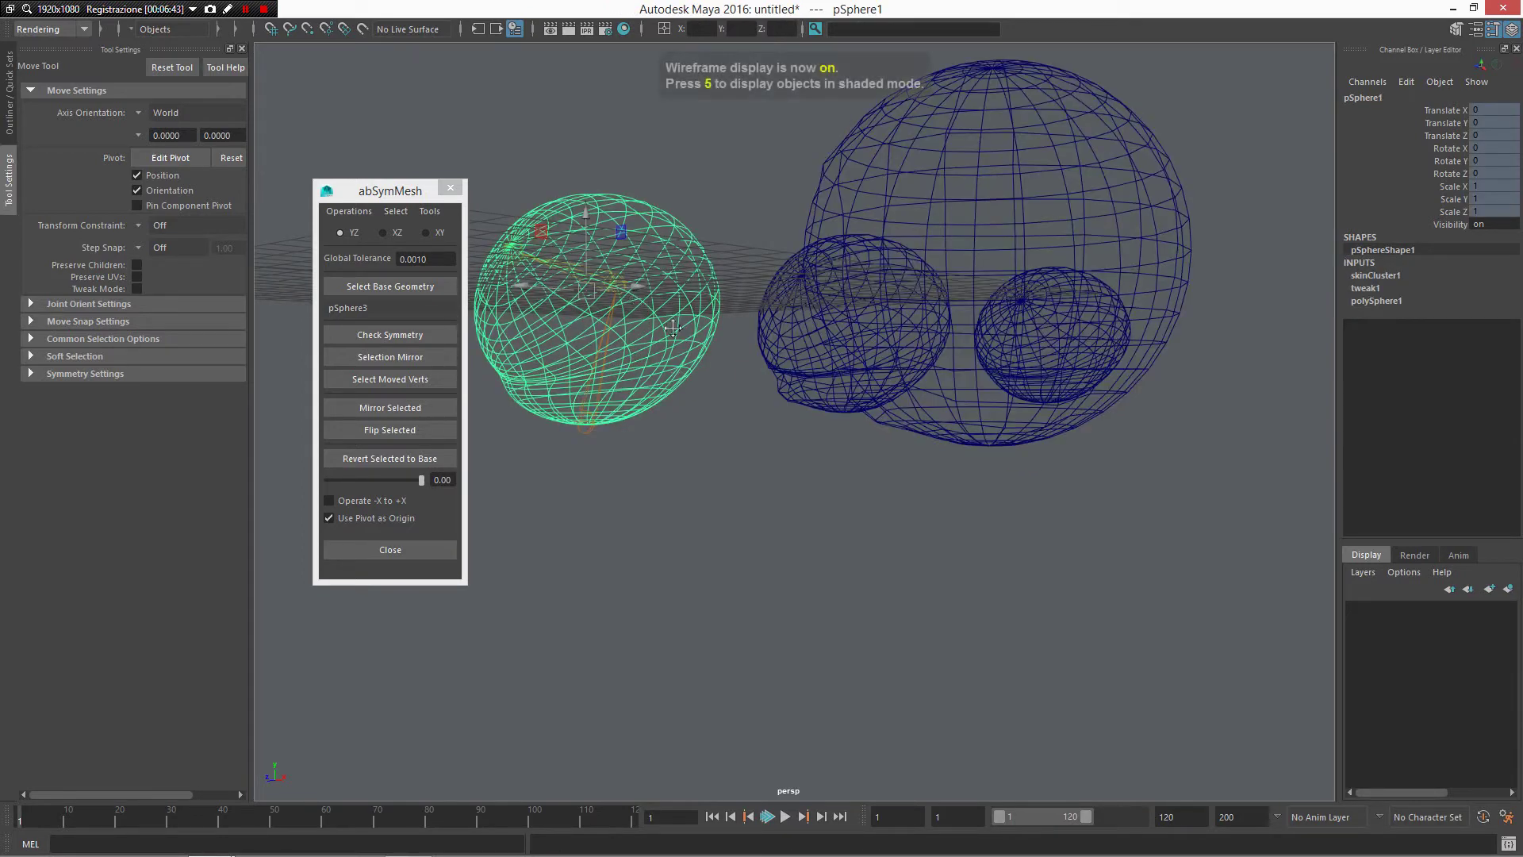
left_click_drag(675, 378, 657, 315, "alt")
left_click(657, 315)
left_click(1493, 173)
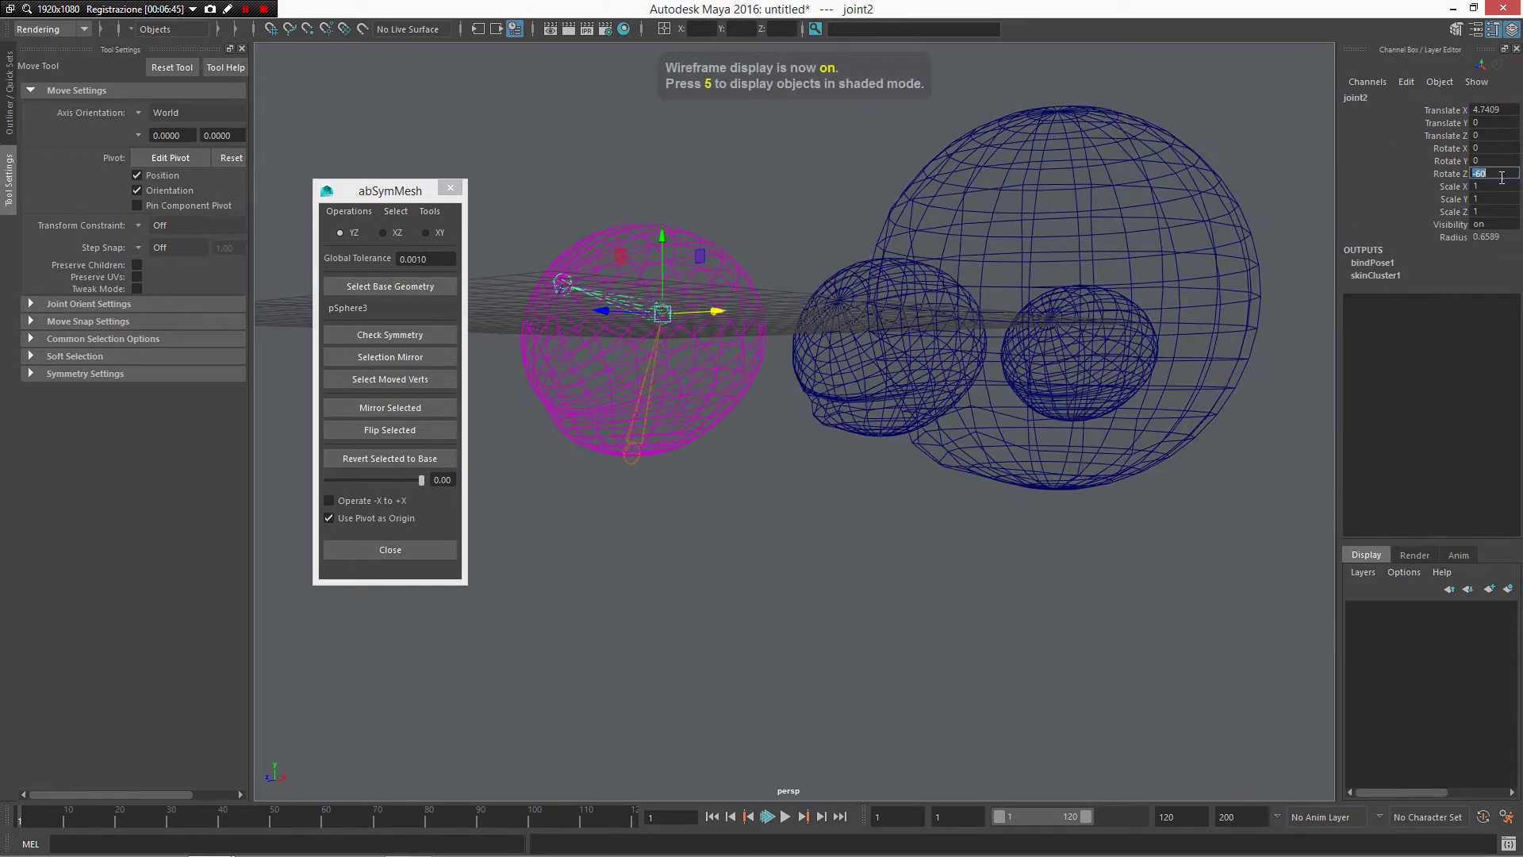
type("0")
key("Return")
Step: Create a blend shape on the skinned sphere using the extracted corrective sphere as its target
left_click_drag(807, 451, 673, 428, "alt")
left_click(1120, 502)
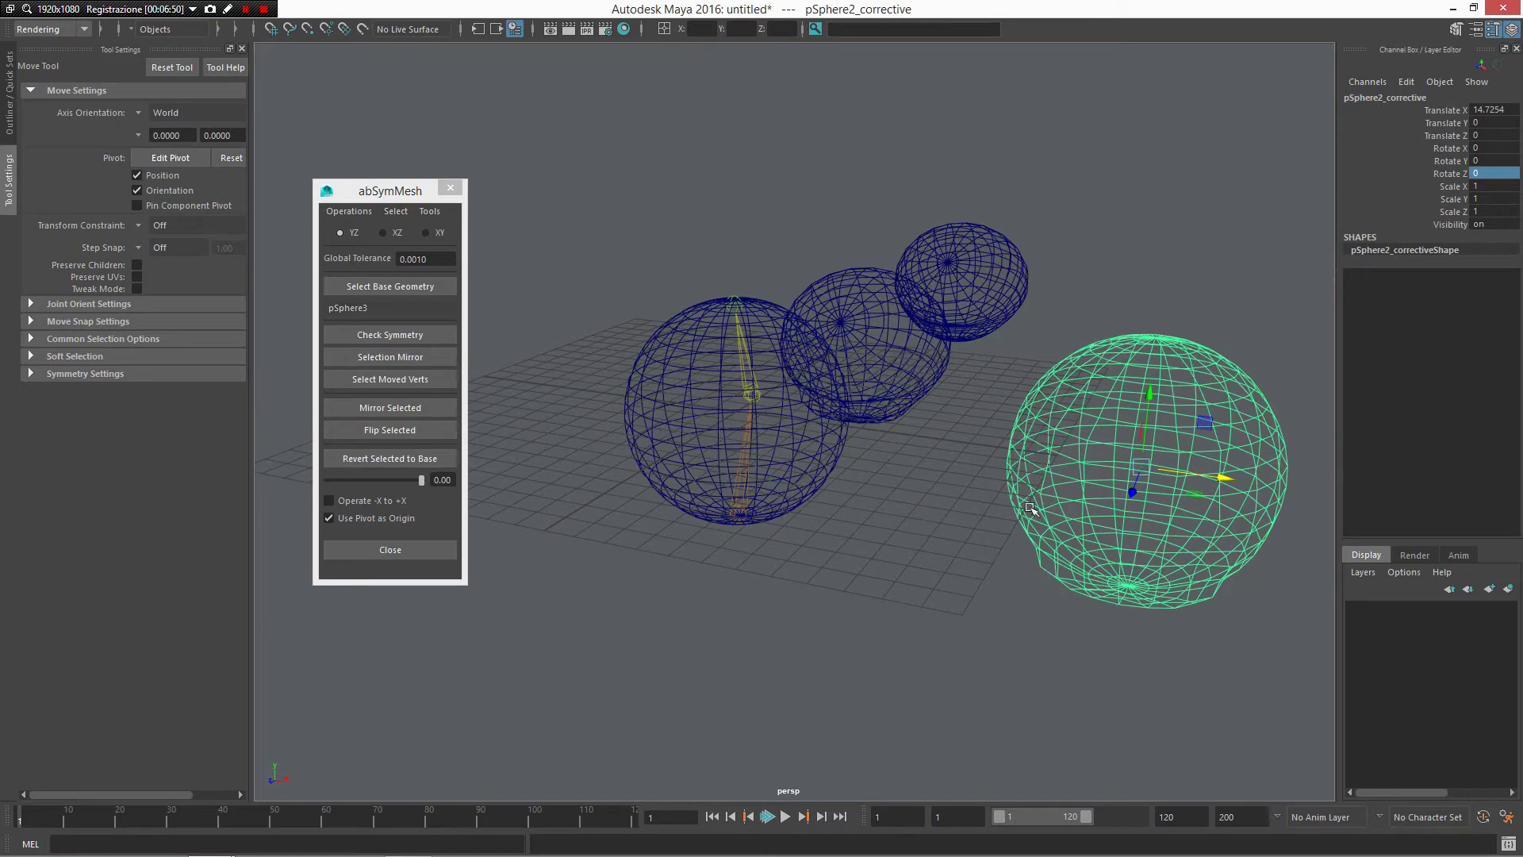
left_click(699, 465, "shift")
mouse_move(865, 522)
left_mouse_down("alt")
mouse_move(811, 521)
mouse_move(841, 524)
left_mouse_up("alt")
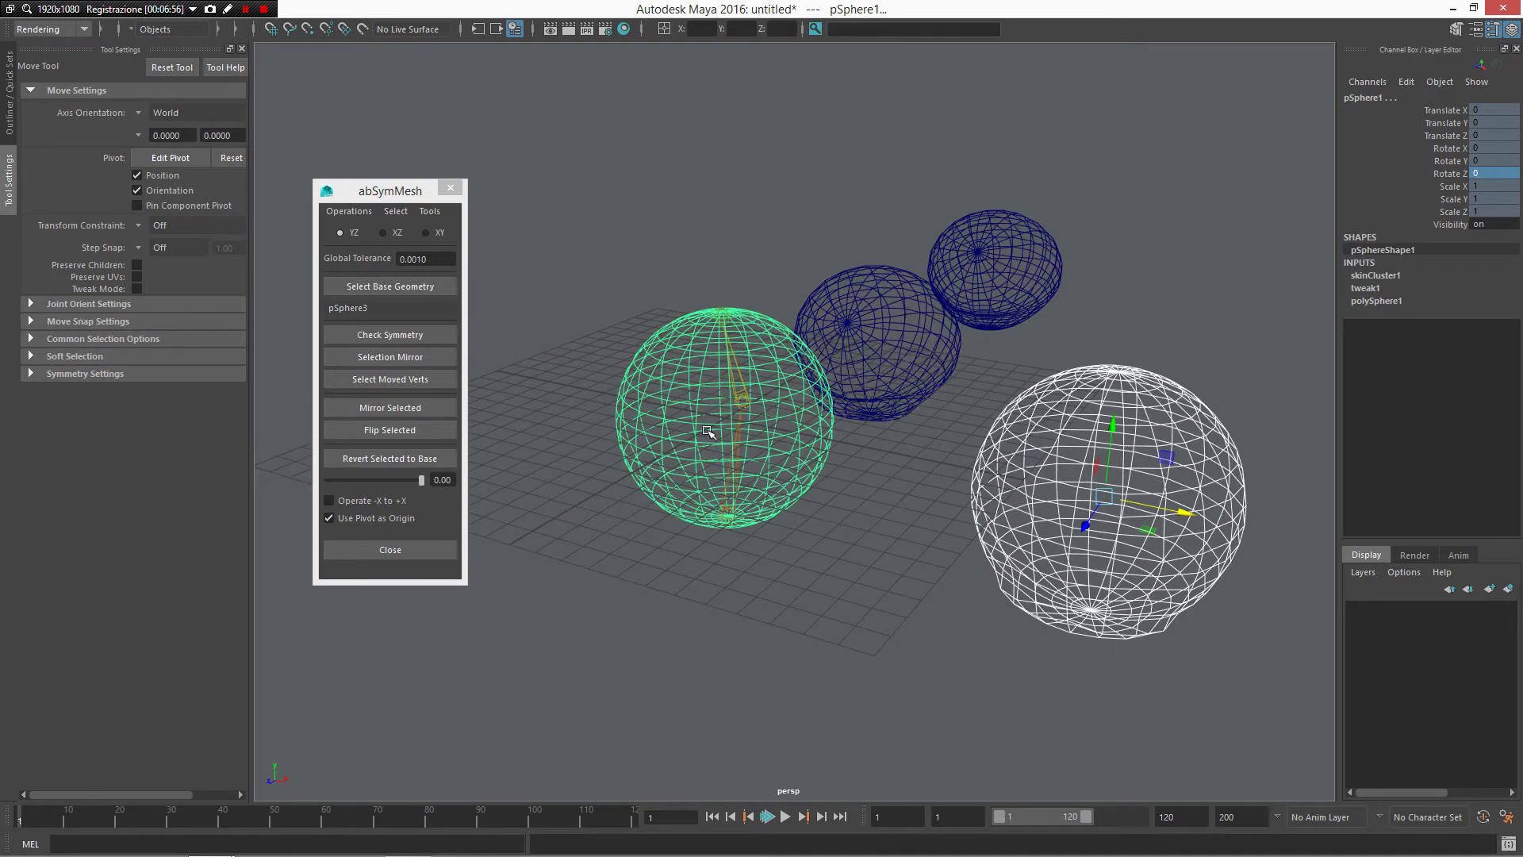
right_click(701, 401, "shift")
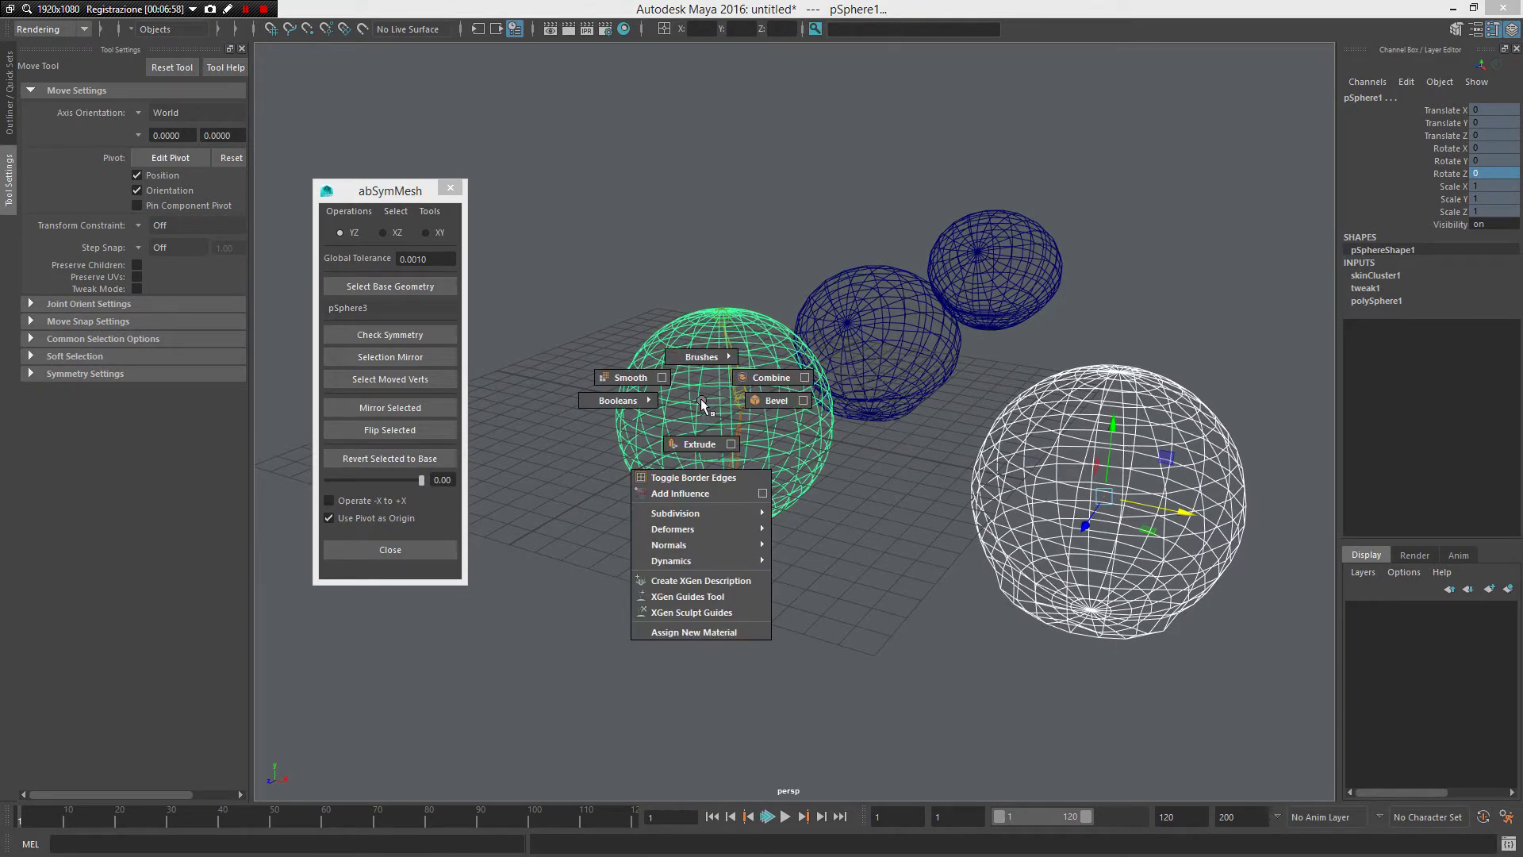
mouse_move(717, 529)
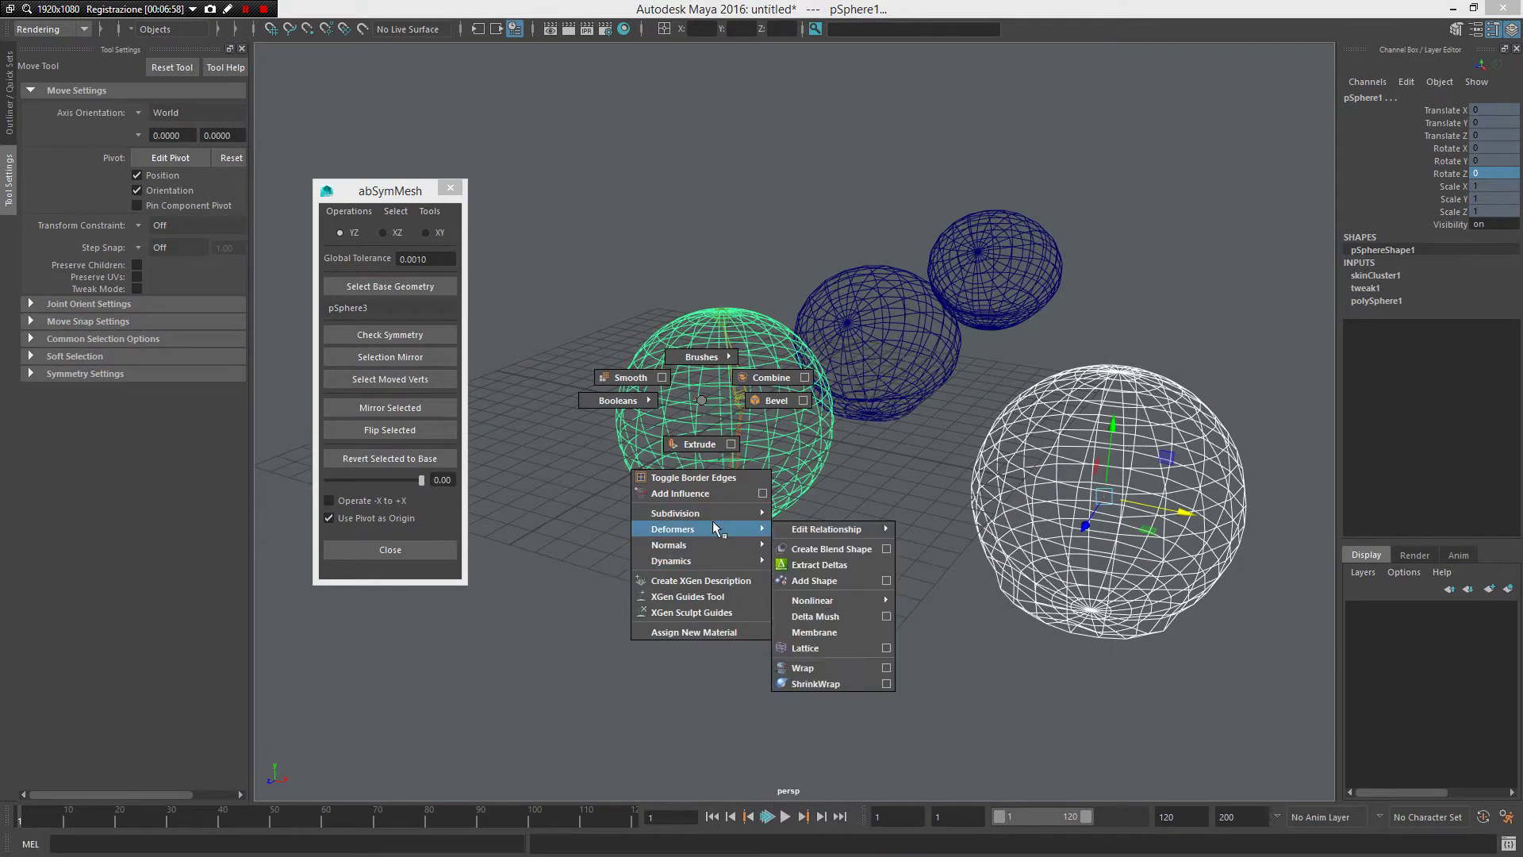
left_click(860, 549)
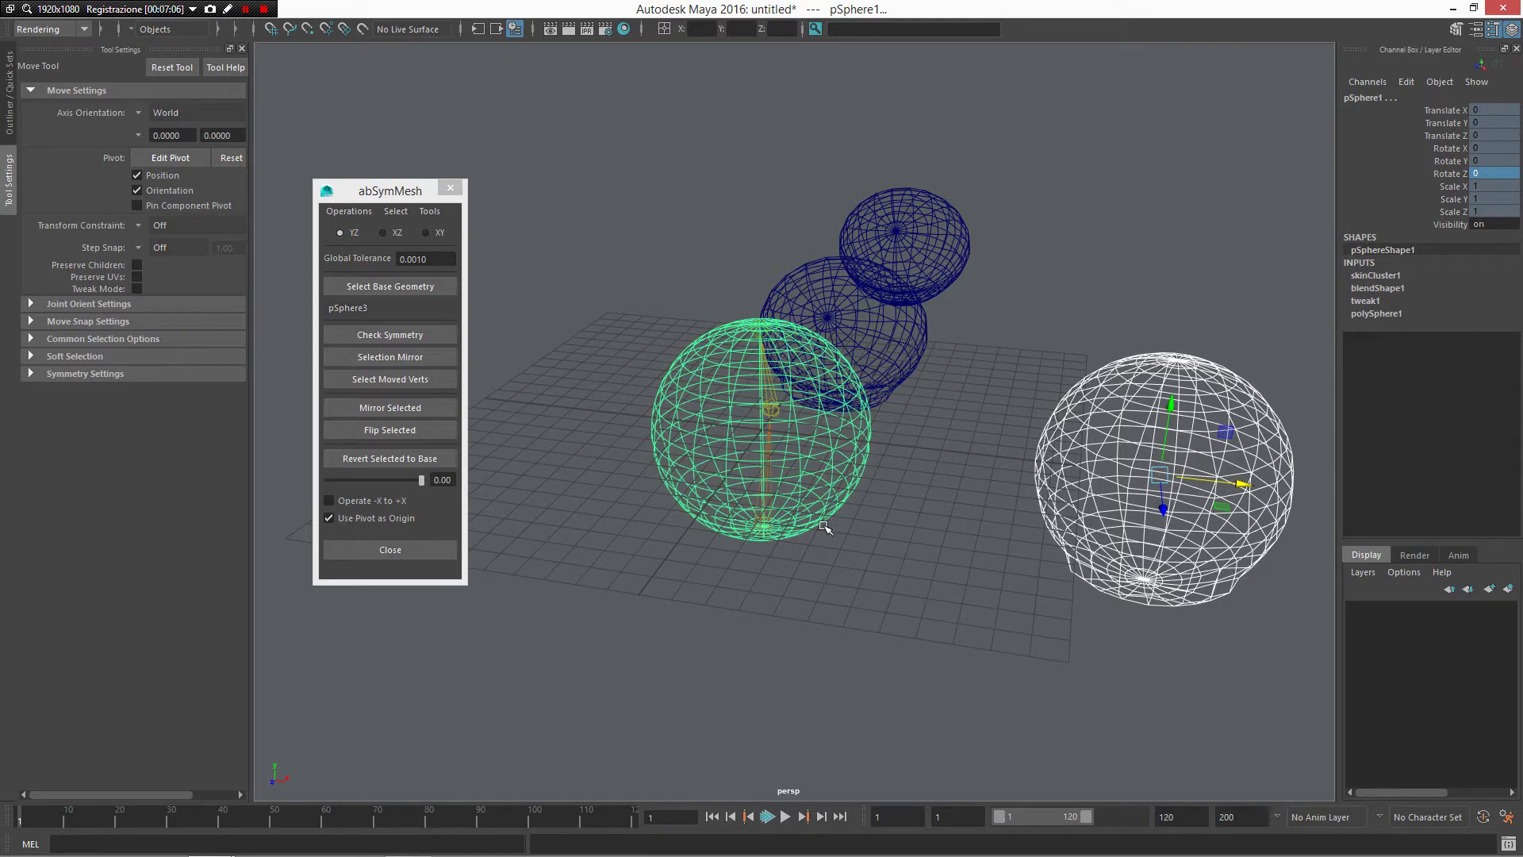
Step: Switch to the Persp and Blend Shape Editor layout and move the abSymMesh window off the blend shape controls
key("space")
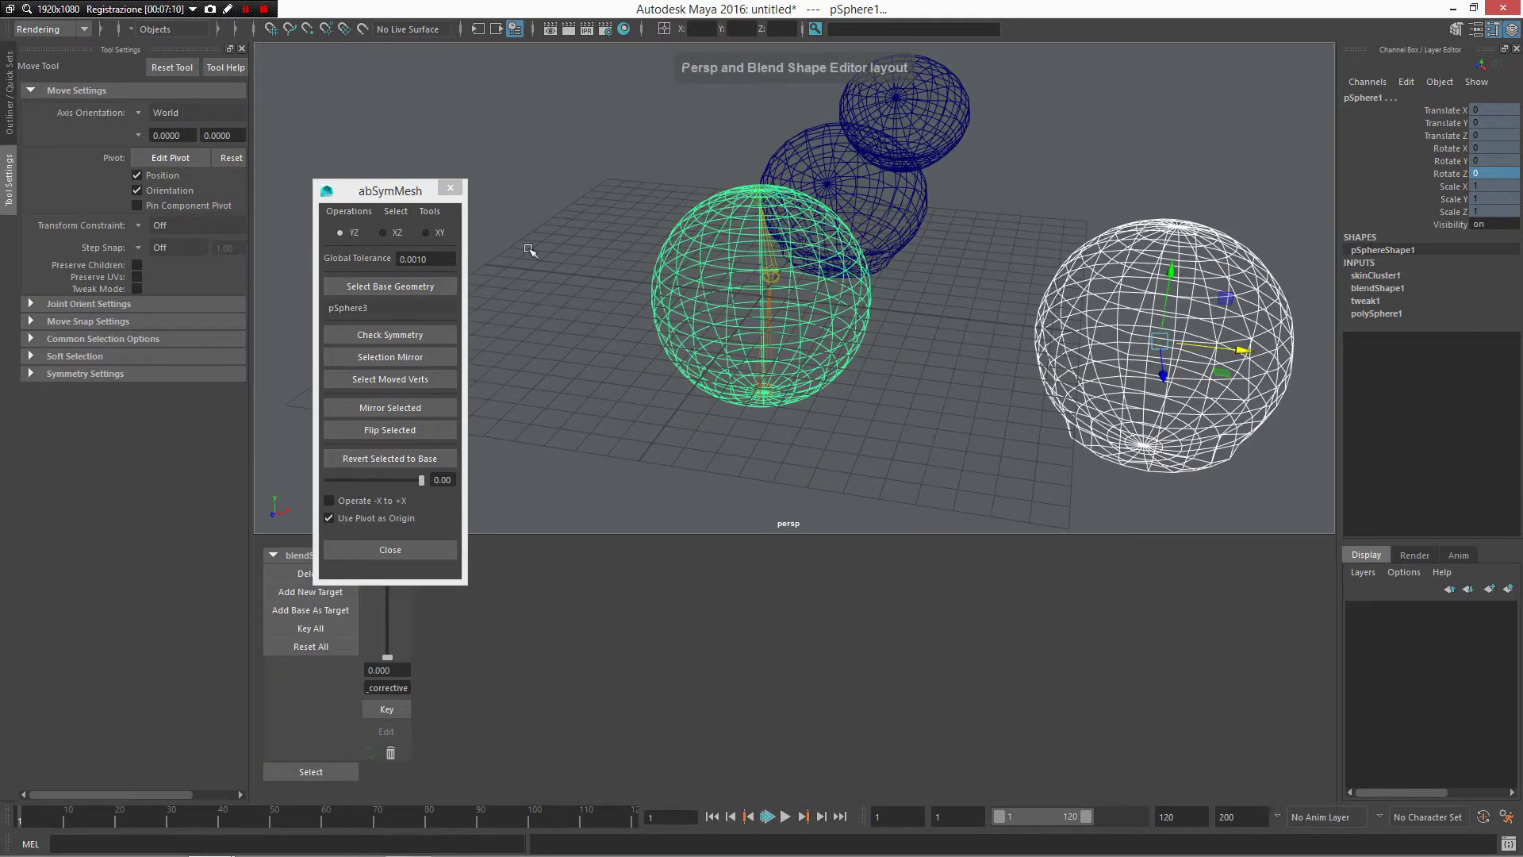
left_click_drag(397, 191, 103, 529)
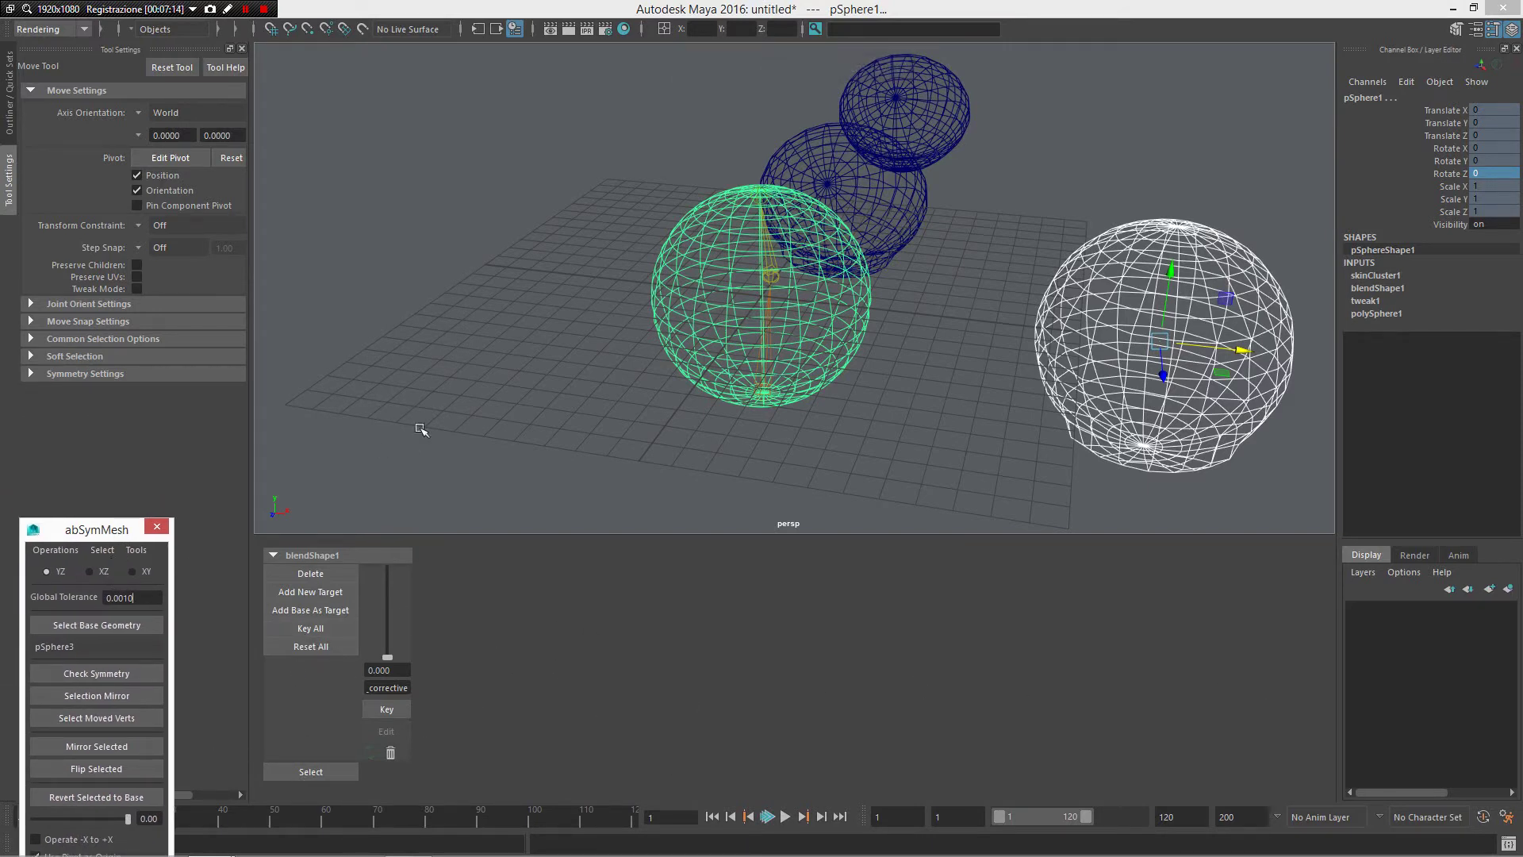
left_click(391, 657)
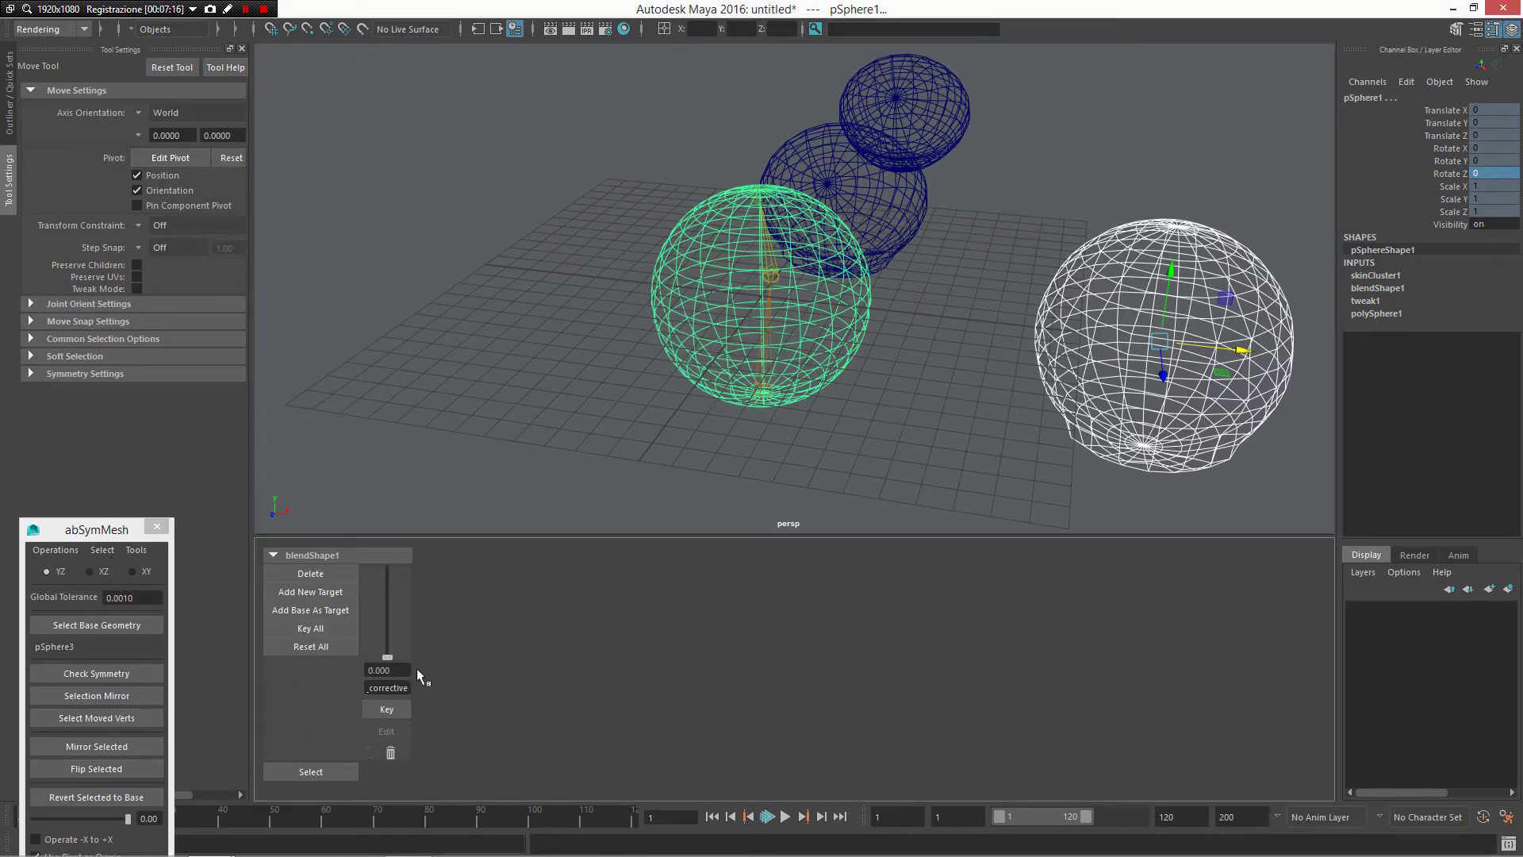
left_click_drag(650, 448, 716, 469, "alt")
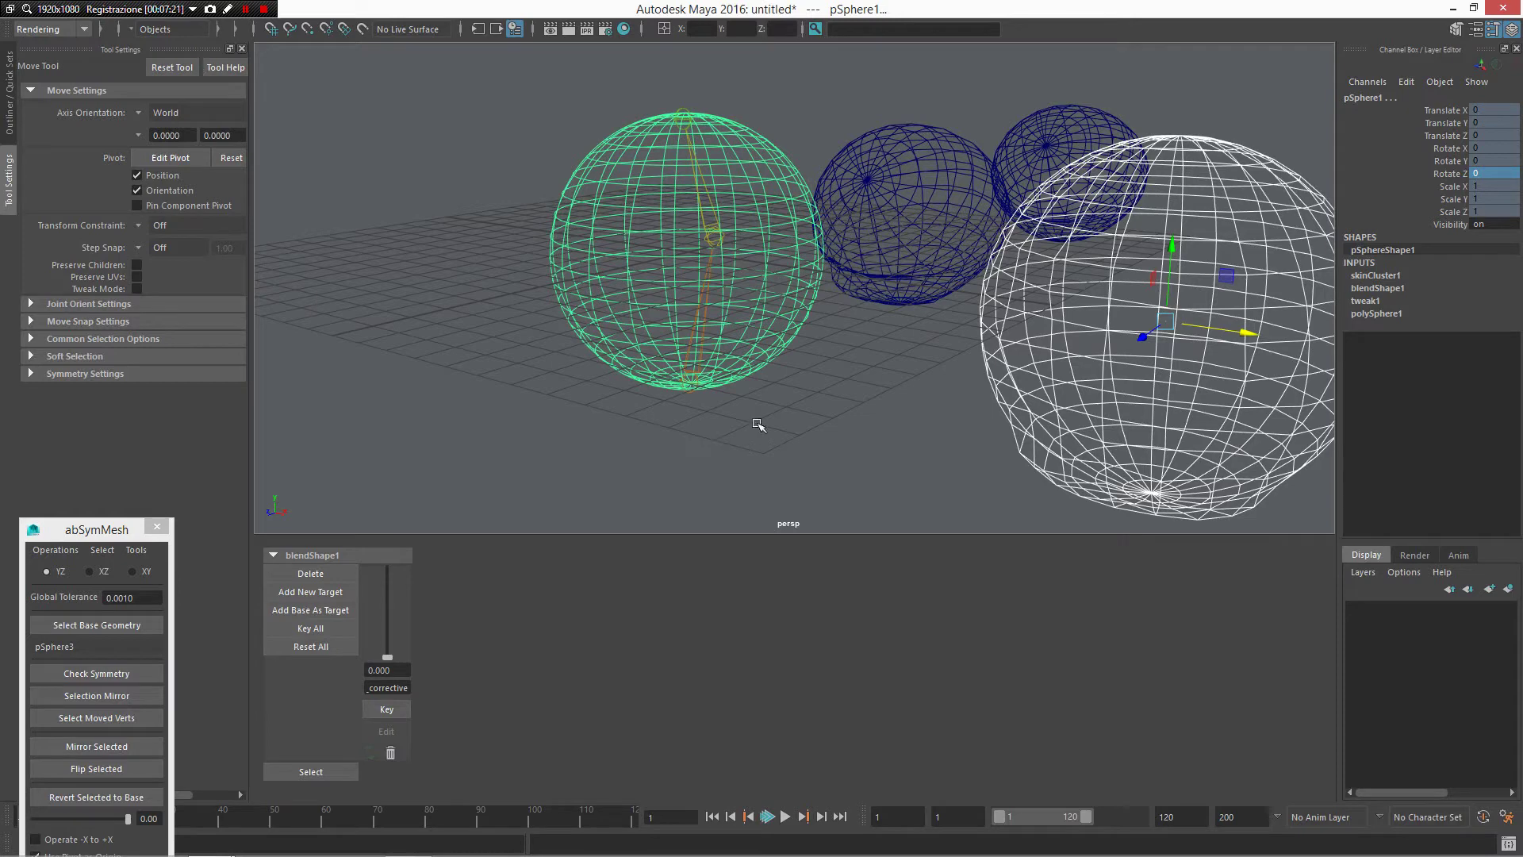
Step: Clear the selection, open Set Driven Key docked to the left, and move the abSymMesh window clear of it
left_click(806, 371)
mouse_move(825, 366)
right_mouse_down()
mouse_move(764, 399)
mouse_move(710, 373)
right_mouse_up()
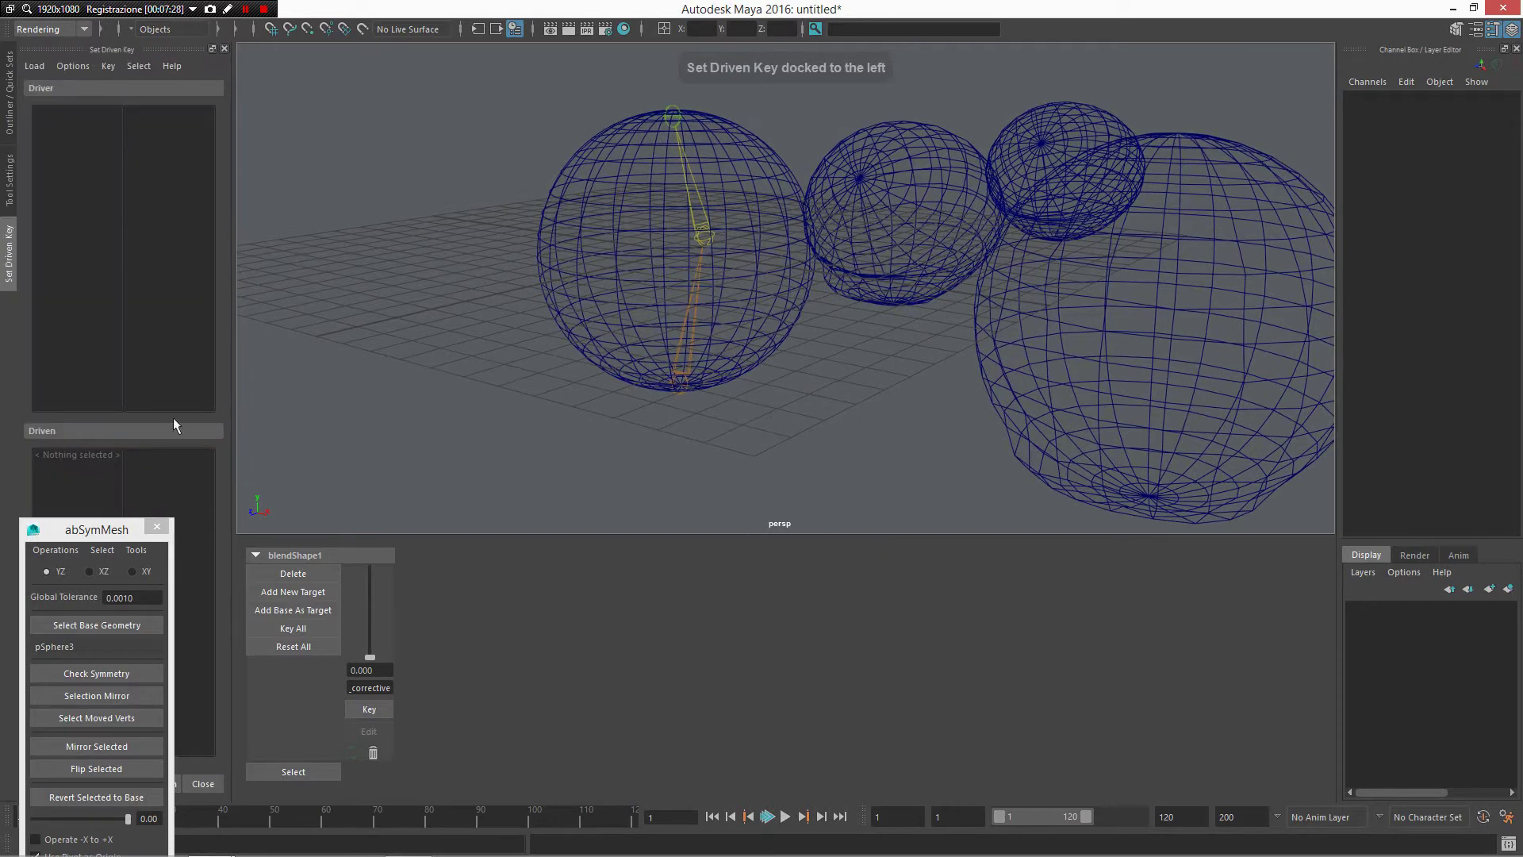
left_click_drag(109, 529, 445, 460)
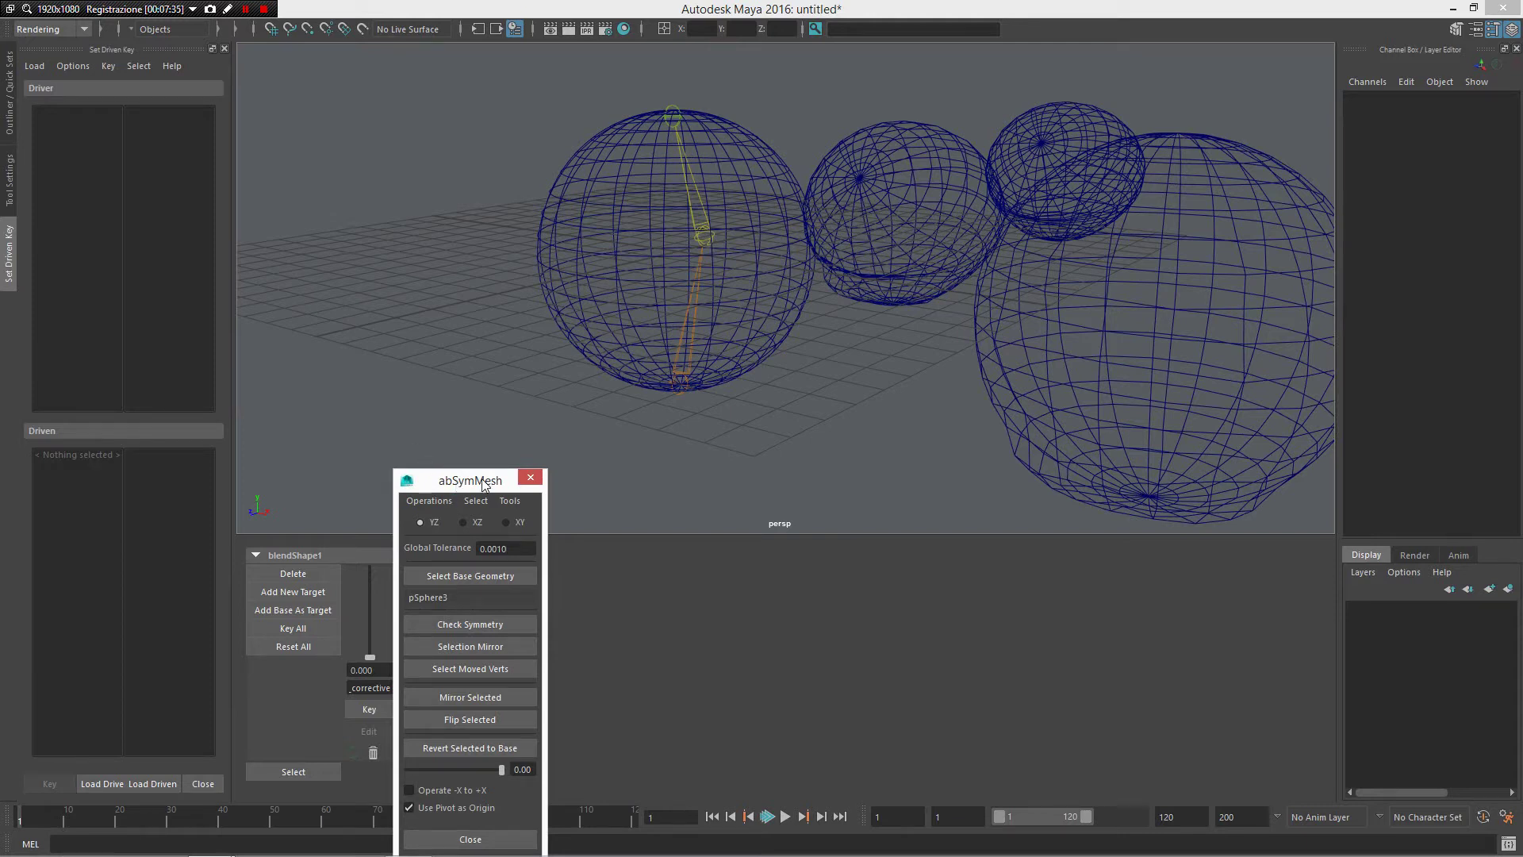
left_click_drag(483, 480, 831, 588)
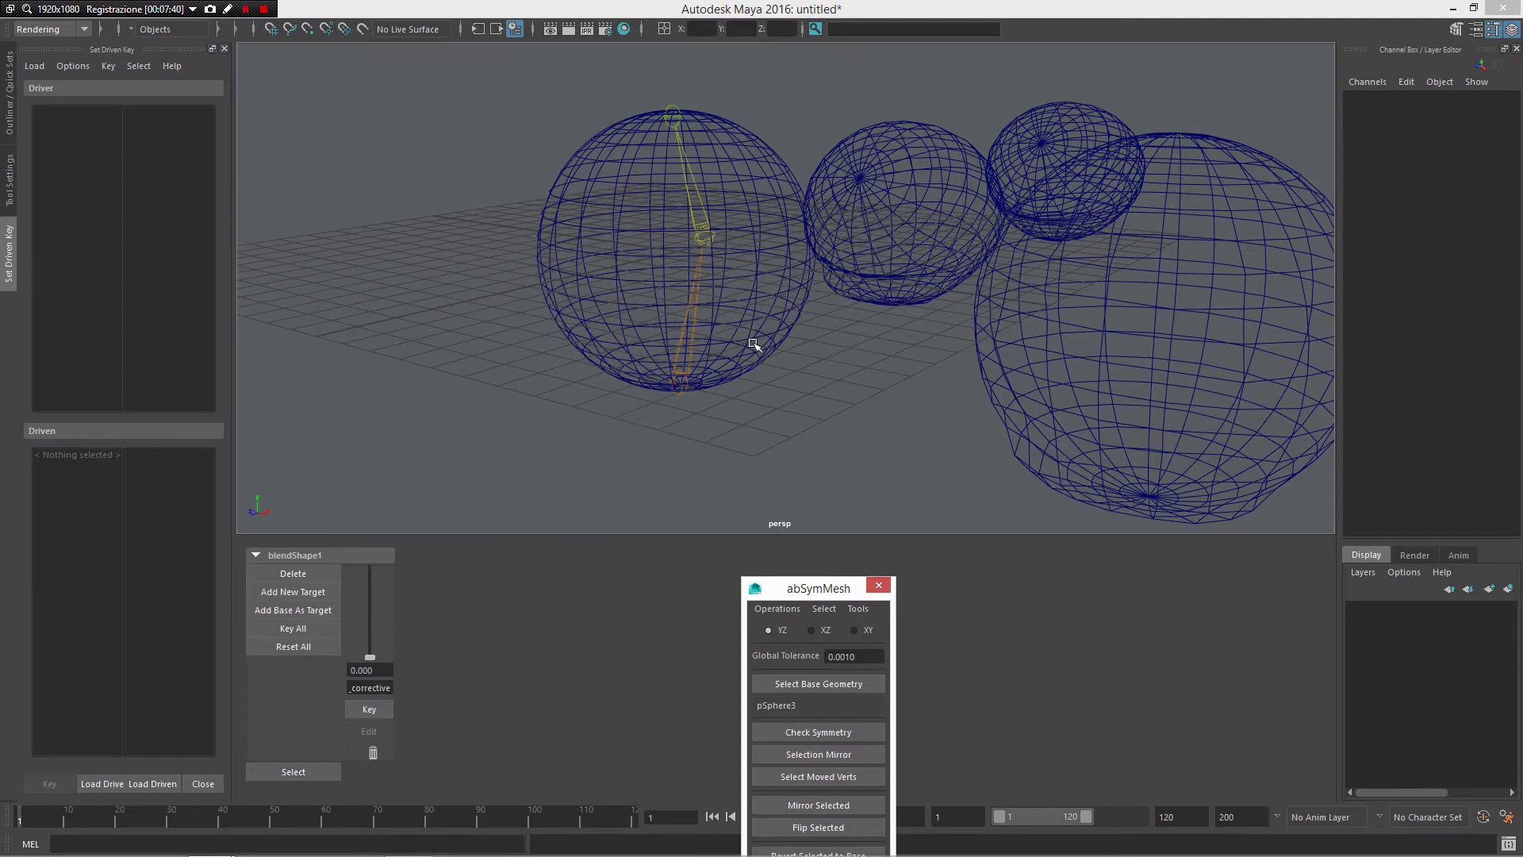
Step: Clear the selection and create a weight driver locator setup from the rigging tools
left_click_drag(806, 380, 781, 351, "alt")
left_click(758, 369)
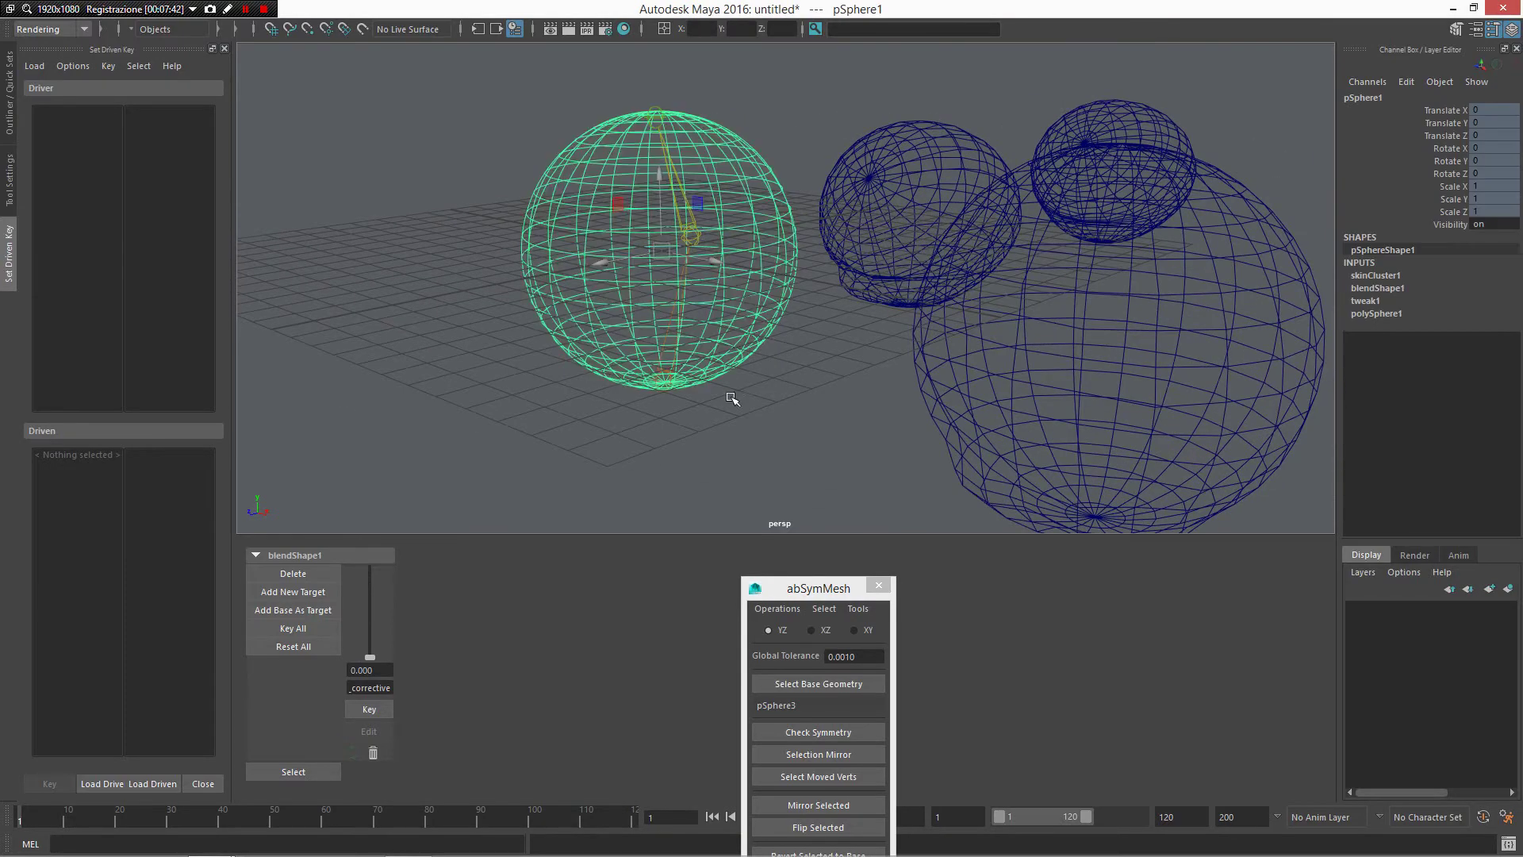
left_click_drag(724, 397, 918, 516, "alt")
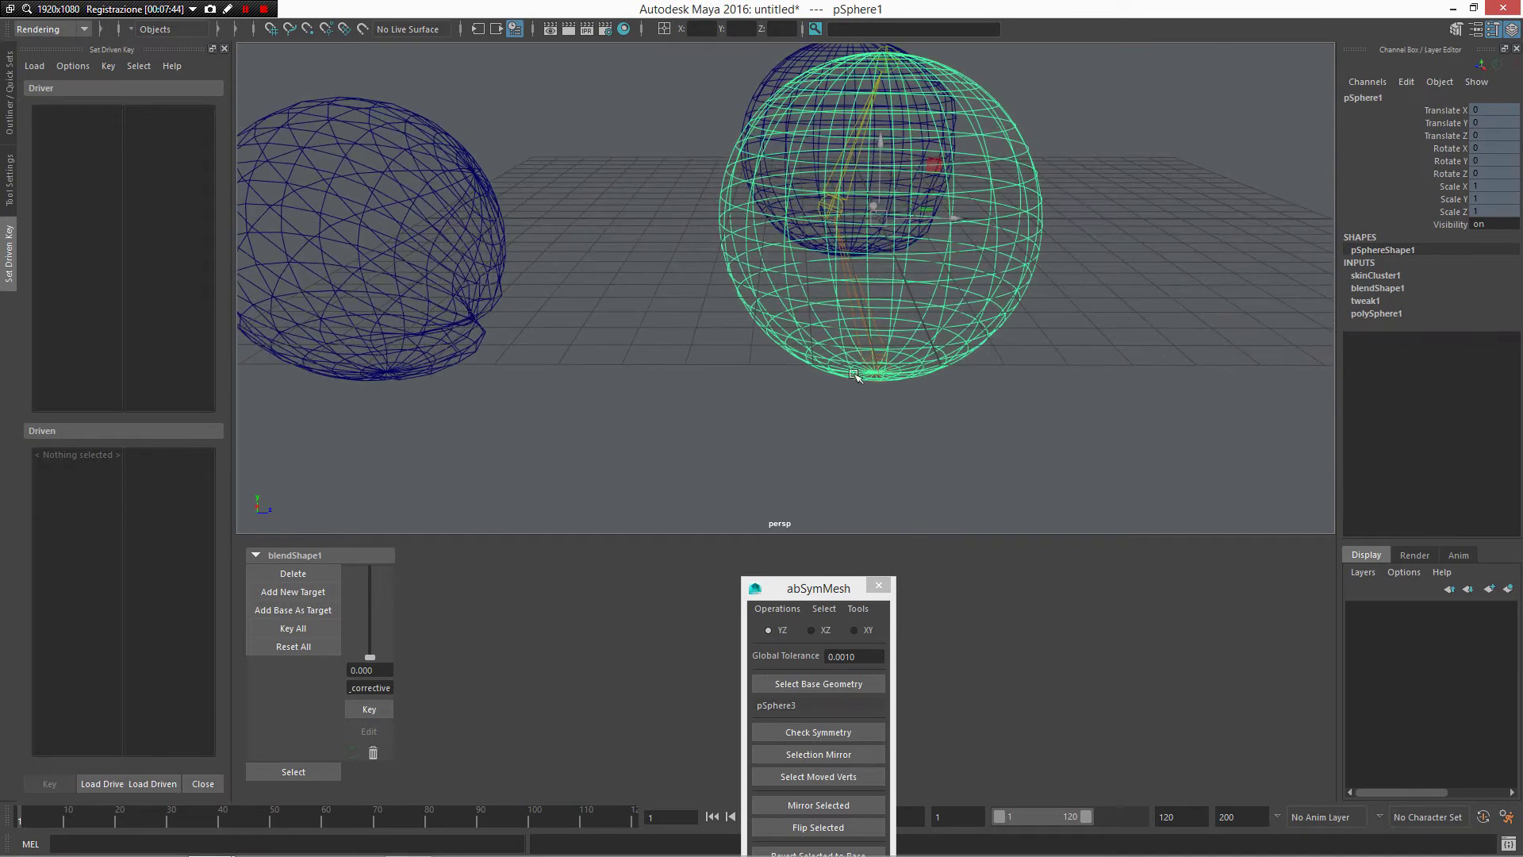
left_click_drag(855, 373, 829, 343, "alt")
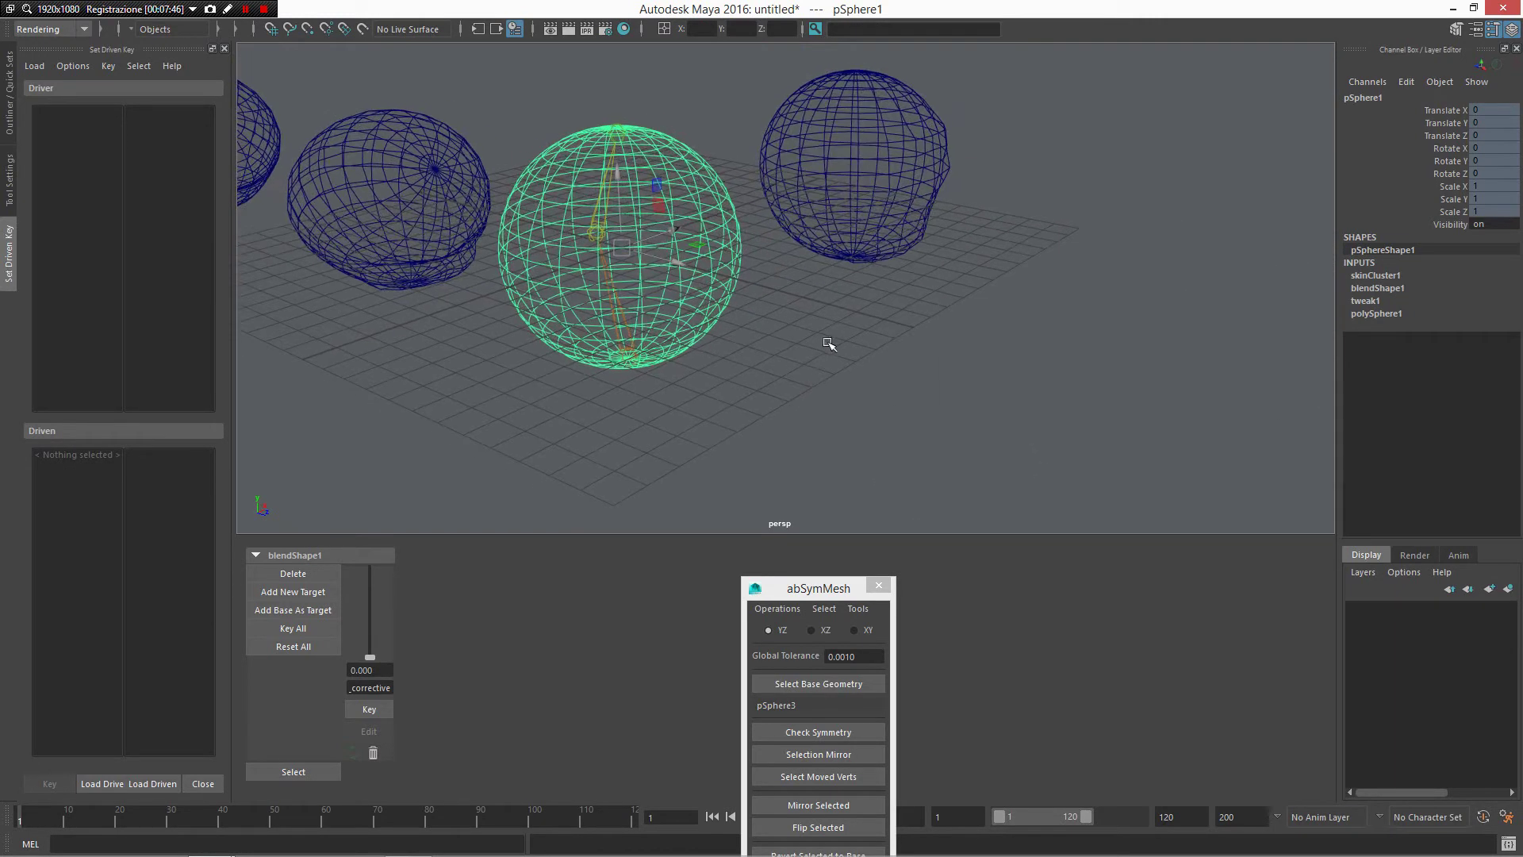
left_click(841, 316)
right_click(839, 308)
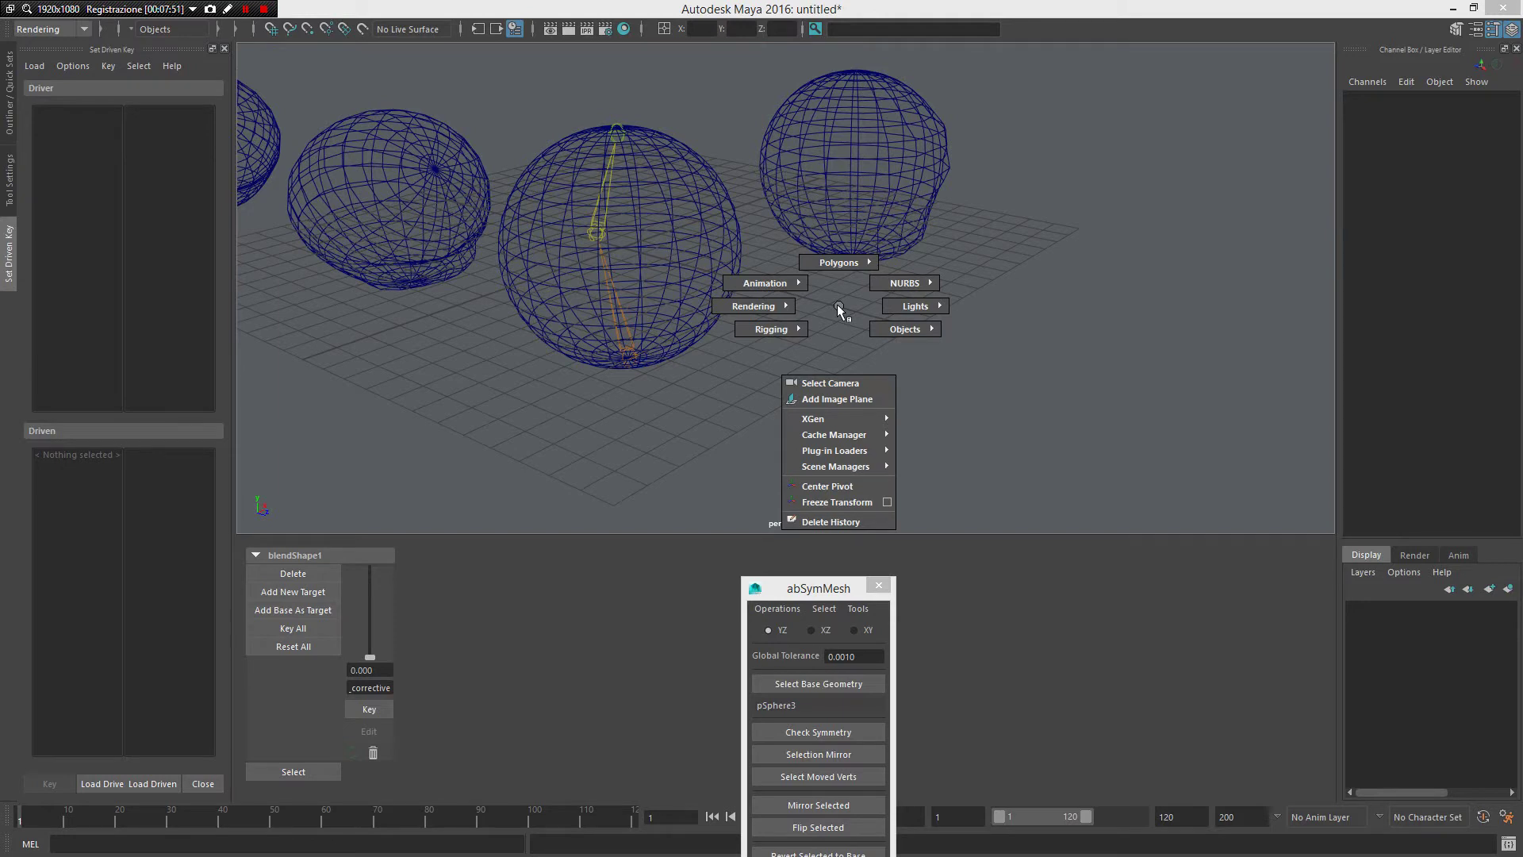
right_click_drag(837, 305, 683, 364)
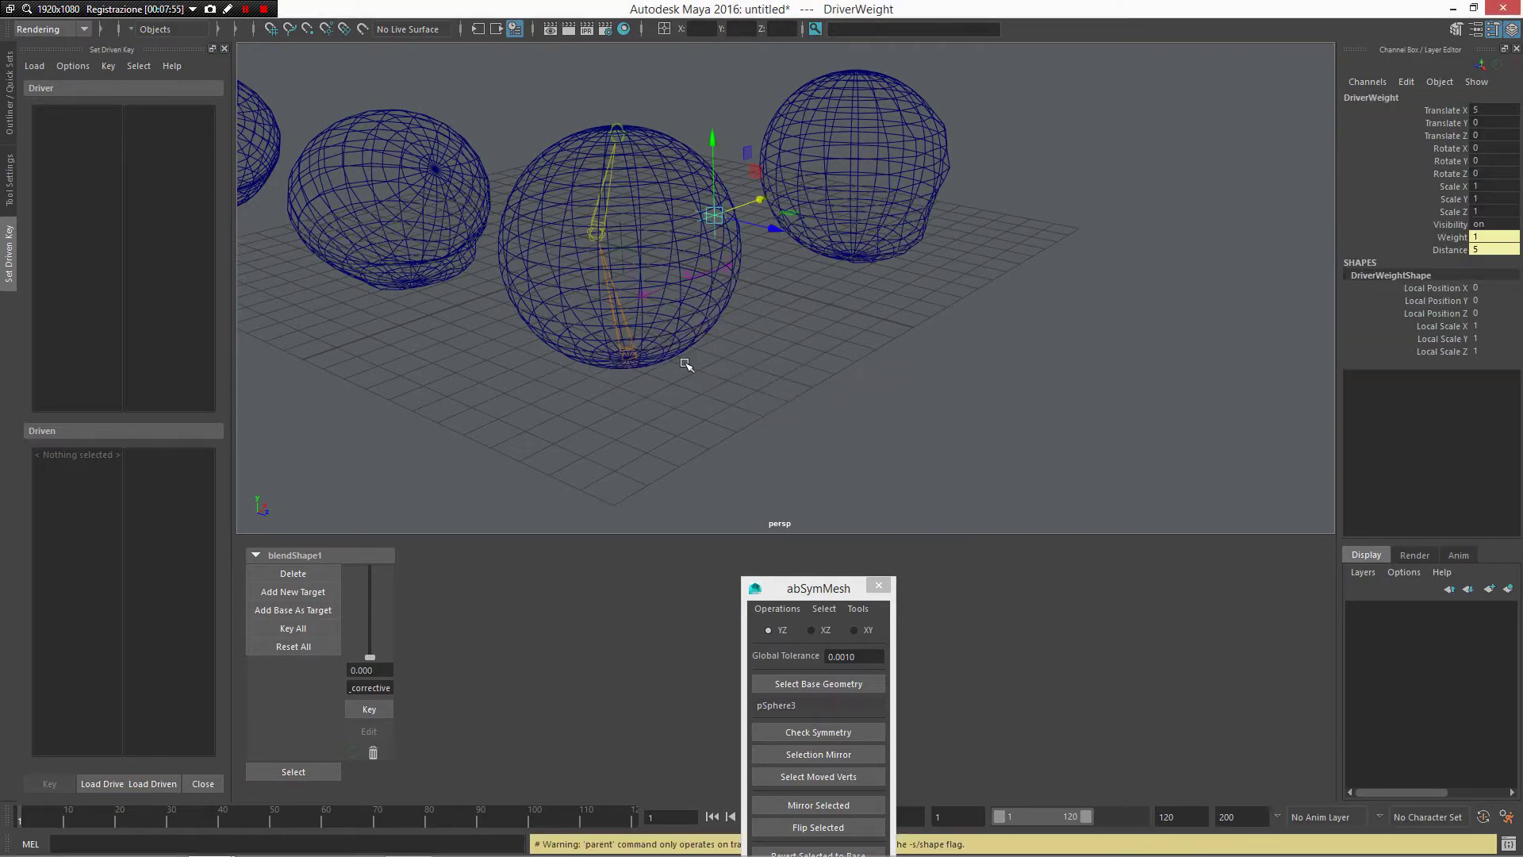
Step: Select BaseWeight1 in the Outliner and move it about 14.4 units along Z, out of the skinned sphere
left_click_drag(686, 364, 480, 363, "alt")
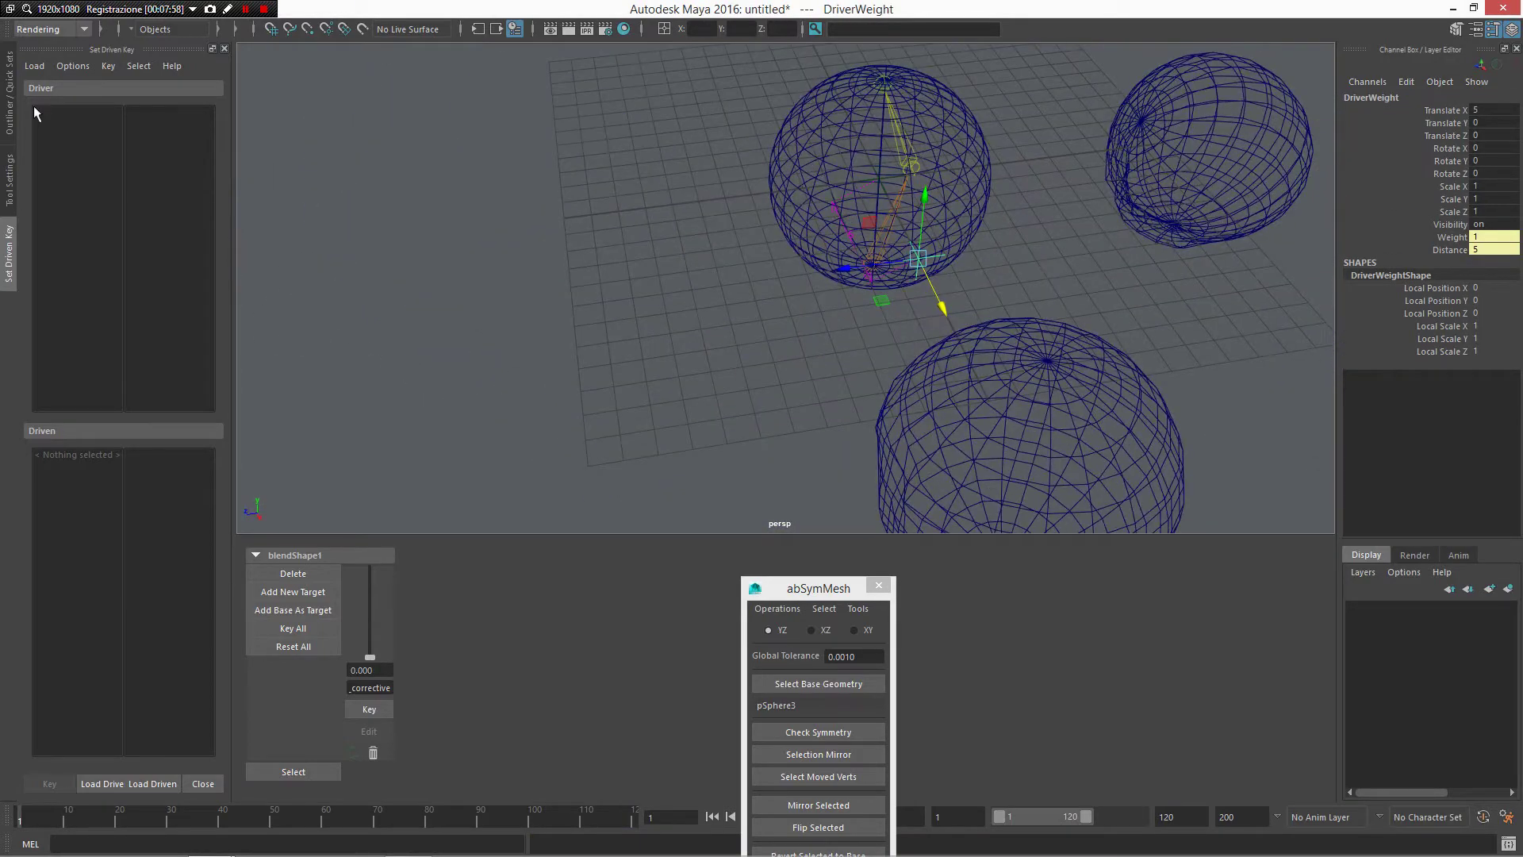
left_click(6, 97)
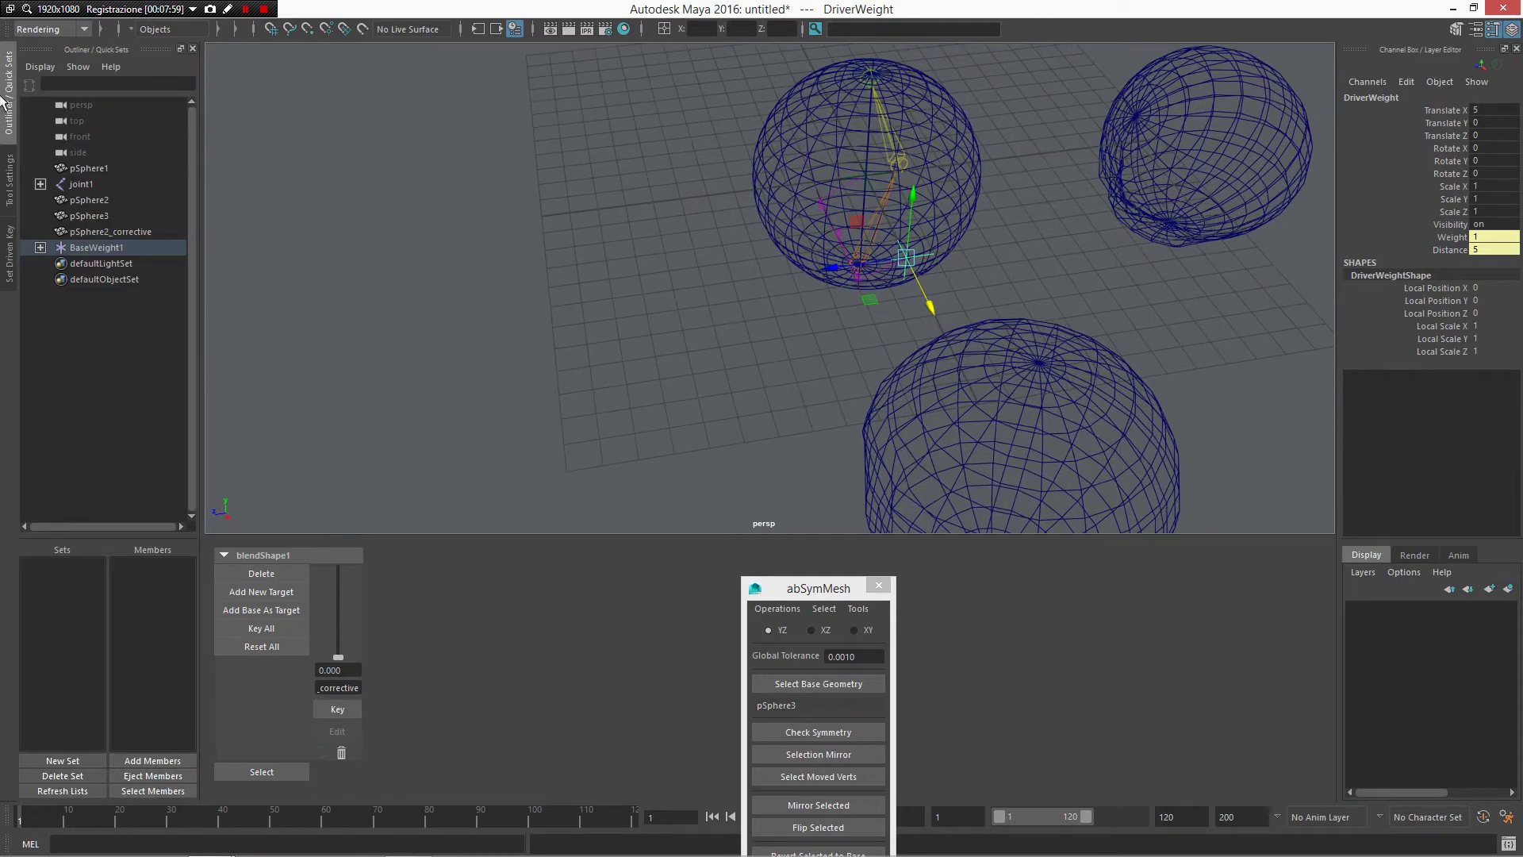
left_click(127, 246)
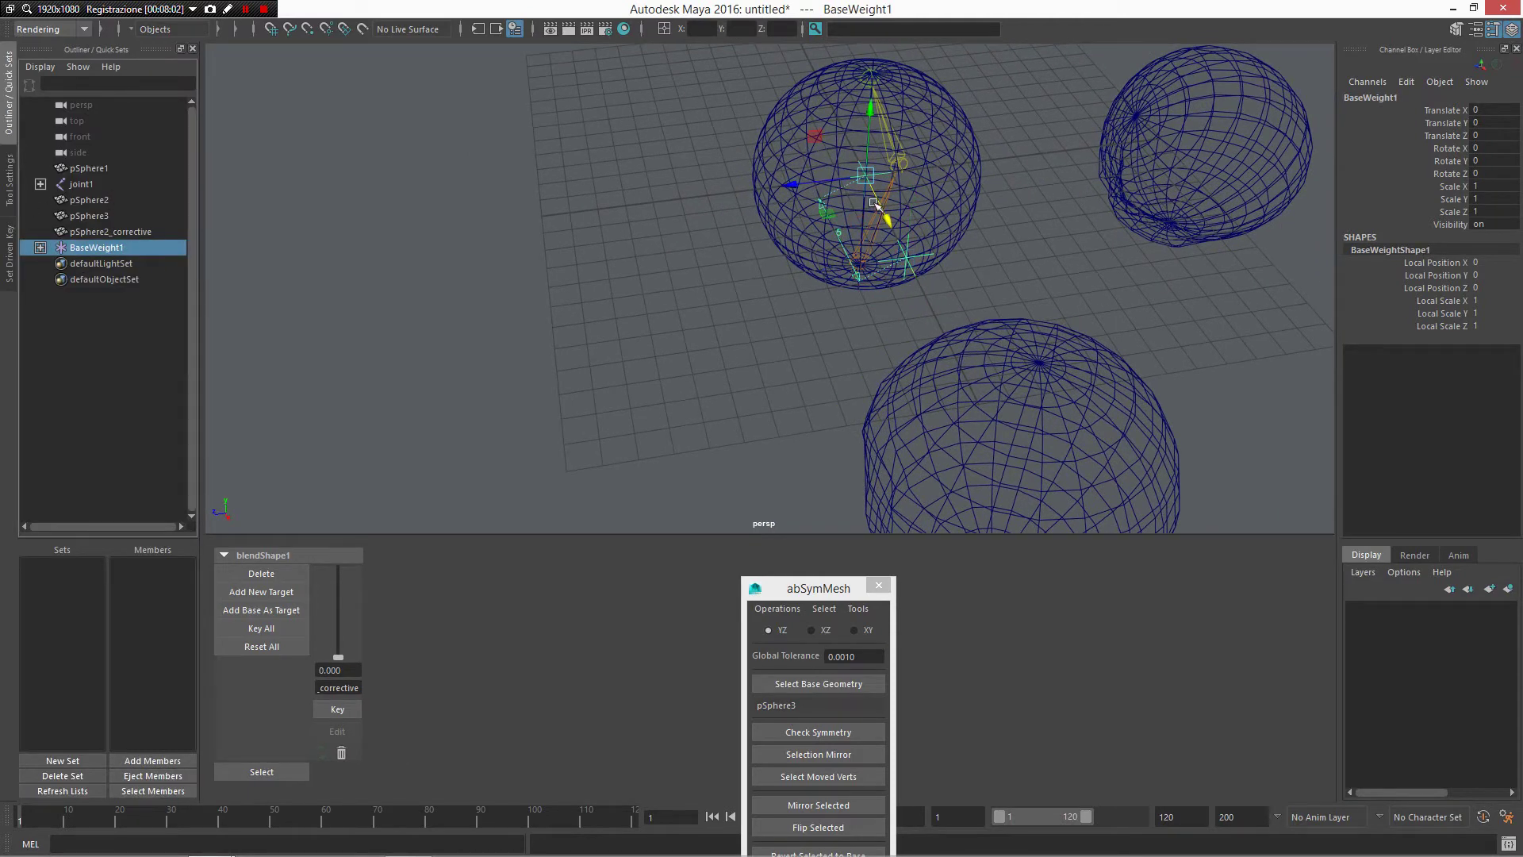
left_click_drag(799, 185, 409, 238)
Step: Move the BaseWeight1 locator freely to about X 5.4, Y -0.2, Z 12.5
left_click_drag(446, 315, 618, 333, "alt")
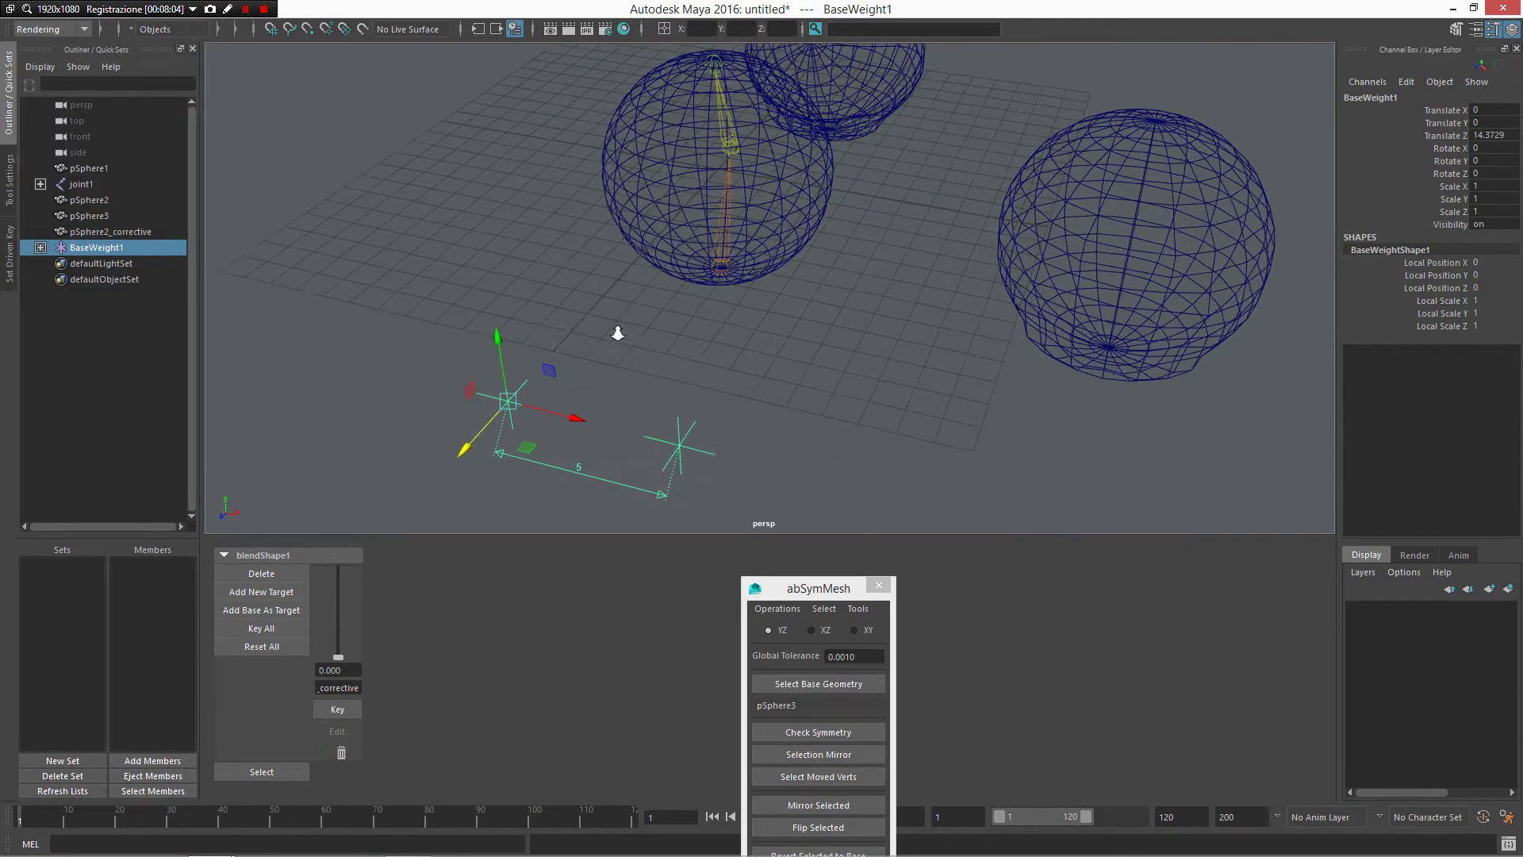
right_click_drag(618, 333, 690, 340, "alt")
middle_click_drag(419, 333, 469, 246, "alt")
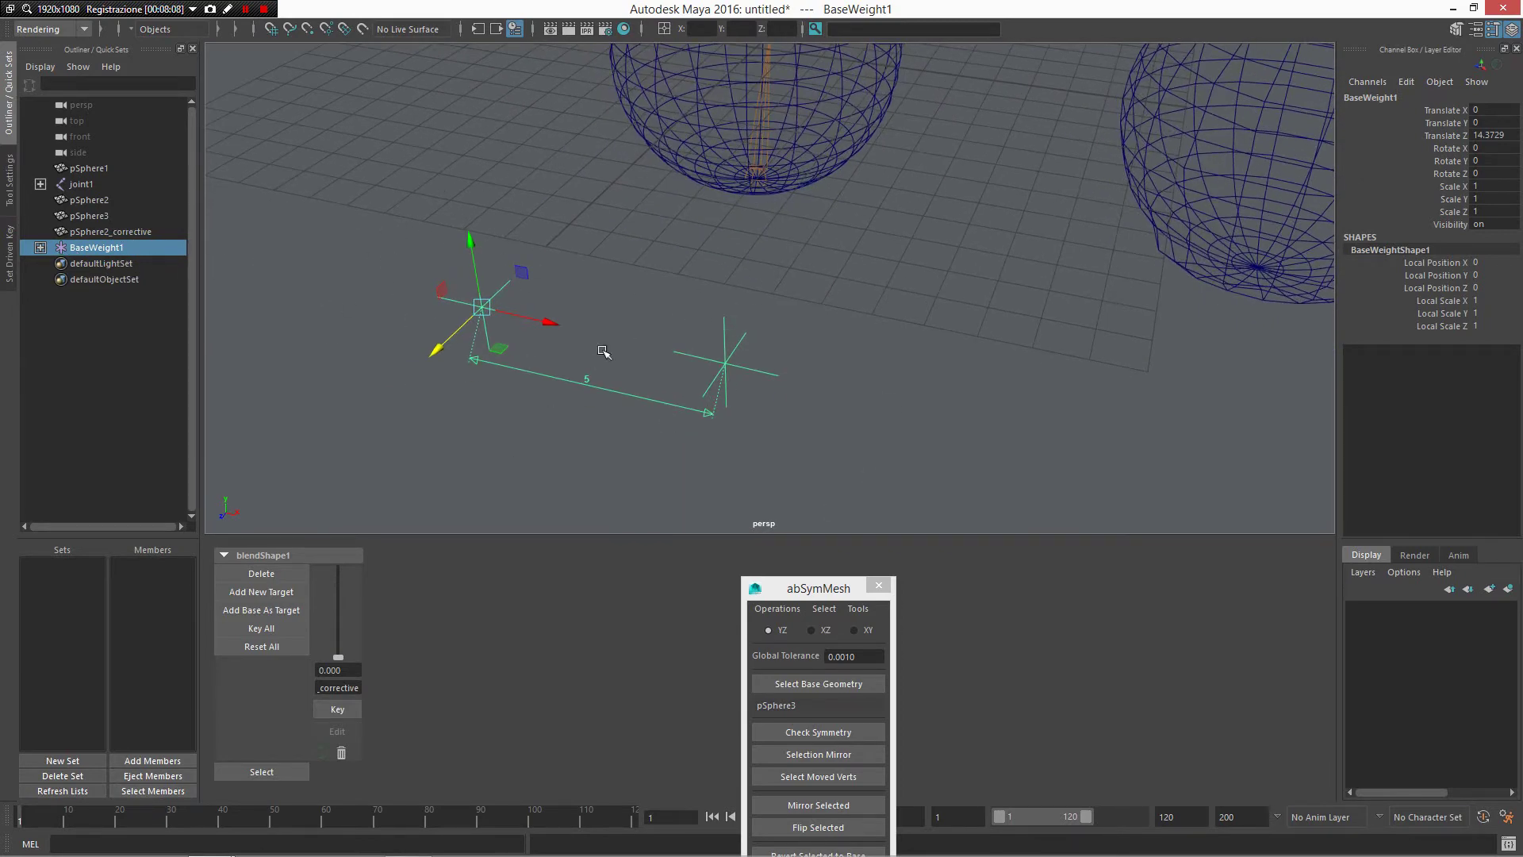
left_click_drag(482, 307, 782, 322)
left_click_drag(781, 322, 962, 391, "alt")
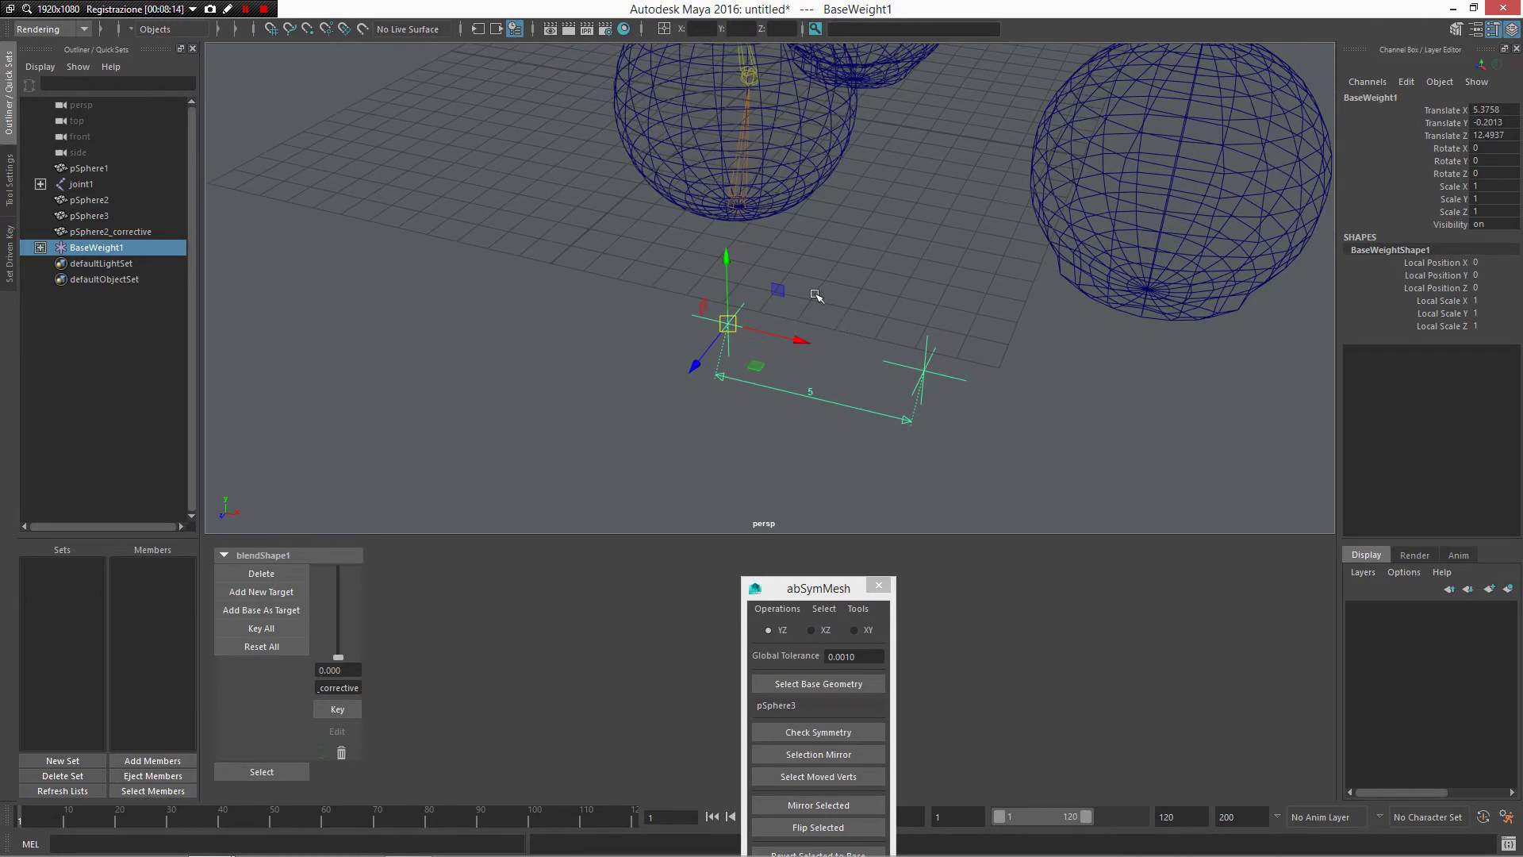
Step: Parent the BaseWeight1 locator to joint1 with its translation at 0, and expand joint1 in the Outliner
left_click_drag(907, 400, 1017, 394, "alt")
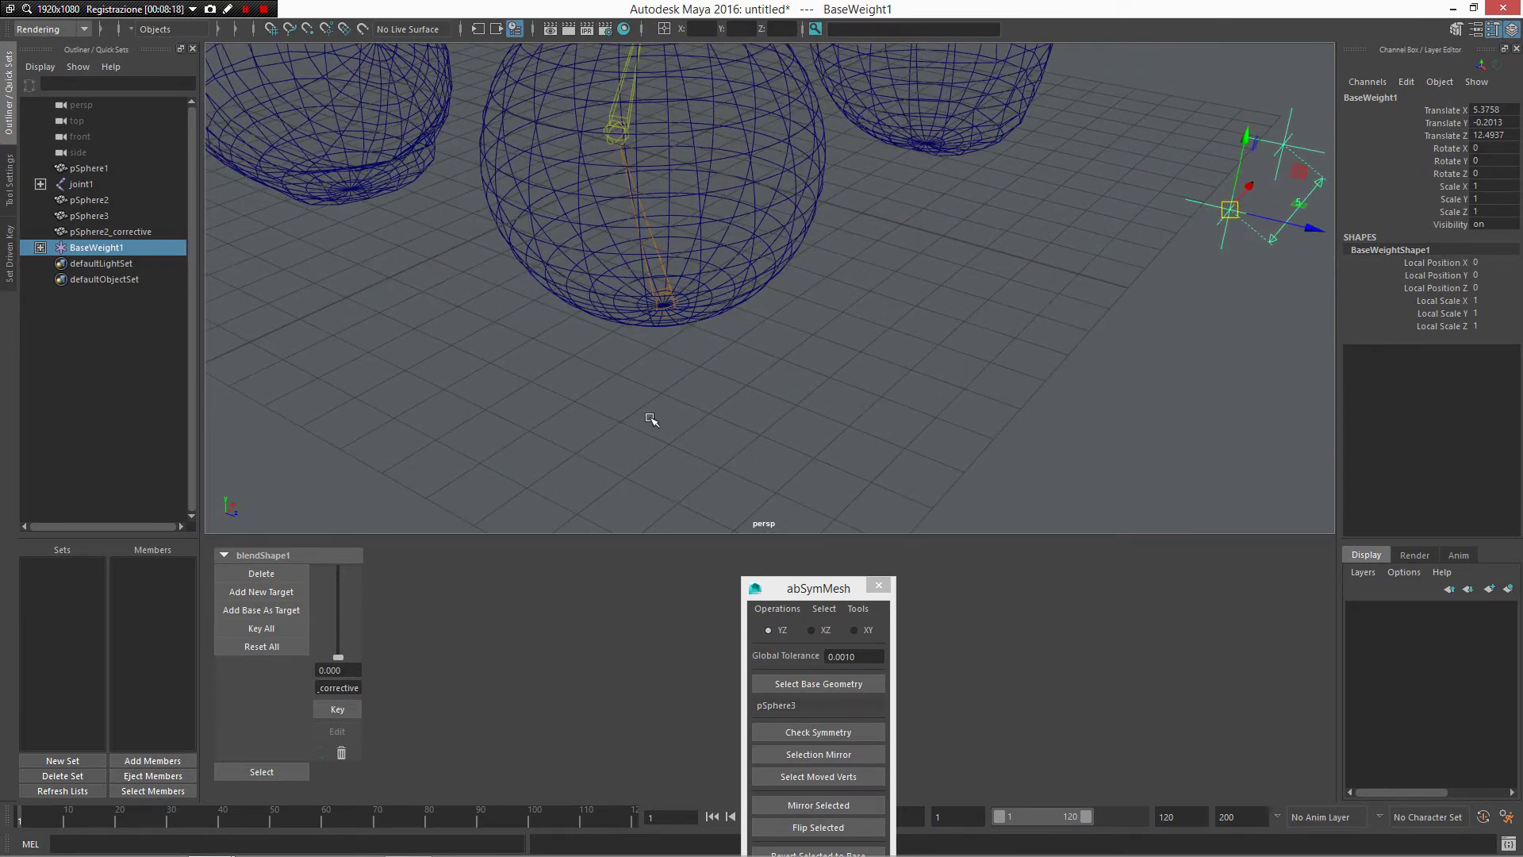
left_click_drag(650, 419, 692, 309, "alt")
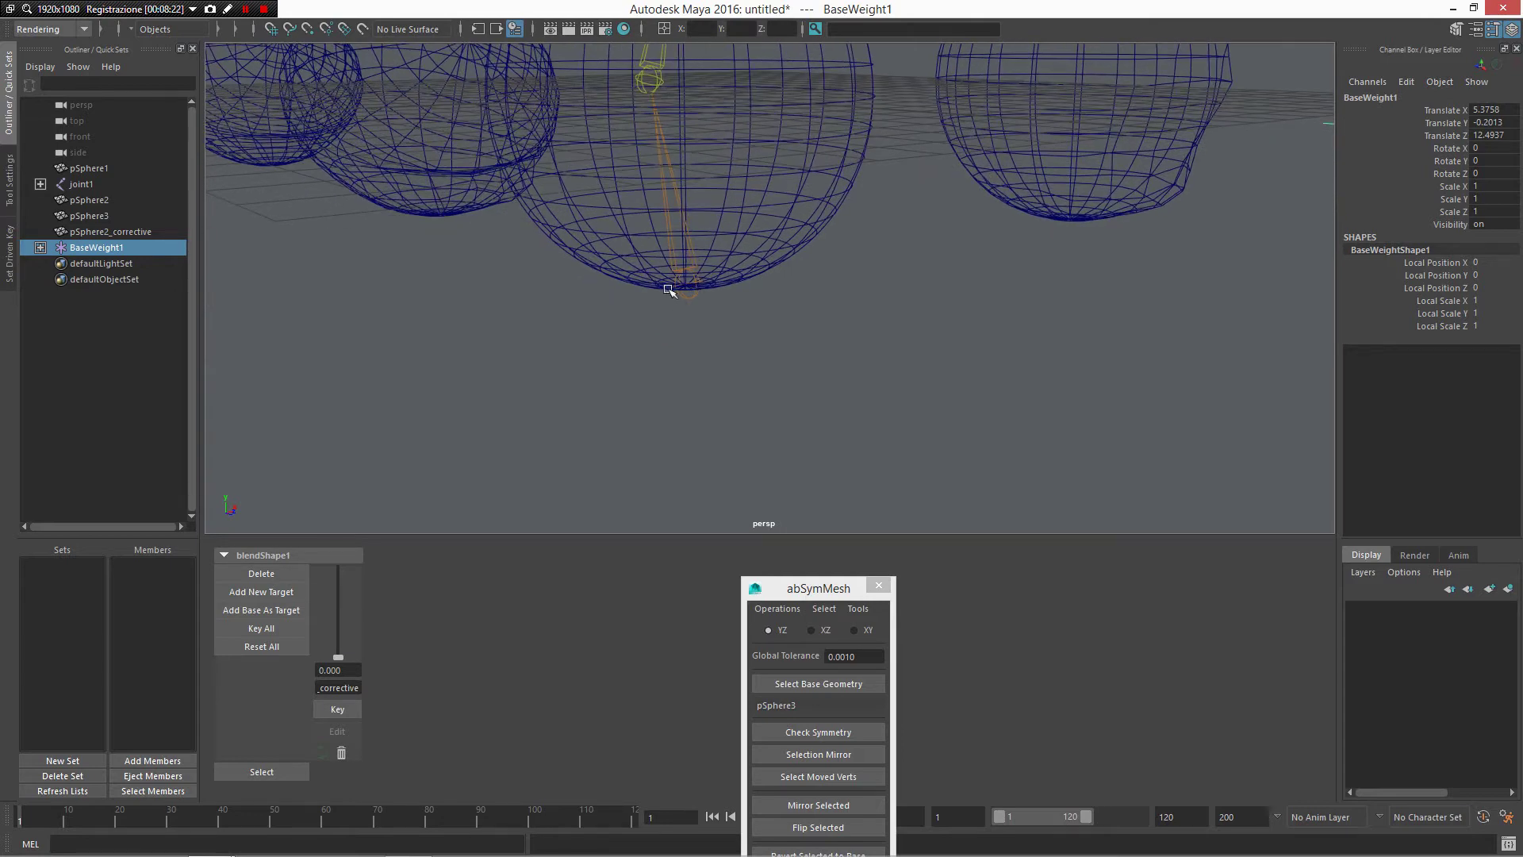
left_click(691, 292, "shift")
left_click_drag(690, 290, 956, 244, "alt")
left_click_drag(1069, 308, 936, 395, "alt")
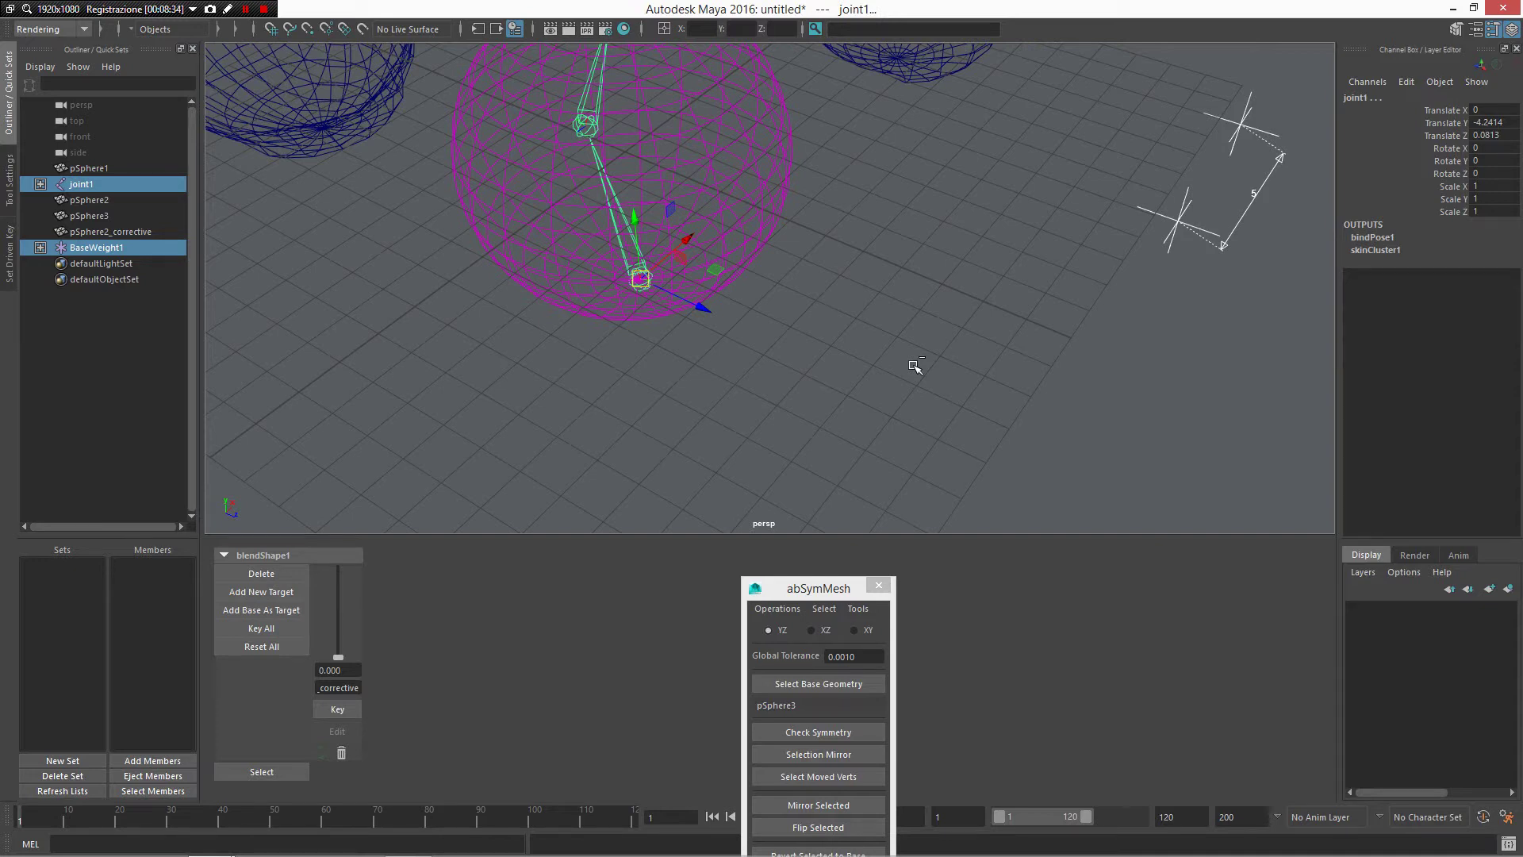
key("p")
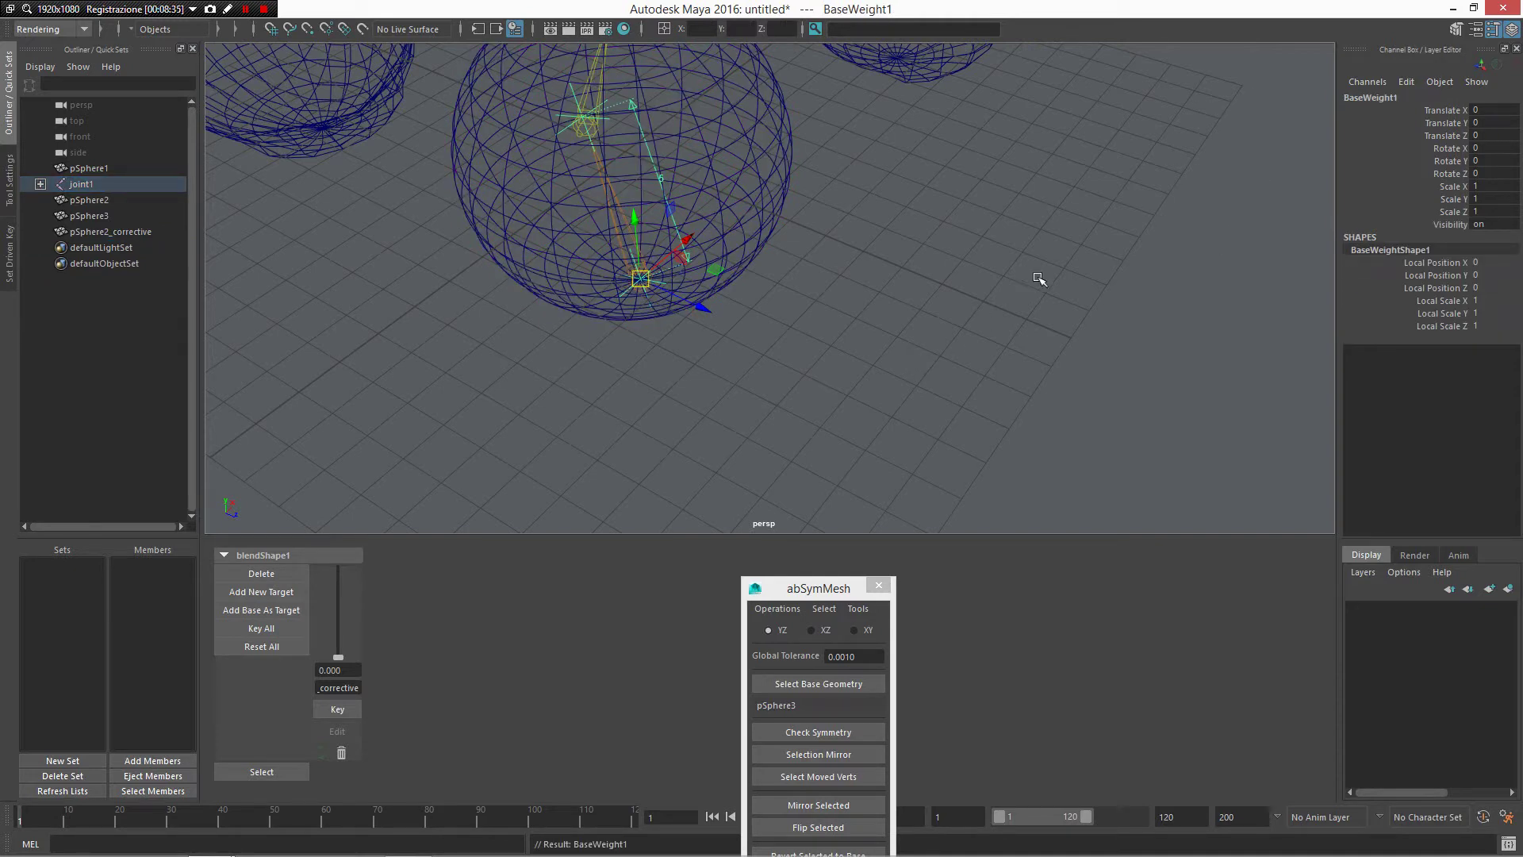
left_click_drag(1039, 279, 841, 298, "alt")
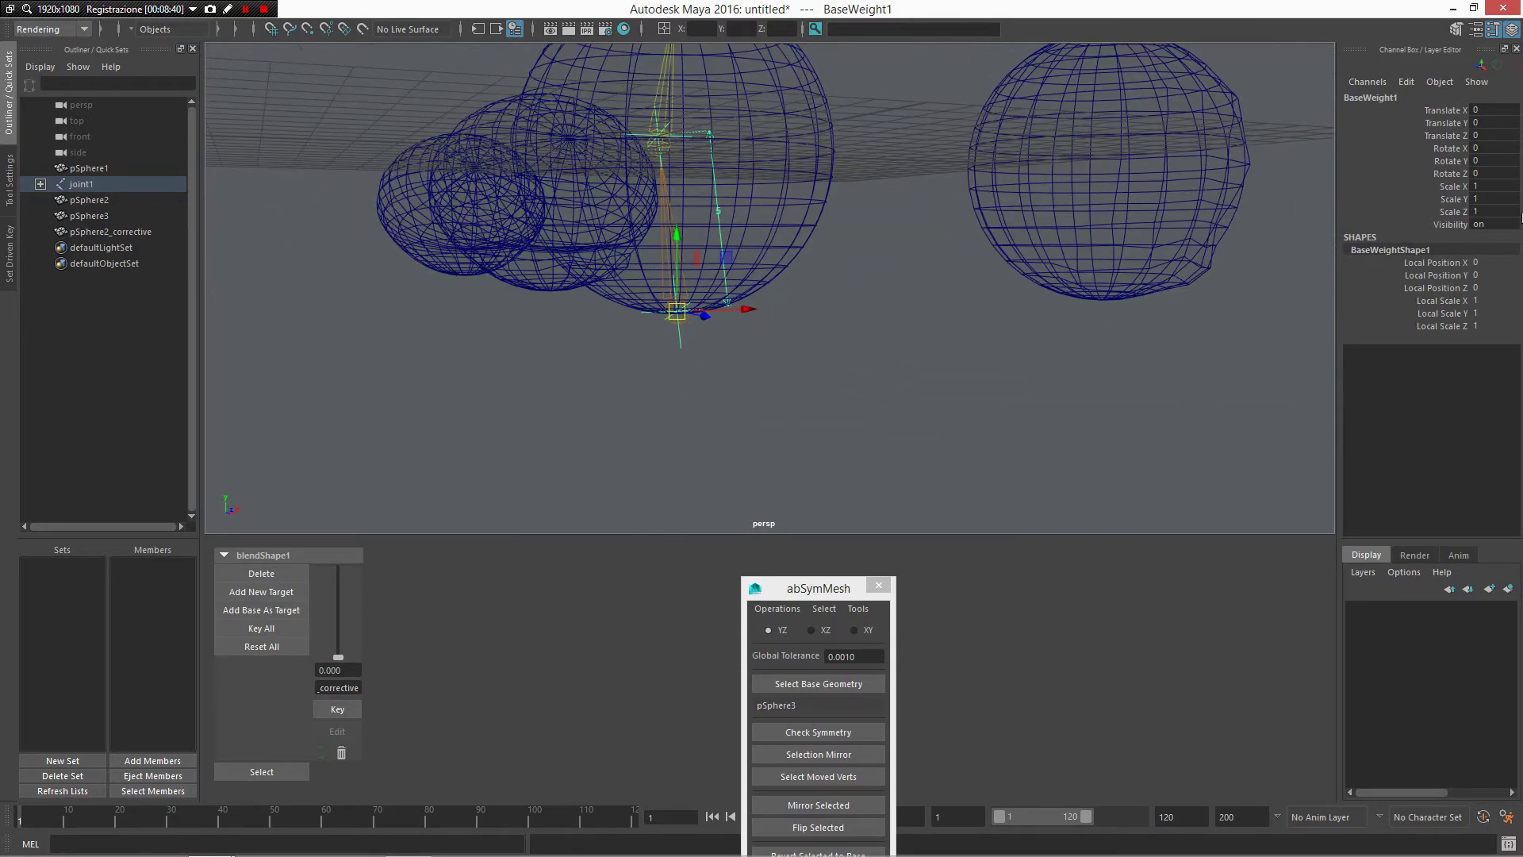
left_click_drag(790, 159, 1064, 338, "alt")
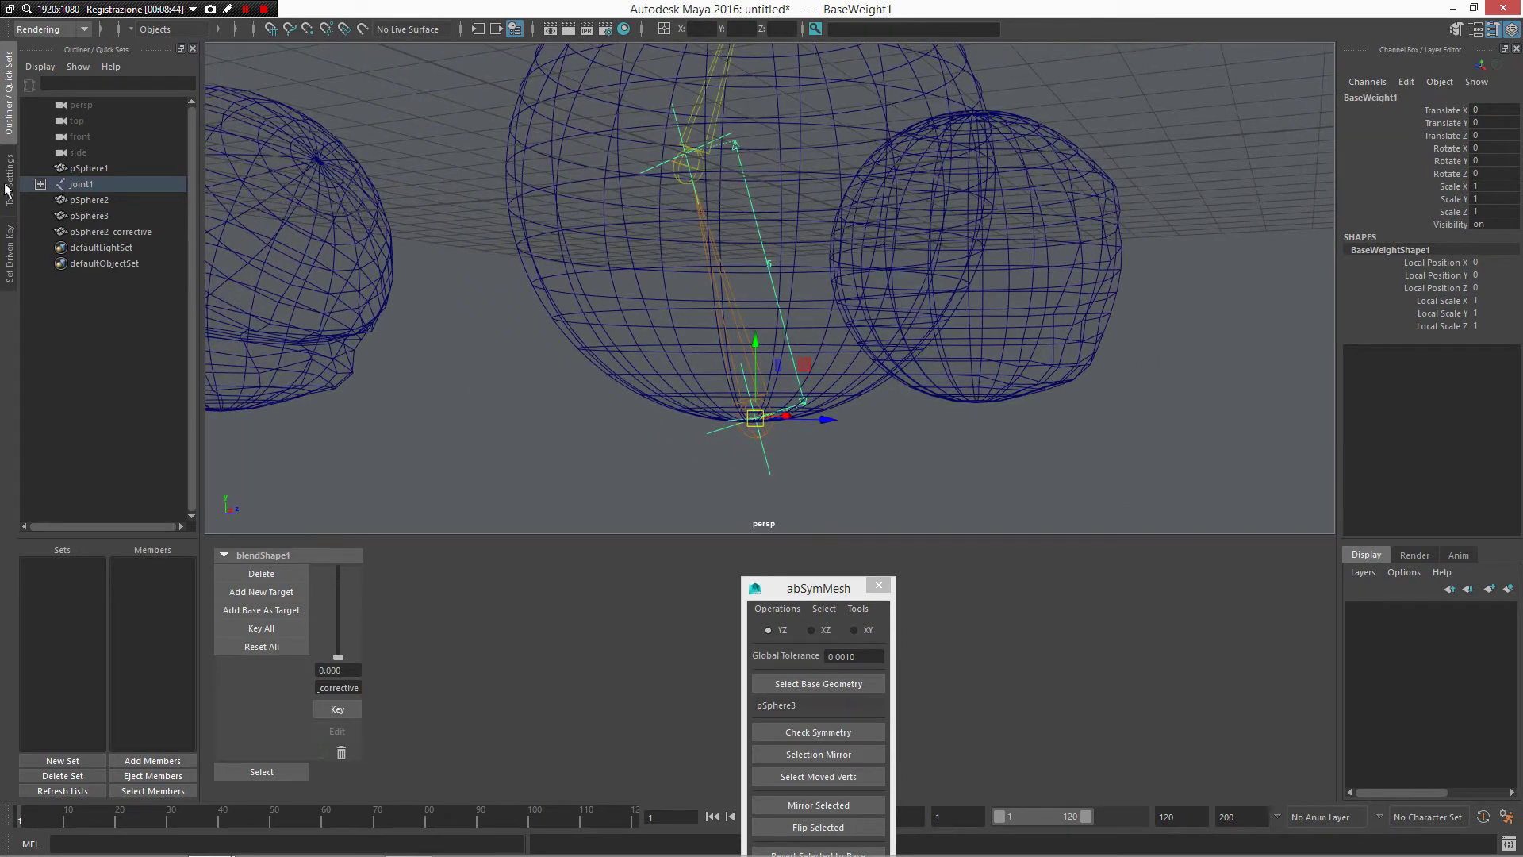
left_click(41, 185)
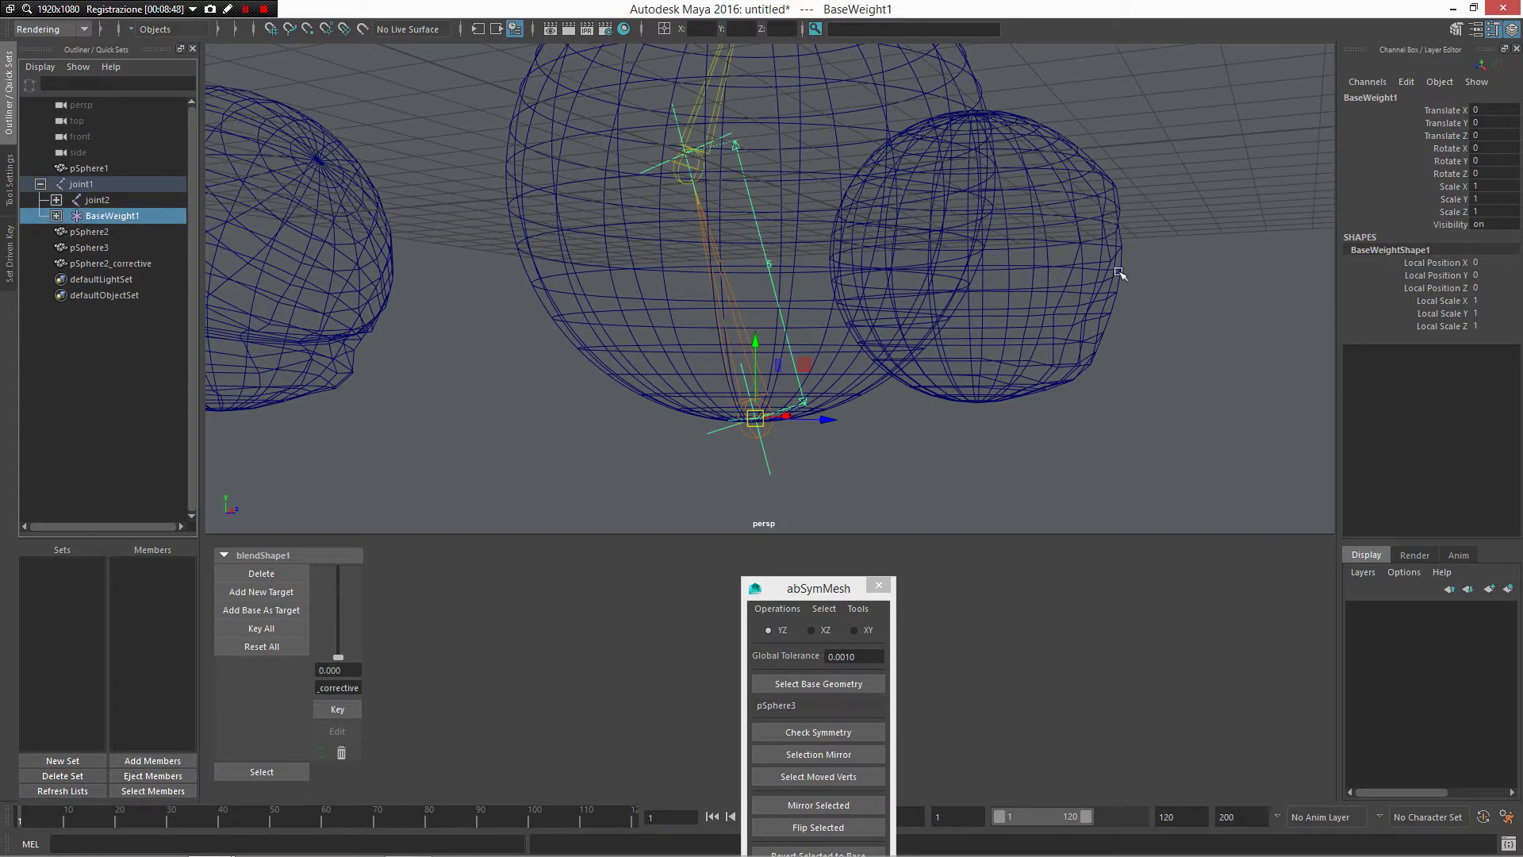
Step: Maximize the perspective view, and select and hide pSphere2, pSphere3 and pSphere2_corrective
left_click_drag(895, 407, 717, 389, "alt")
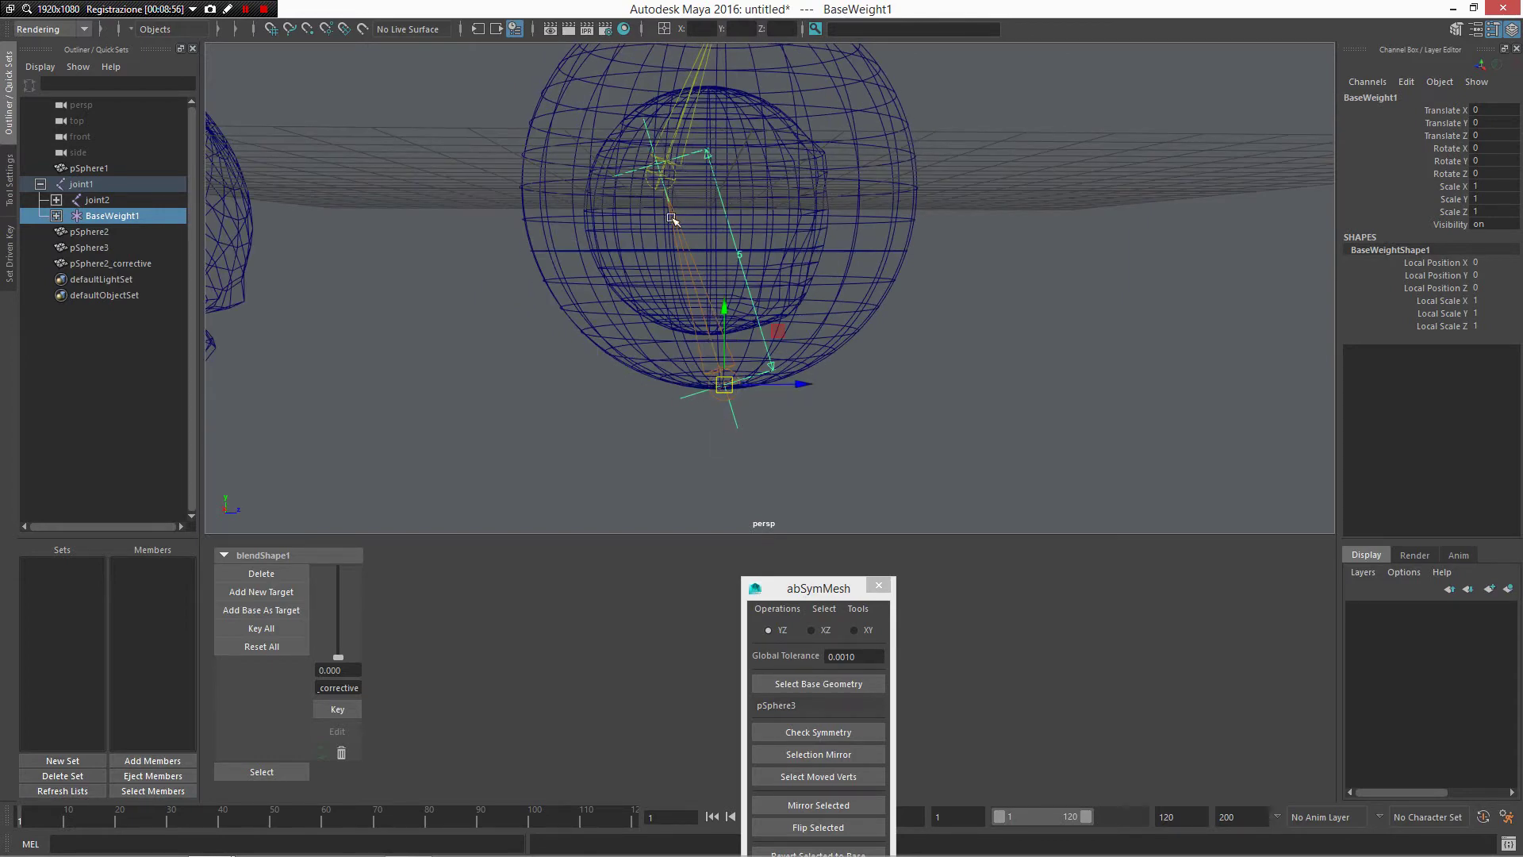
key("space")
scroll(883, 235, "down", 2)
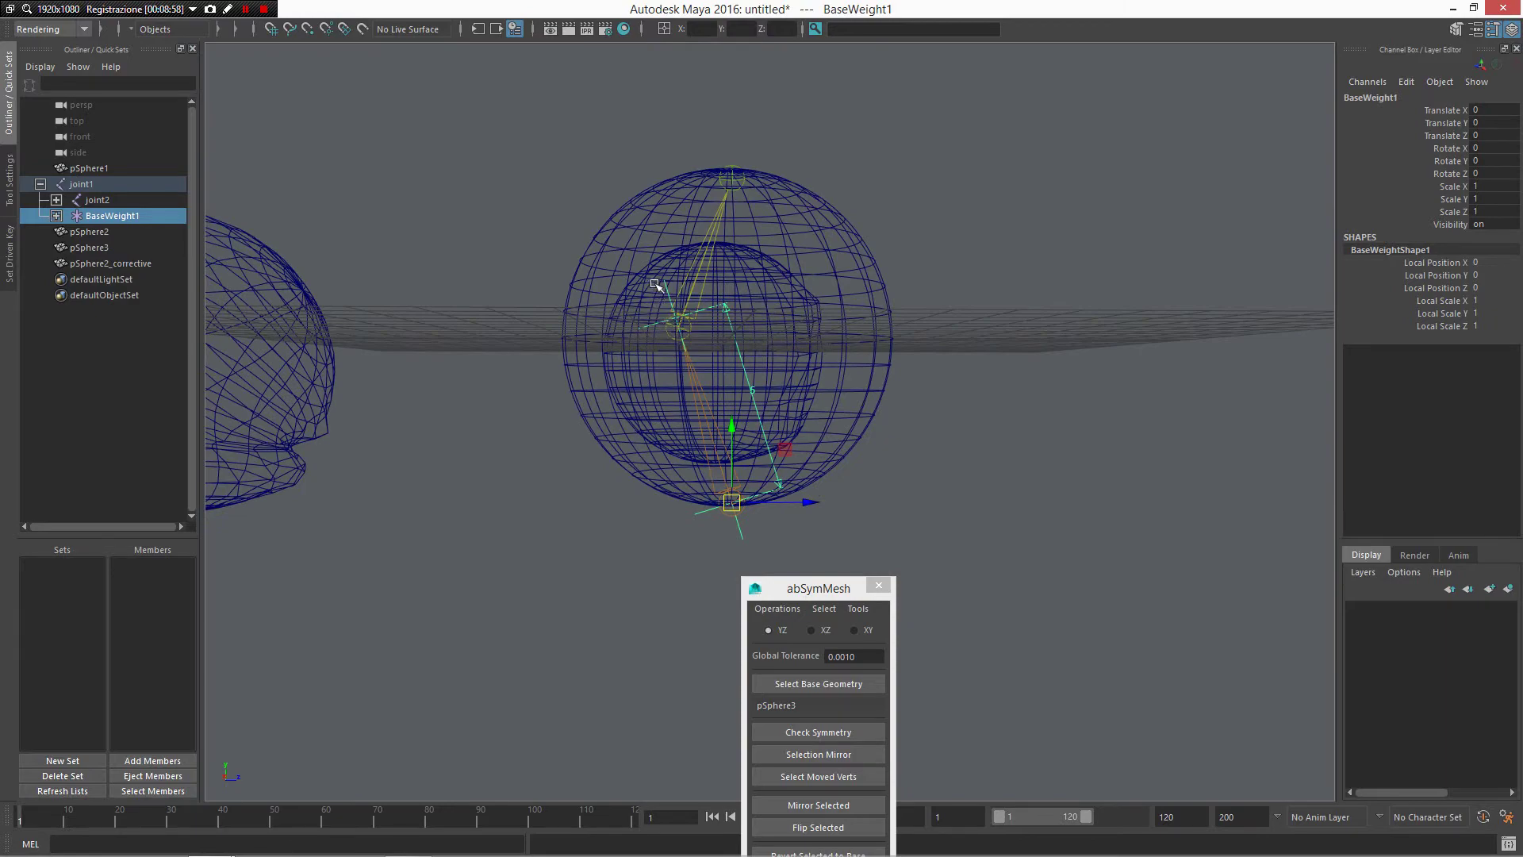
left_click_drag(655, 283, 804, 312, "alt")
left_click(971, 259)
left_click(654, 309)
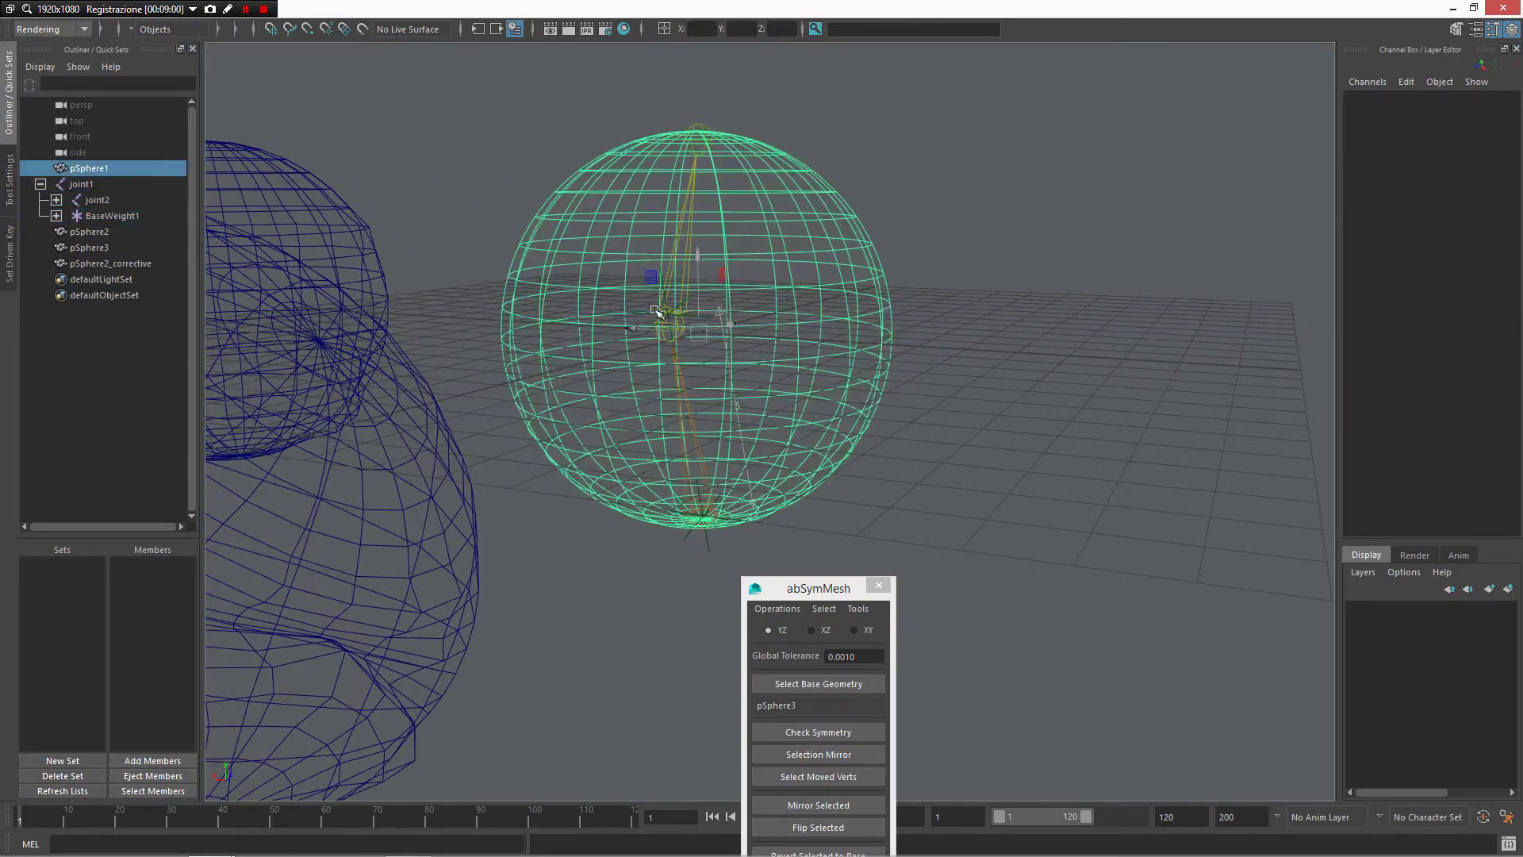
right_click_drag(645, 309, 396, 143, "alt")
left_click_drag(577, 676, 383, 293)
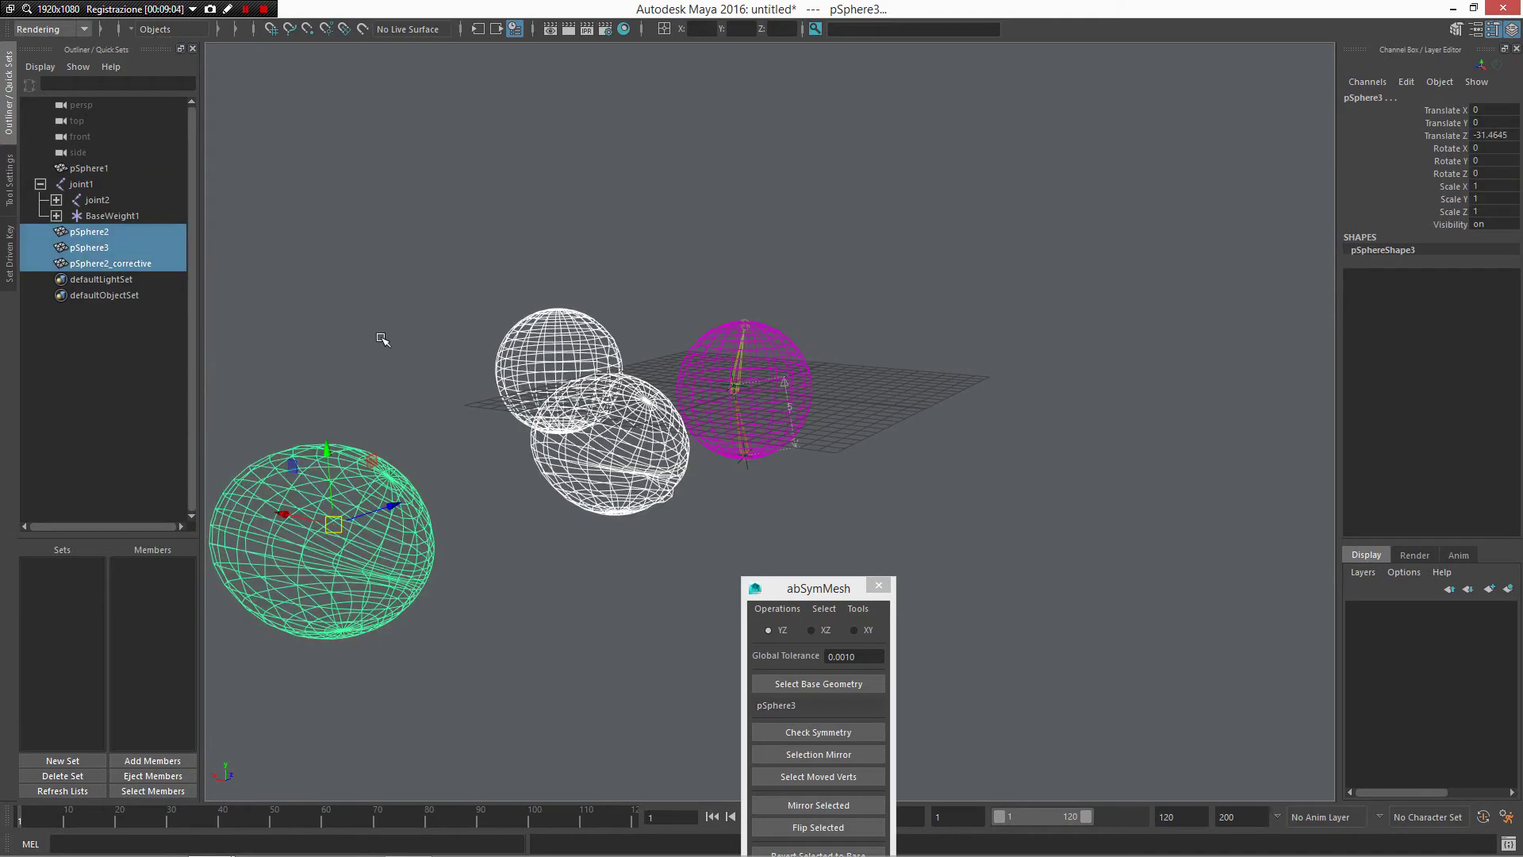
key("ctrl+h")
Step: Select the DriverWeight locator and move it along the joint2 bone to about X 5.80, Y 0.82, Z 0
scroll(775, 313, "up", 10)
scroll(731, 391, "up", 8)
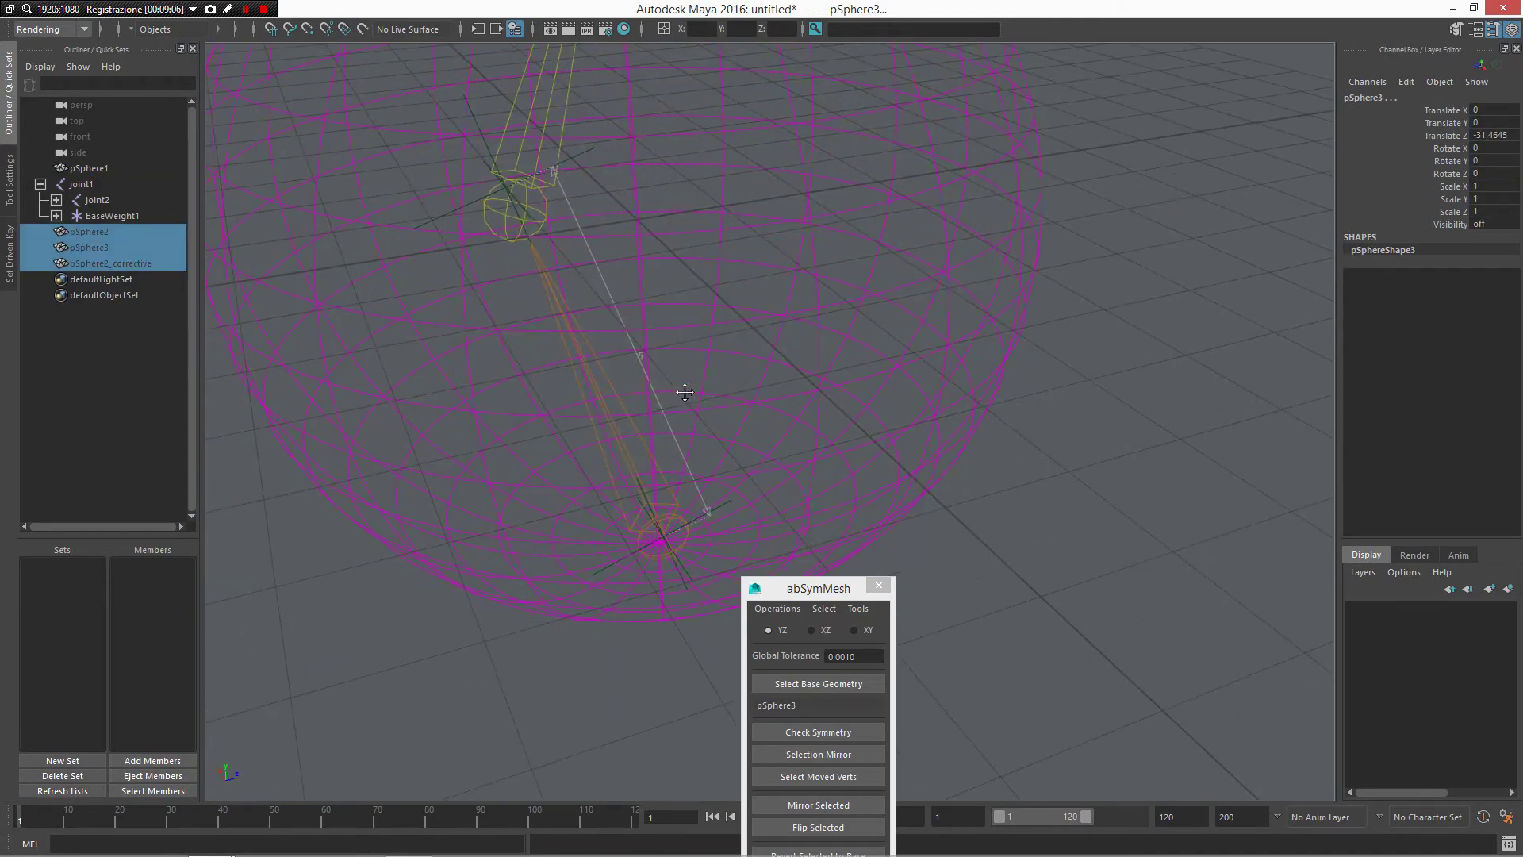
left_click(491, 235)
left_click_drag(600, 239, 690, 273, "alt")
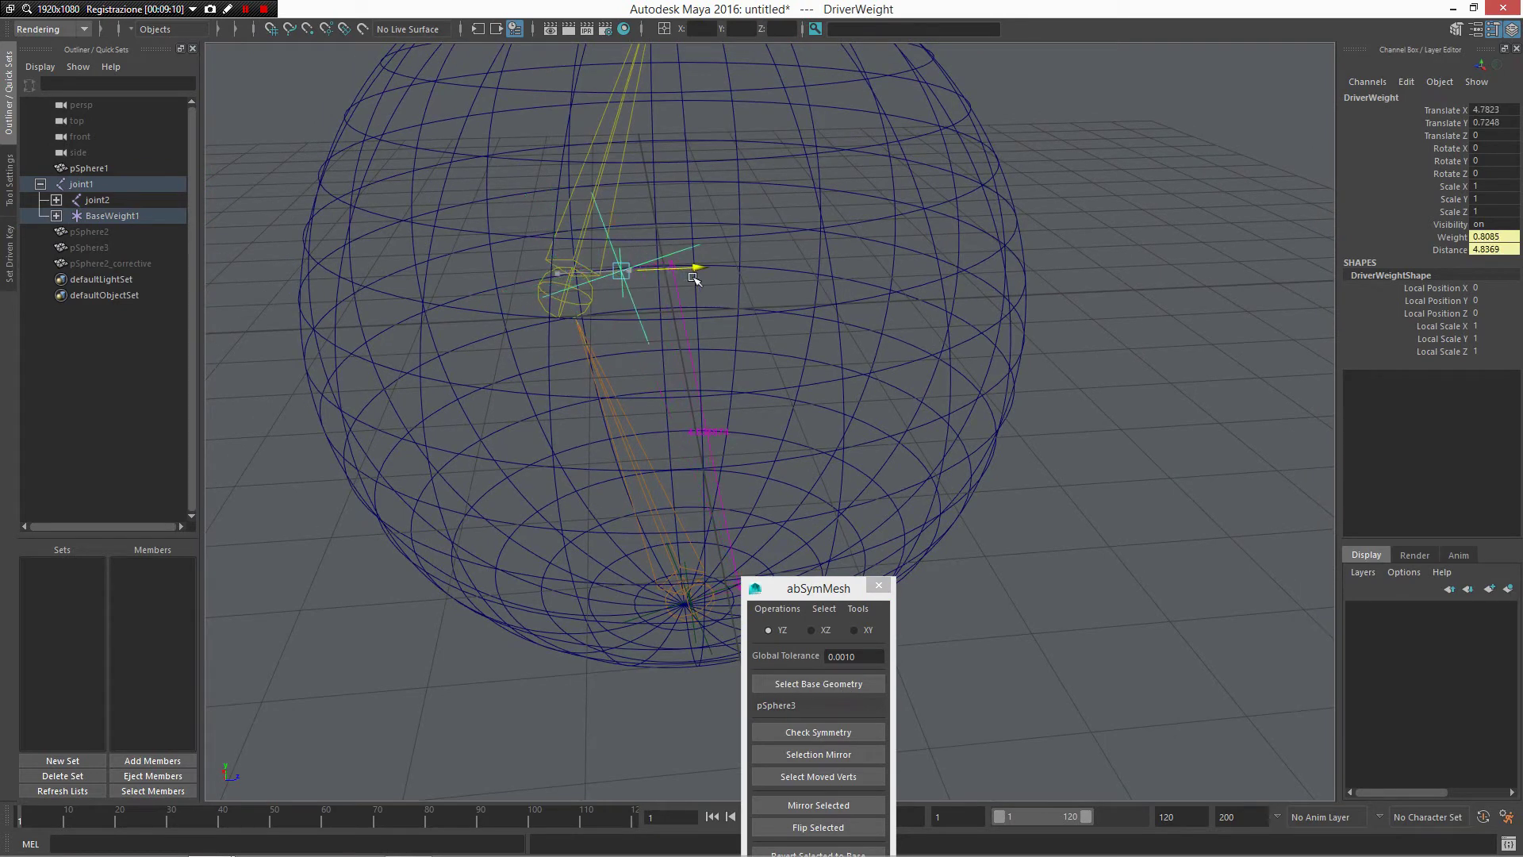
left_click(611, 201)
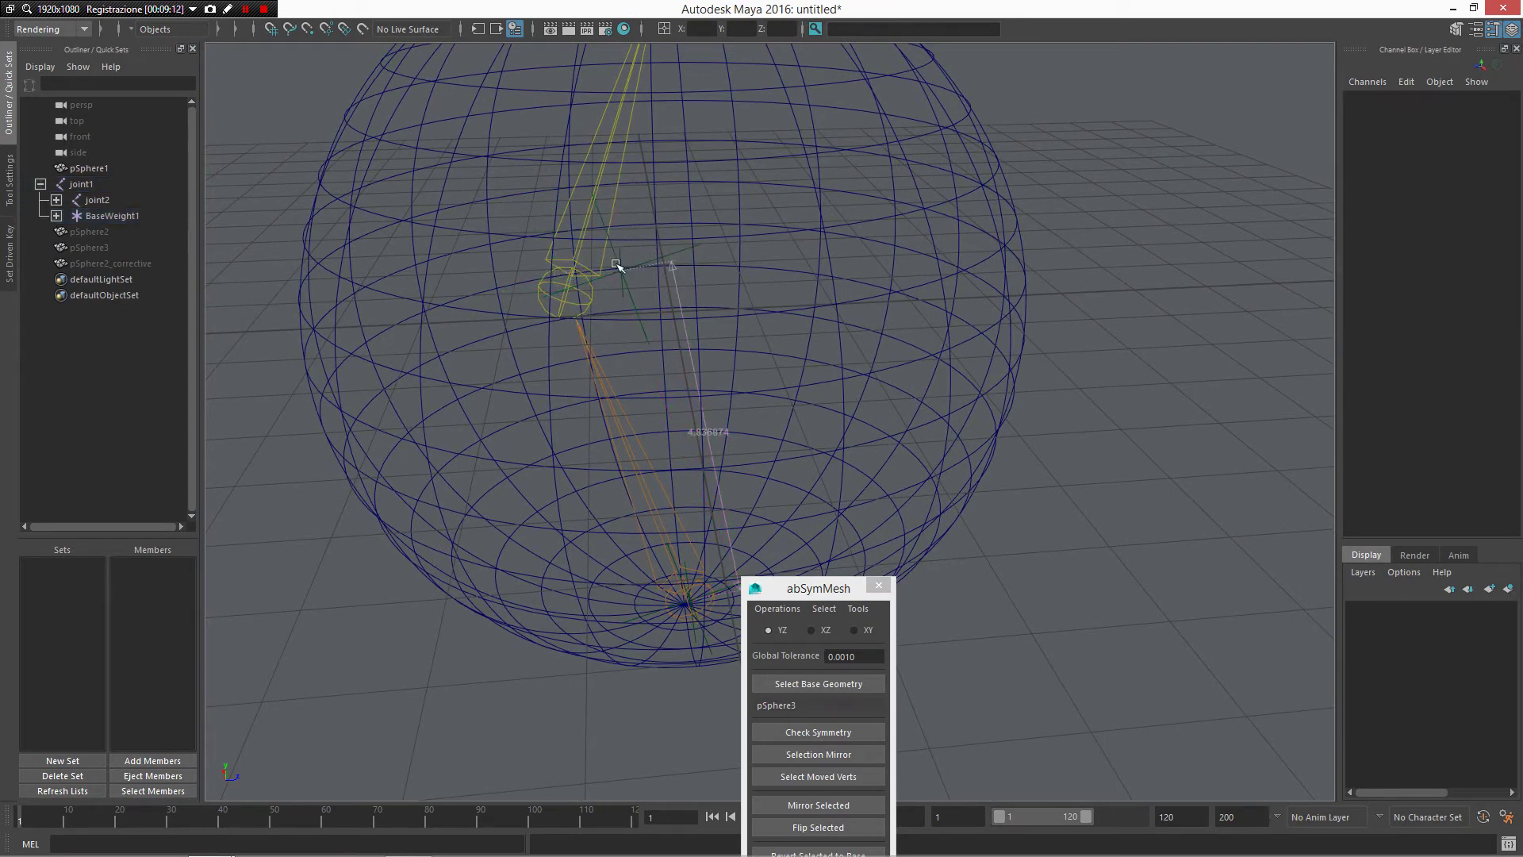
left_click(618, 264)
middle_click_drag(622, 195, 600, 112)
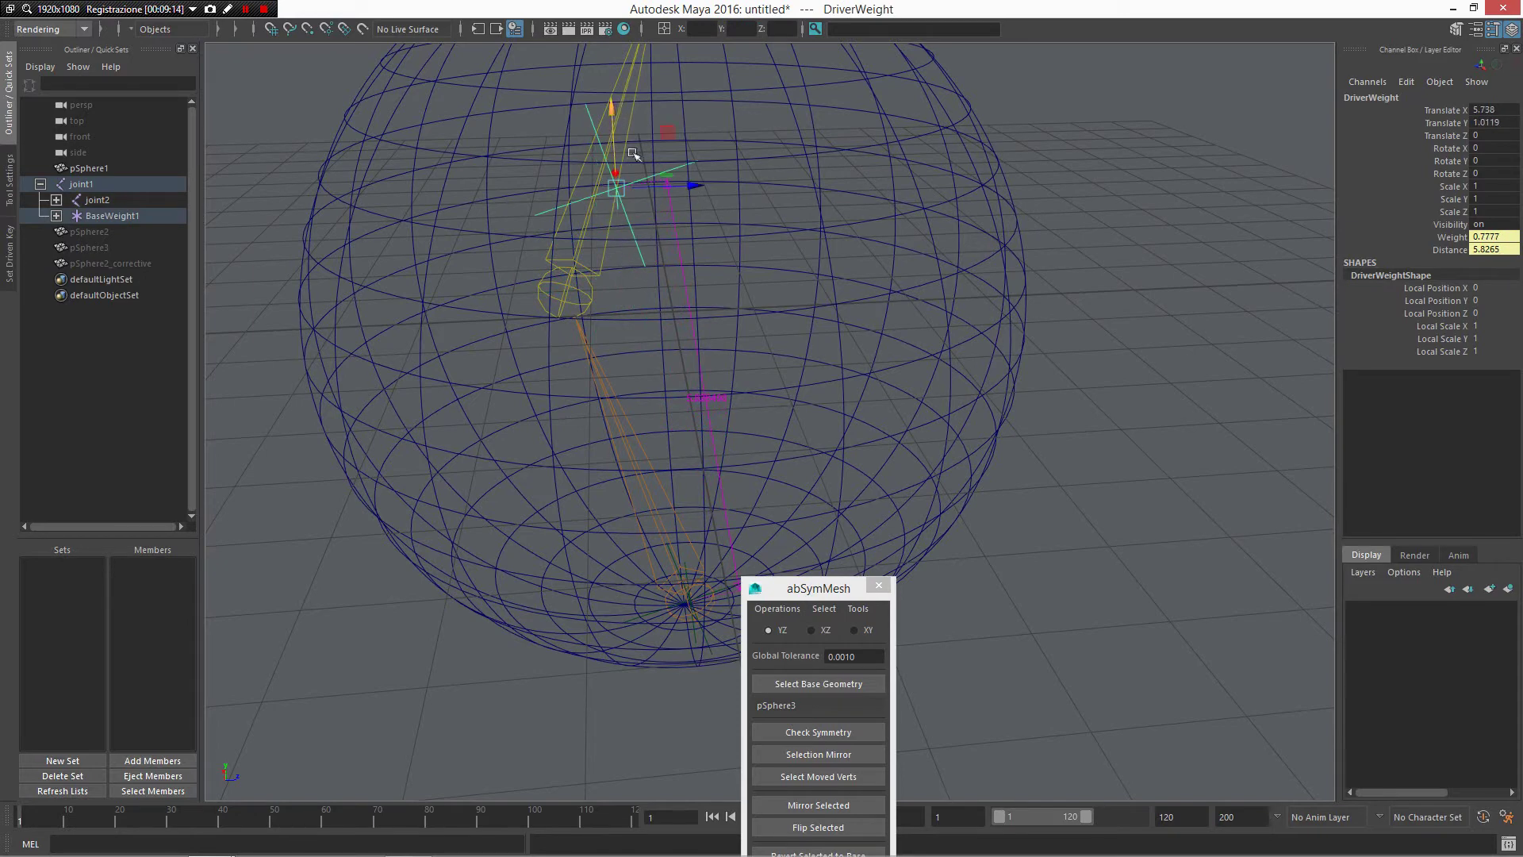
left_click_drag(683, 183, 685, 183)
Step: Parent the DriverWeight locator to joint2
left_click_drag(794, 222, 849, 207, "alt")
middle_click_drag(848, 206, 775, 130, "alt")
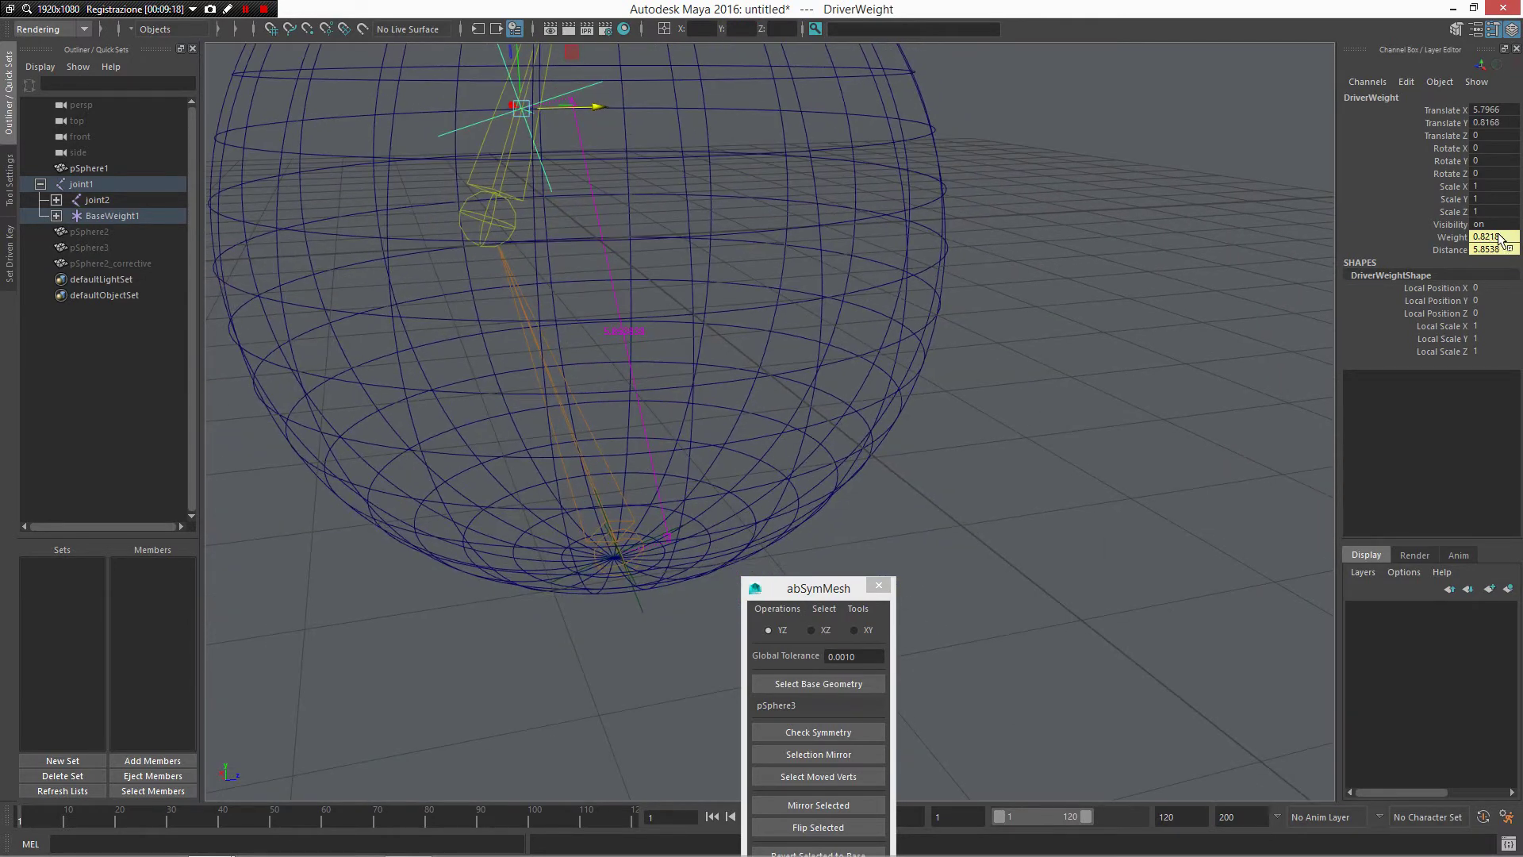
right_click_drag(839, 408, 964, 428, "alt")
middle_click_drag(963, 429, 1001, 377, "alt")
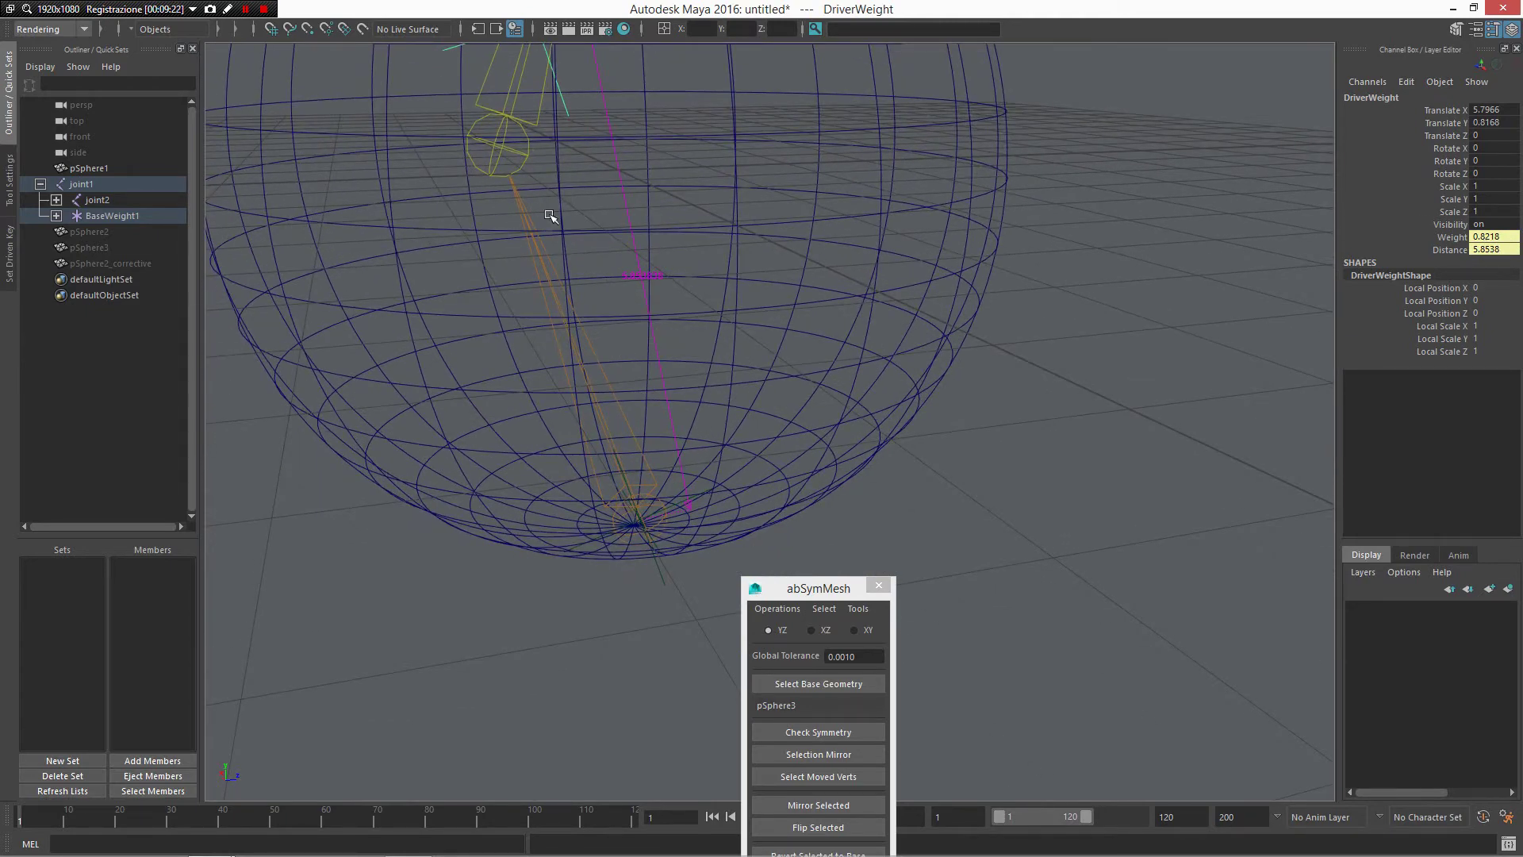
left_click_drag(751, 272, 665, 331, "alt")
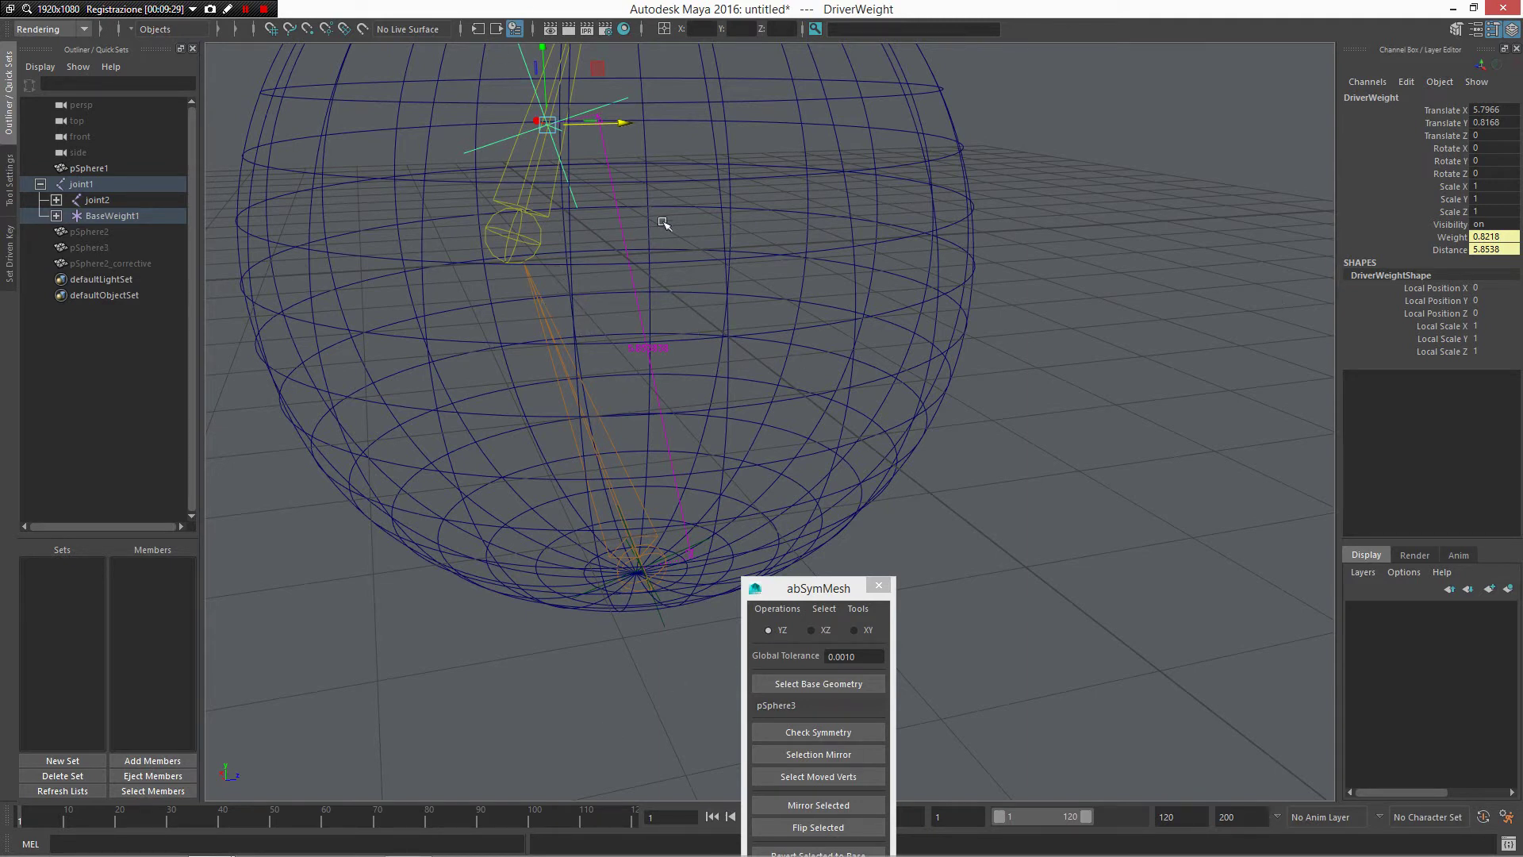
left_click_drag(867, 414, 820, 344, "alt")
left_click(638, 204)
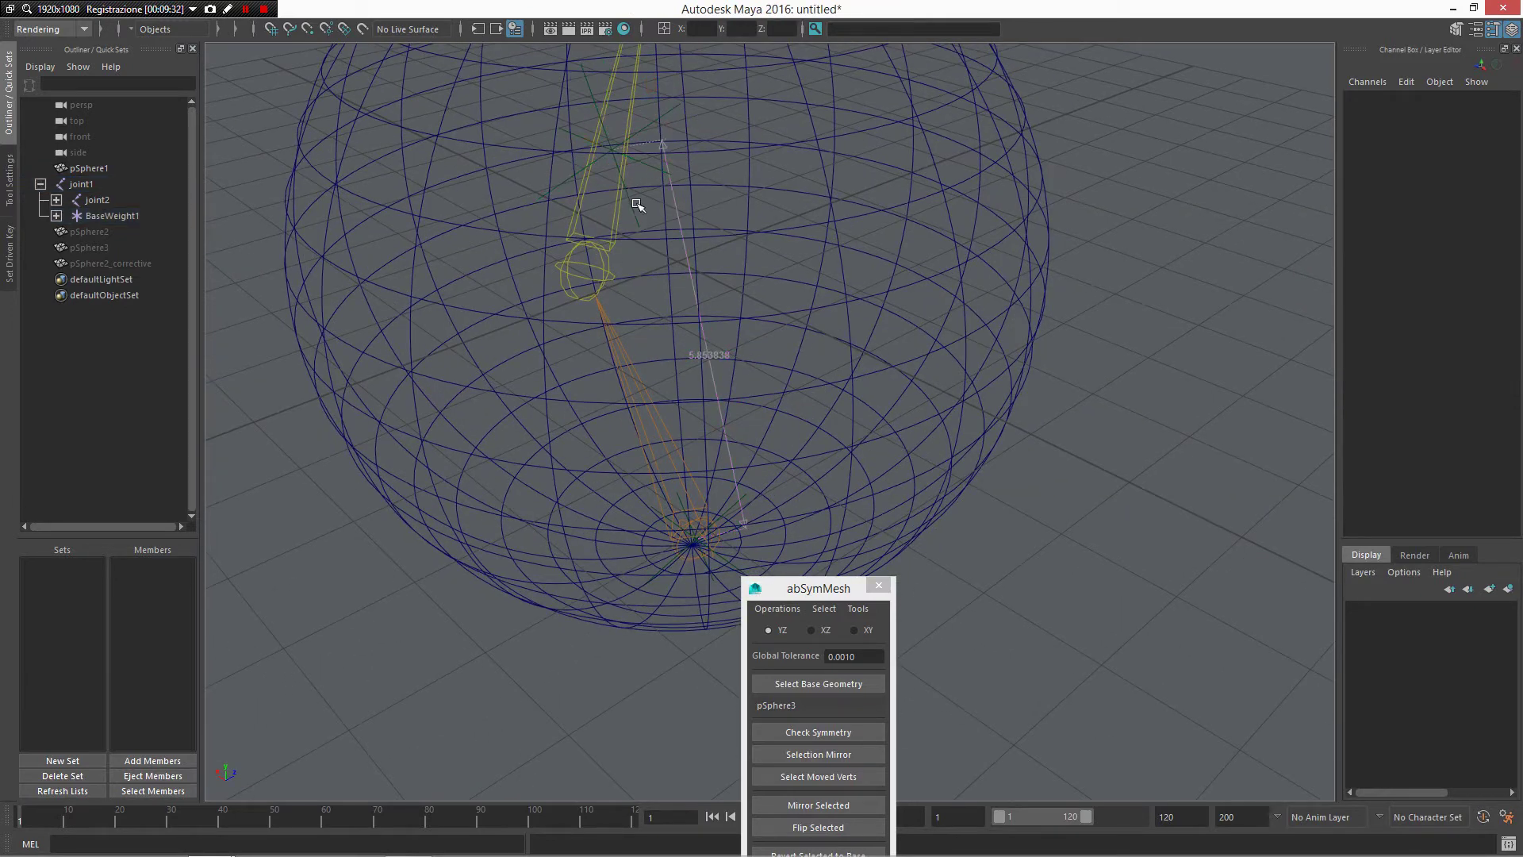
left_click(634, 212)
left_click(608, 237, "shift")
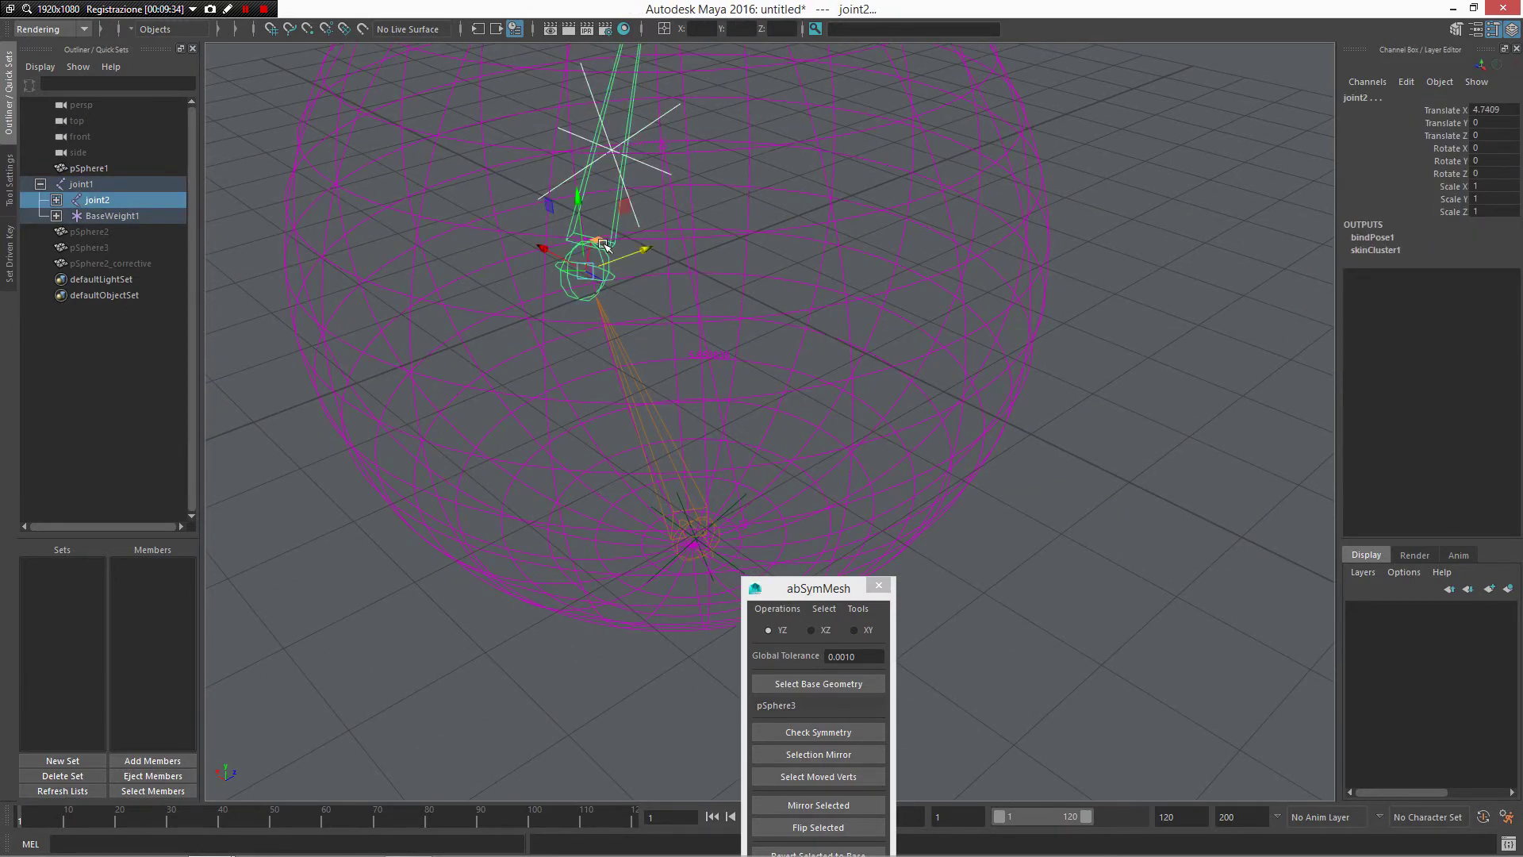
scroll(633, 254, "down", 2)
left_click_drag(608, 215, 679, 290, "alt")
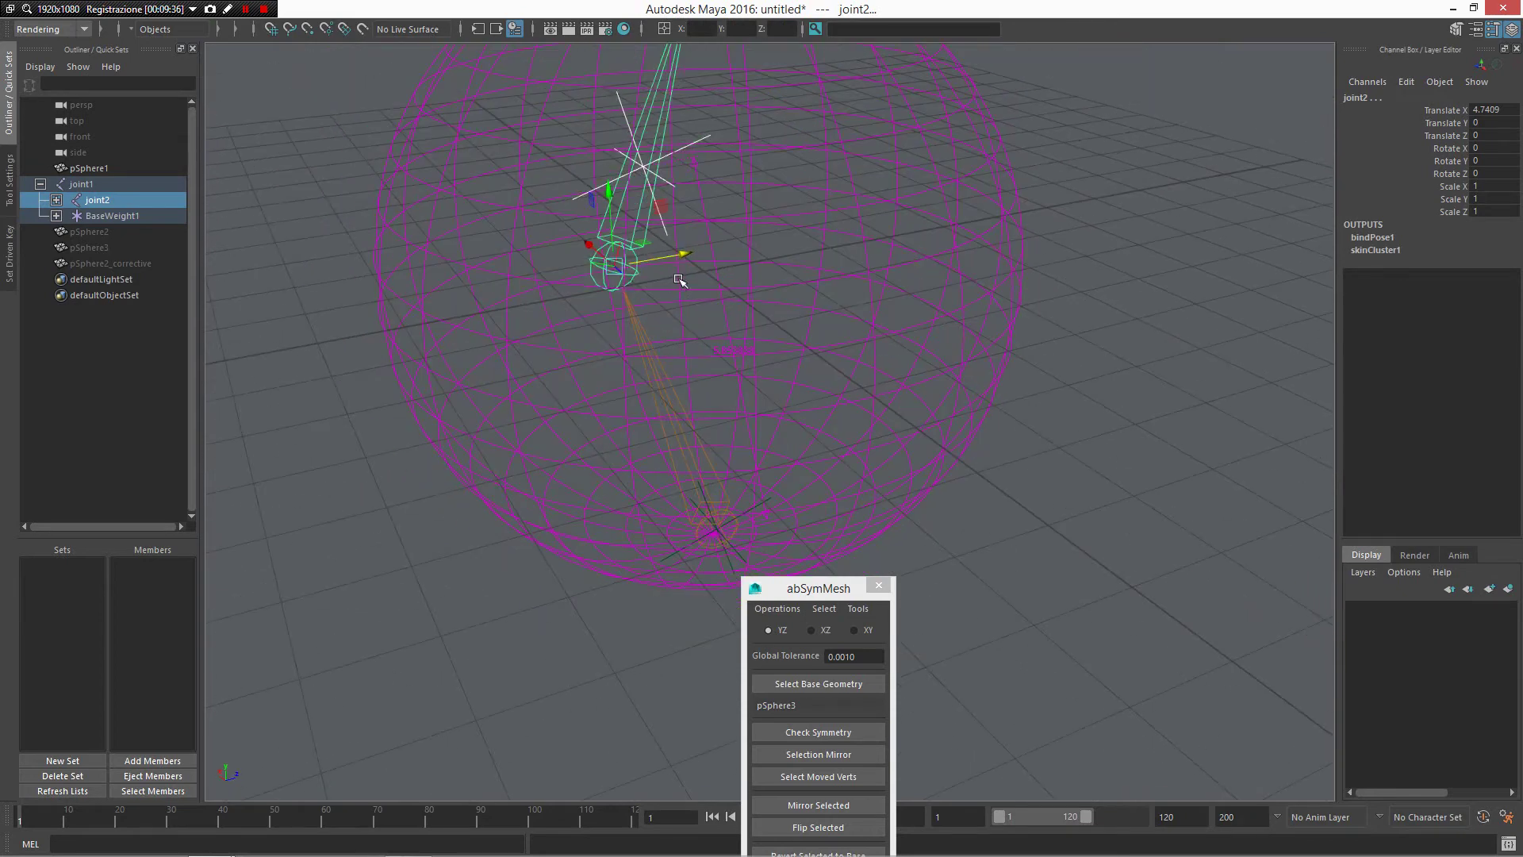
key("p")
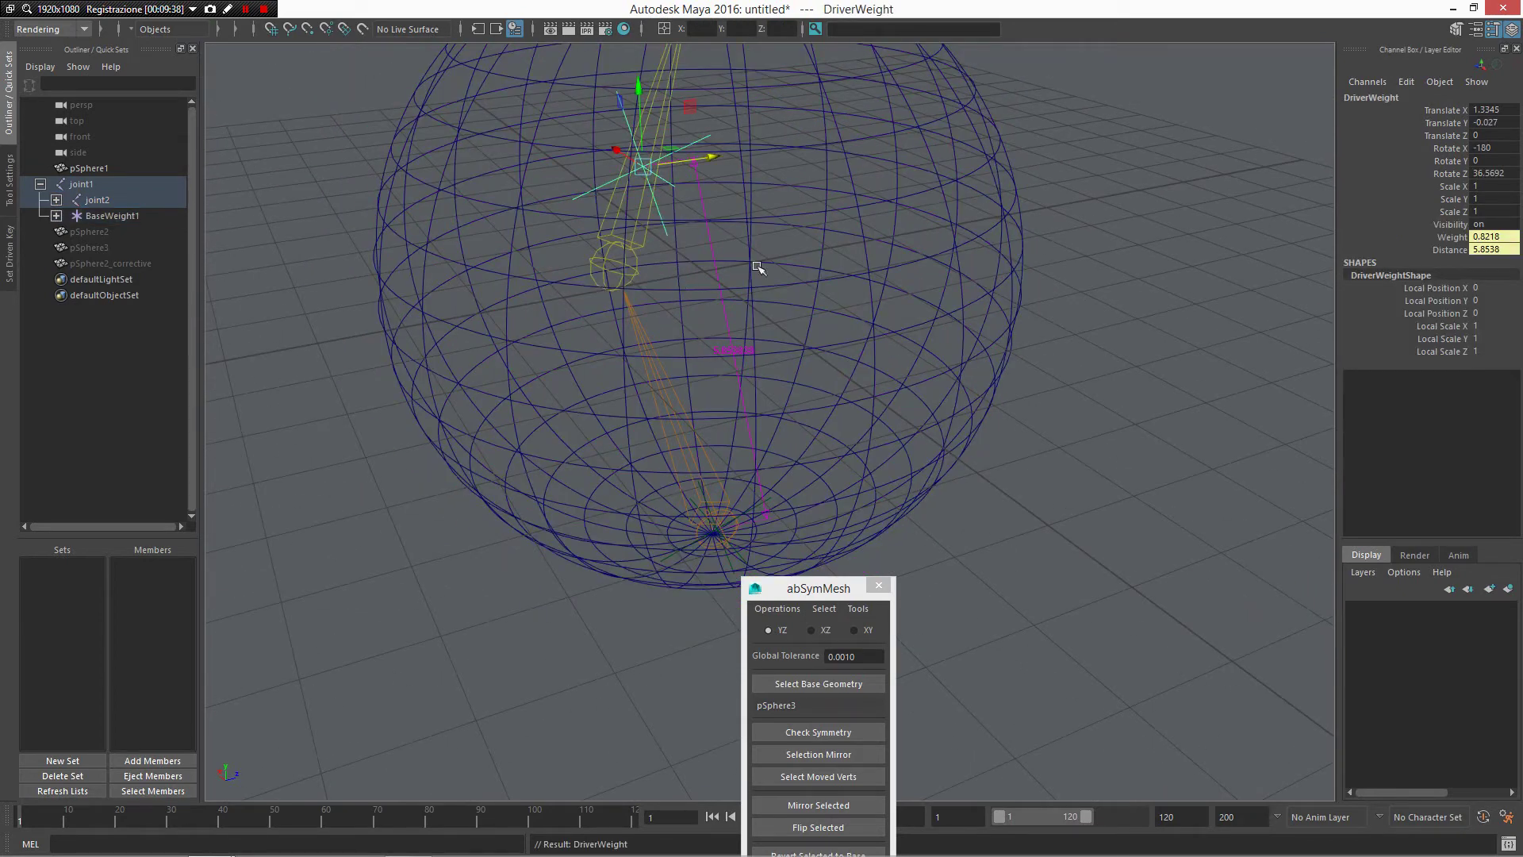
Step: Rotate joint2 back and forth about its Z axis to test the driver, ending at about -49.8 degrees
scroll(758, 269, "down", 4)
left_click(671, 298)
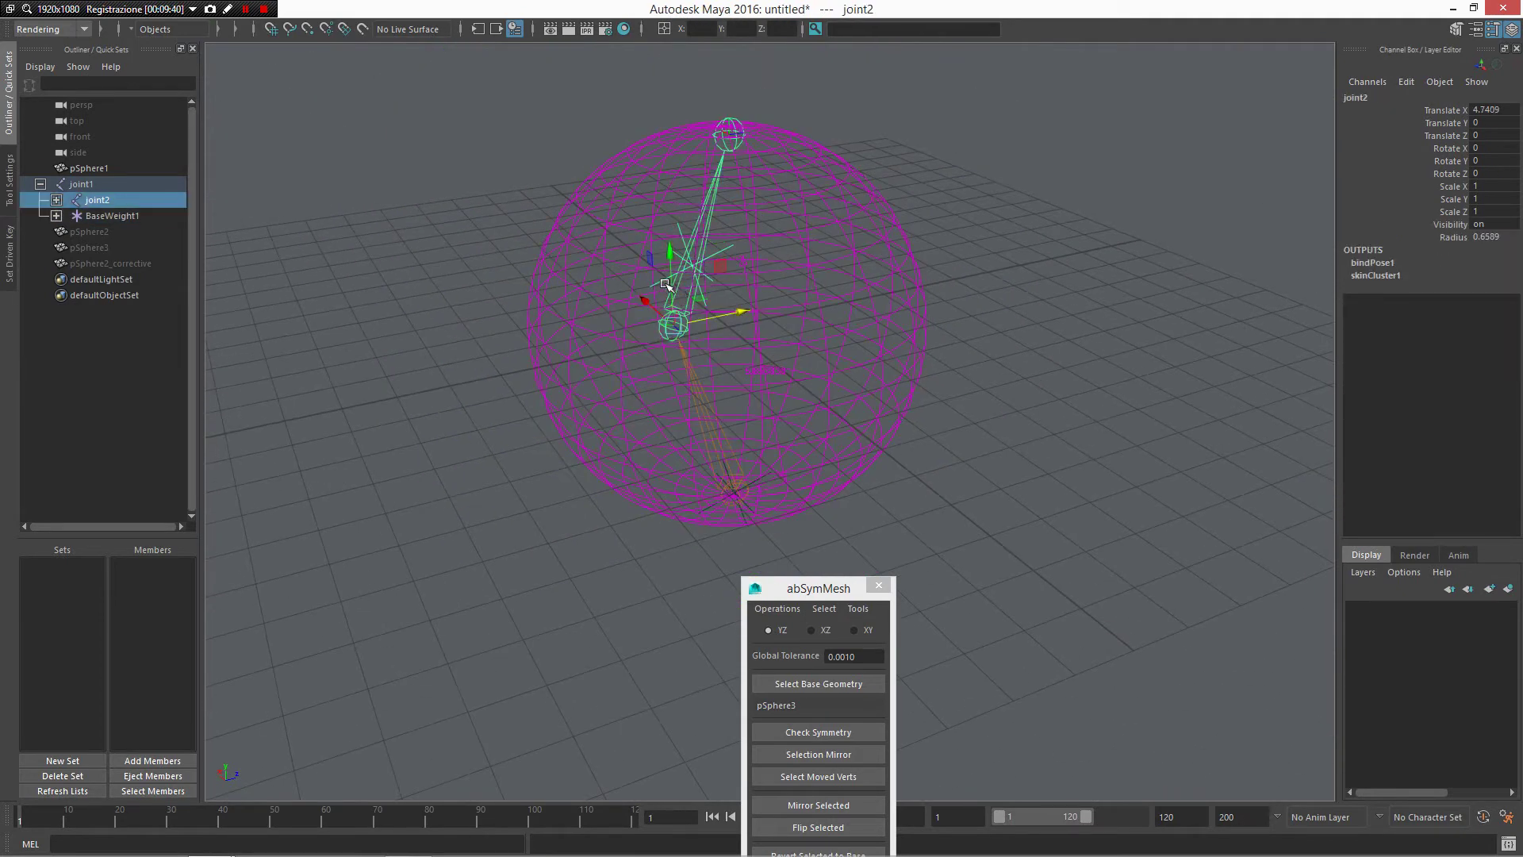
key("e")
left_click_drag(647, 270, 808, 468)
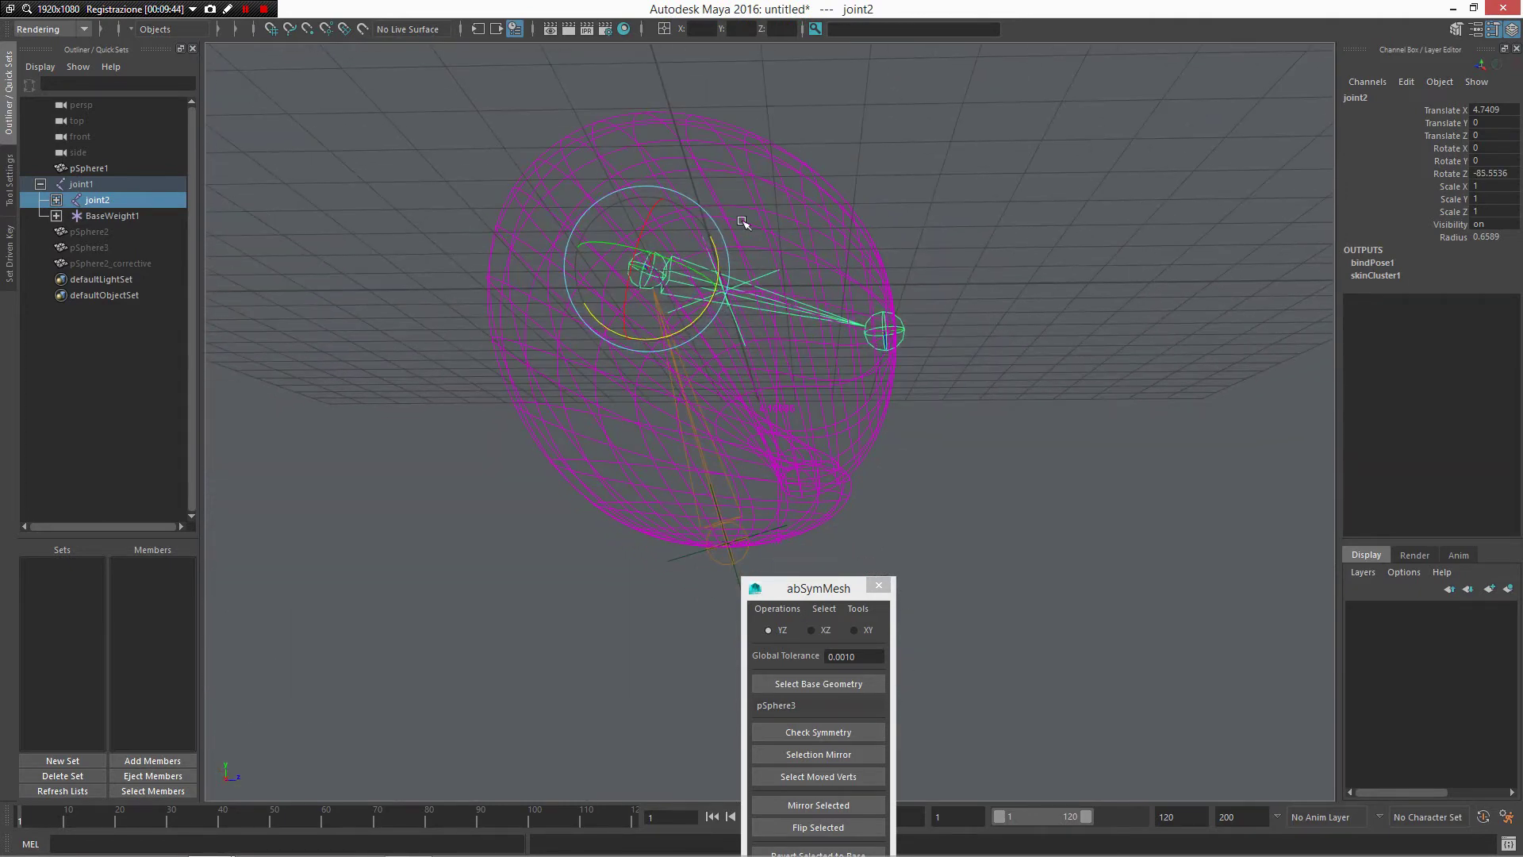
left_click_drag(720, 270, 730, 459)
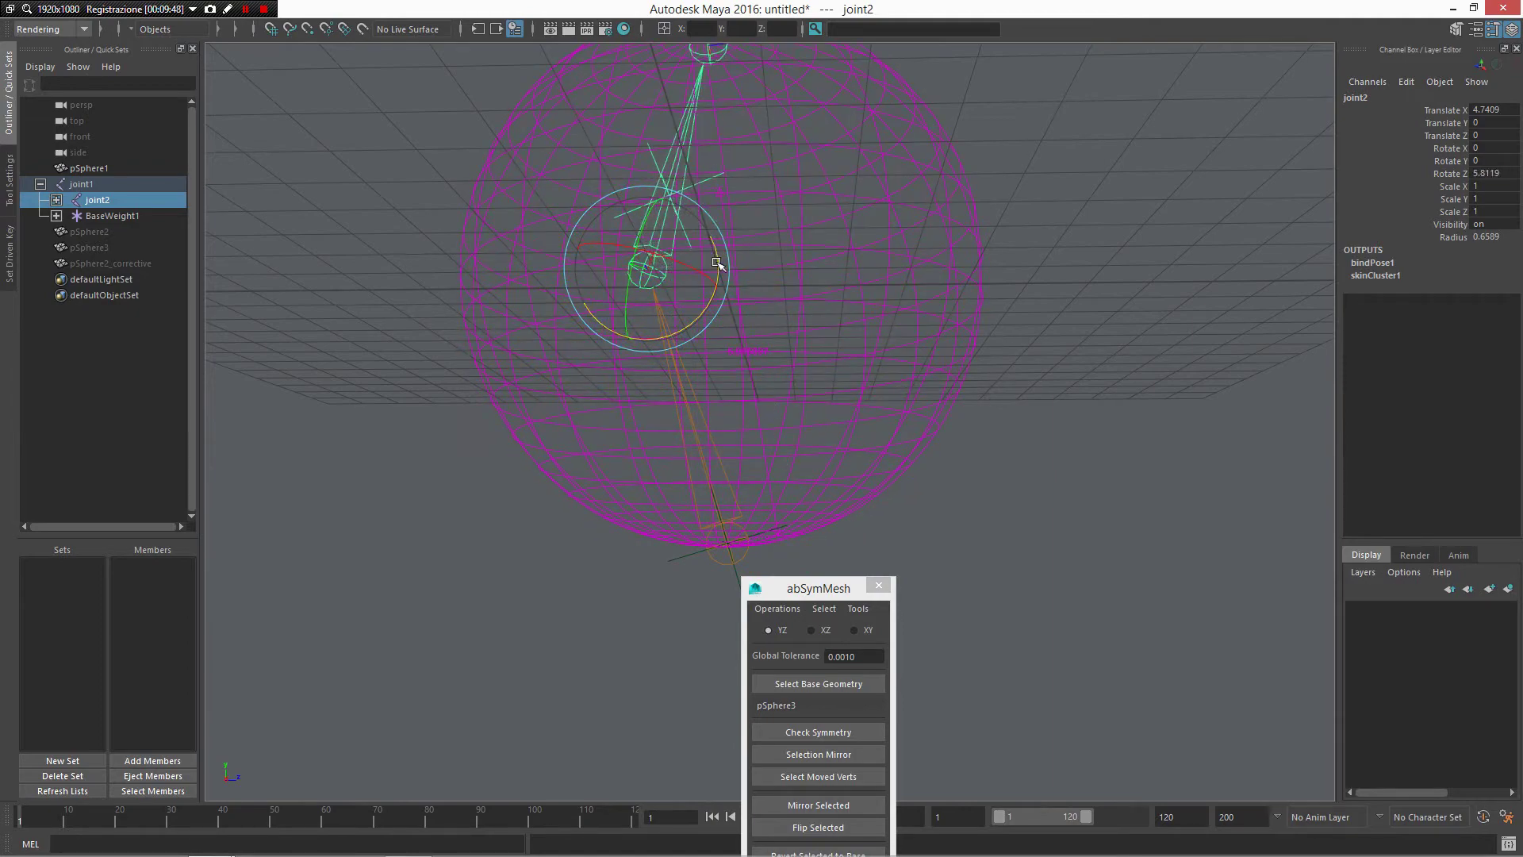
left_click_drag(717, 262, 670, 513)
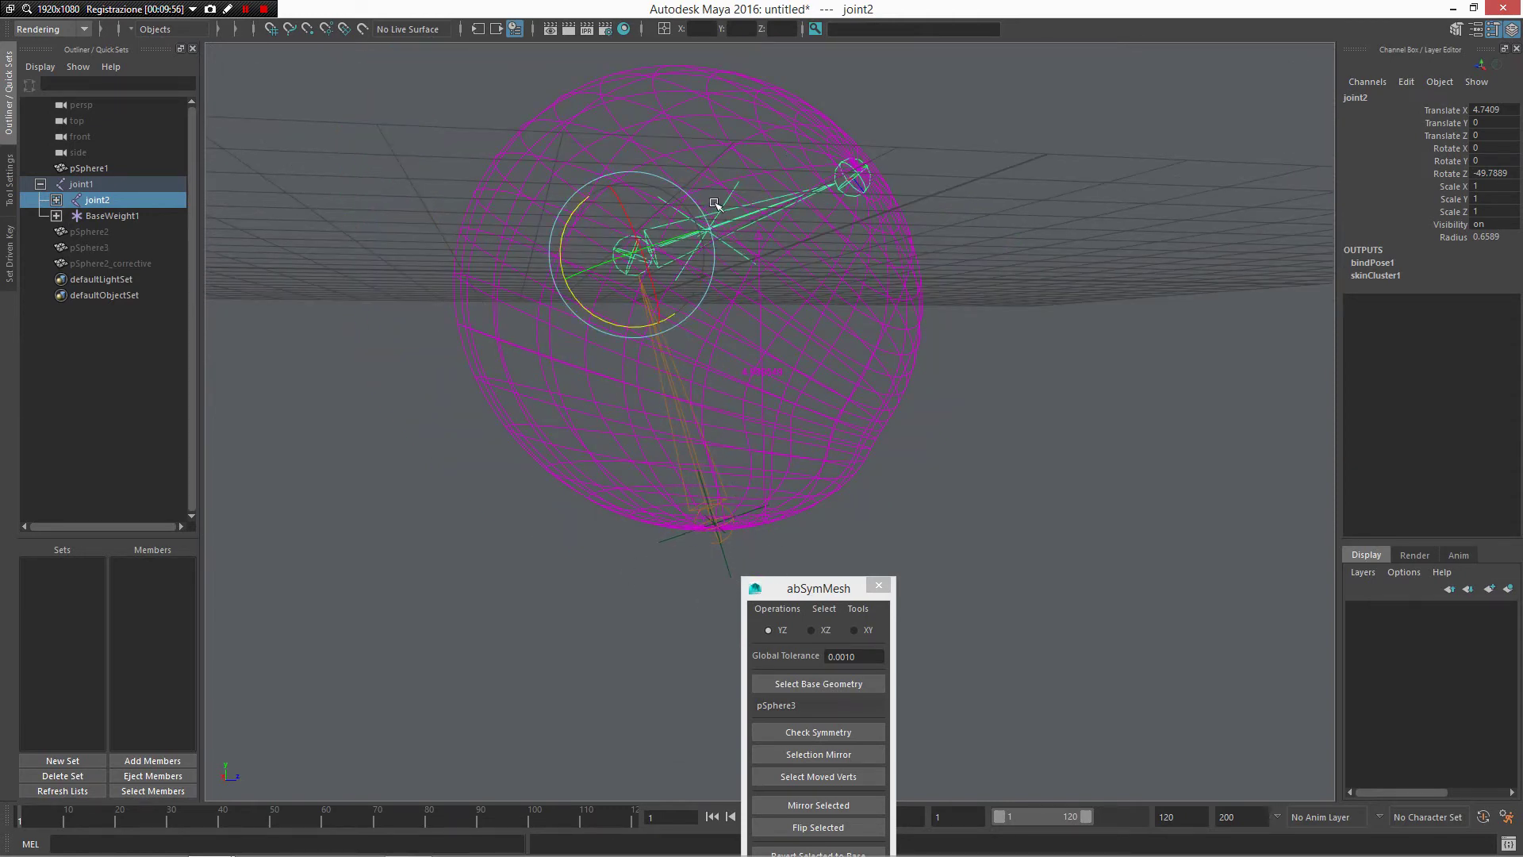
Step: Reselect joint2 and set its Rotate Z to -60
left_click(732, 187)
left_click(725, 195)
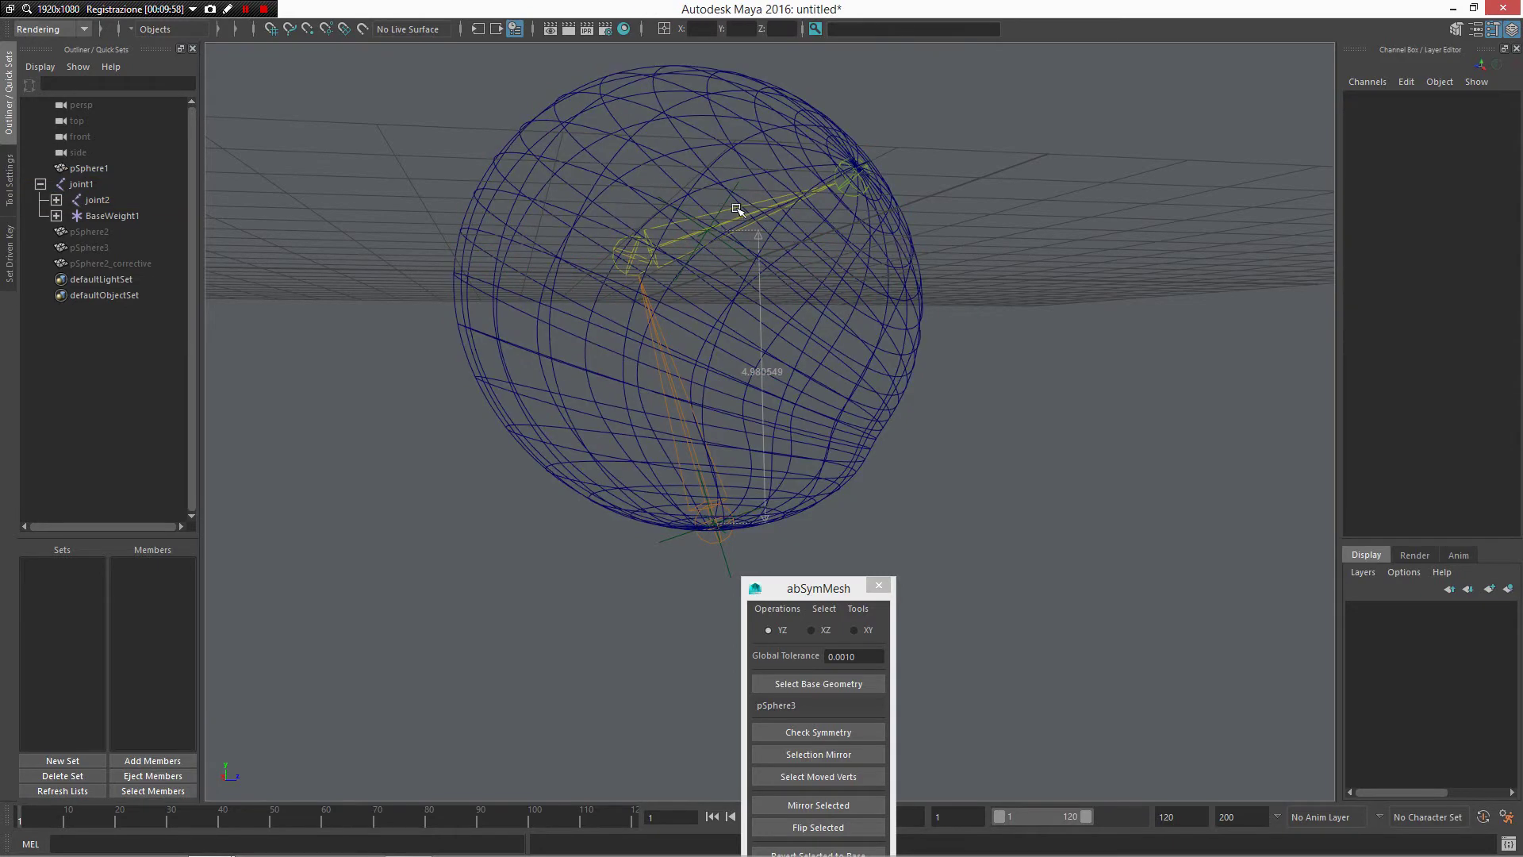
left_click(722, 203)
left_click(952, 338)
left_click(640, 242)
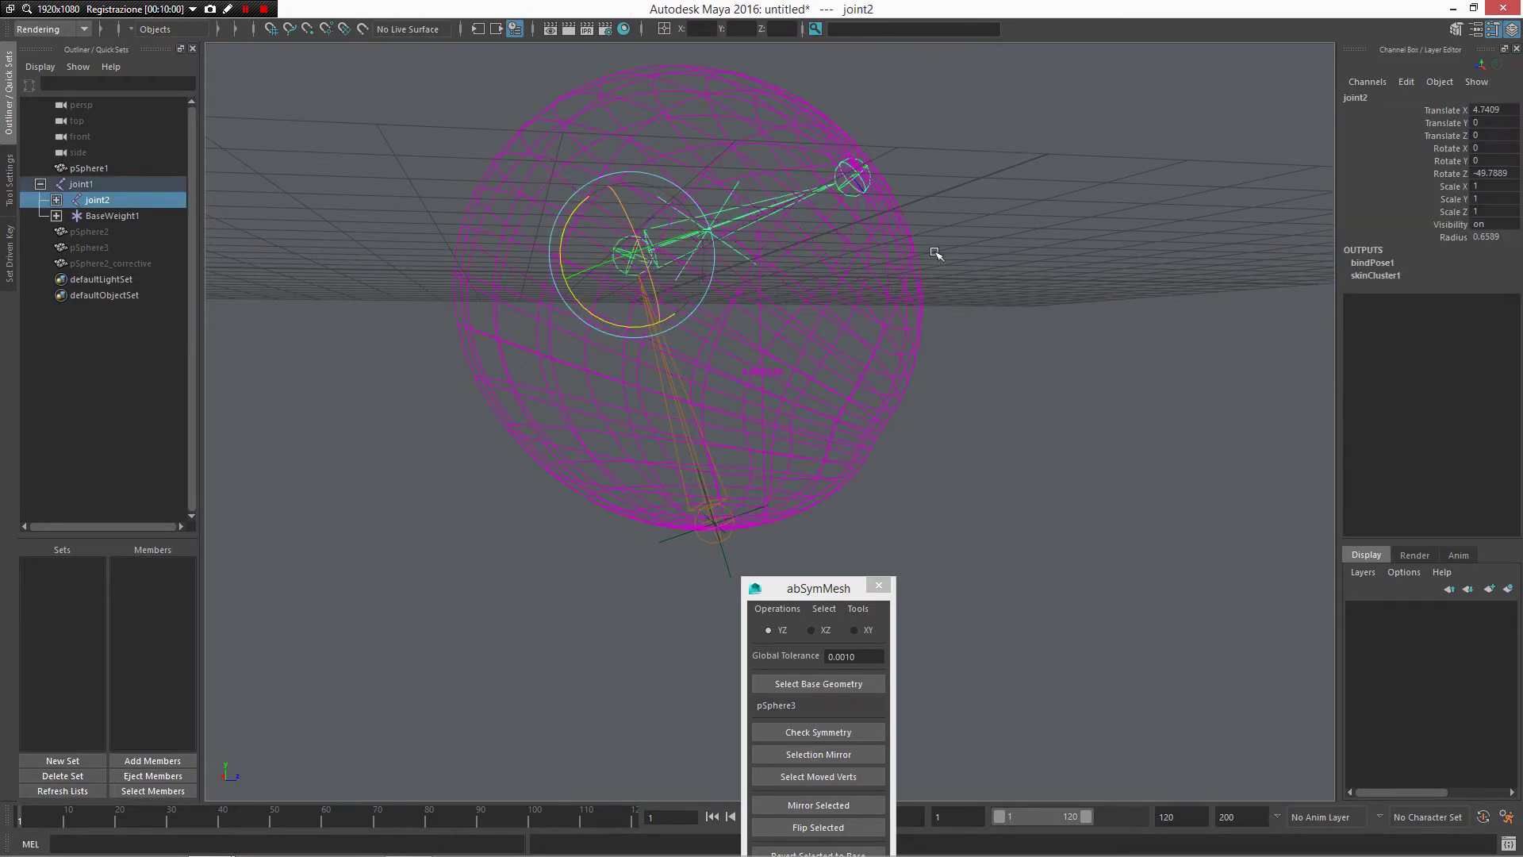
double_click(1506, 173)
type("-60")
key("Return")
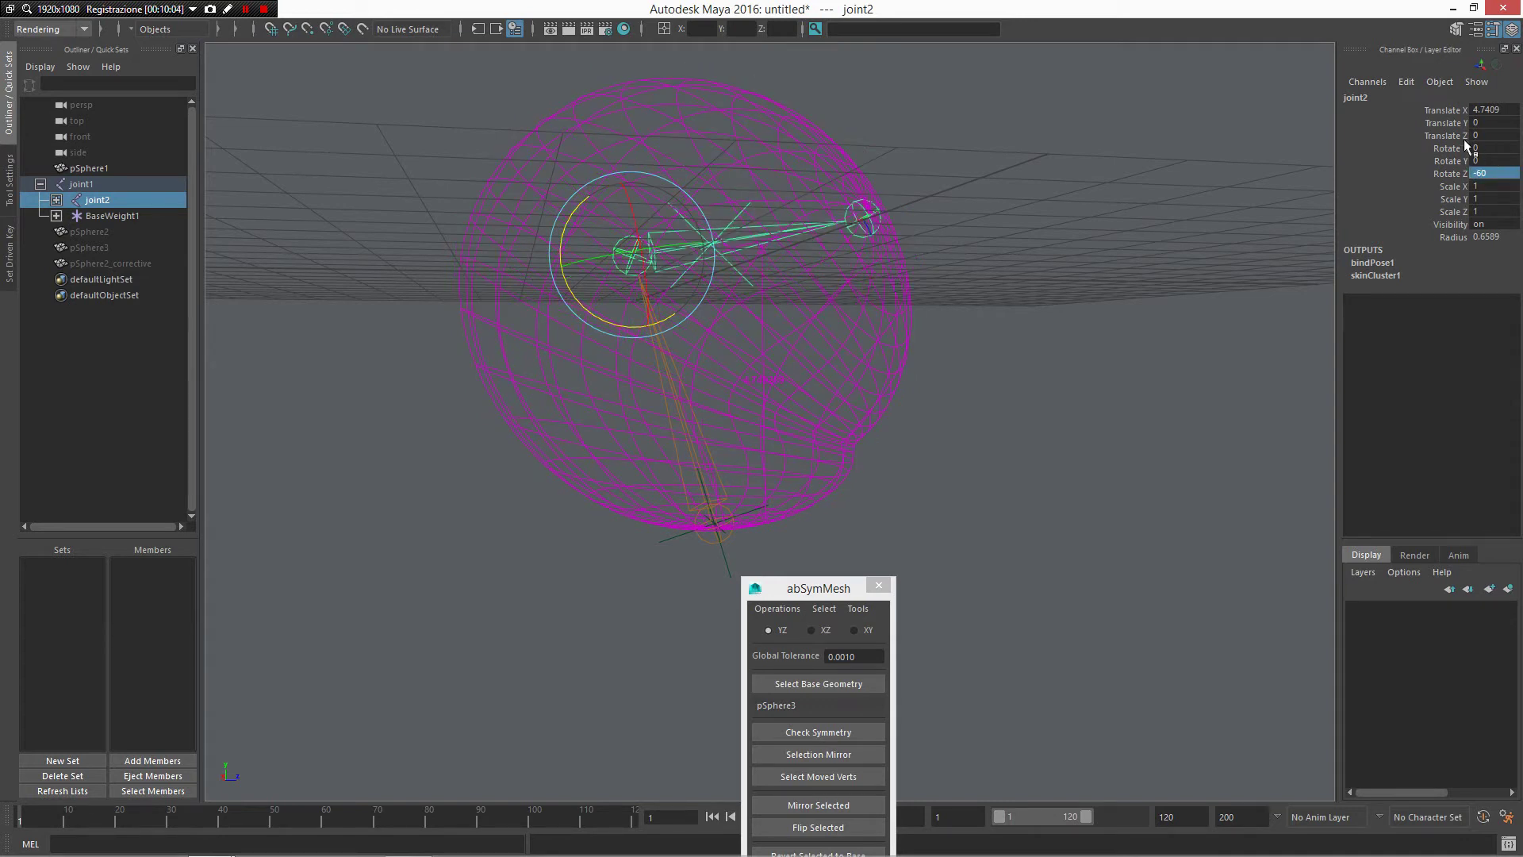
Step: Select the DriverWeight locator and check its Weight and Distance values in the bent pose
left_click(815, 254)
left_click(742, 263)
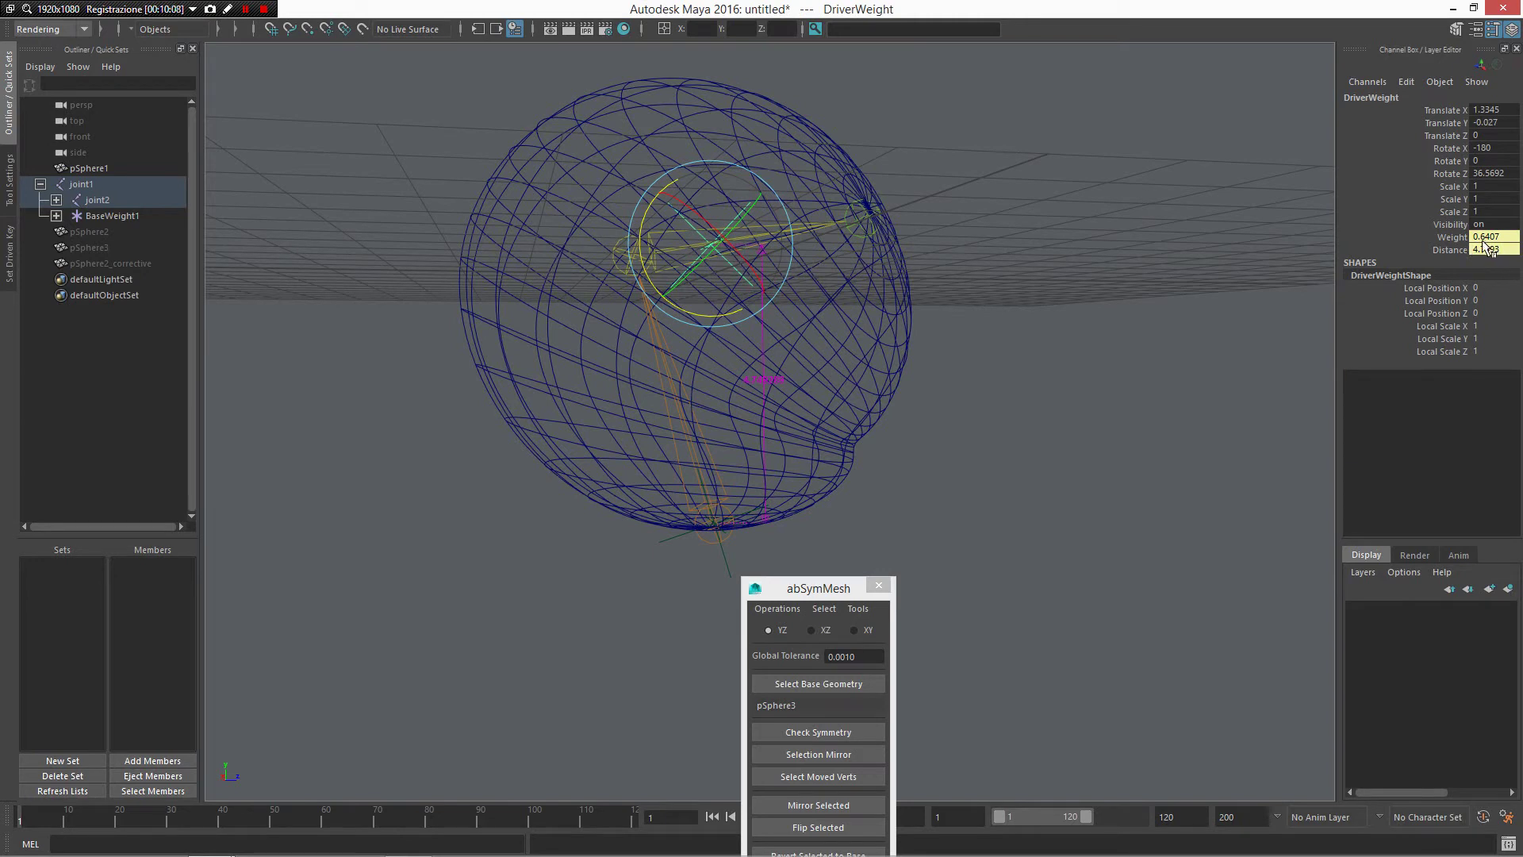
mouse_move(1484, 248)
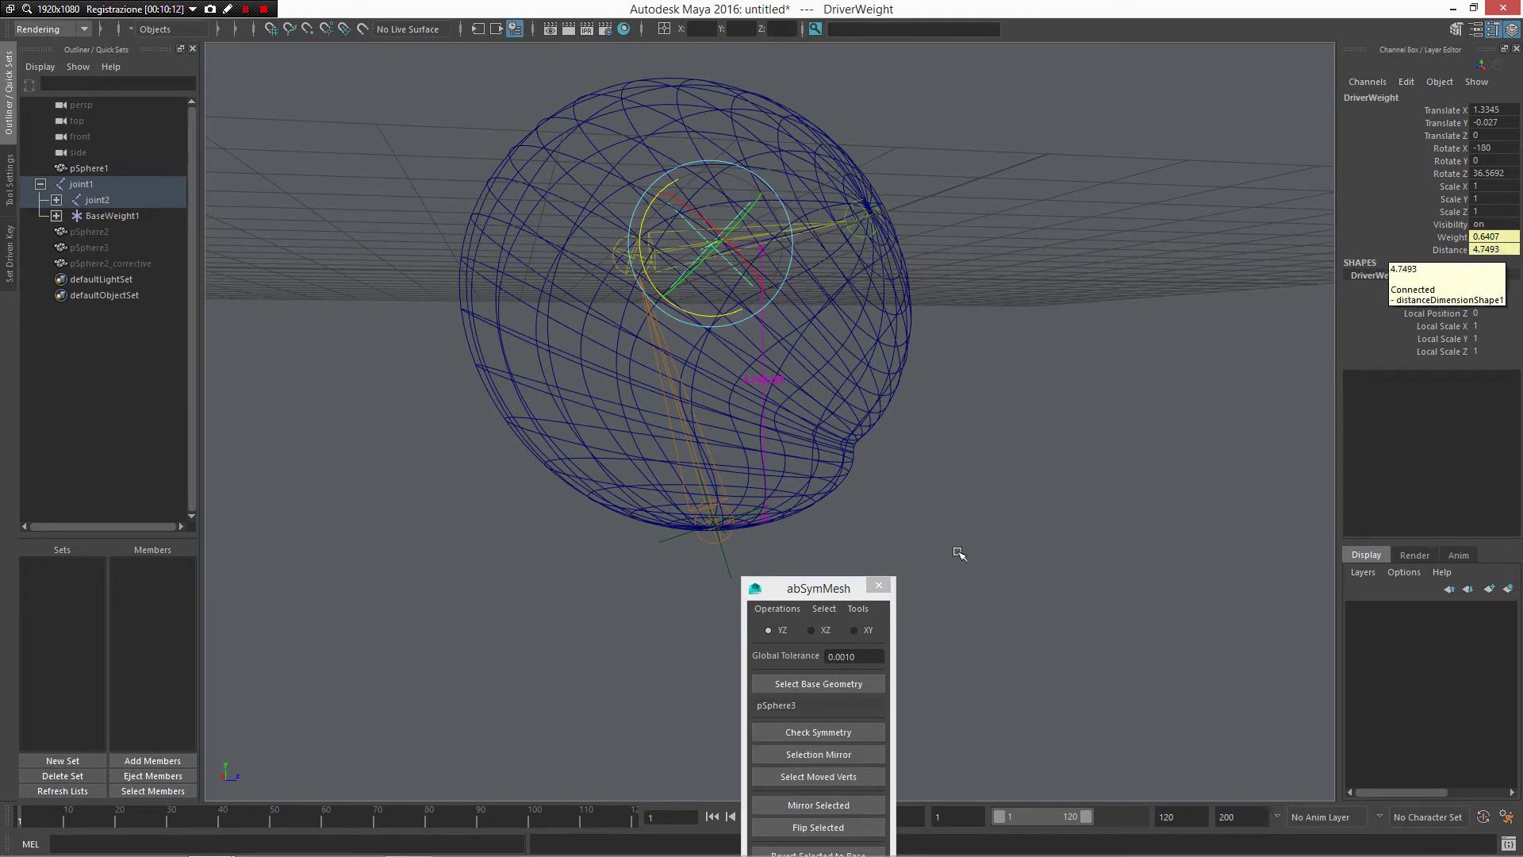
left_click(611, 258)
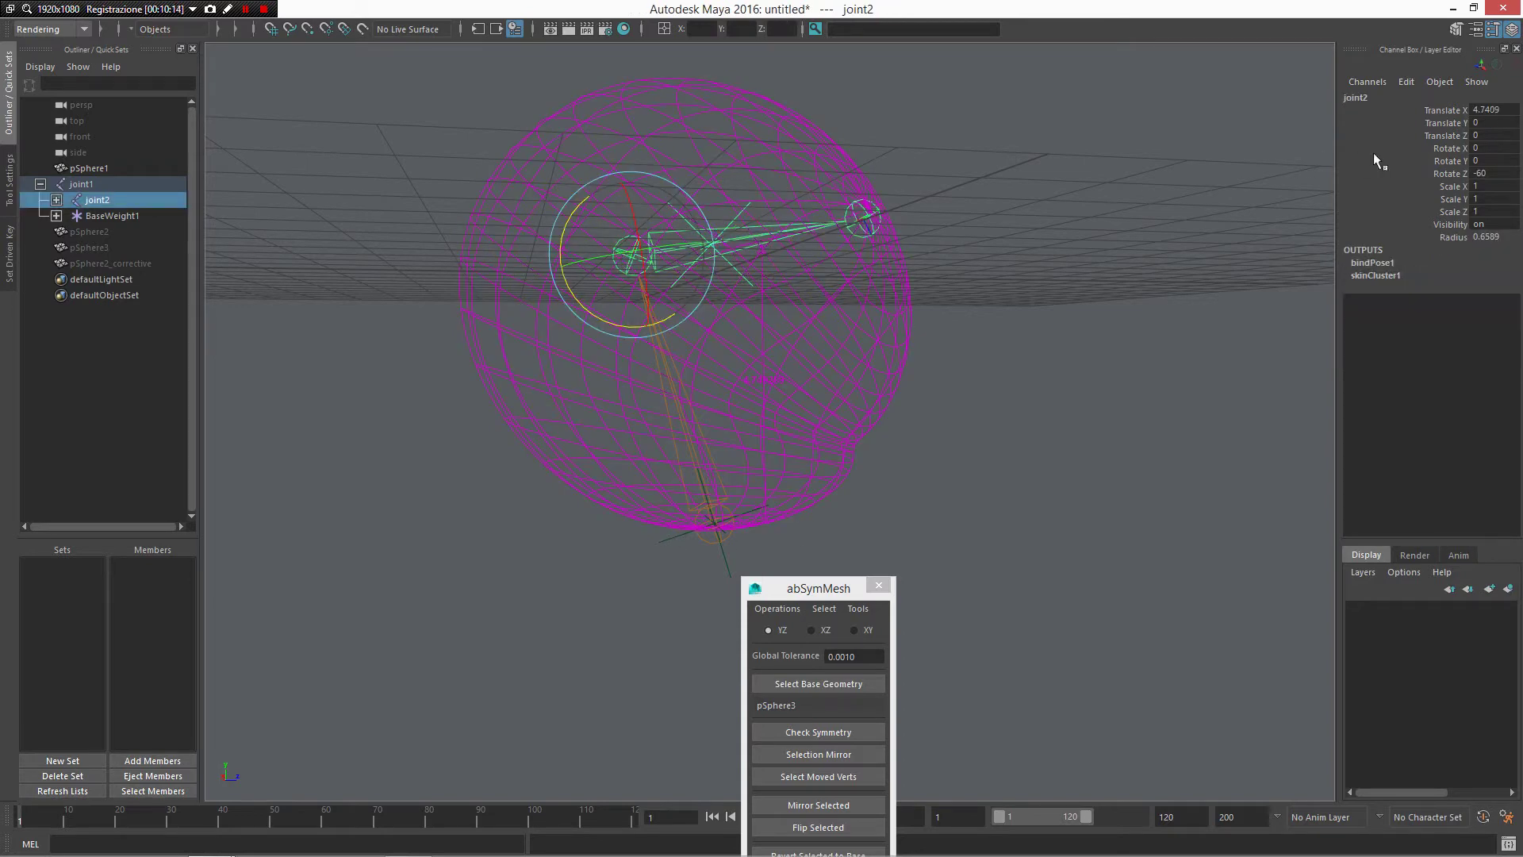
double_click(1486, 111)
type("0")
key("Return")
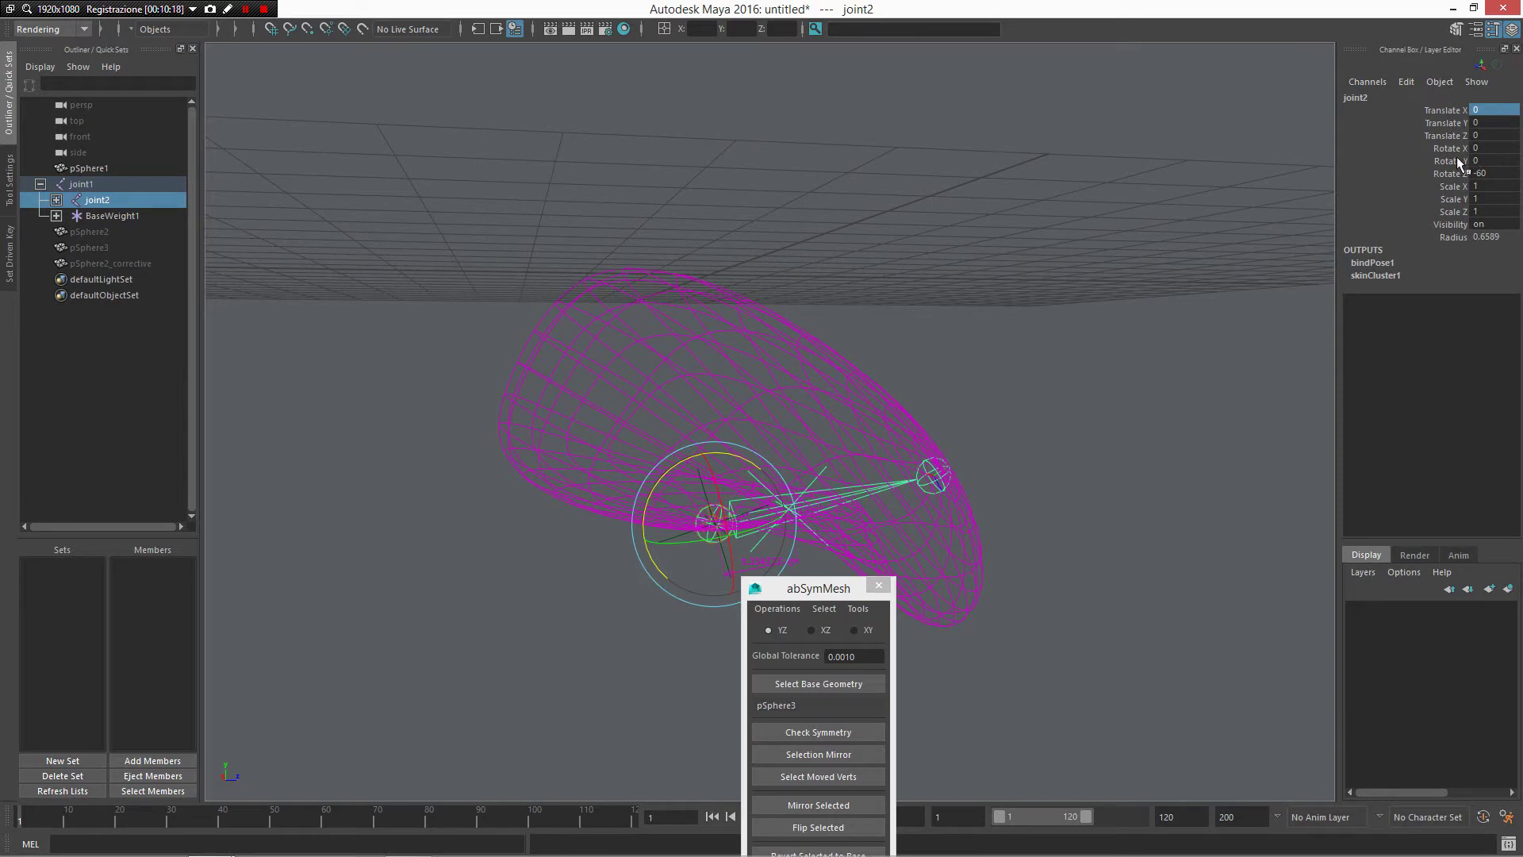
key("ctrl+z")
Step: Set joint2's Rotate Z to 0 to bring the bone back to its rest pose
double_click(1494, 173)
left_click_drag(1500, 173, 1458, 173)
type("0")
key("Return")
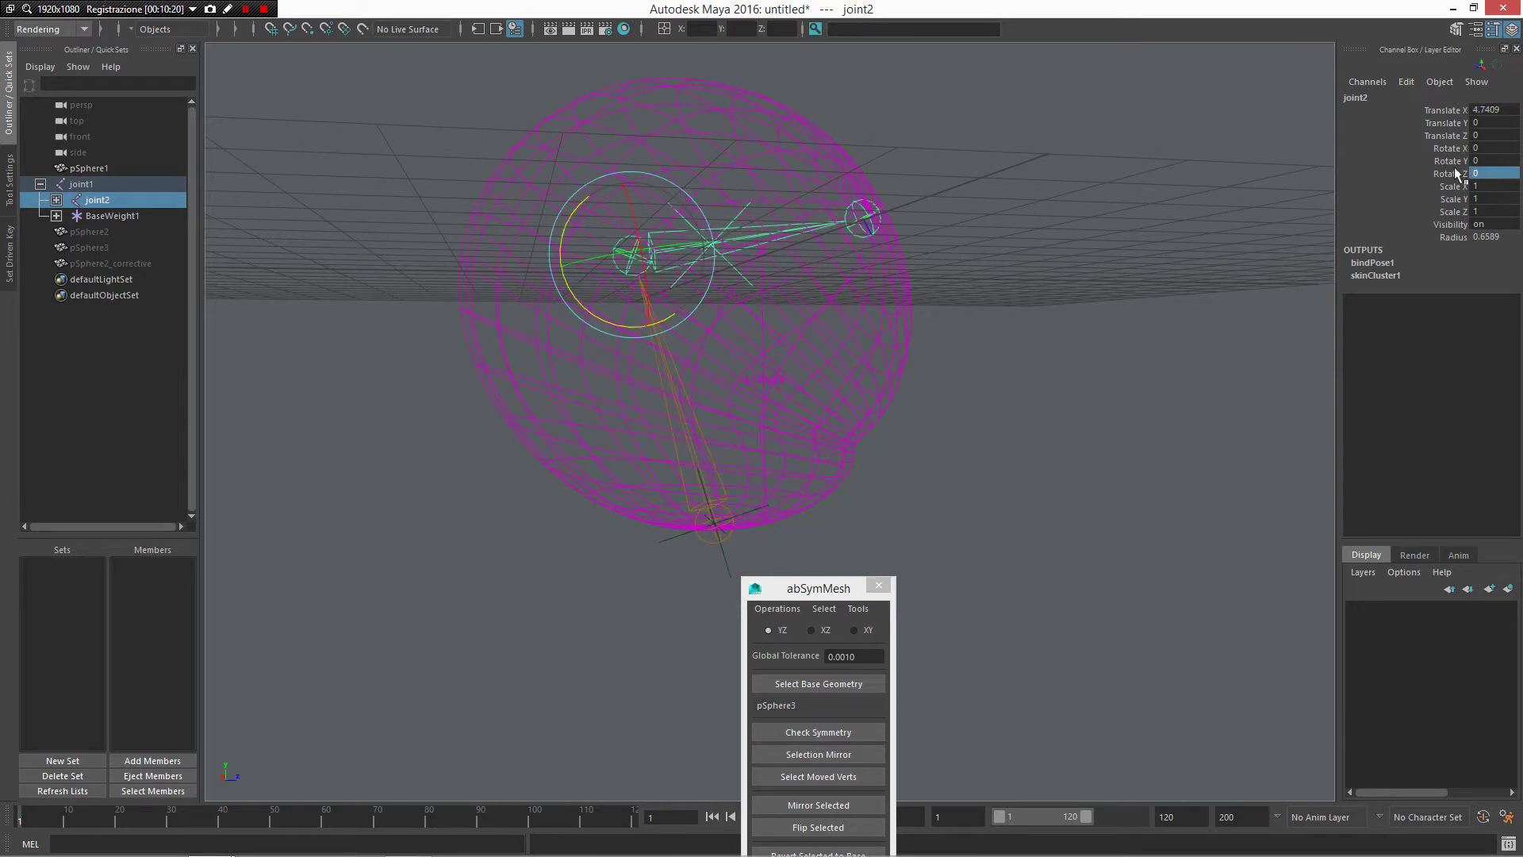
left_click(1168, 207)
left_click(665, 178)
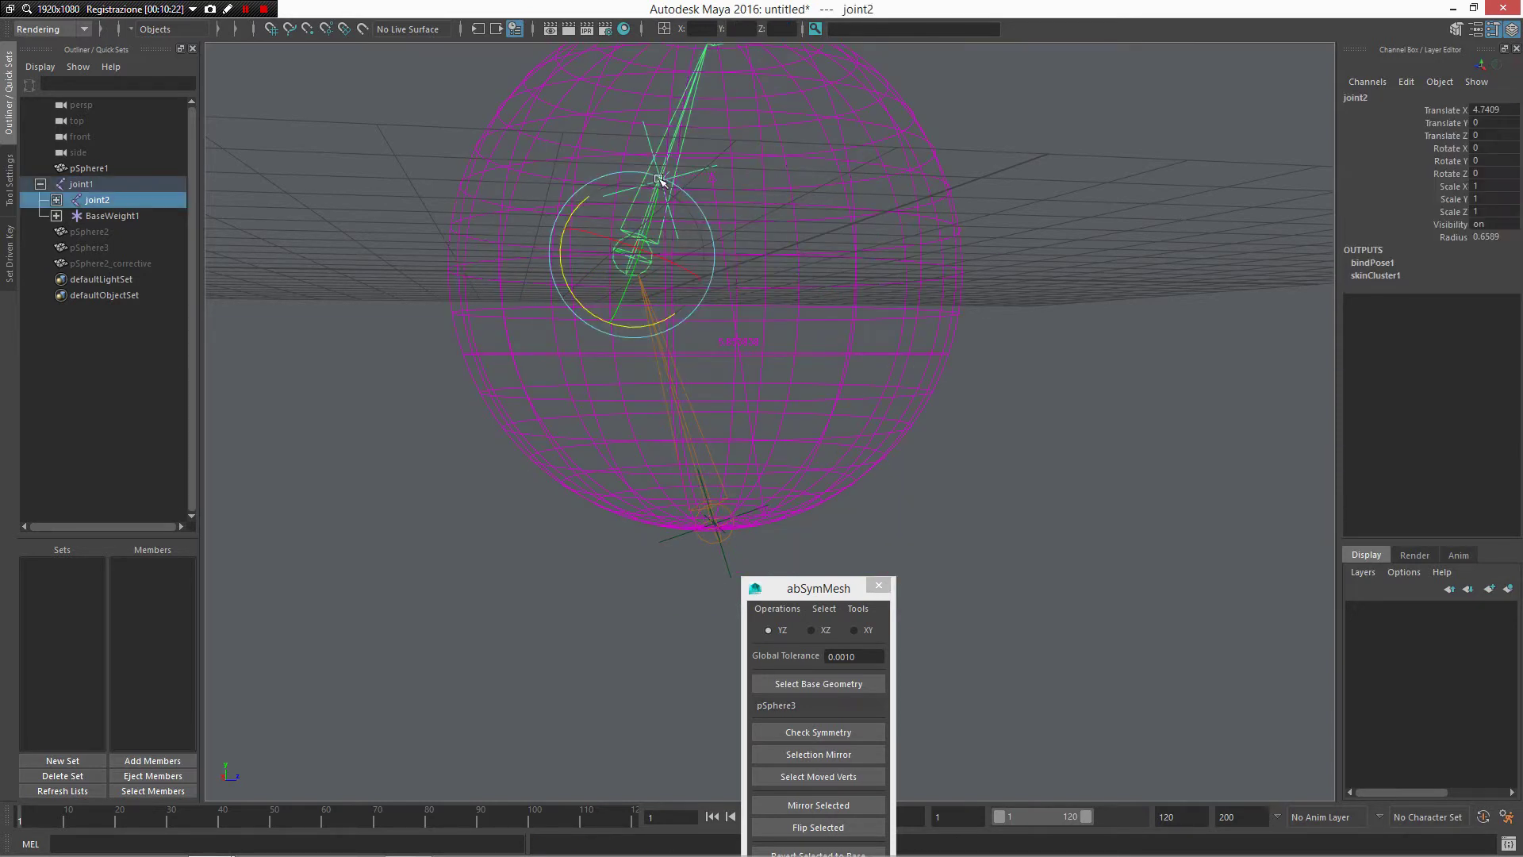
Step: Clear the joint2 selection and select the DriverWeight locator inside the sphere
left_click(967, 258)
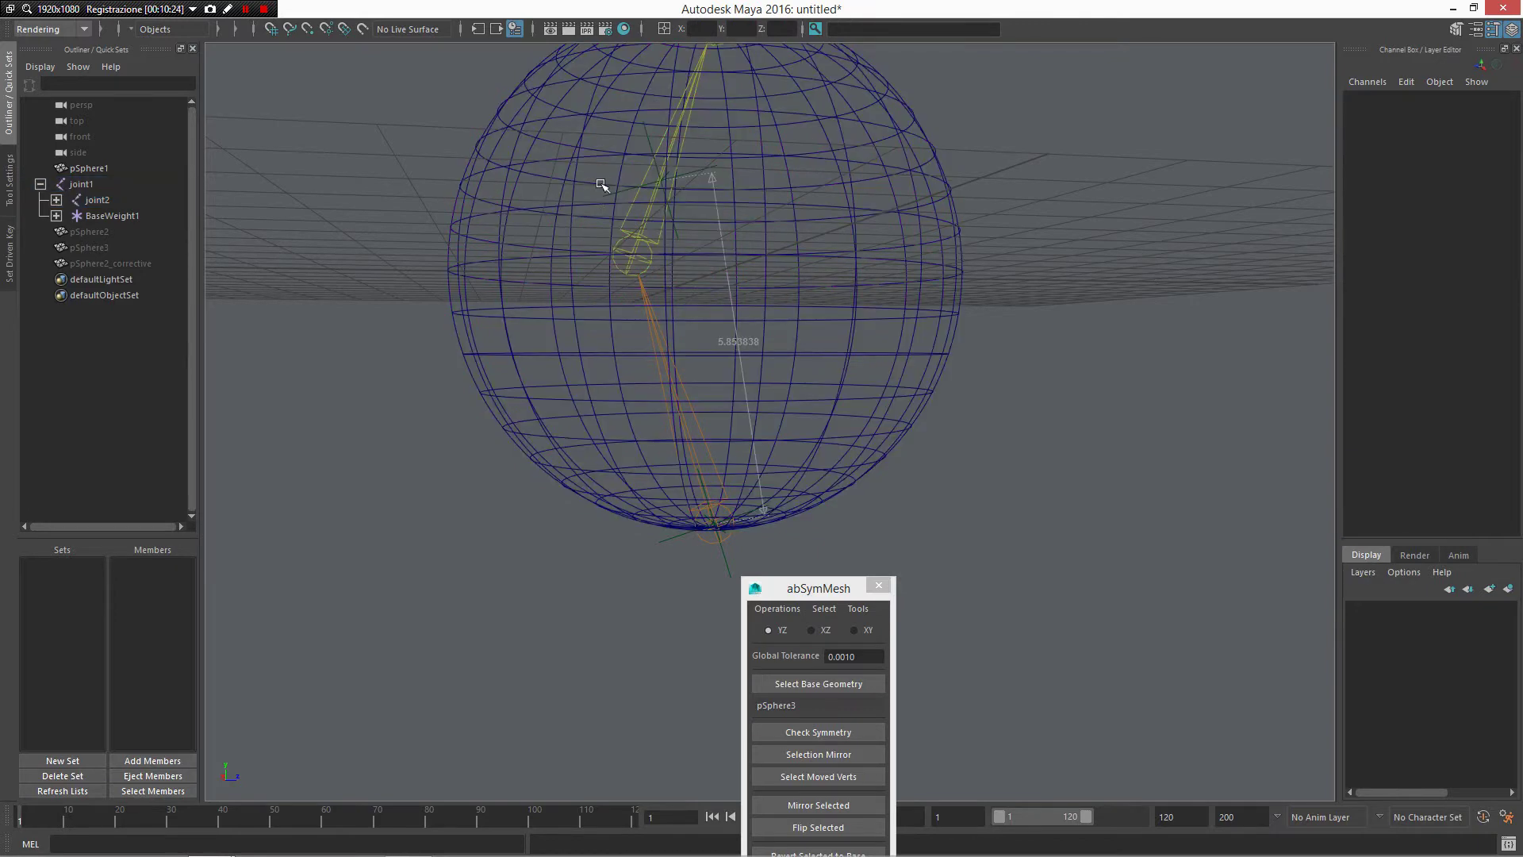
left_click(623, 188)
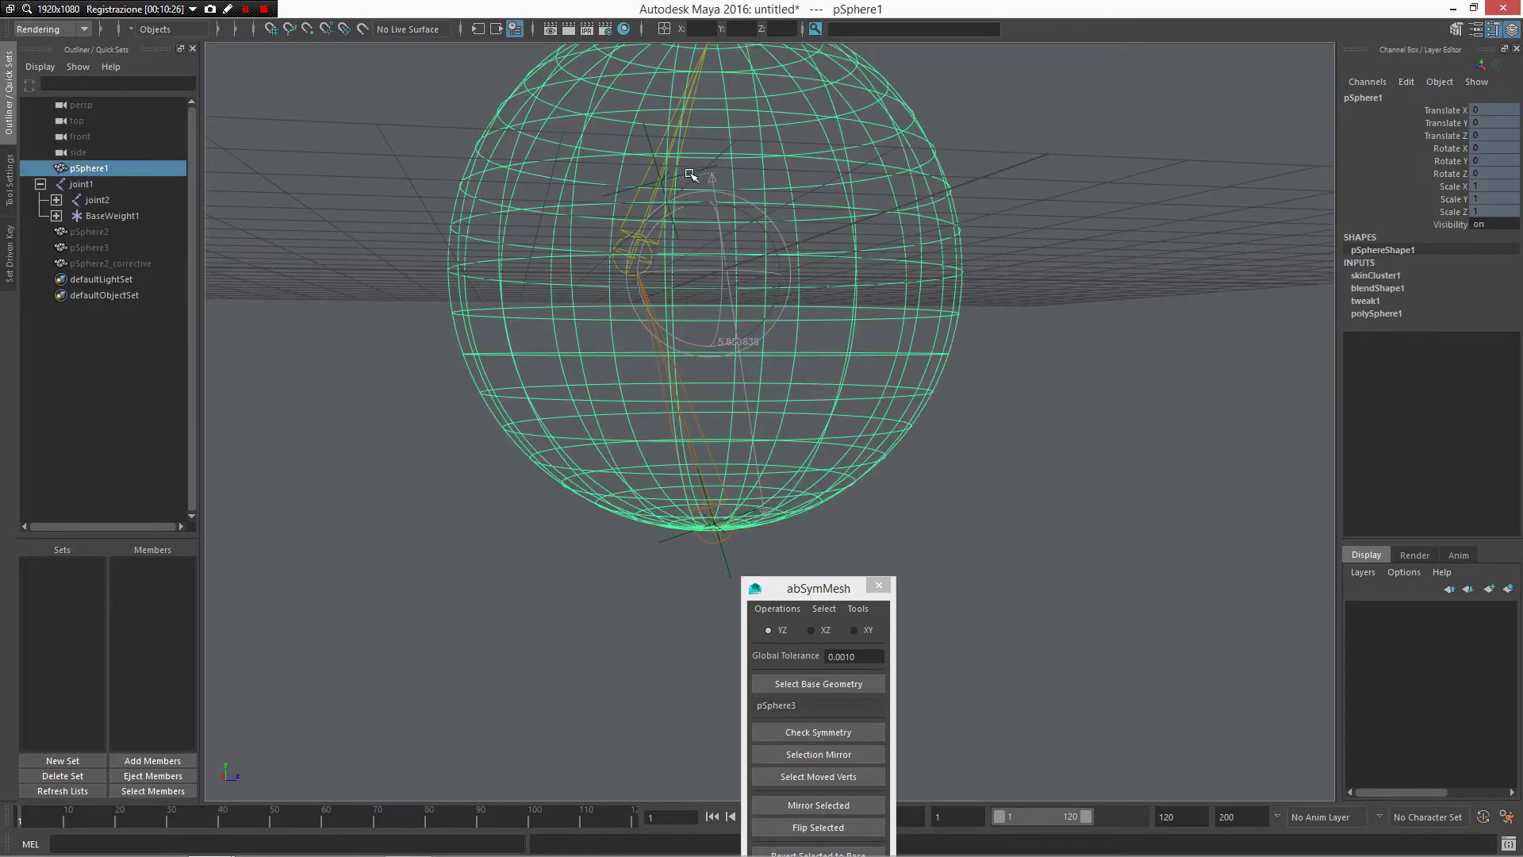
left_click(691, 175)
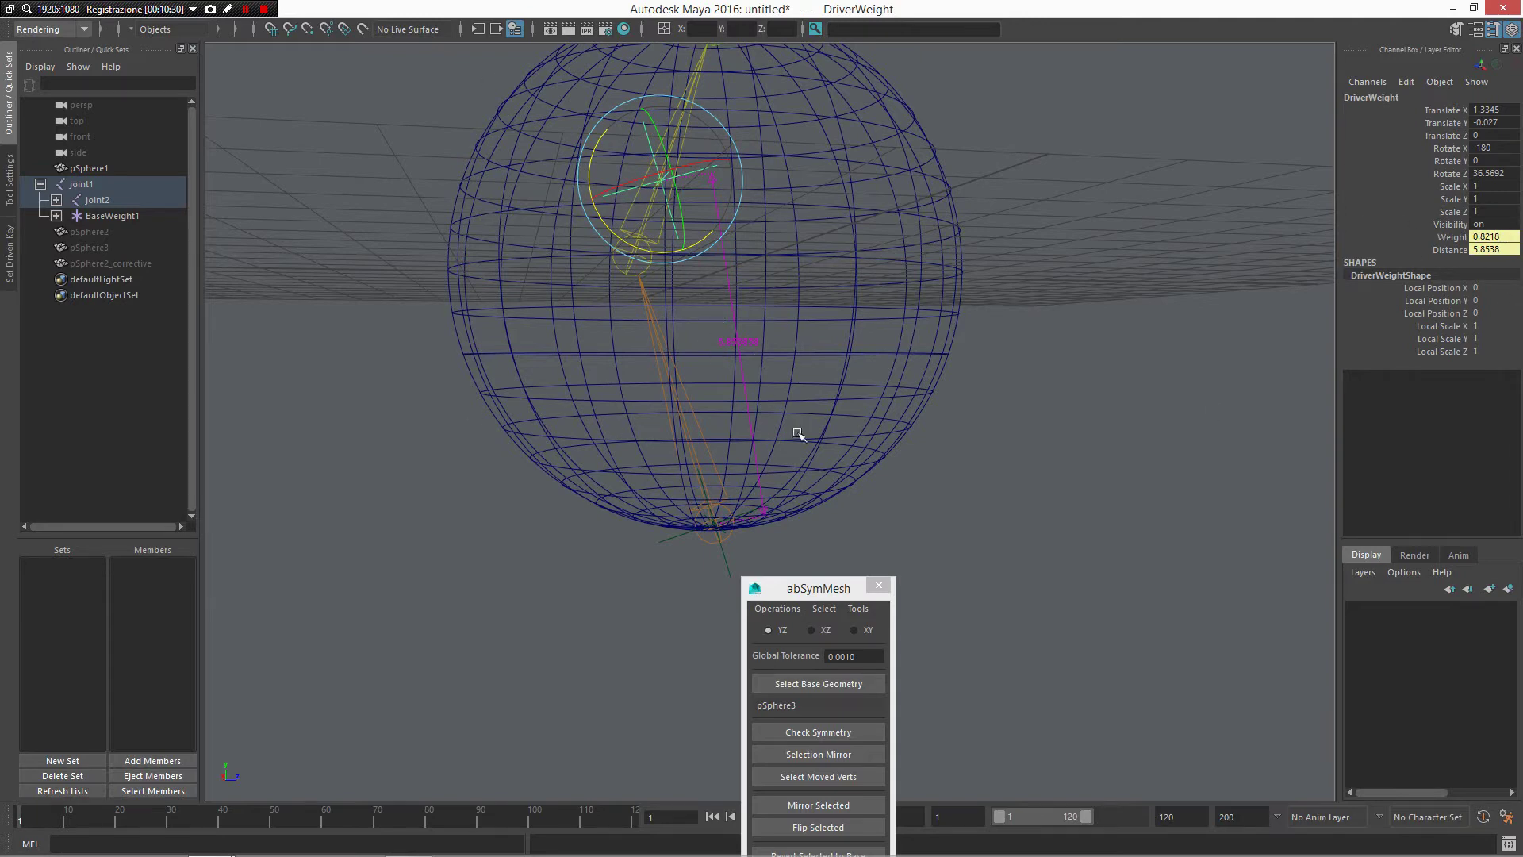
left_click_drag(873, 449, 828, 419, "alt")
right_click_drag(828, 419, 791, 393, "alt")
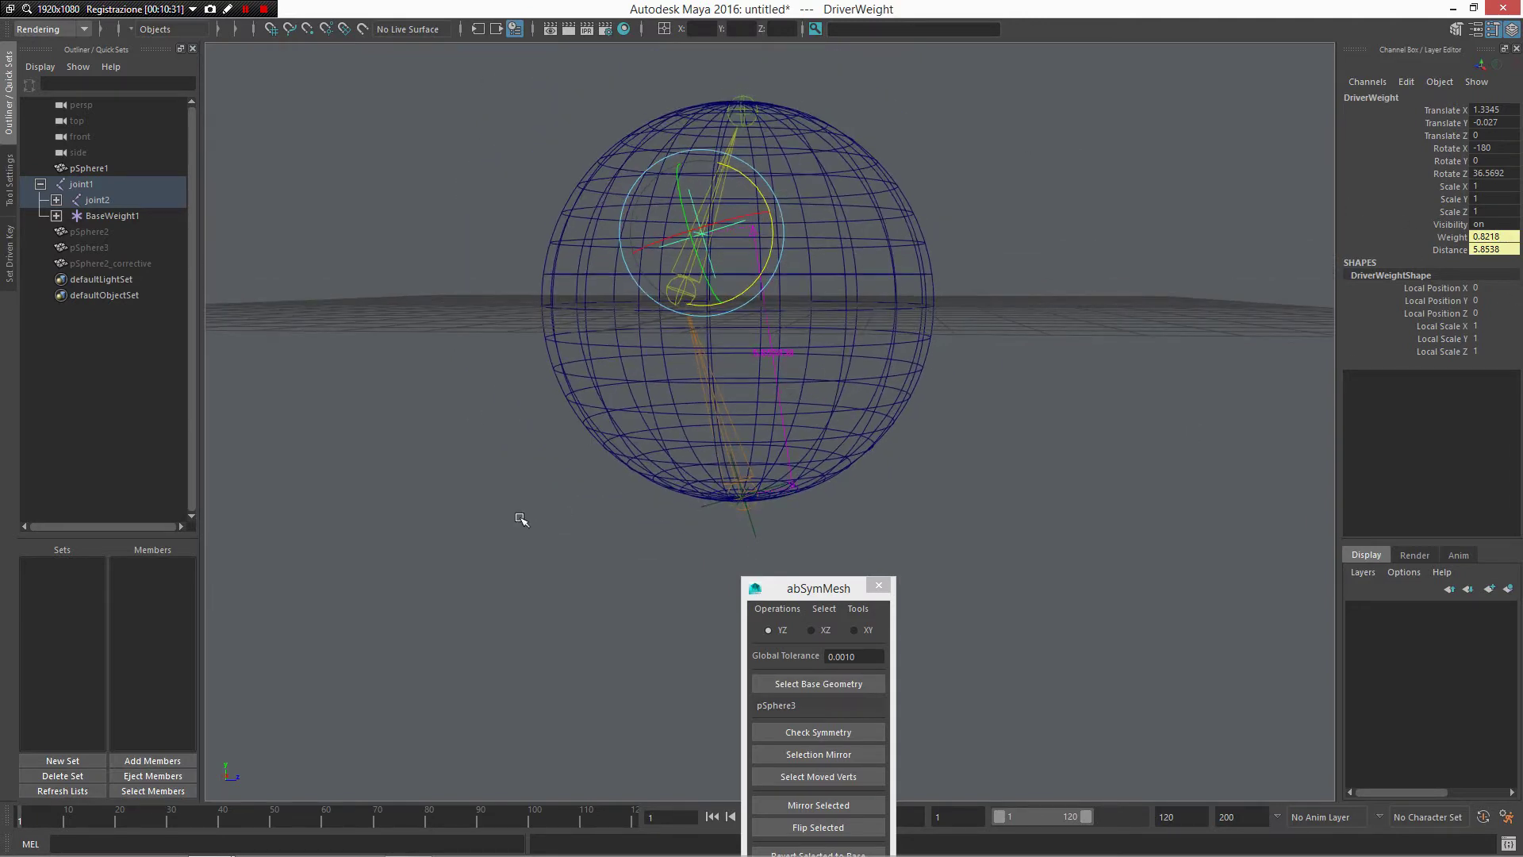
Step: Bring up the Set Driven Key editor and switch to the Persp and Blend Shape Editor layout
left_click(7, 252)
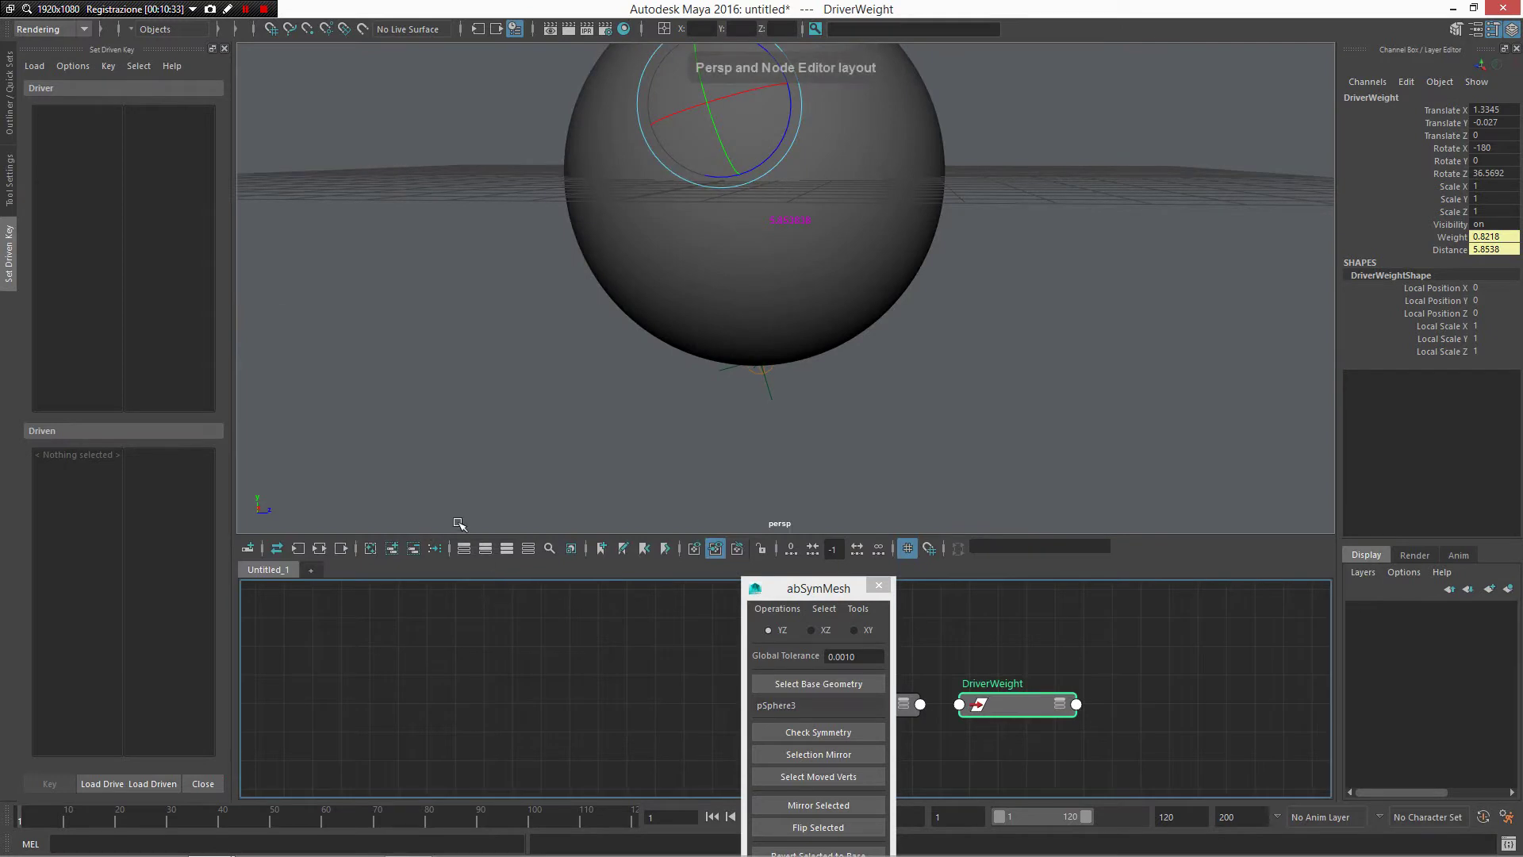
key("shift+bracketright")
key("shift+bracketright")
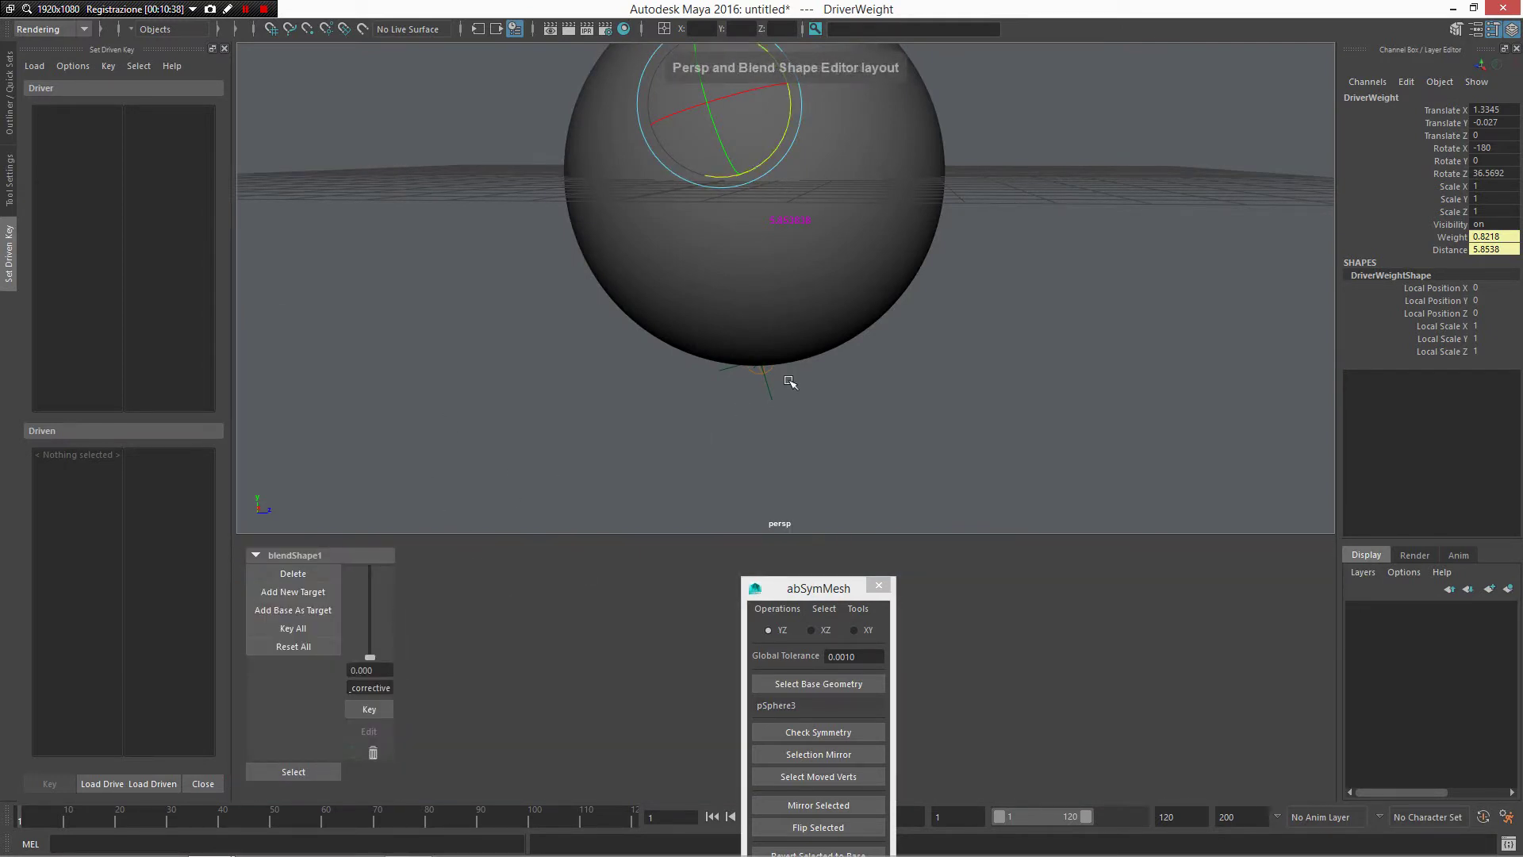
Step: Select BaseWeight1 under joint1 and expand it to examine its child nodes
left_click_drag(846, 346, 974, 256, "alt")
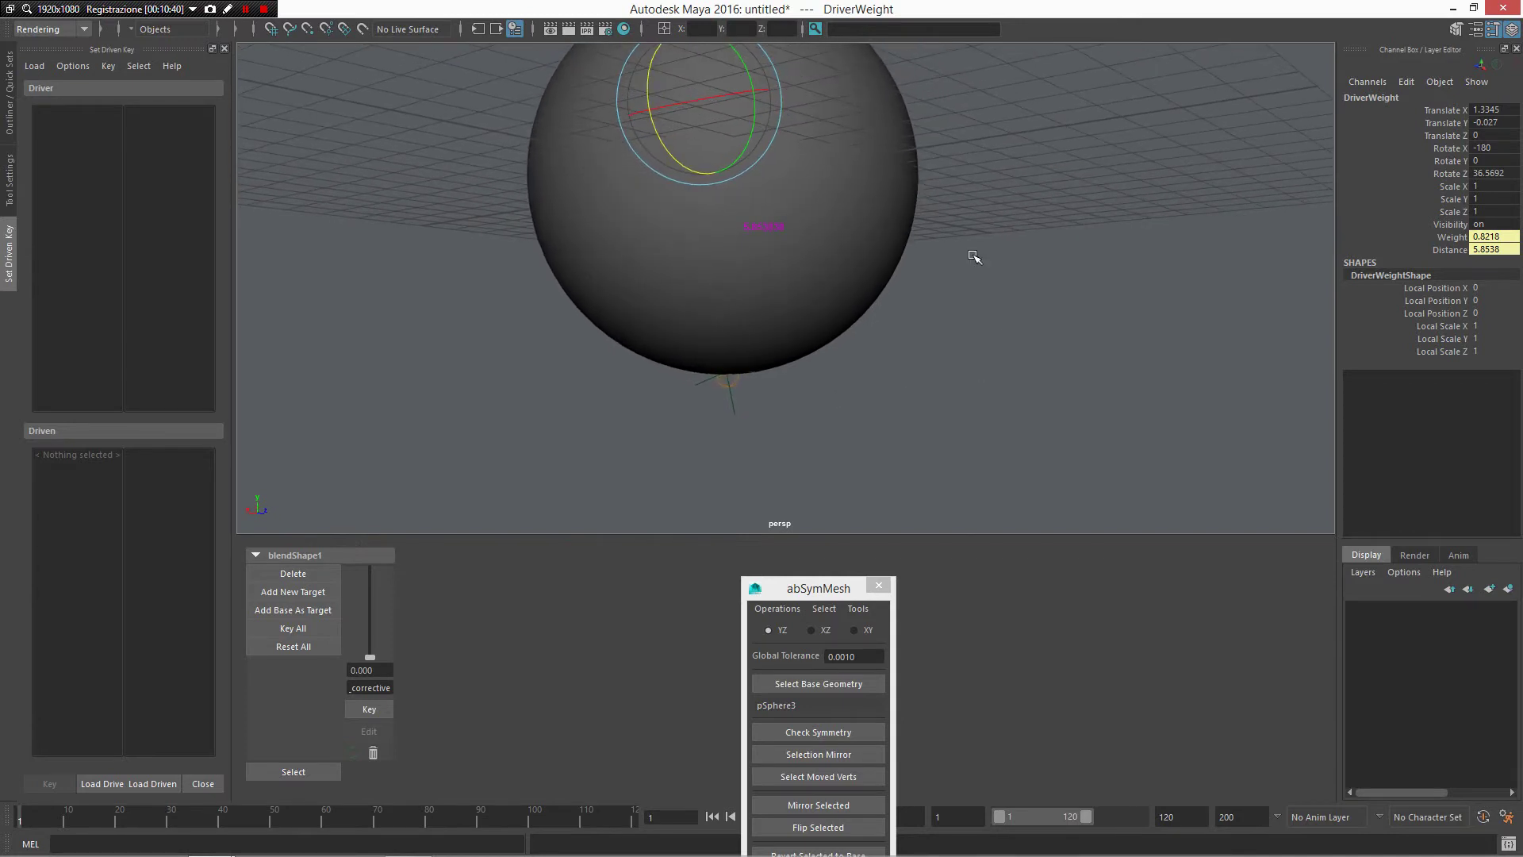
left_click(5, 131)
left_click(121, 214)
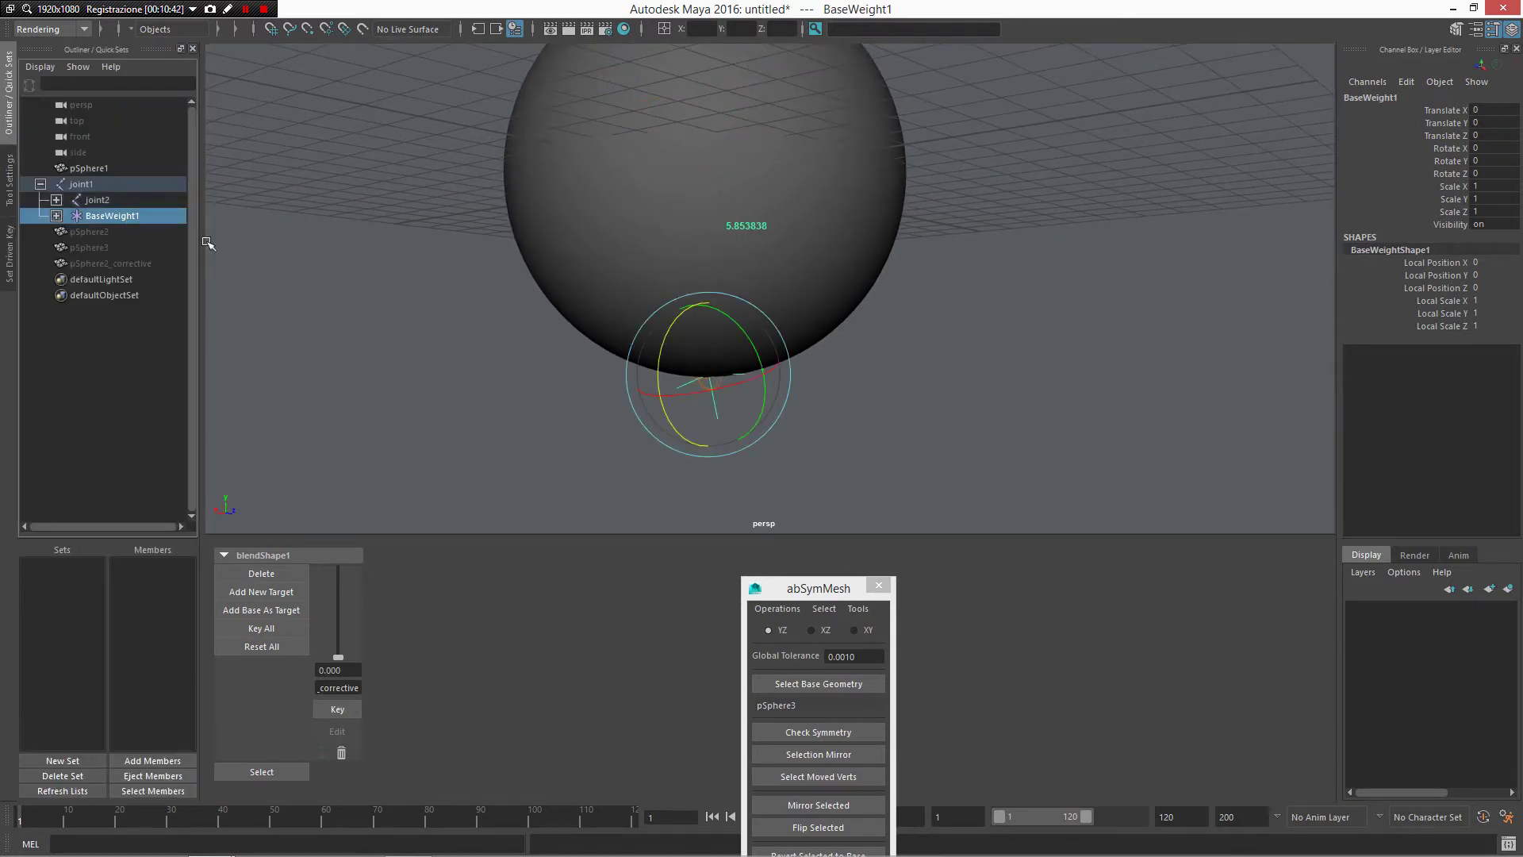
left_click(56, 215)
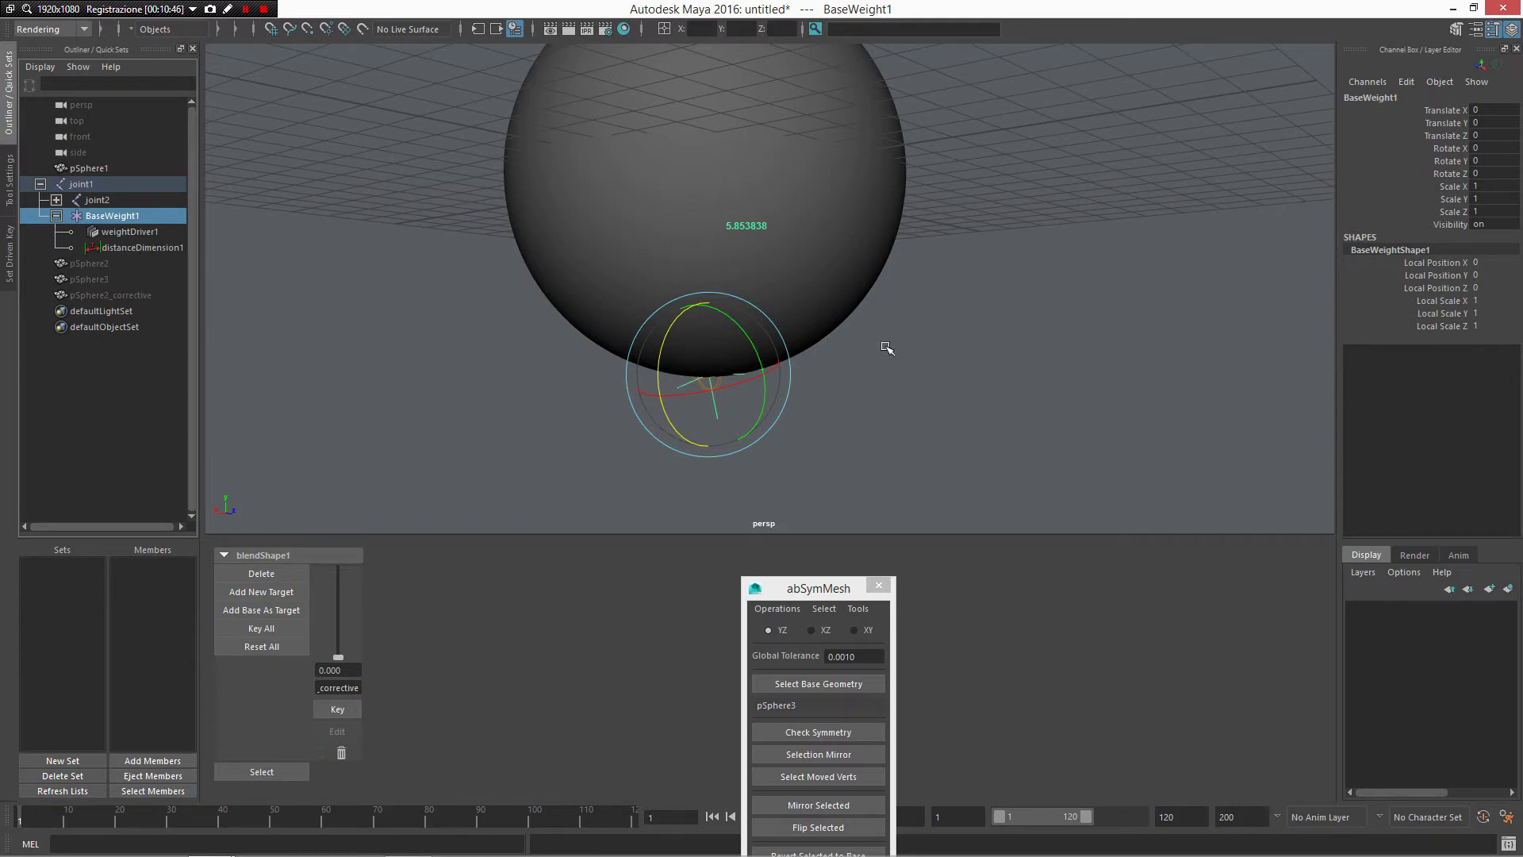
Step: Switch the viewport to wireframe display and select the DriverWeight locator inside the sphere
key("4")
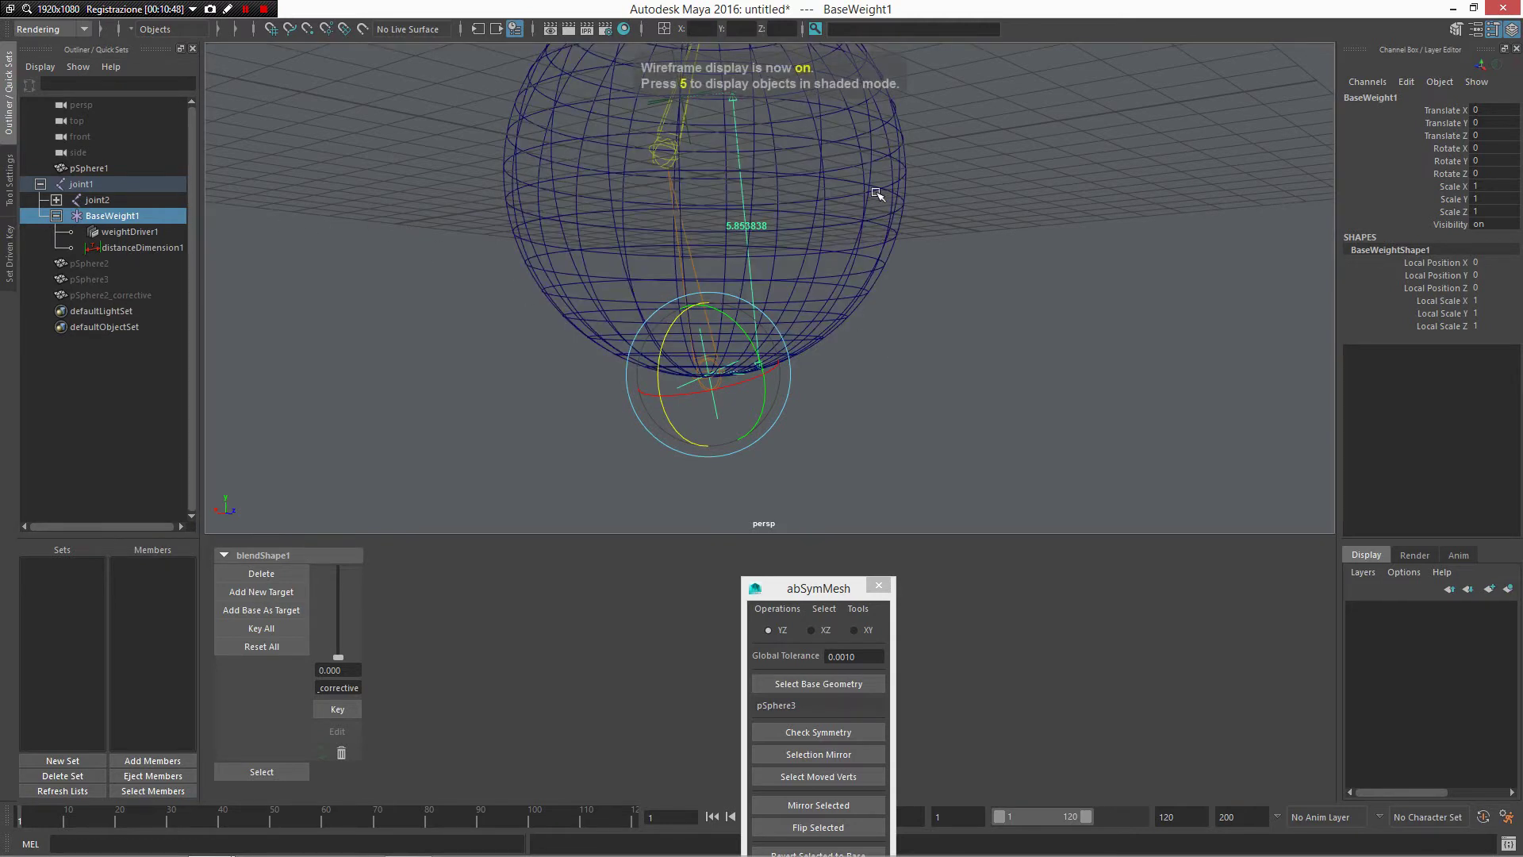
left_click_drag(876, 236, 607, 272, "alt")
left_click(629, 287)
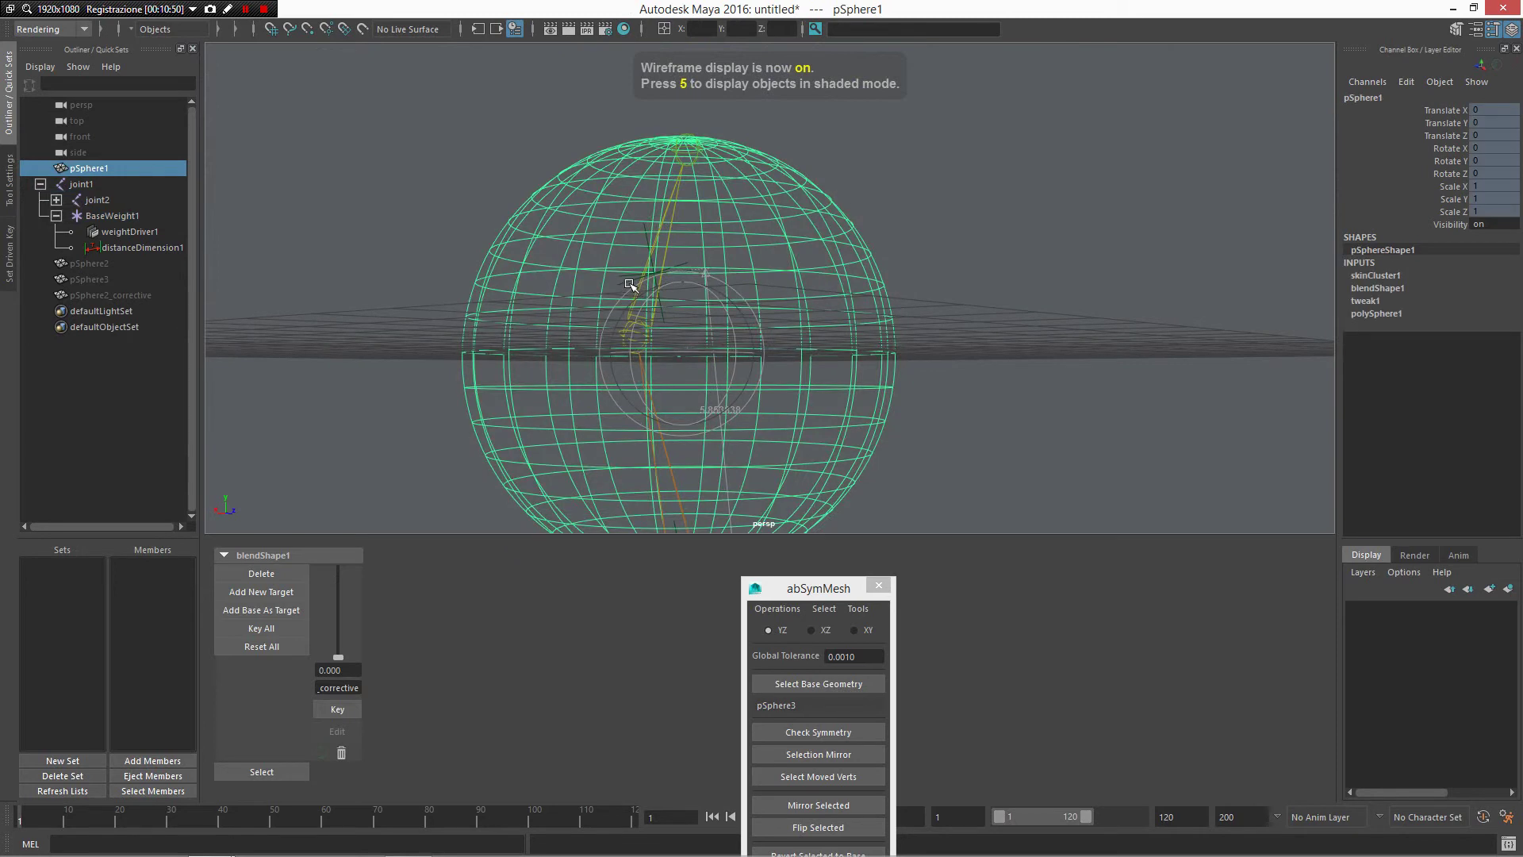
left_click(626, 282)
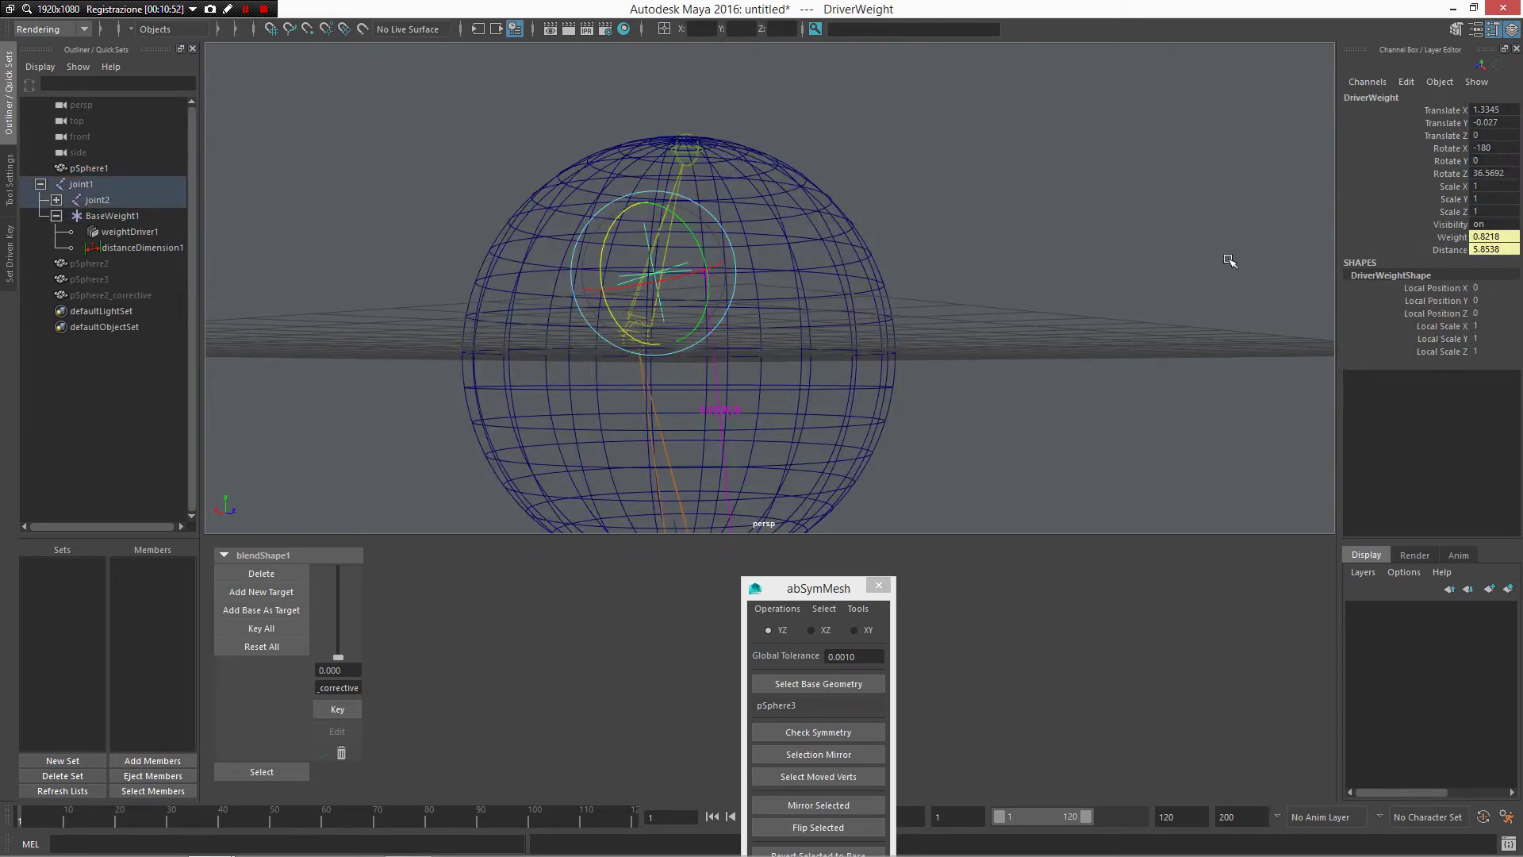
right_click_drag(921, 436, 884, 398, "alt")
left_click_drag(884, 397, 643, 210, "alt")
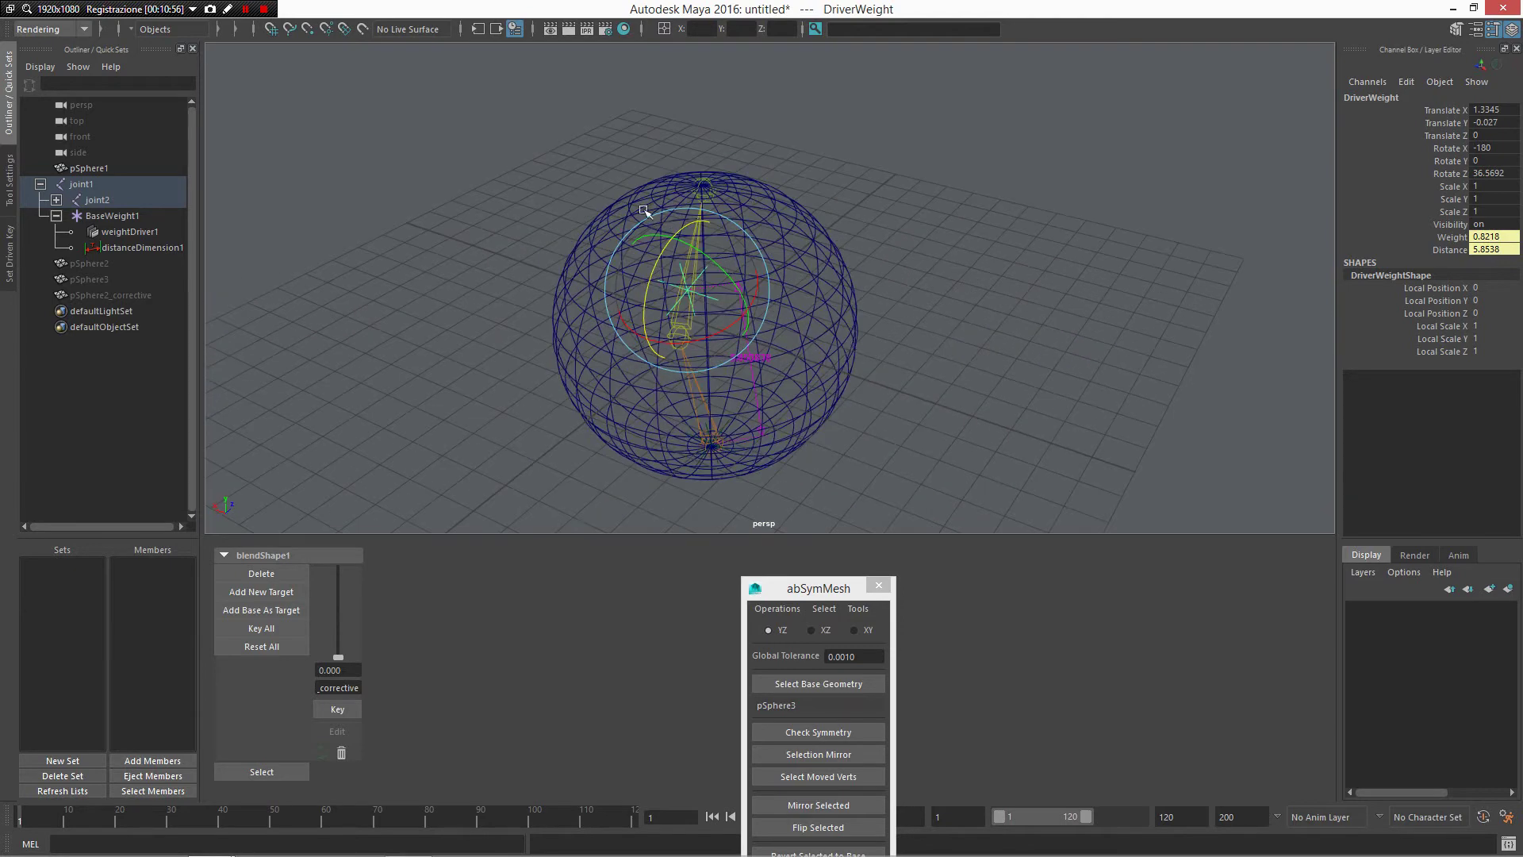
right_click_drag(754, 334, 793, 392, "alt")
left_click_drag(794, 392, 694, 365, "alt")
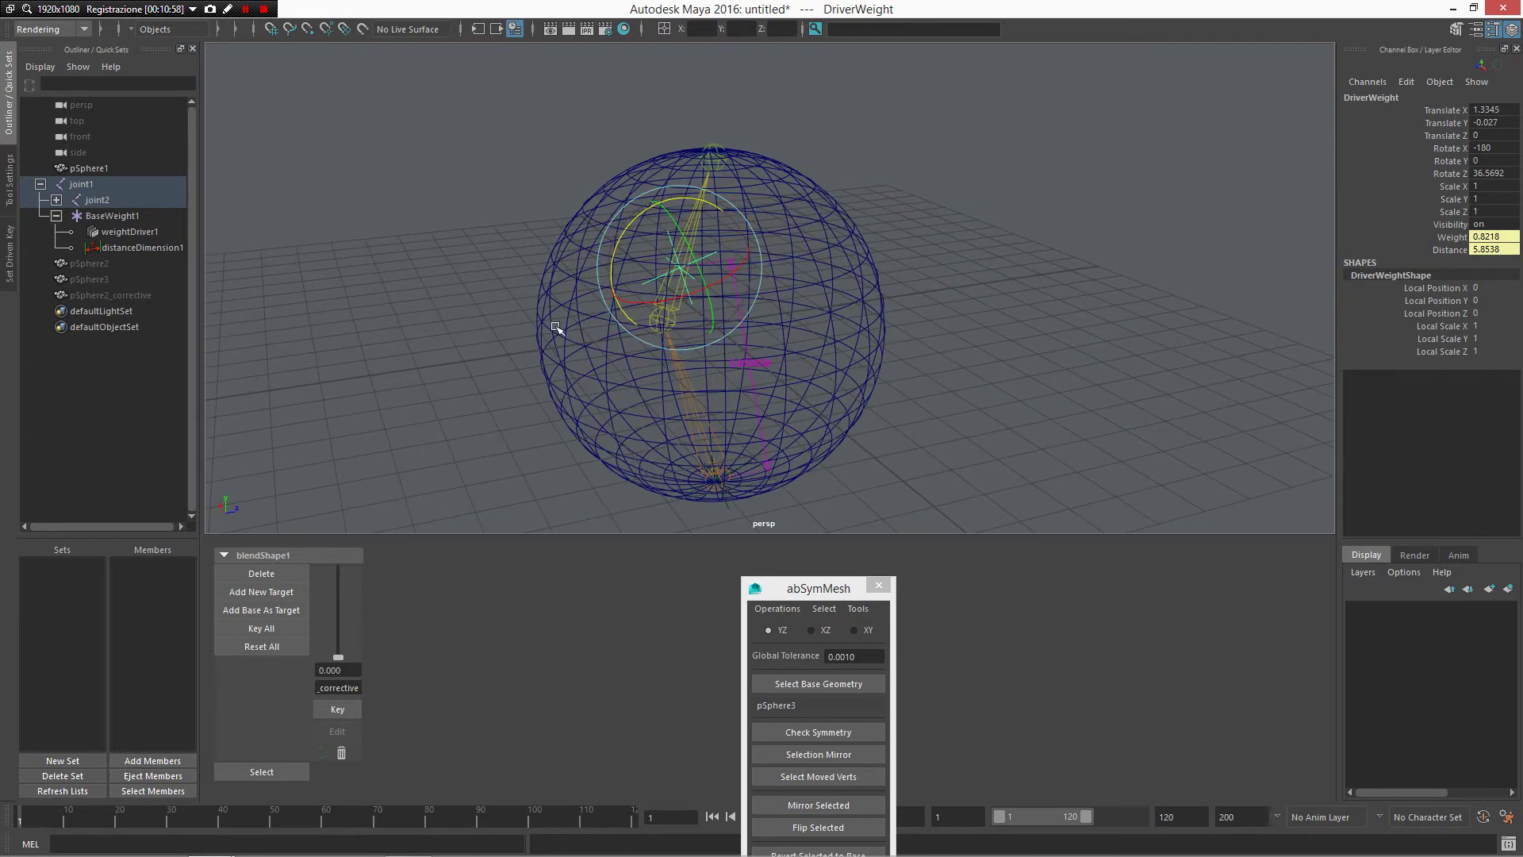
Step: Load DriverWeight as the driver and blendShape1 as the driven object in Set Driven Key
left_click(10, 273)
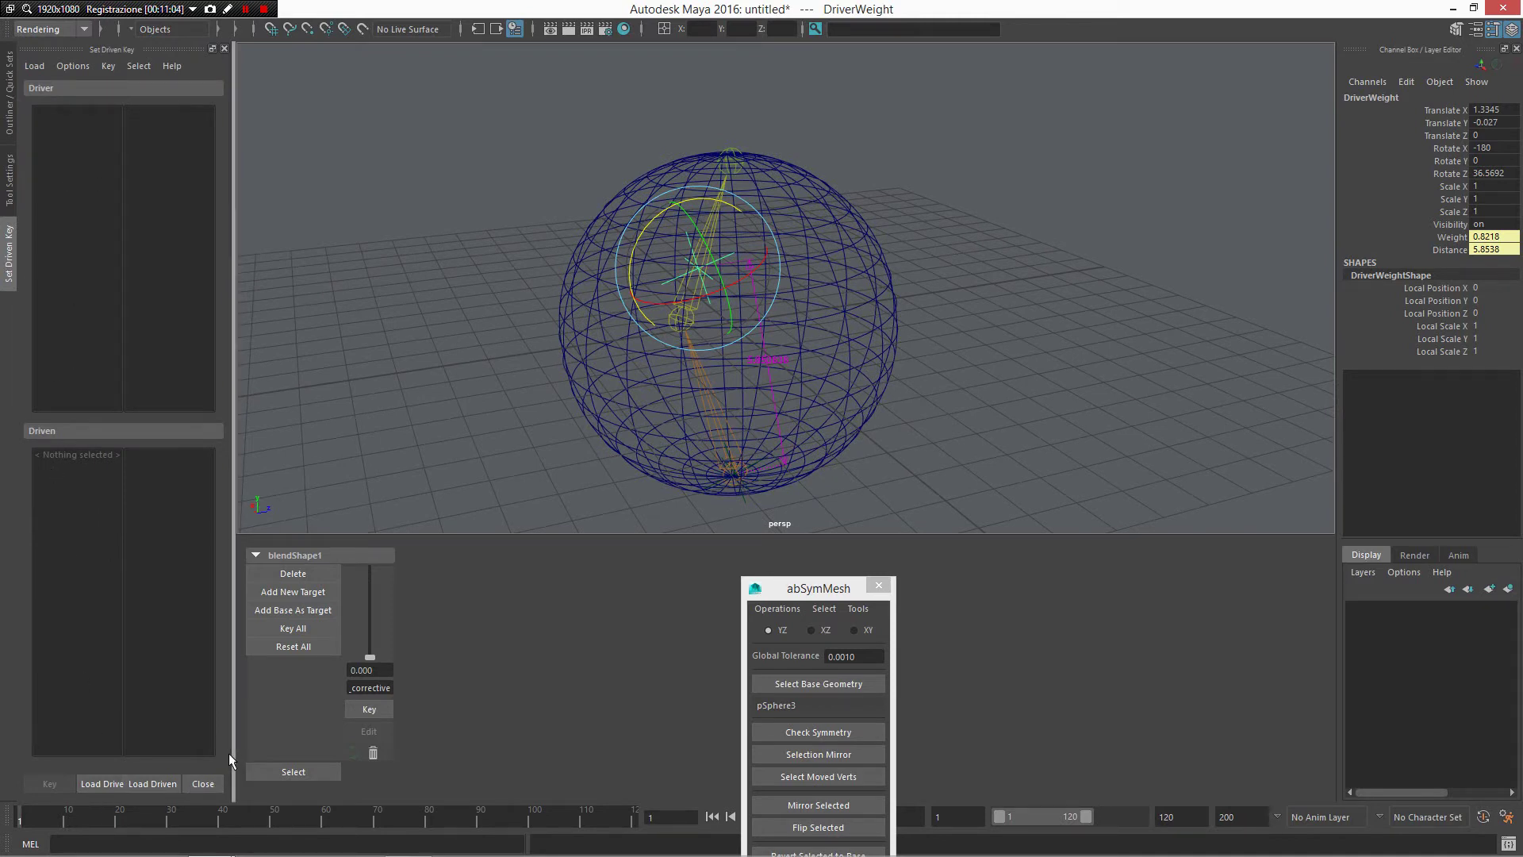
left_click_drag(230, 749, 312, 749)
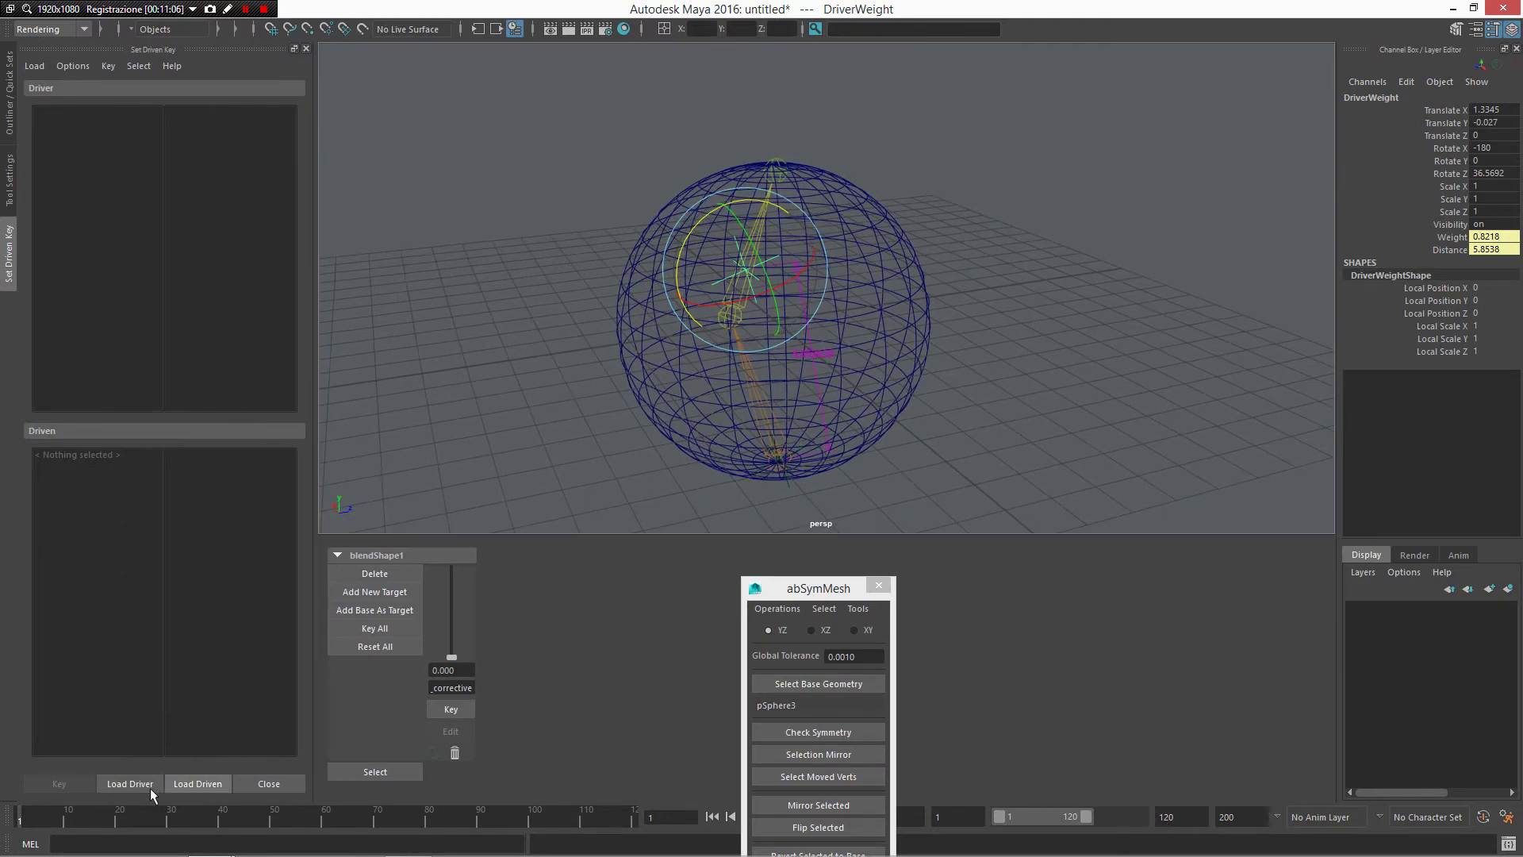
left_click(145, 787)
scroll(594, 422, "up", 2)
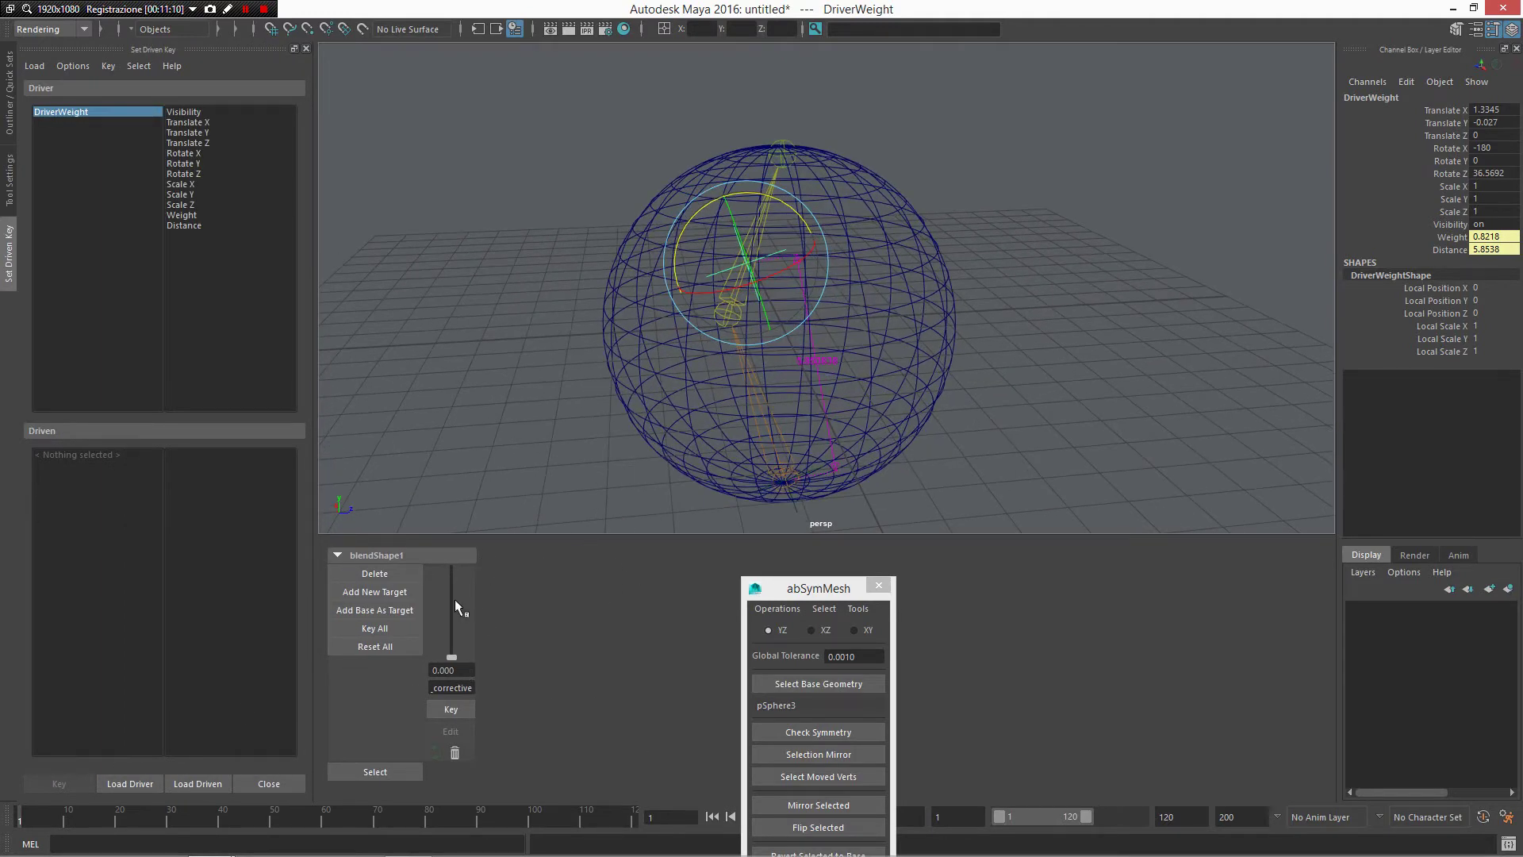
left_click(379, 771)
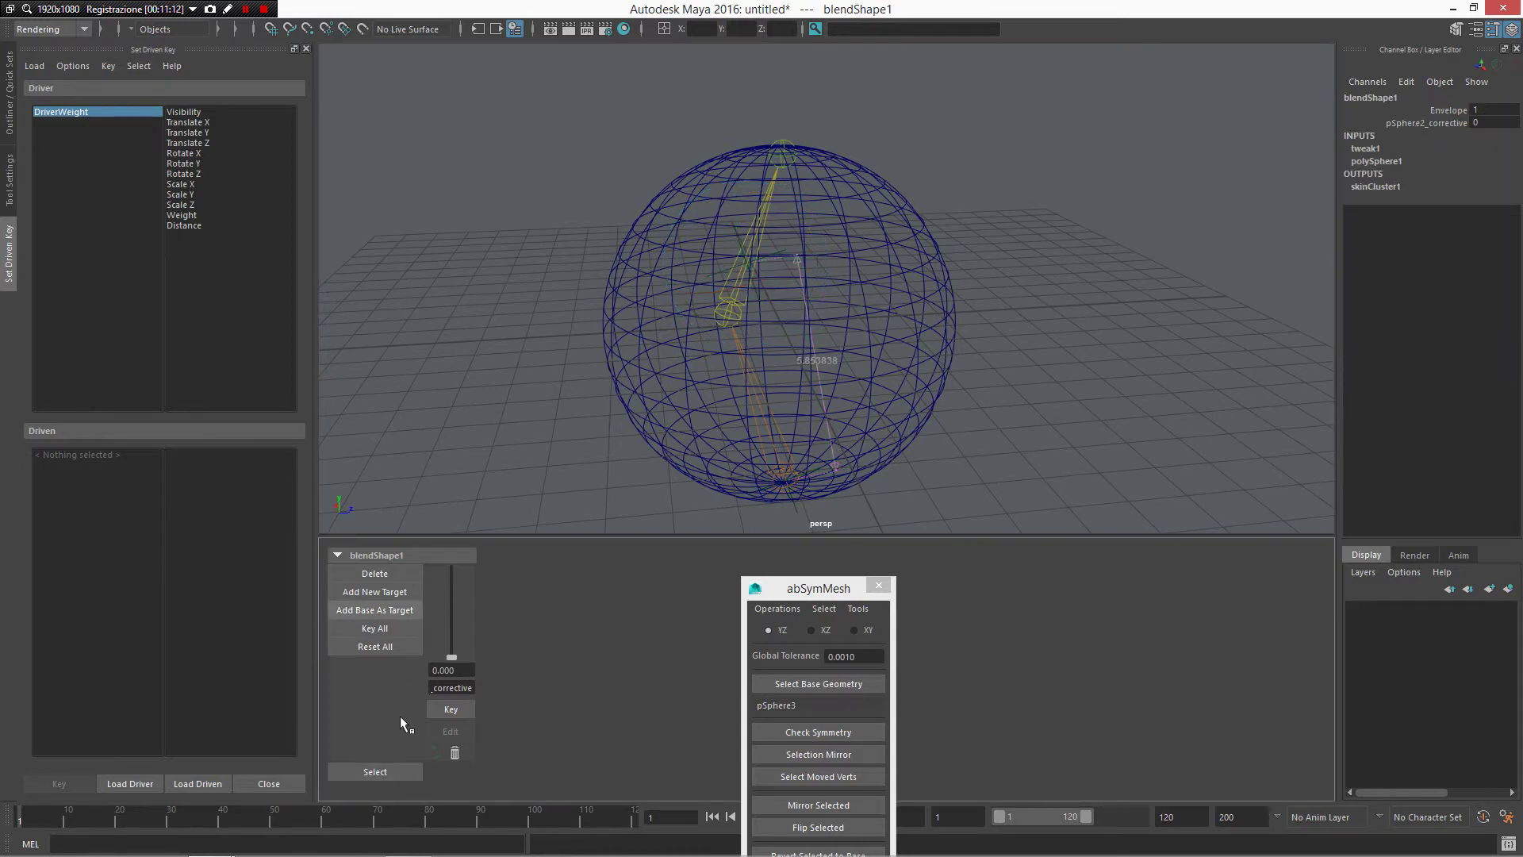
left_click(195, 786)
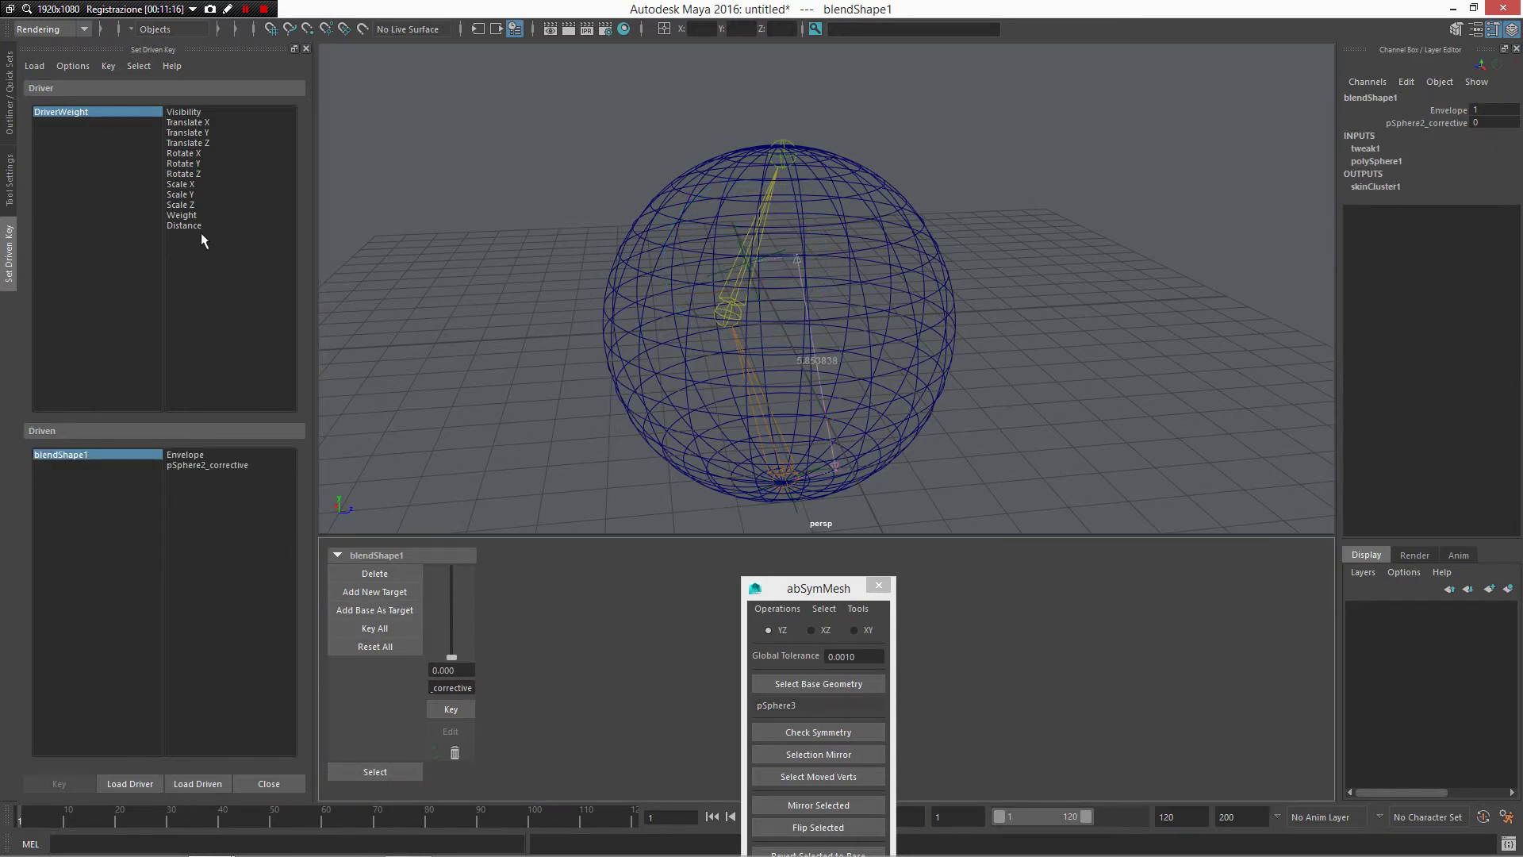
Step: Key blendShape1's pSphere2_corrective at 0 against DriverWeight's Weight attribute
left_click(191, 215)
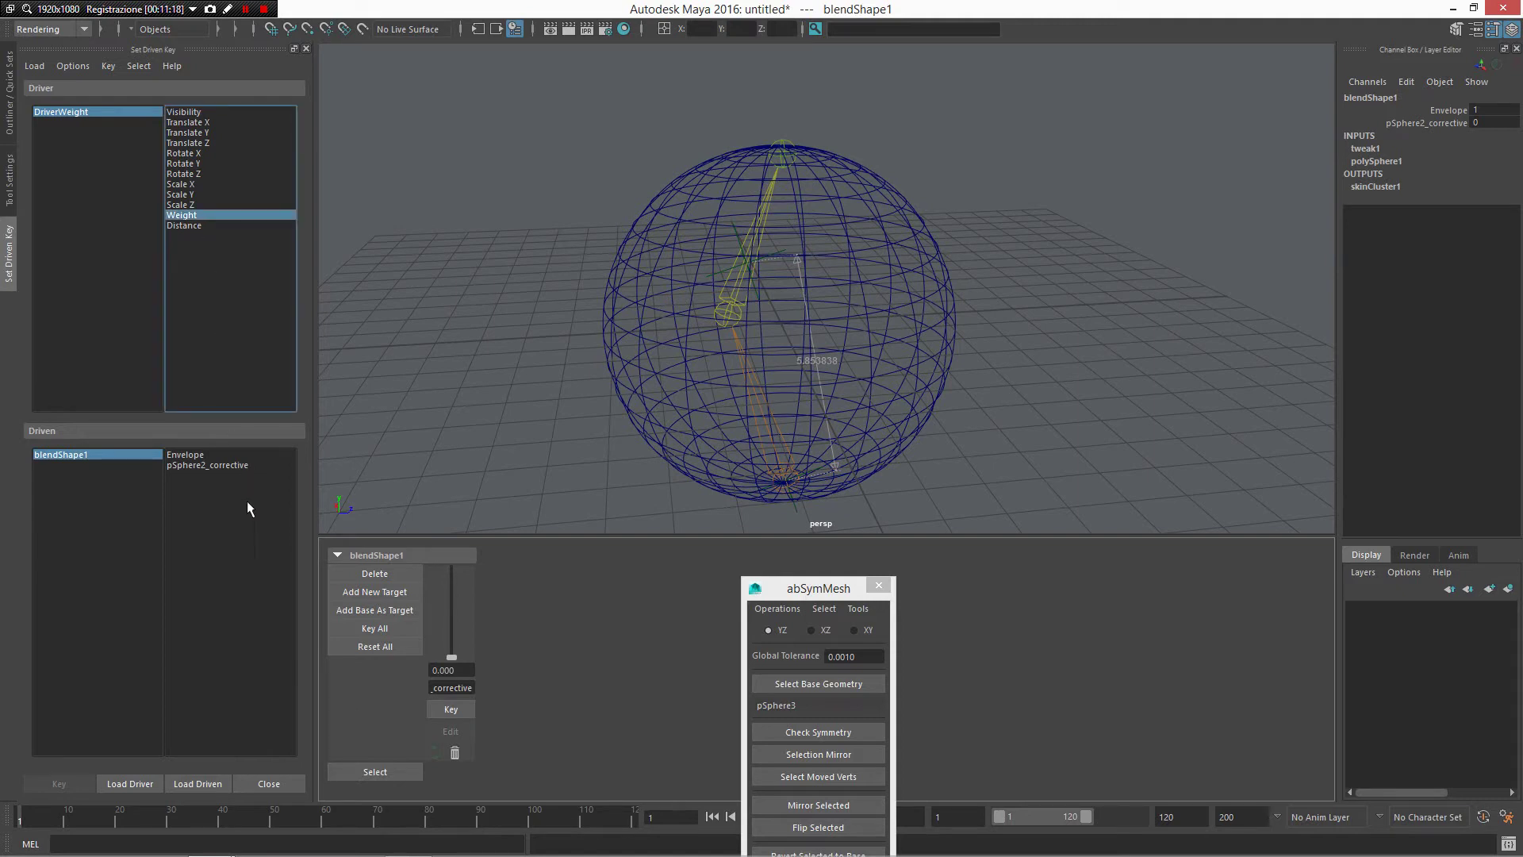
left_click(233, 468)
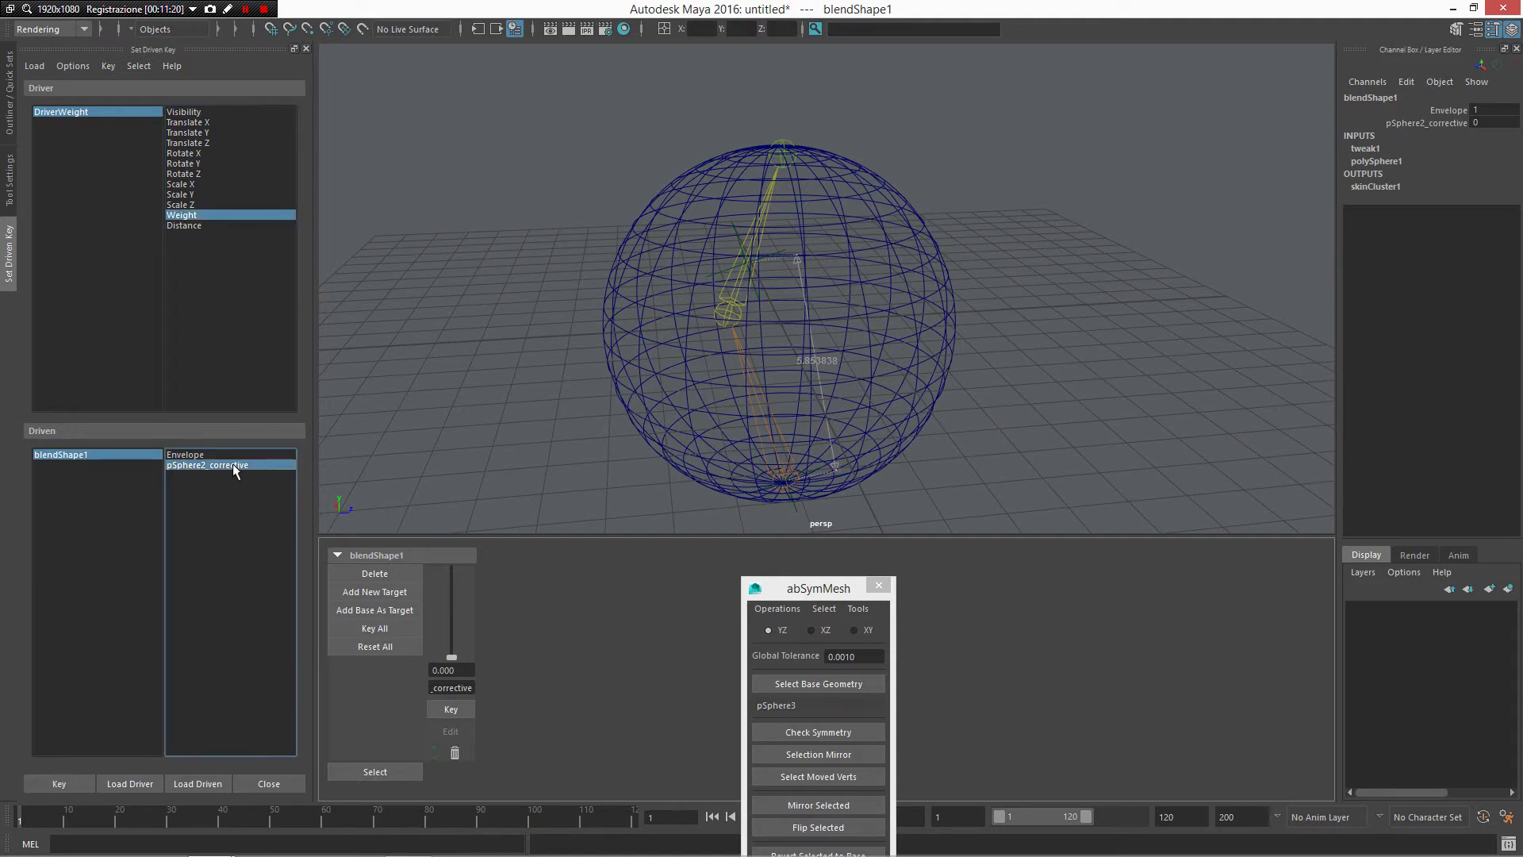
left_click(38, 783)
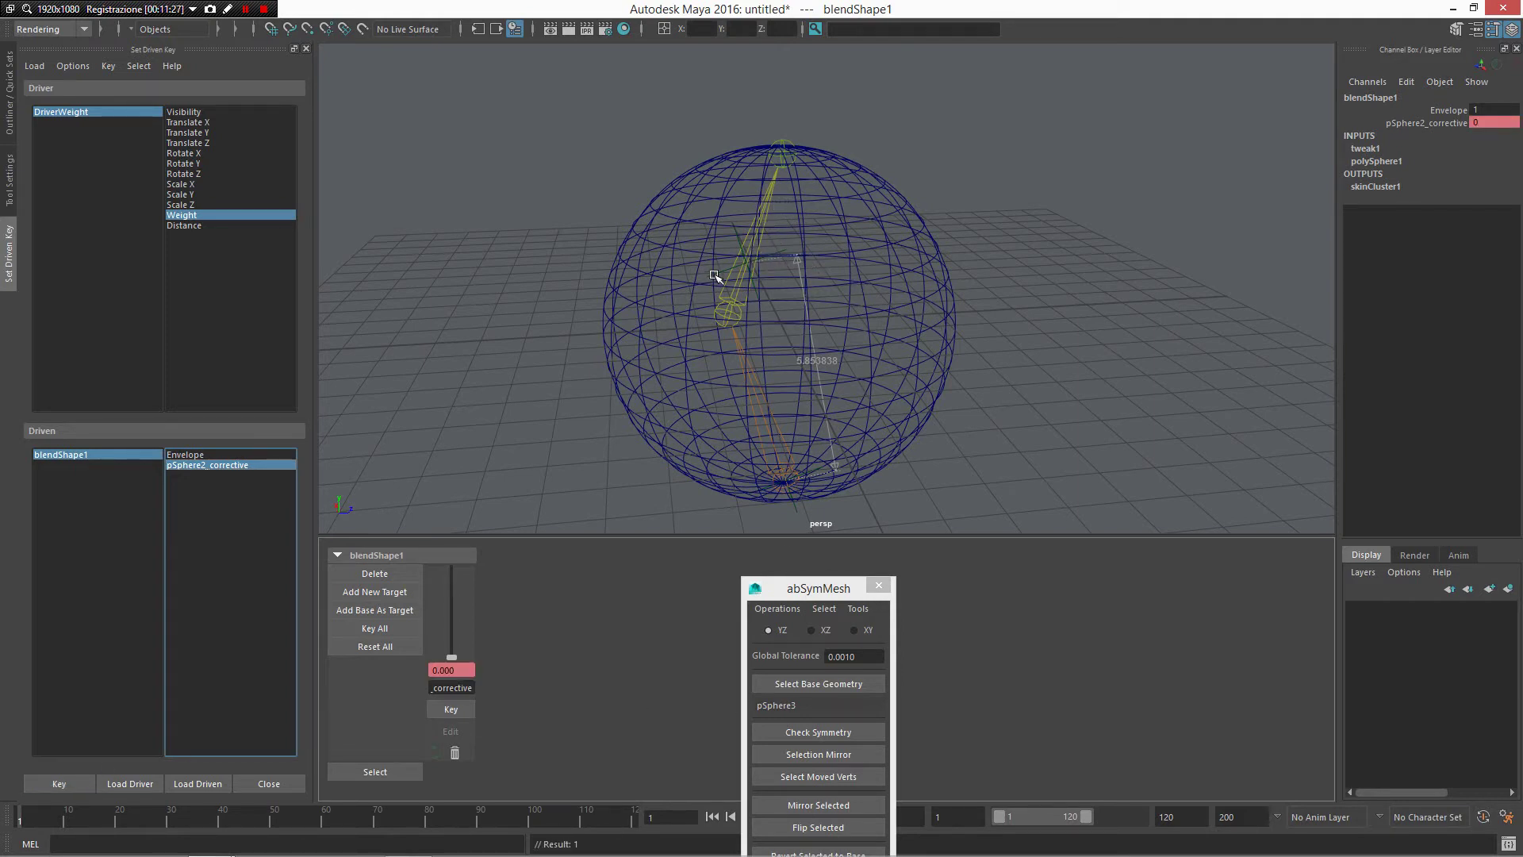
Step: Bend joint2 by setting its Rotate Z to -60
left_click(744, 301)
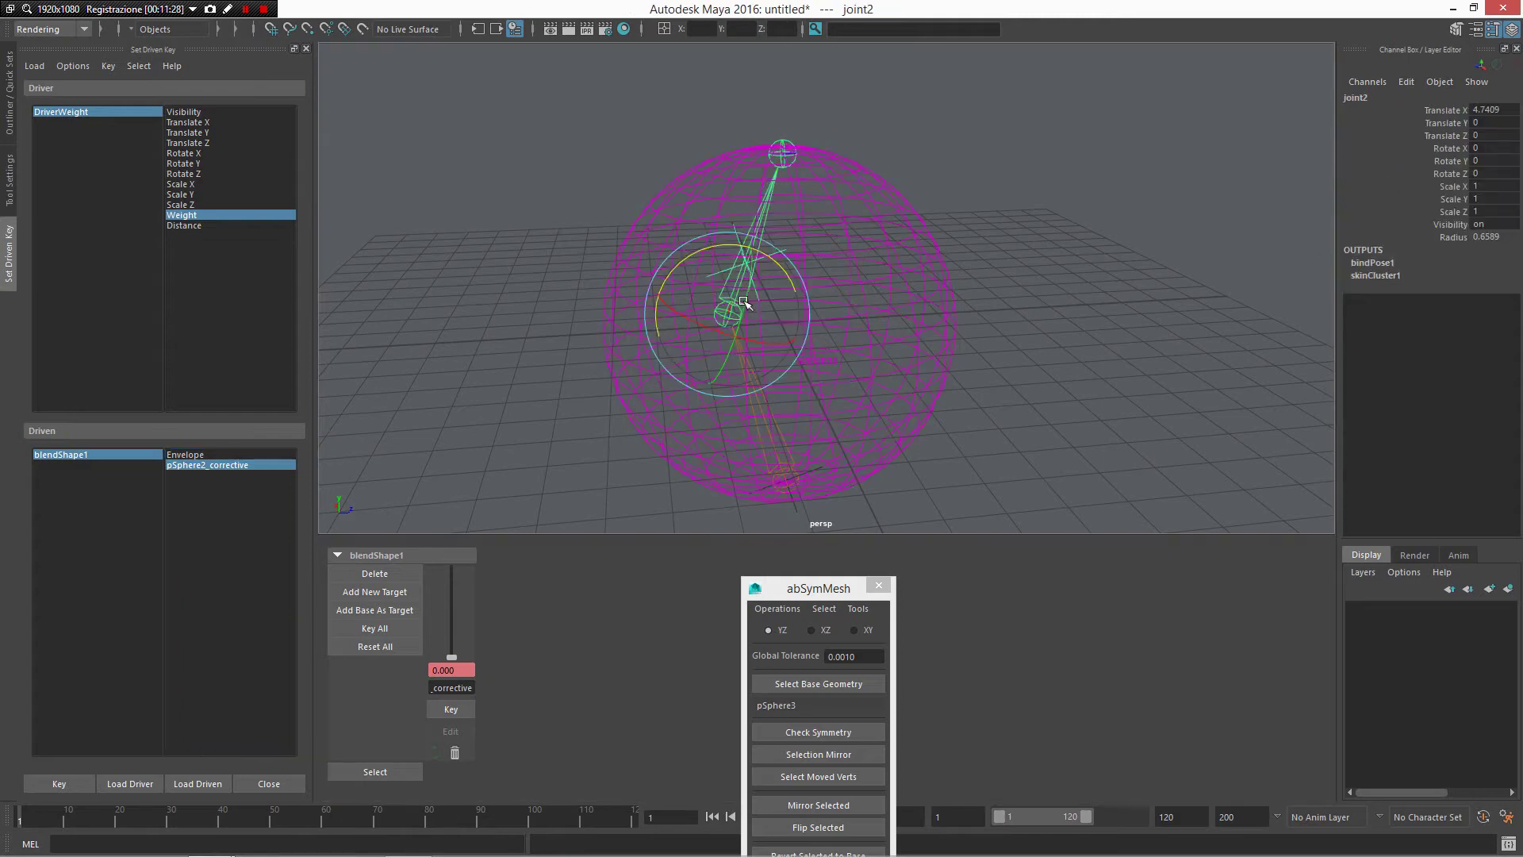
left_click_drag(722, 249, 1118, 312)
double_click(1513, 174)
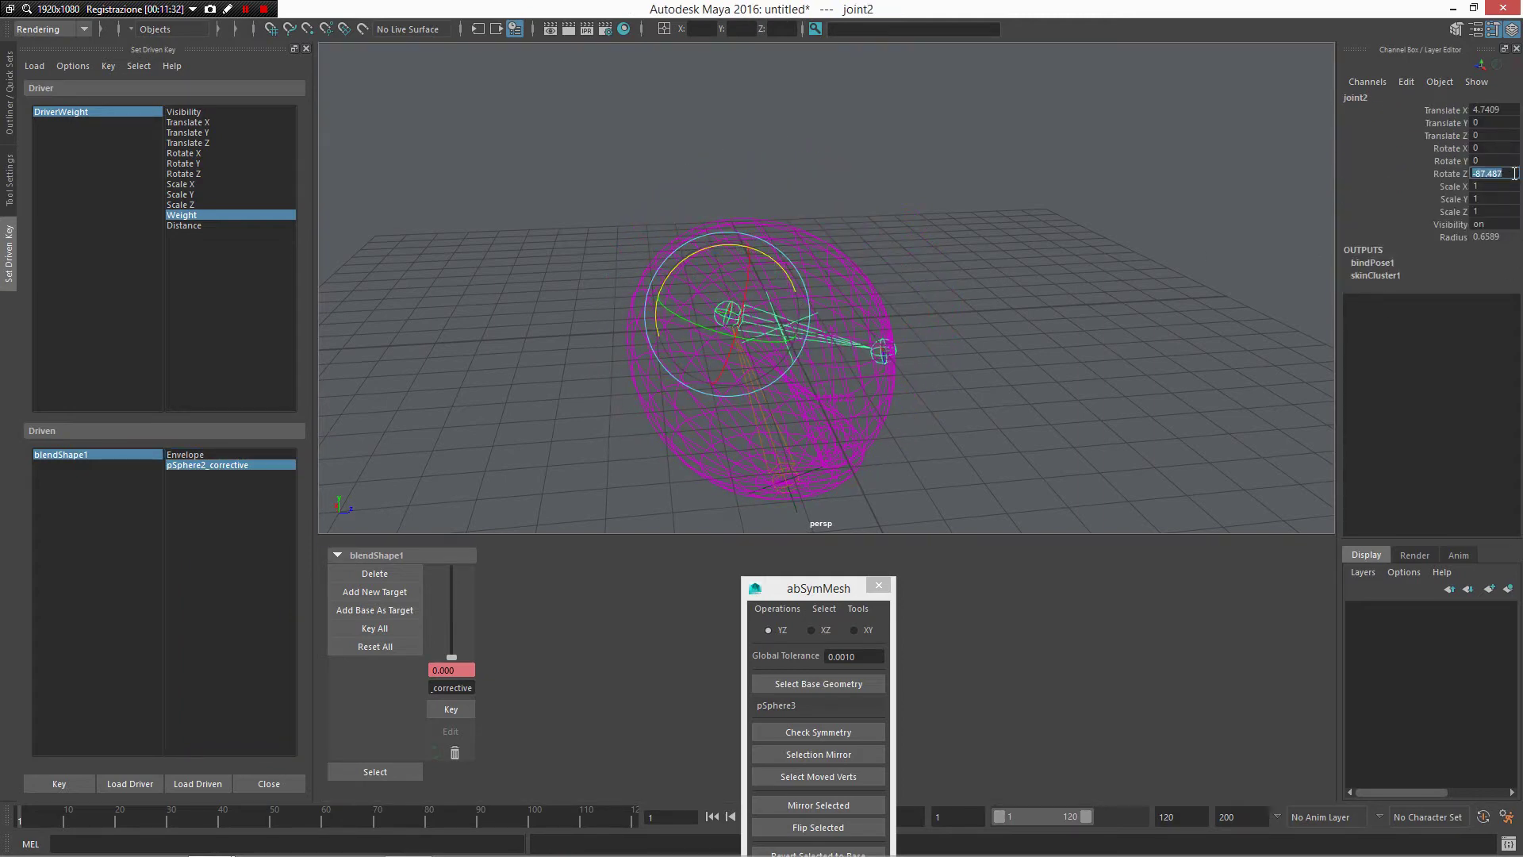
type("-60")
key("Return")
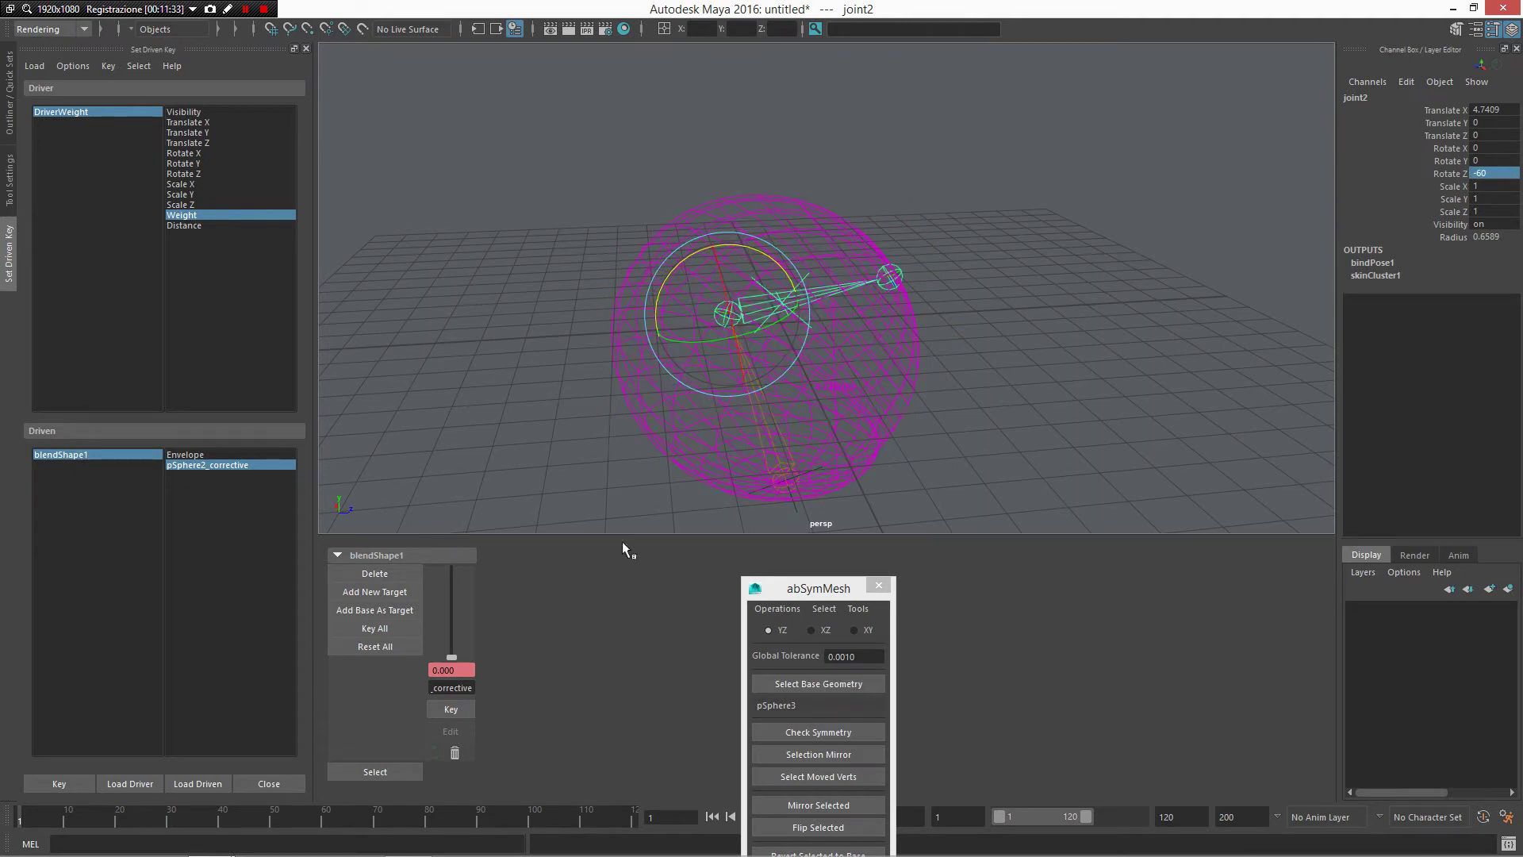
Step: Raise the pSphere2_corrective blend shape value to 1 and set a second driven key in the bent pose
left_click_drag(446, 655, 469, 550)
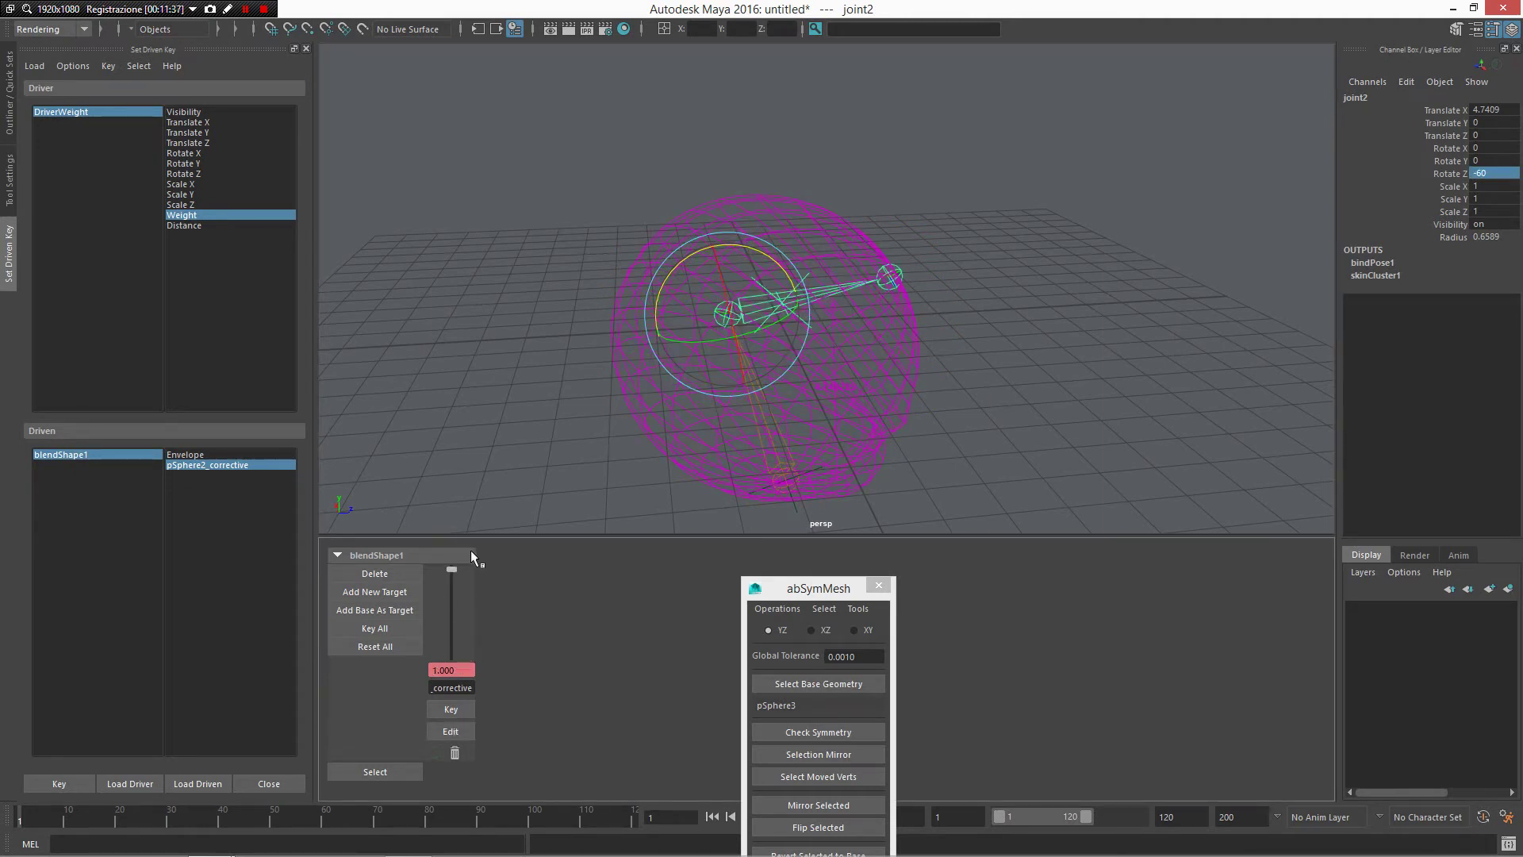
left_click(60, 783)
Step: Switch to shaded display and test the corrective by rotating joint2 about Z to about 3.5 degrees
mouse_move(1162, 316)
left_mouse_down("alt")
mouse_move(1125, 367)
mouse_move(1174, 296)
mouse_move(1107, 272)
left_mouse_up("alt")
key("5")
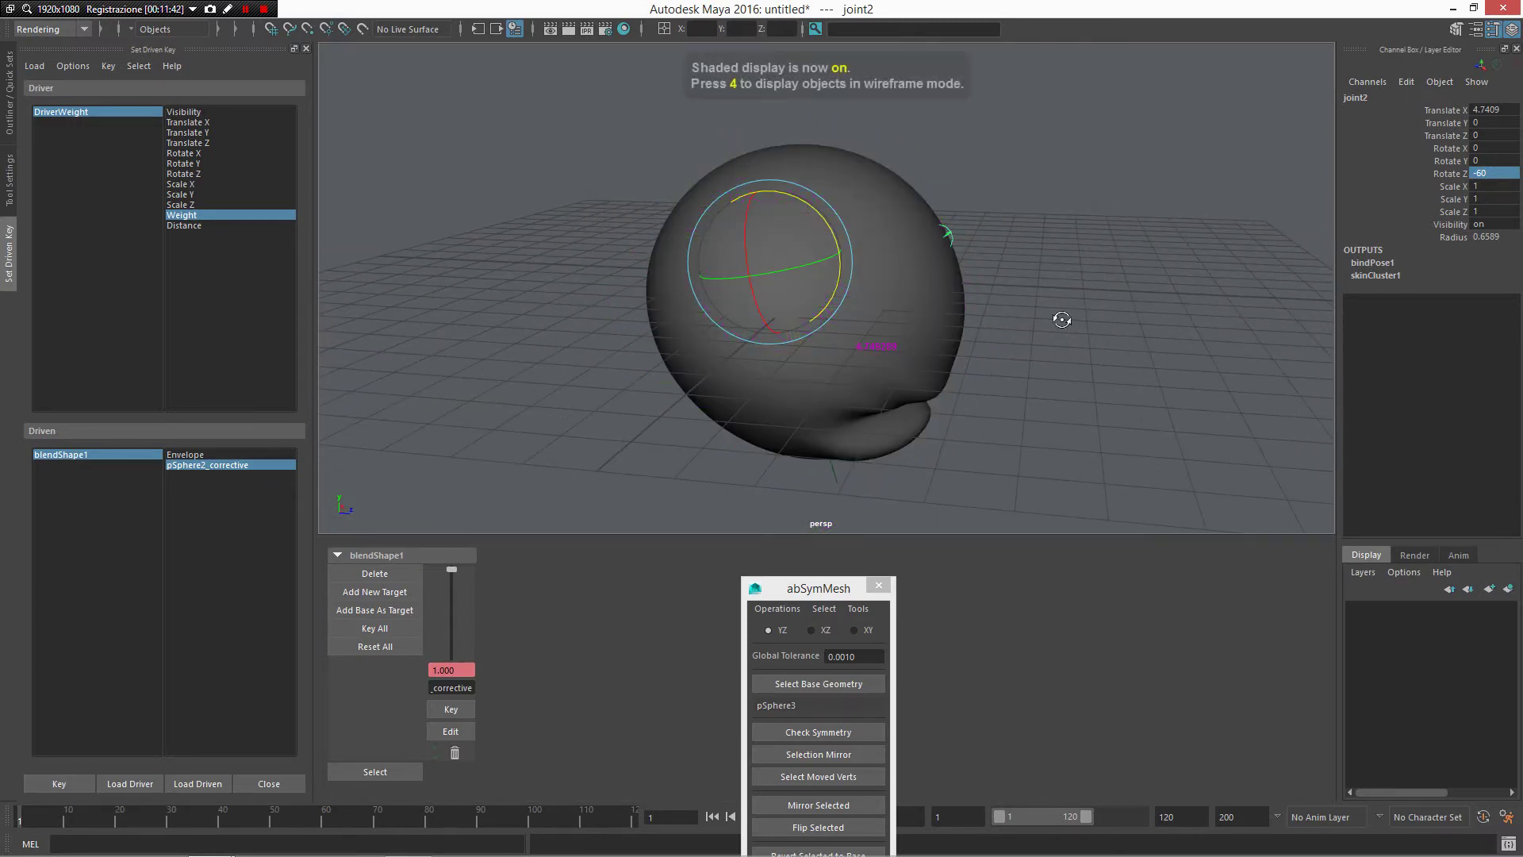
mouse_move(1057, 316)
left_mouse_down("alt")
mouse_move(867, 248)
mouse_move(826, 205)
mouse_move(815, 301)
mouse_move(817, 222)
left_mouse_up("alt")
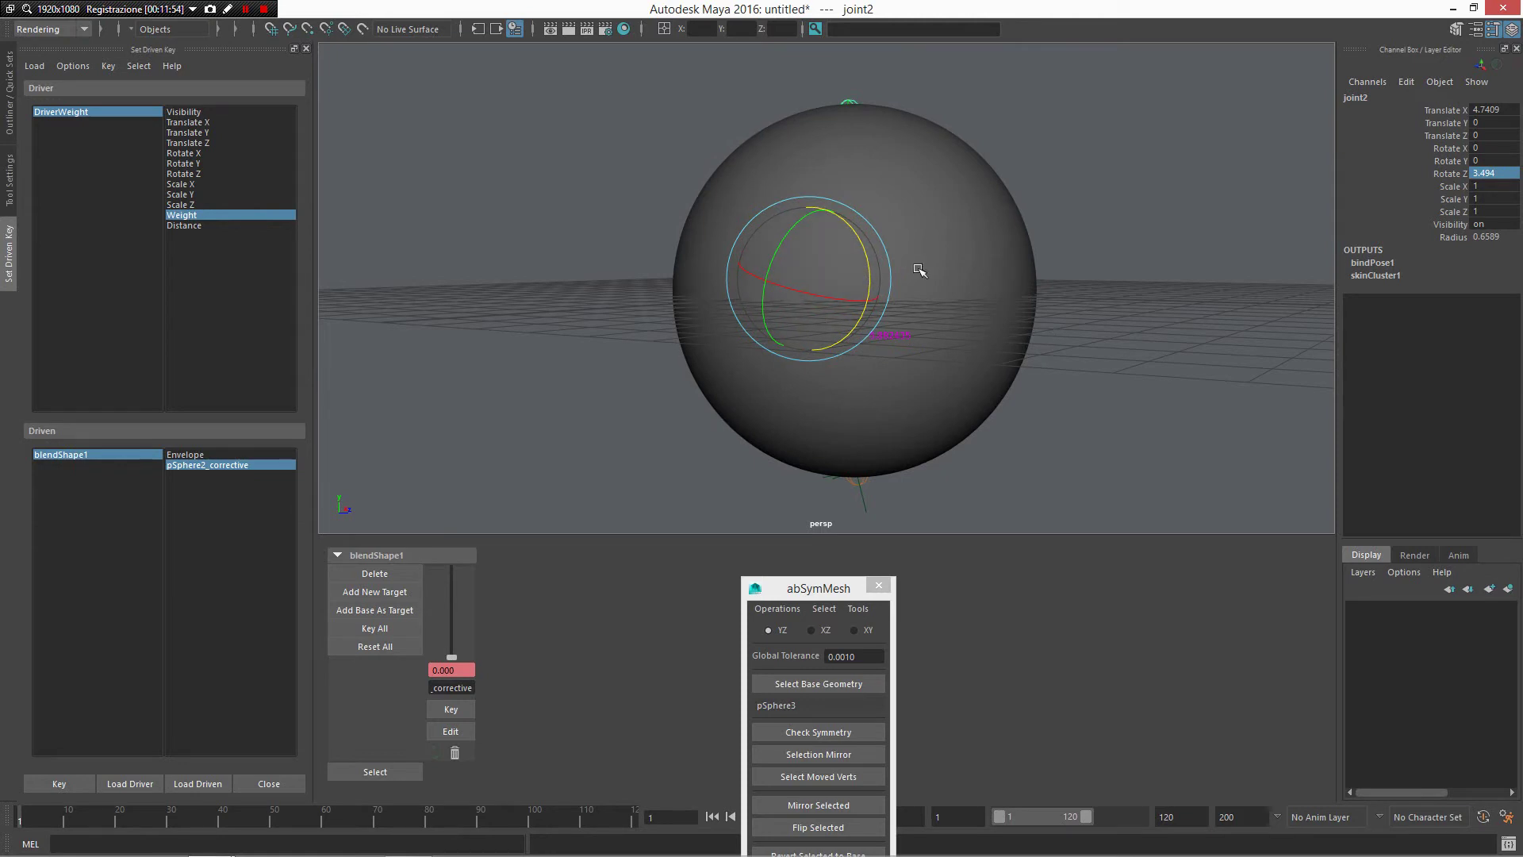
Step: Start a new scene without saving the current one
key("ctrl+n")
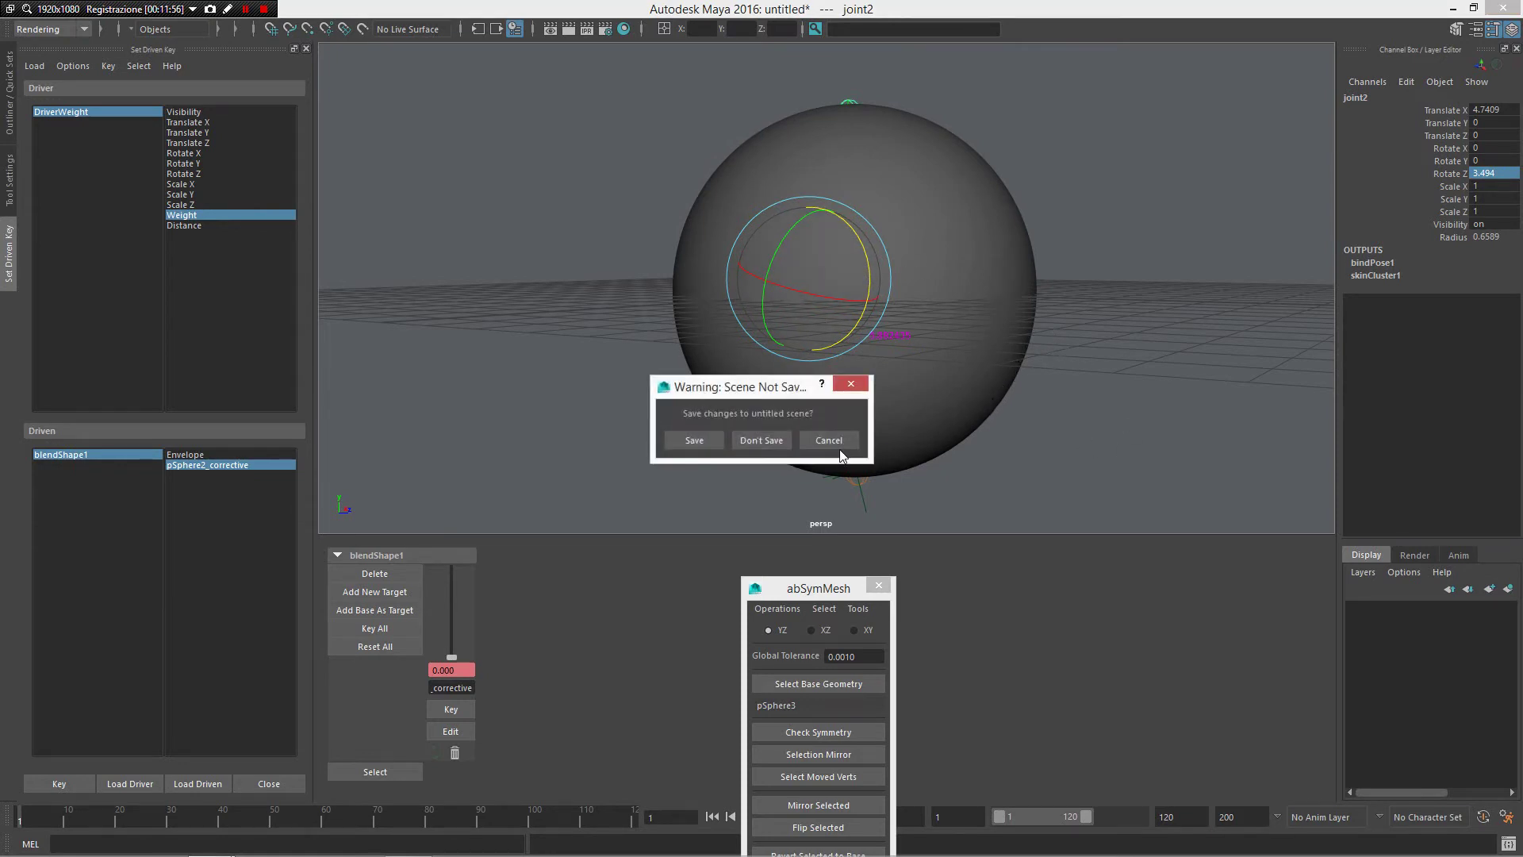
left_click(748, 448)
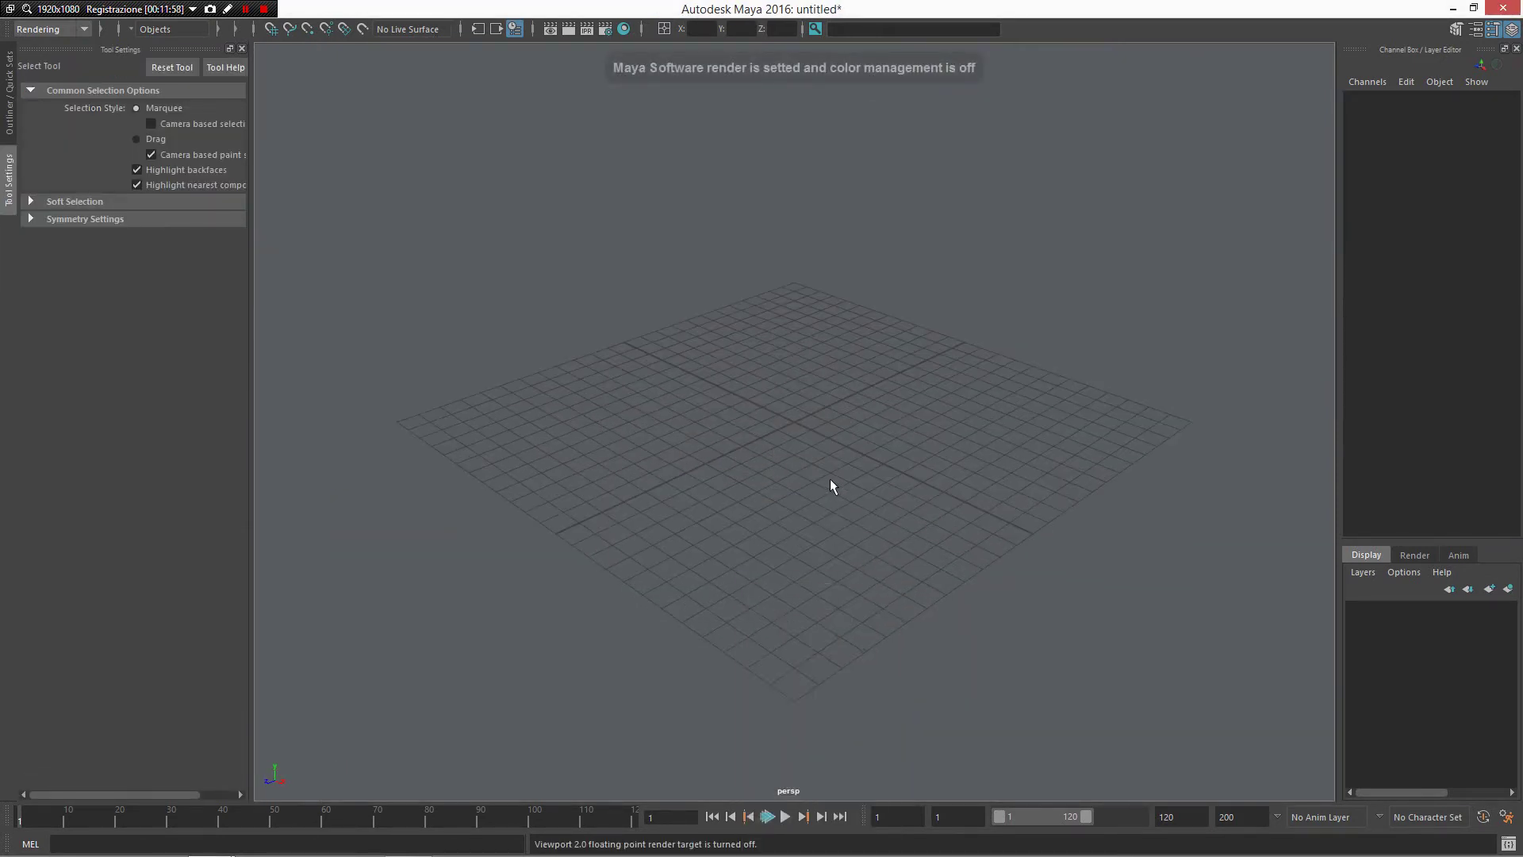
left_click_drag(882, 486, 854, 493, "alt")
scroll(855, 493, "up", 2)
key("space")
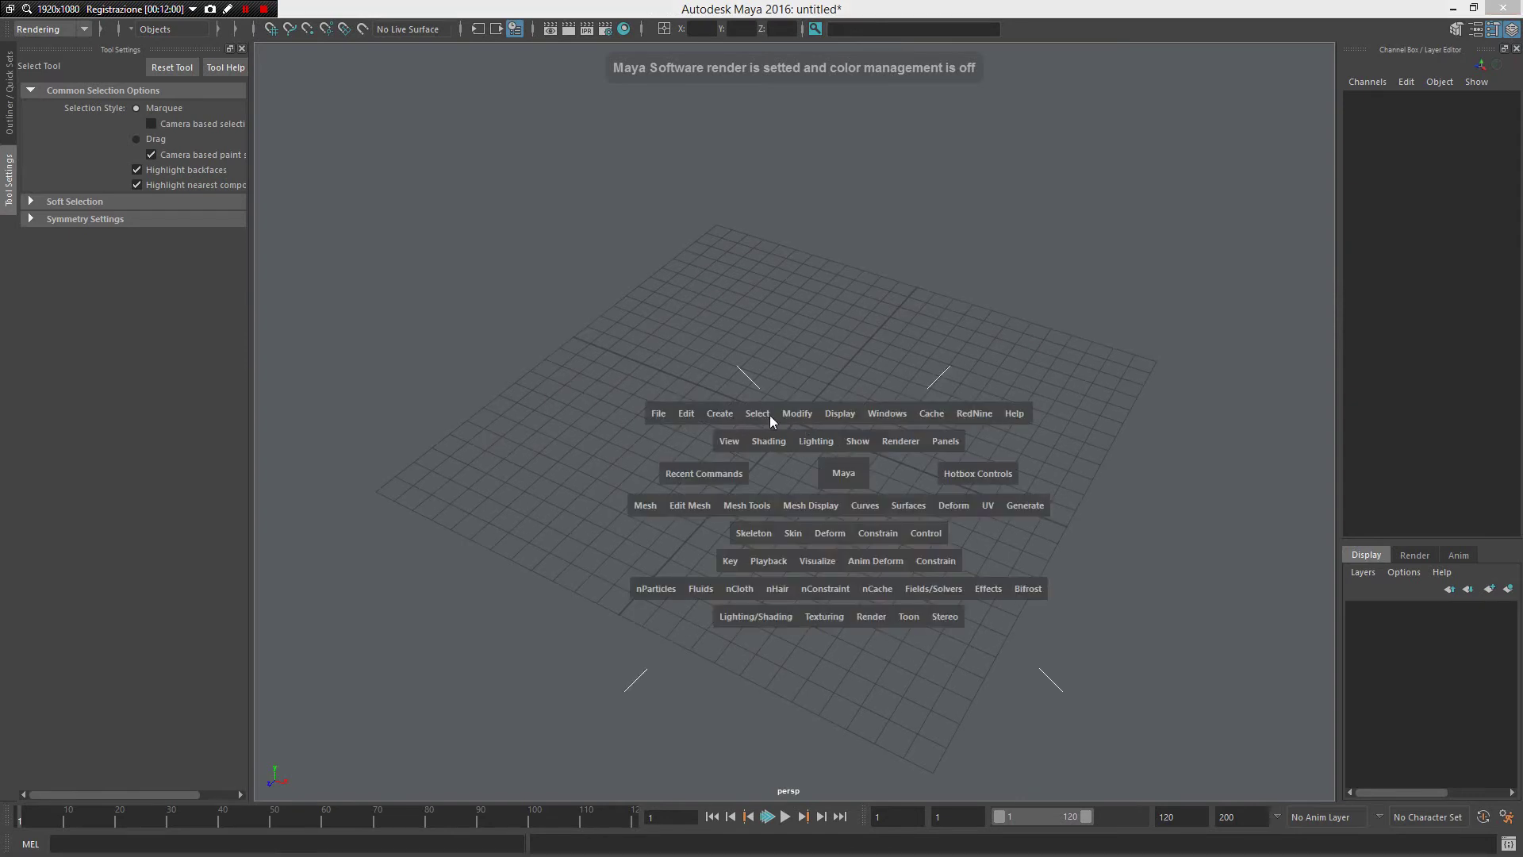
left_click(742, 414)
left_click(722, 416)
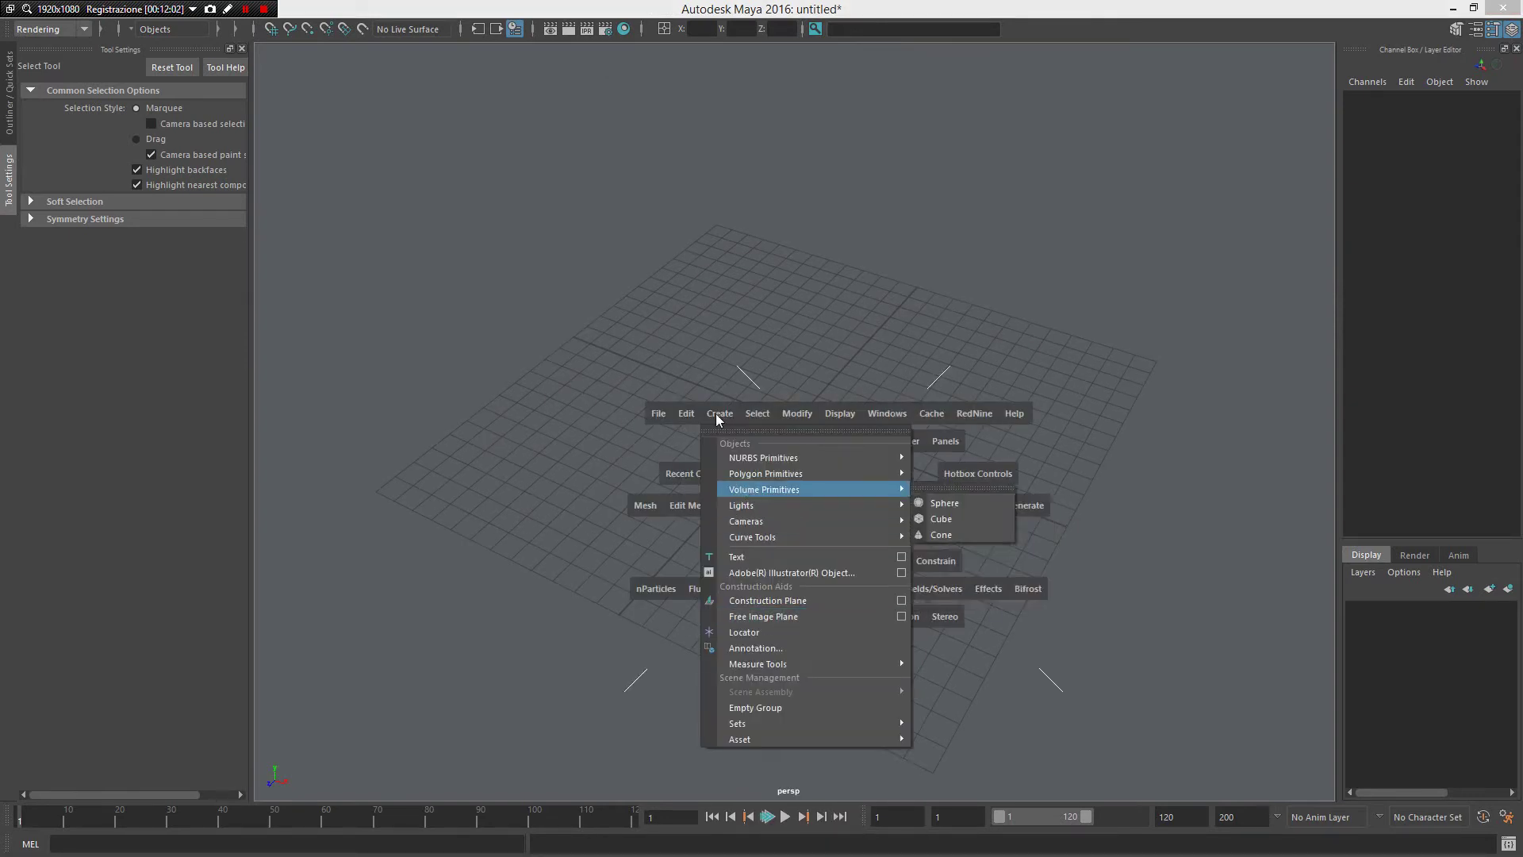
Step: Create a long polygon cube on the grid, about 12.7 wide, 1.5 high and 1.7 deep
right_click_drag(921, 577, 995, 354, "shift")
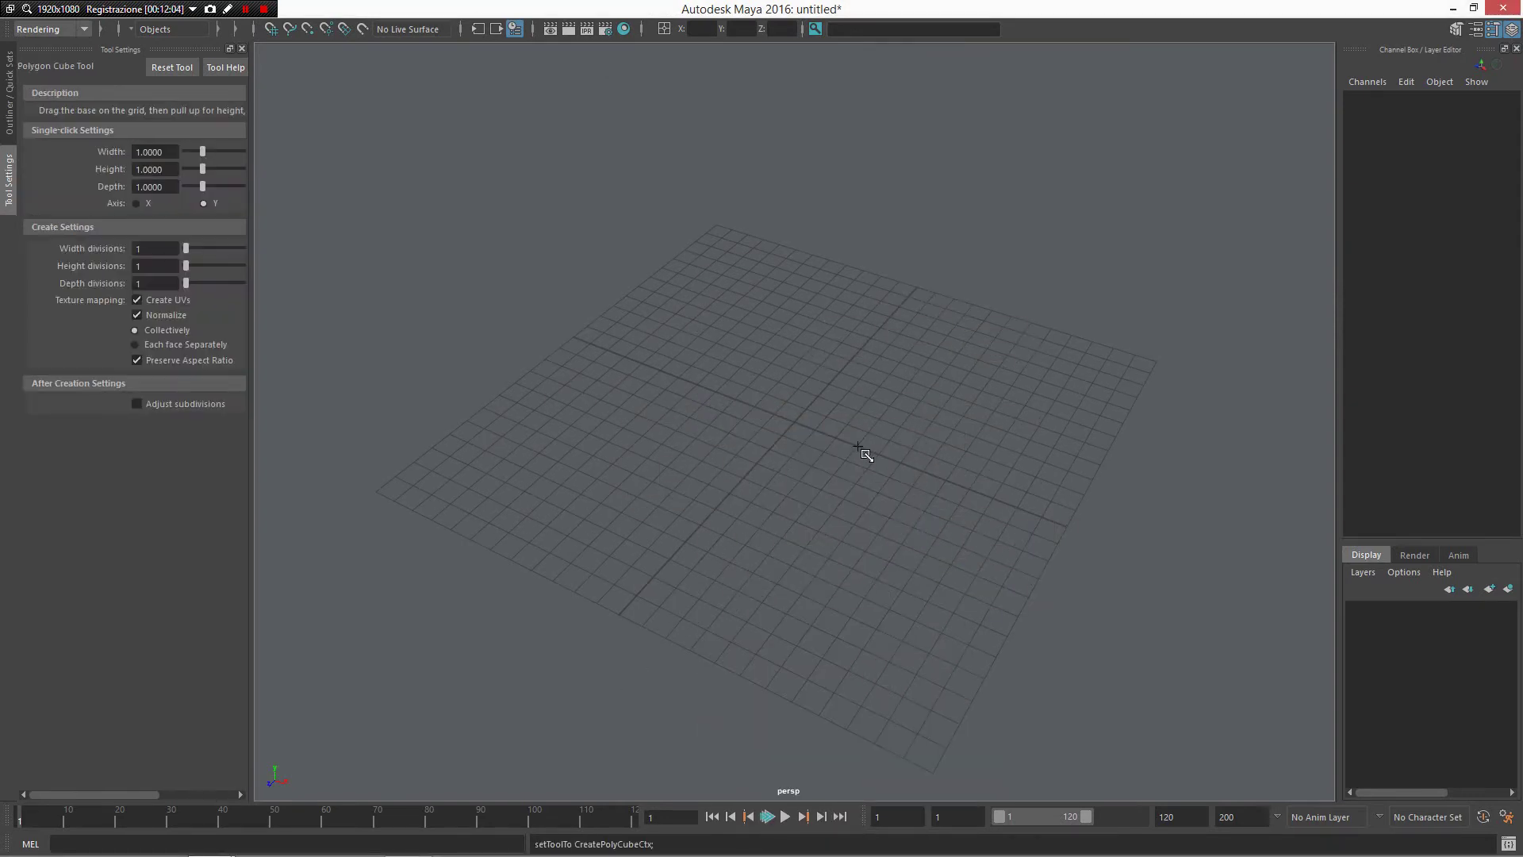
left_click_drag(857, 446, 1173, 513)
left_click_drag(1071, 482, 1151, 590, "alt")
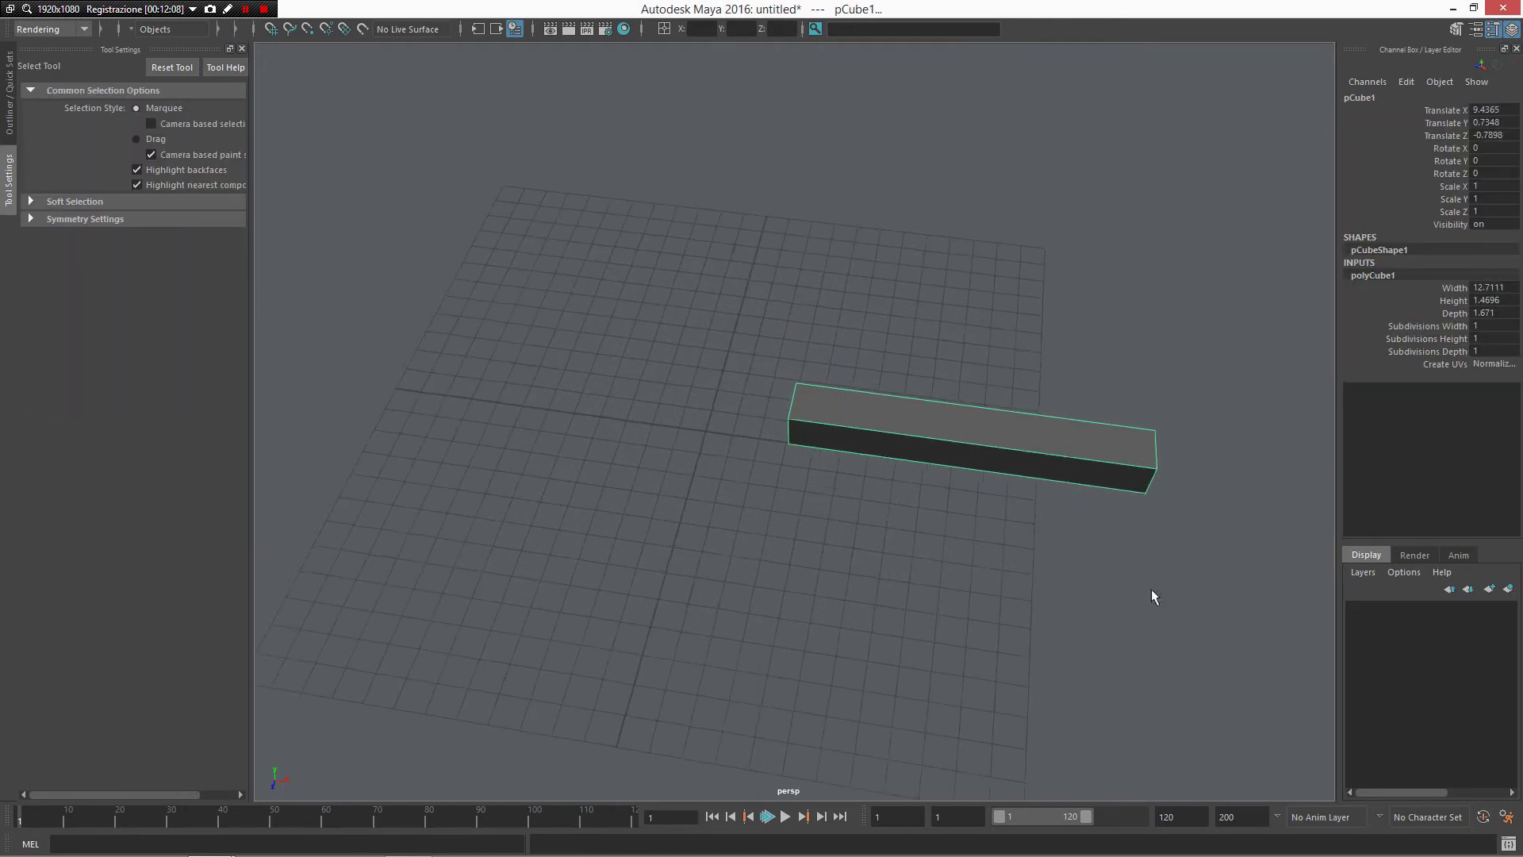
Step: Set the cube's subdivisions to 6 in width, 2 in height and 2 in depth
middle_click_drag(1206, 373, 1096, 402, "alt")
left_click(1432, 337)
mouse_move(1110, 334)
middle_mouse_down()
mouse_move(1142, 333)
mouse_move(1114, 334)
middle_mouse_up()
middle_click_drag(1225, 364, 1153, 374)
left_click(1428, 326)
left_click(1420, 353)
left_click_drag(1148, 376, 1114, 362, "alt")
right_click_drag(1114, 362, 1142, 408, "alt")
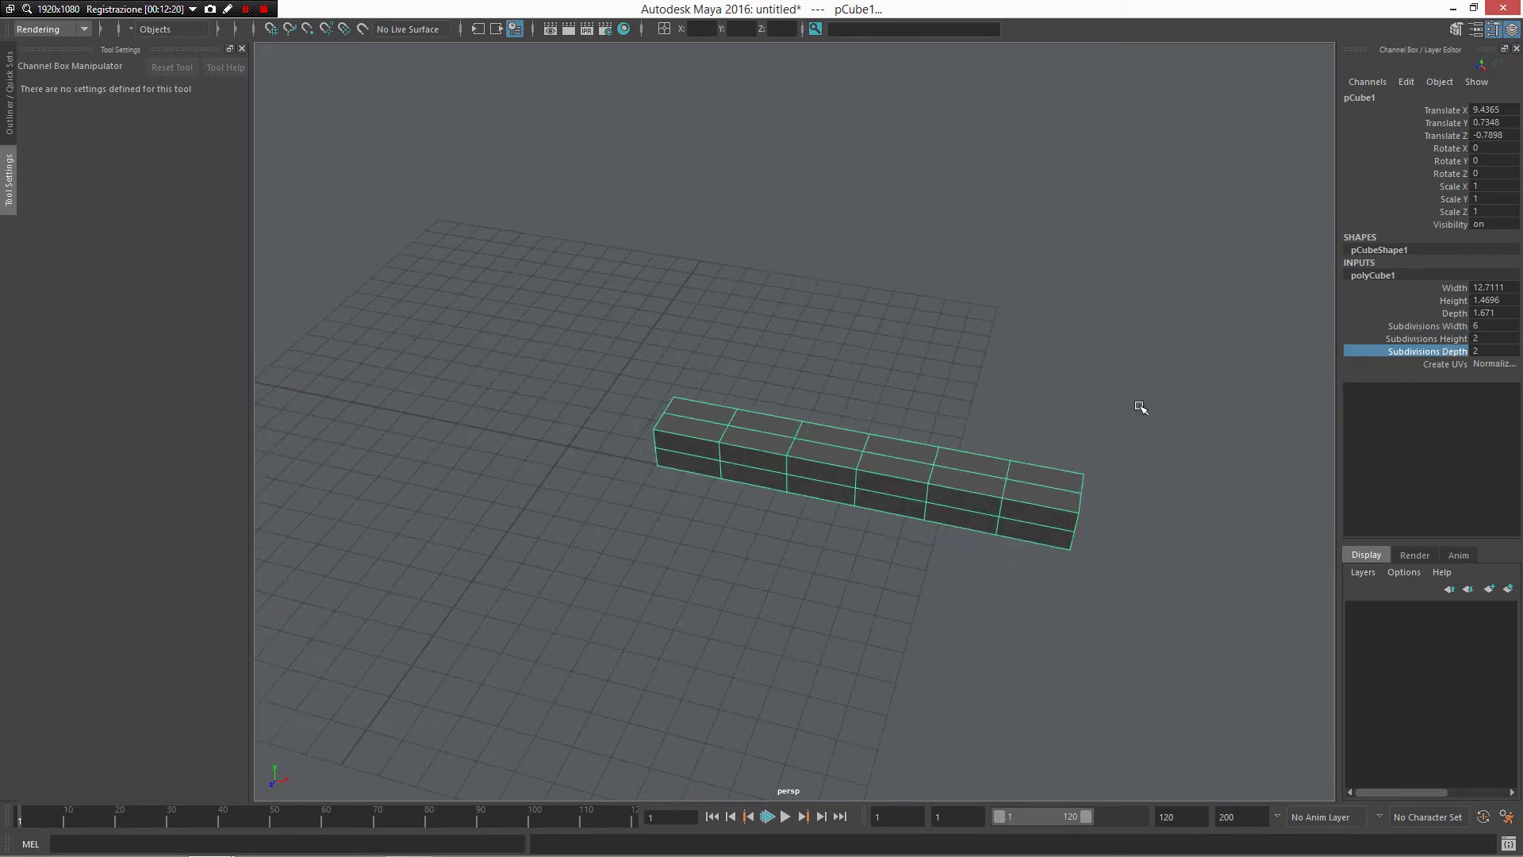
Step: Preview the cube in smooth mesh display and return it to the unsmoothed display
key("3")
left_click_drag(1112, 459, 819, 509, "alt")
key("1")
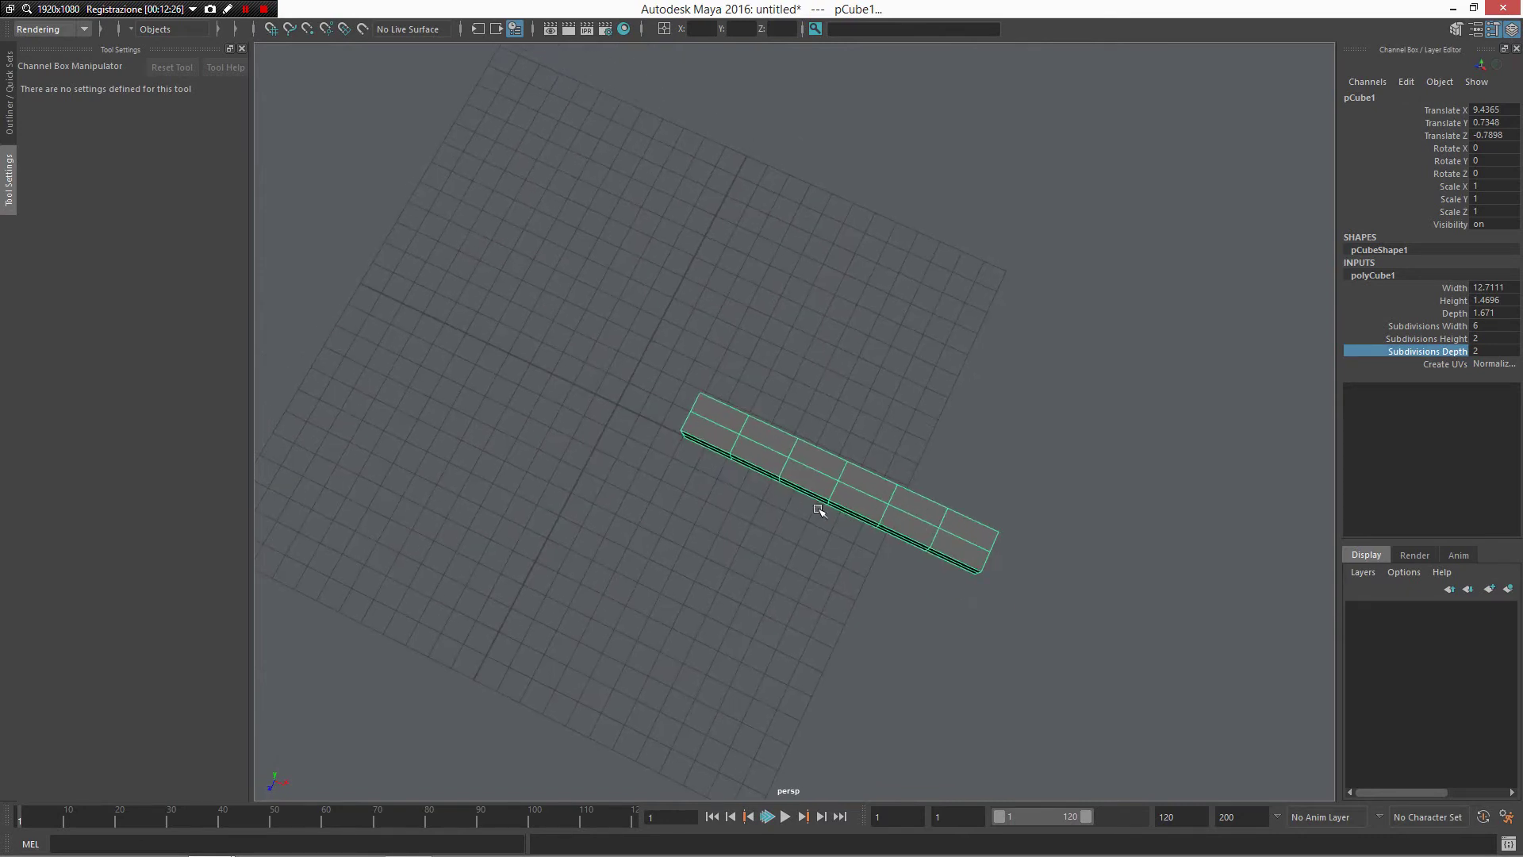
Step: In the top view, draw a three-joint chain along the cube from end to end with snapping to projected center enabled
key("space")
key("space")
middle_click_drag(912, 299, 578, 221, "alt")
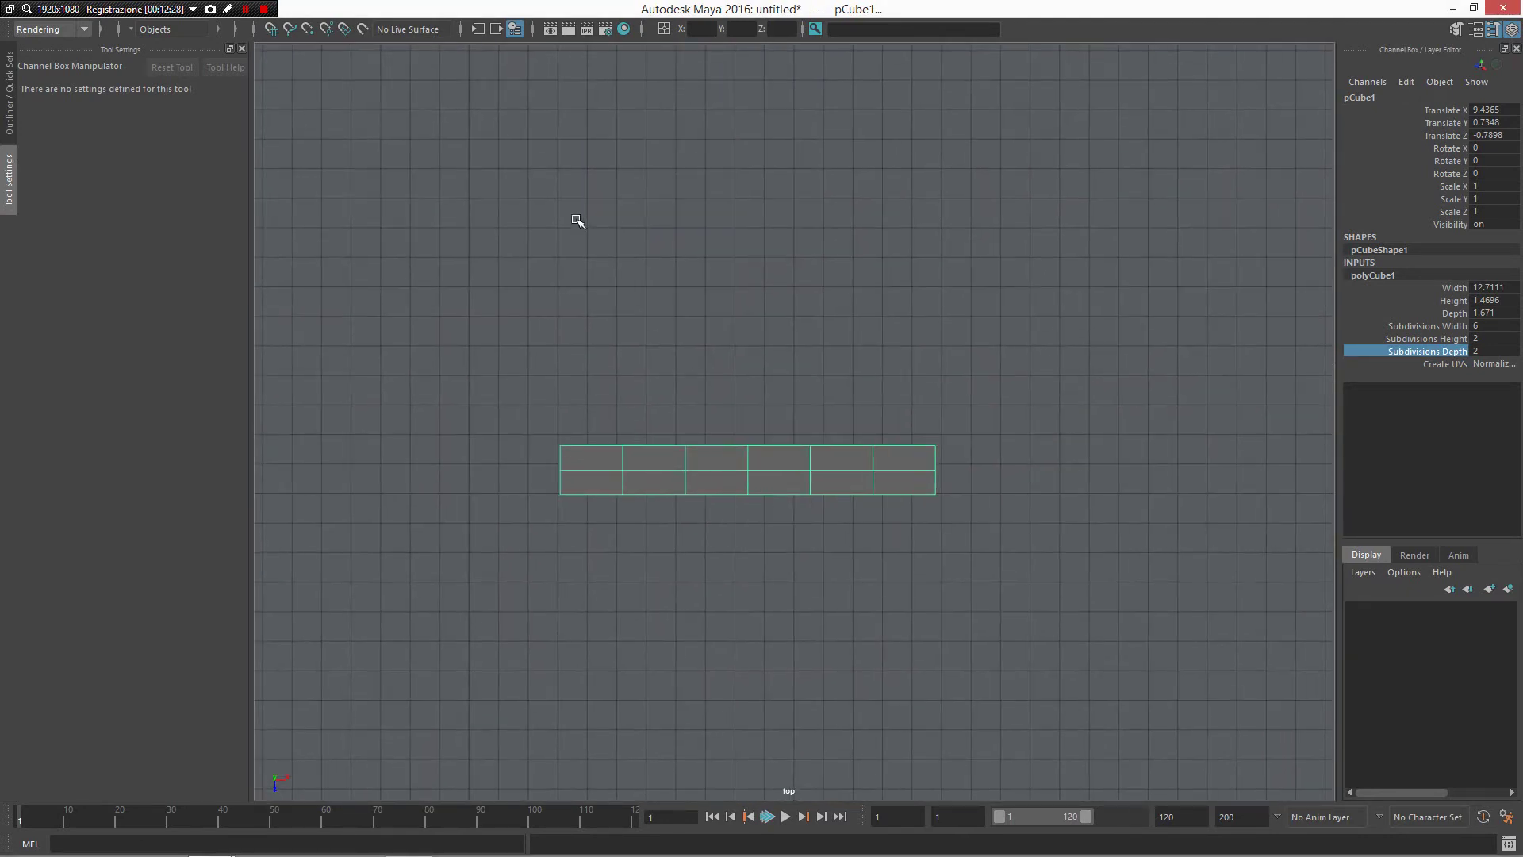
left_click(326, 28)
right_click(620, 474)
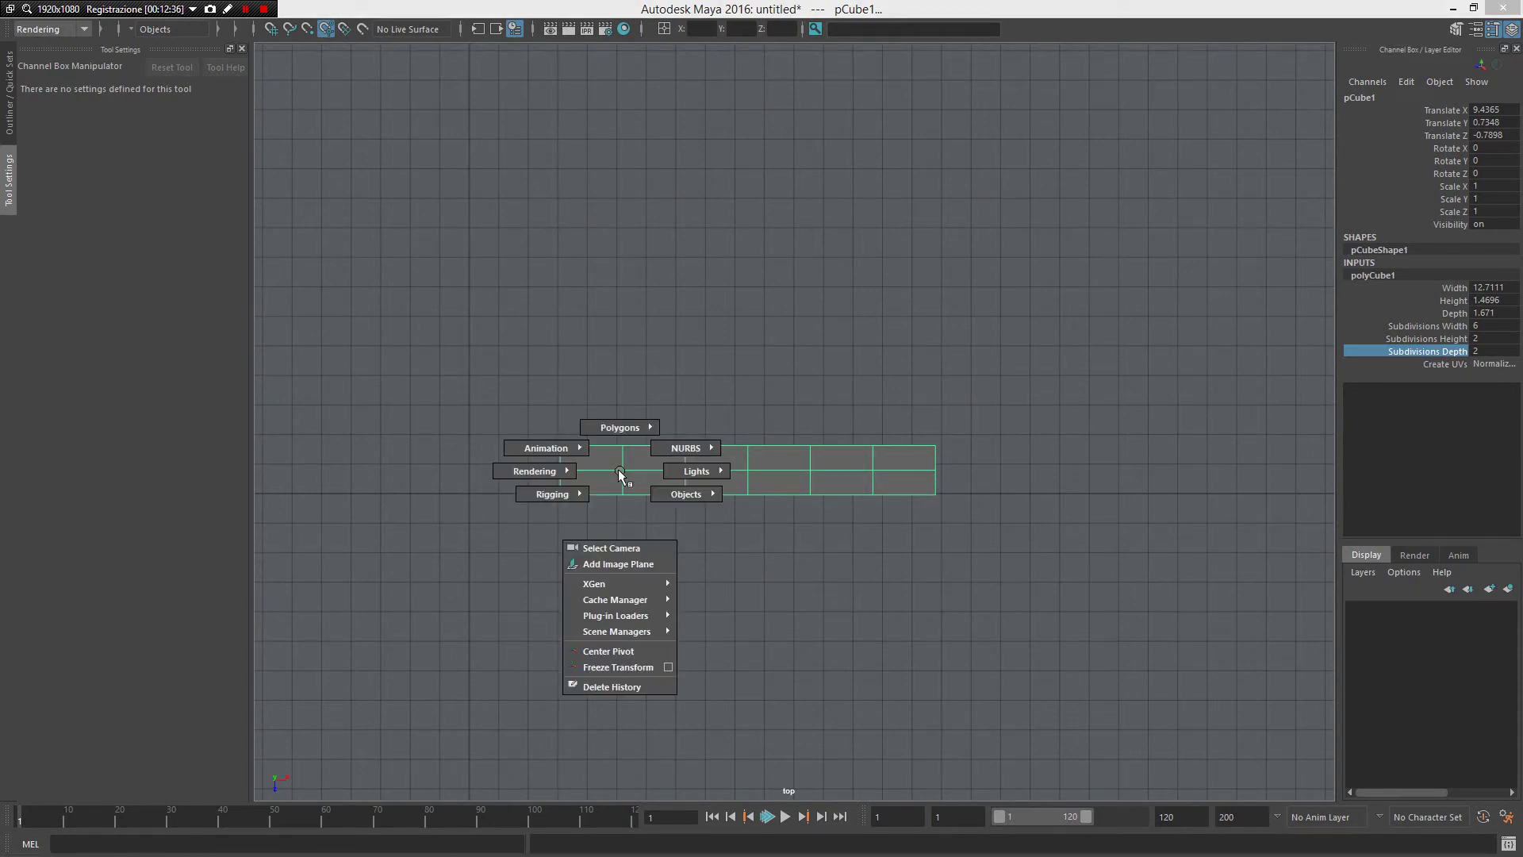
right_click_drag(621, 473, 442, 560)
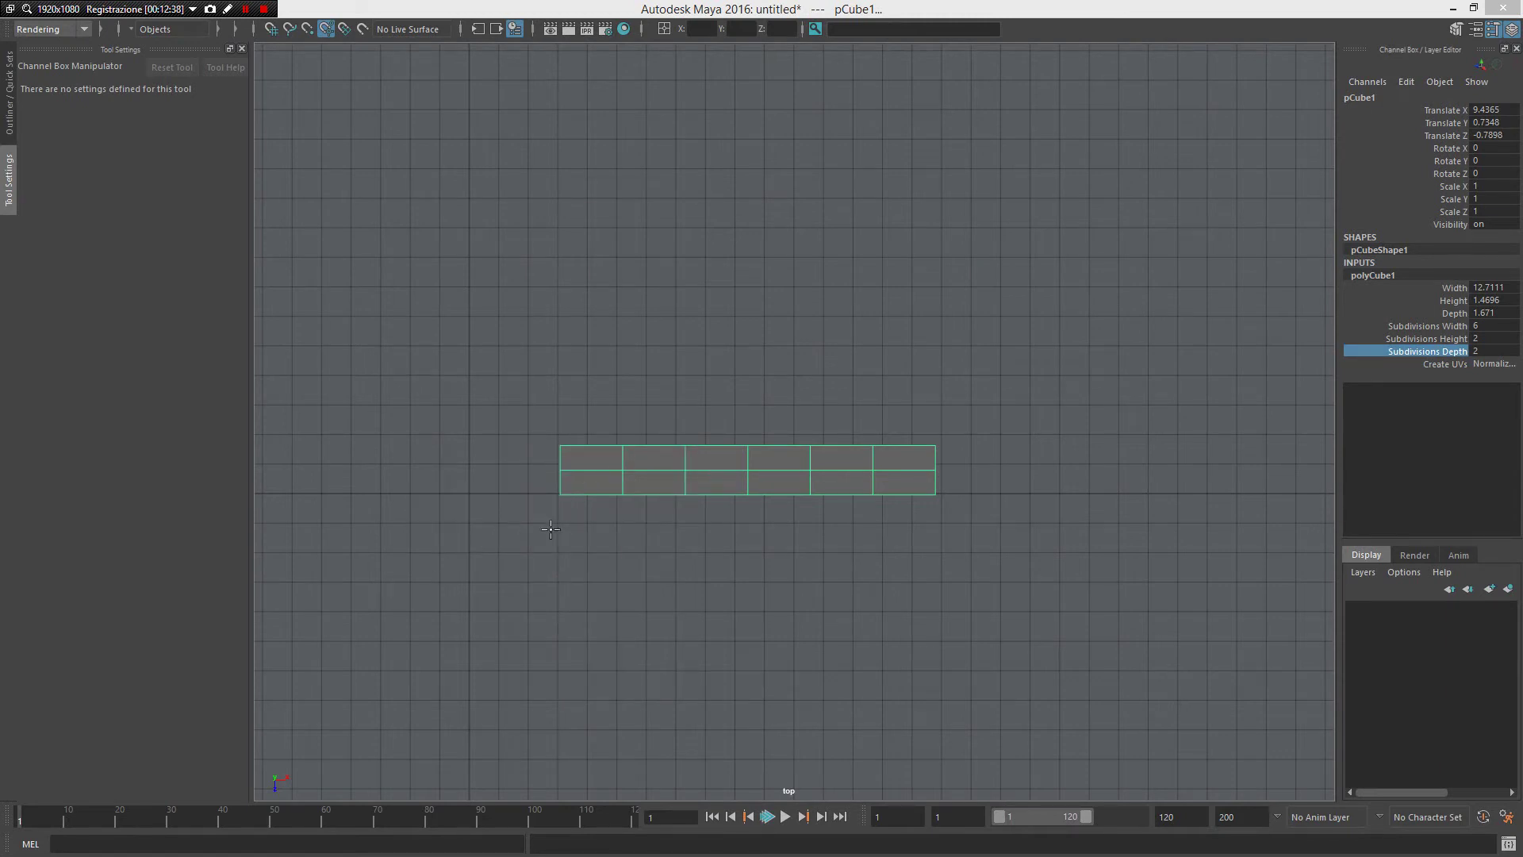
left_click(573, 478)
left_click_drag(803, 474, 743, 461)
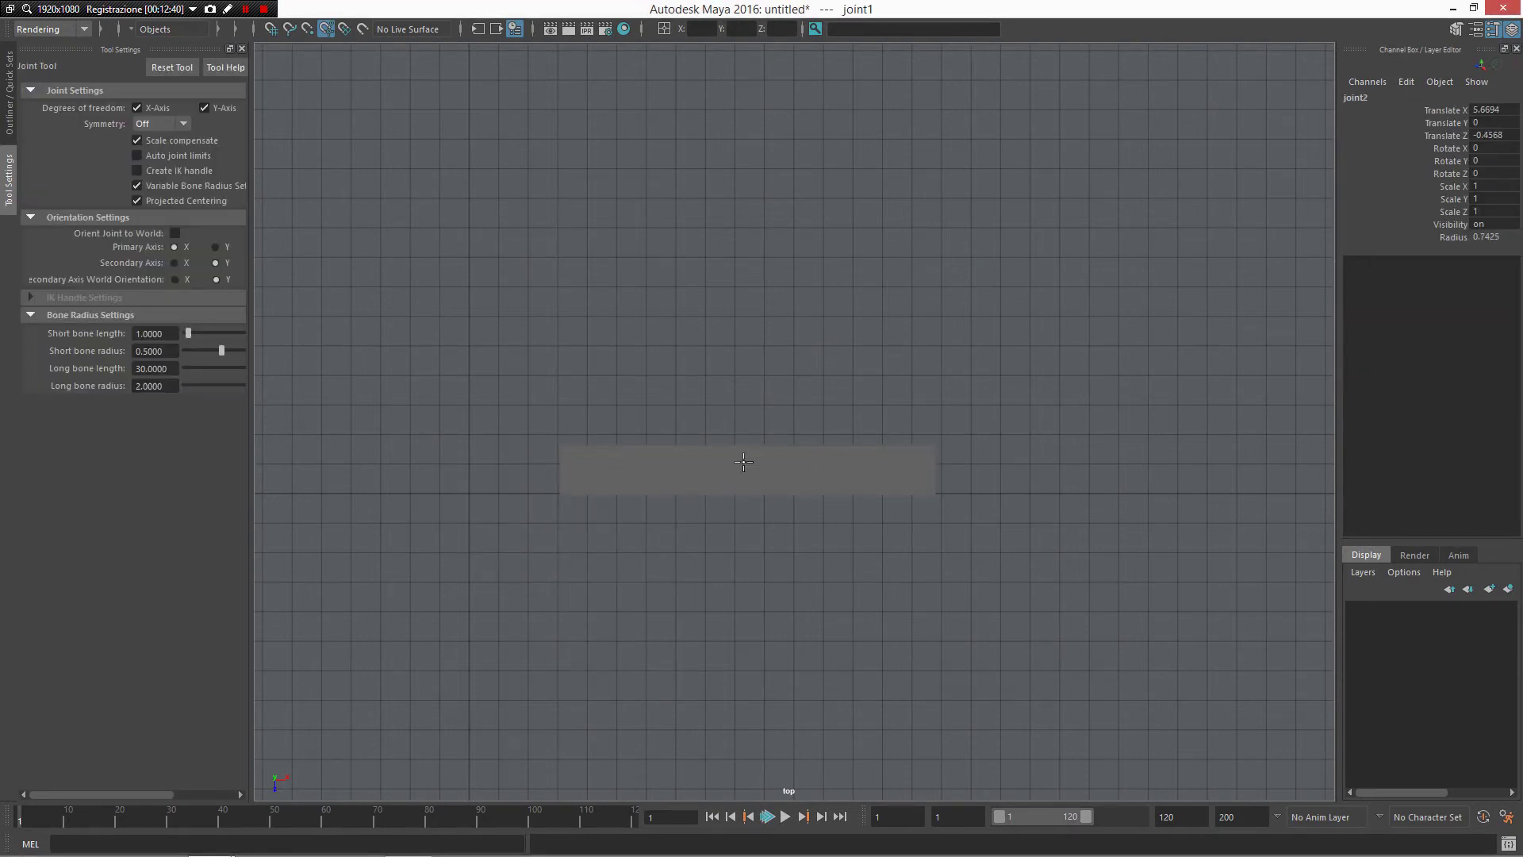
left_click_drag(944, 484, 923, 474)
key("Return")
Step: Return to the perspective view and bind the cube pCube1 as skin to the joint1 chain
key("space")
key("space")
left_click_drag(1163, 218, 827, 427, "alt")
left_click(7, 129)
left_click(98, 169)
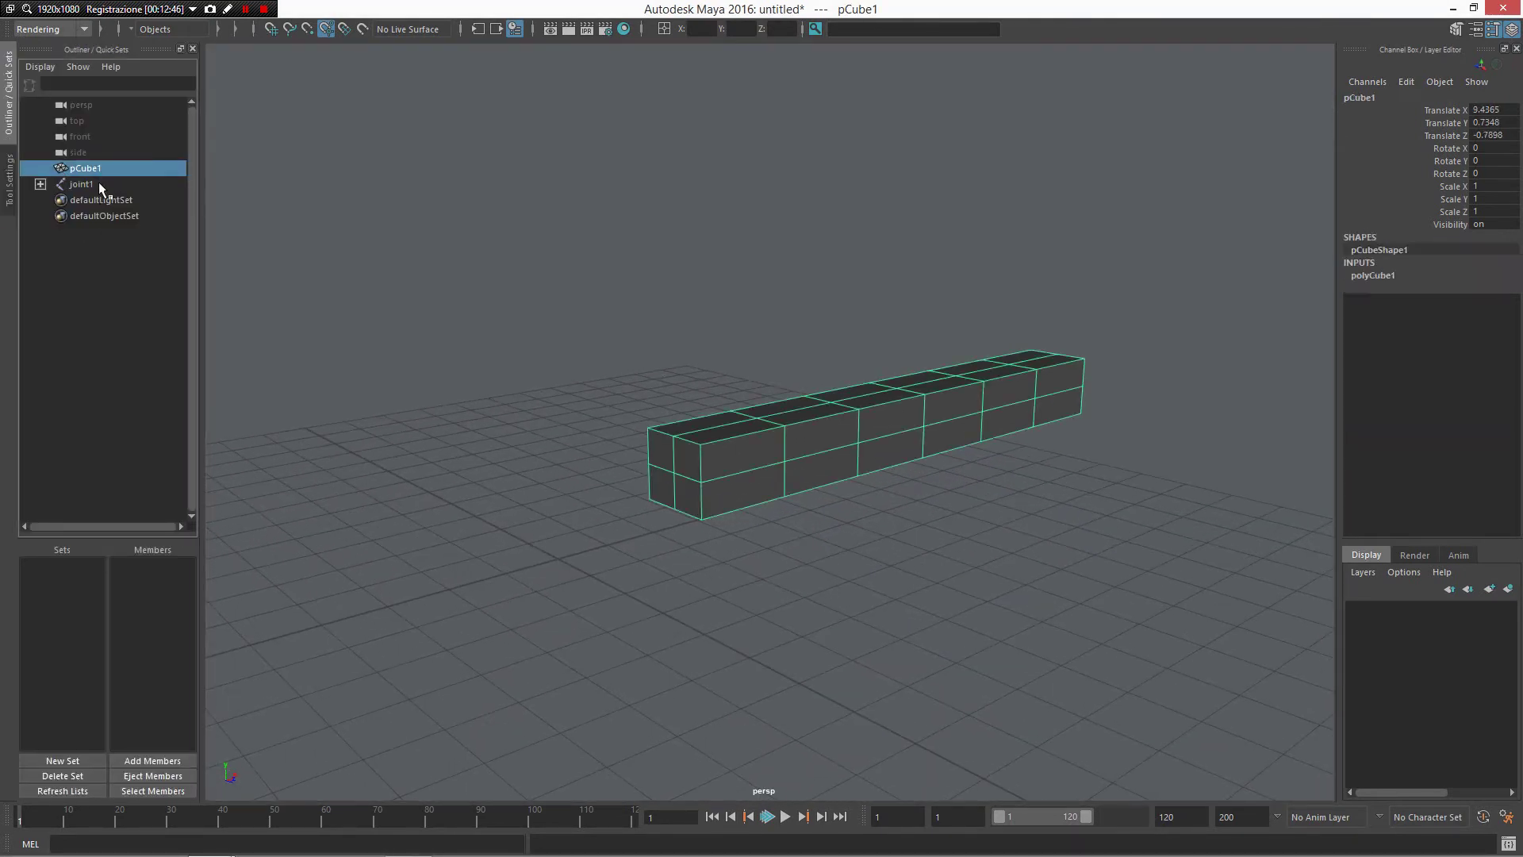
left_click(99, 183)
left_click(102, 166, "ctrl")
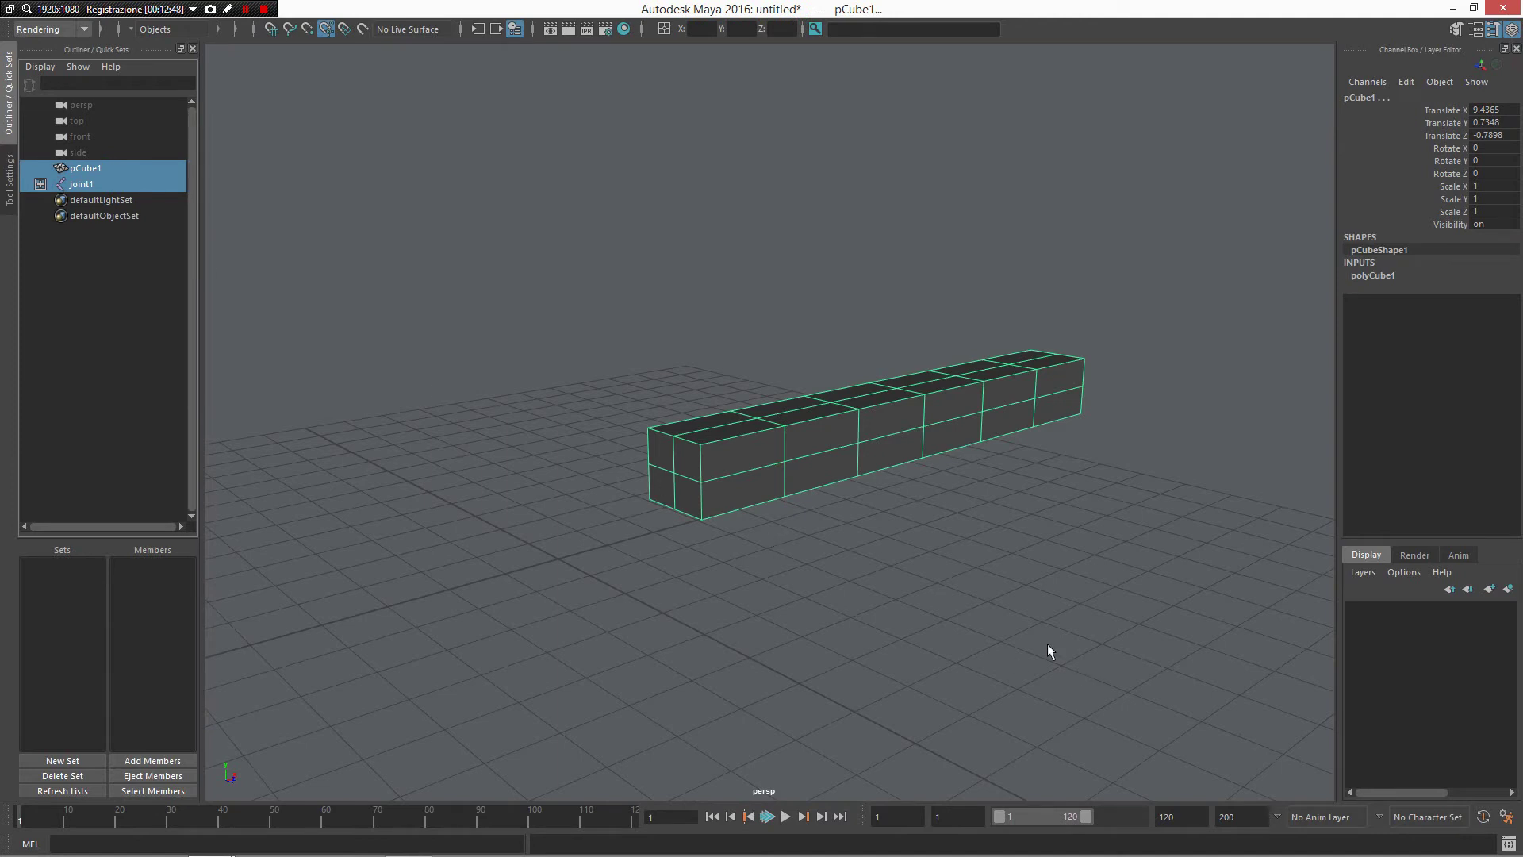
key("g")
Step: Switch to wireframe display and select the chain's middle joint, joint2
left_click_drag(1022, 628, 1019, 546, "alt")
key("4")
left_click(938, 413)
left_click_drag(942, 434, 988, 583, "alt")
scroll(987, 582, "down", 3)
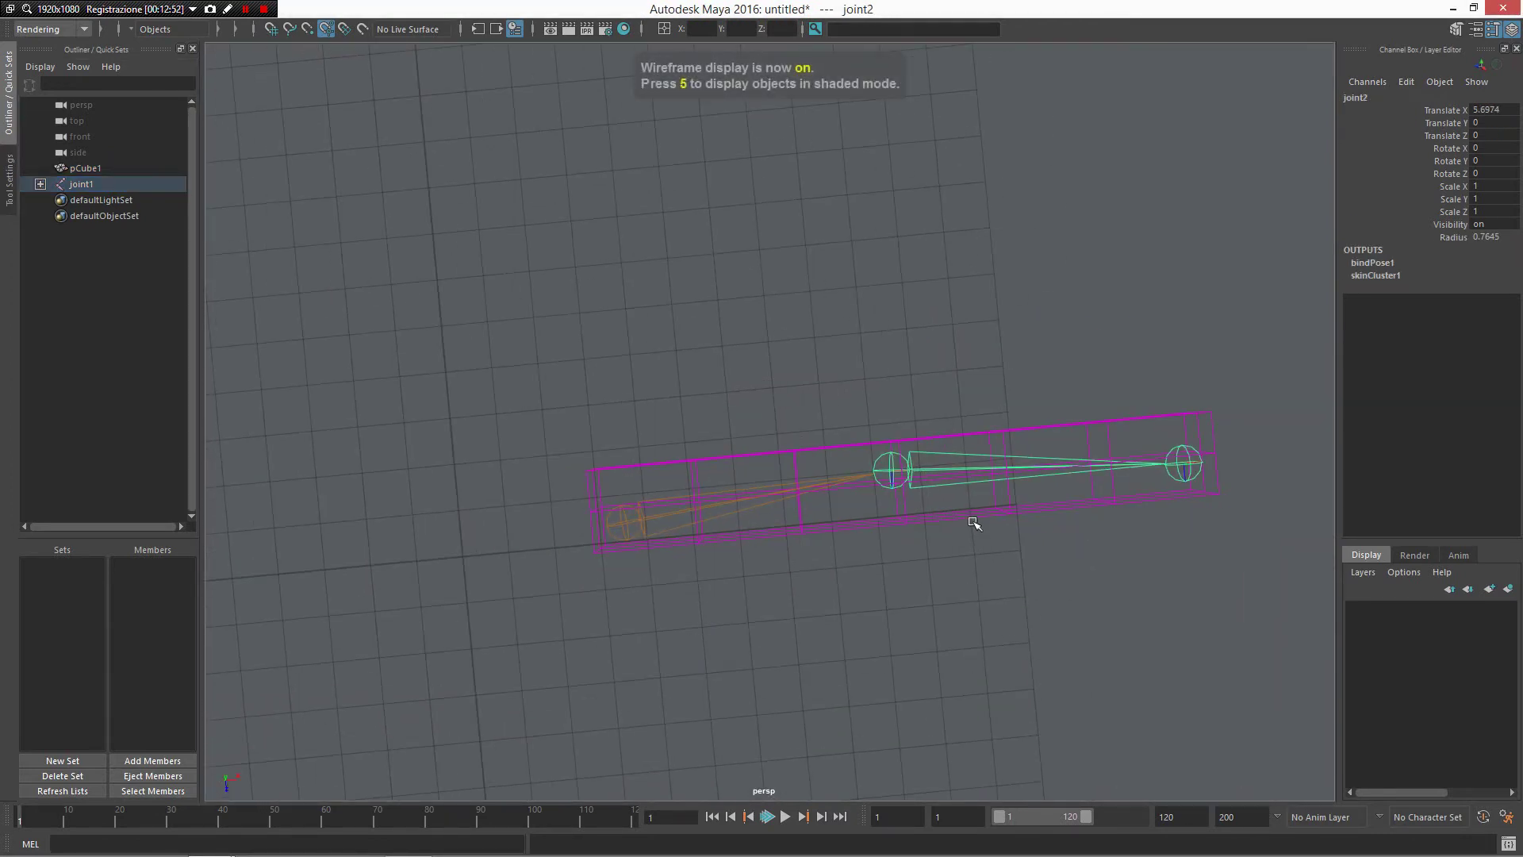
Step: Test the skinning by bending joint2 about Y to about -110 and -74 degrees, and reset its Rotate Y to 0
key("e")
left_click_drag(928, 487, 619, 84, "alt")
left_click_drag(581, 413, 667, 430, "alt")
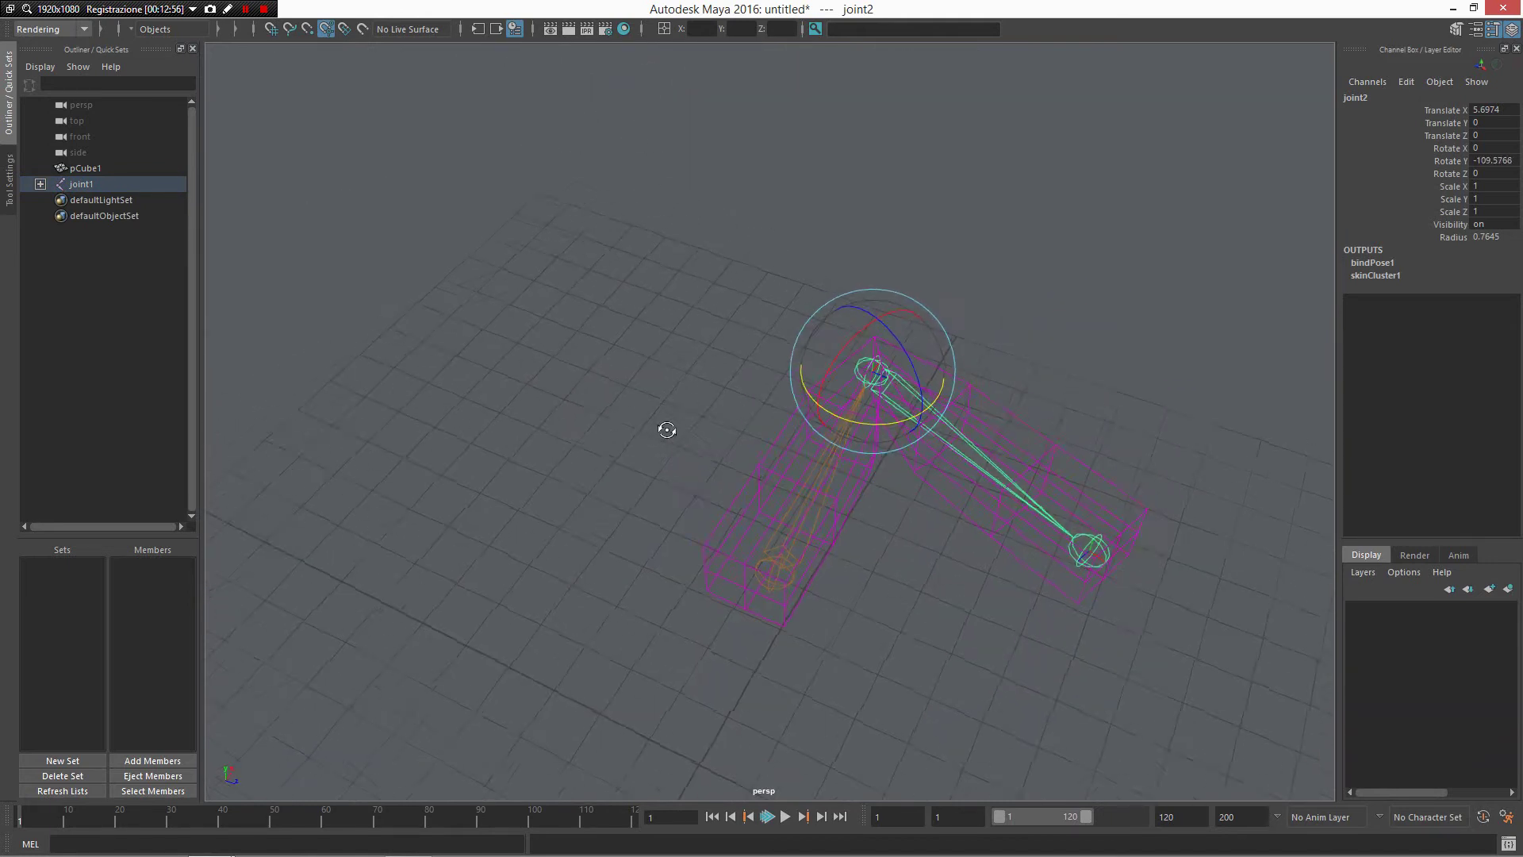
left_click_drag(910, 422, 962, 412)
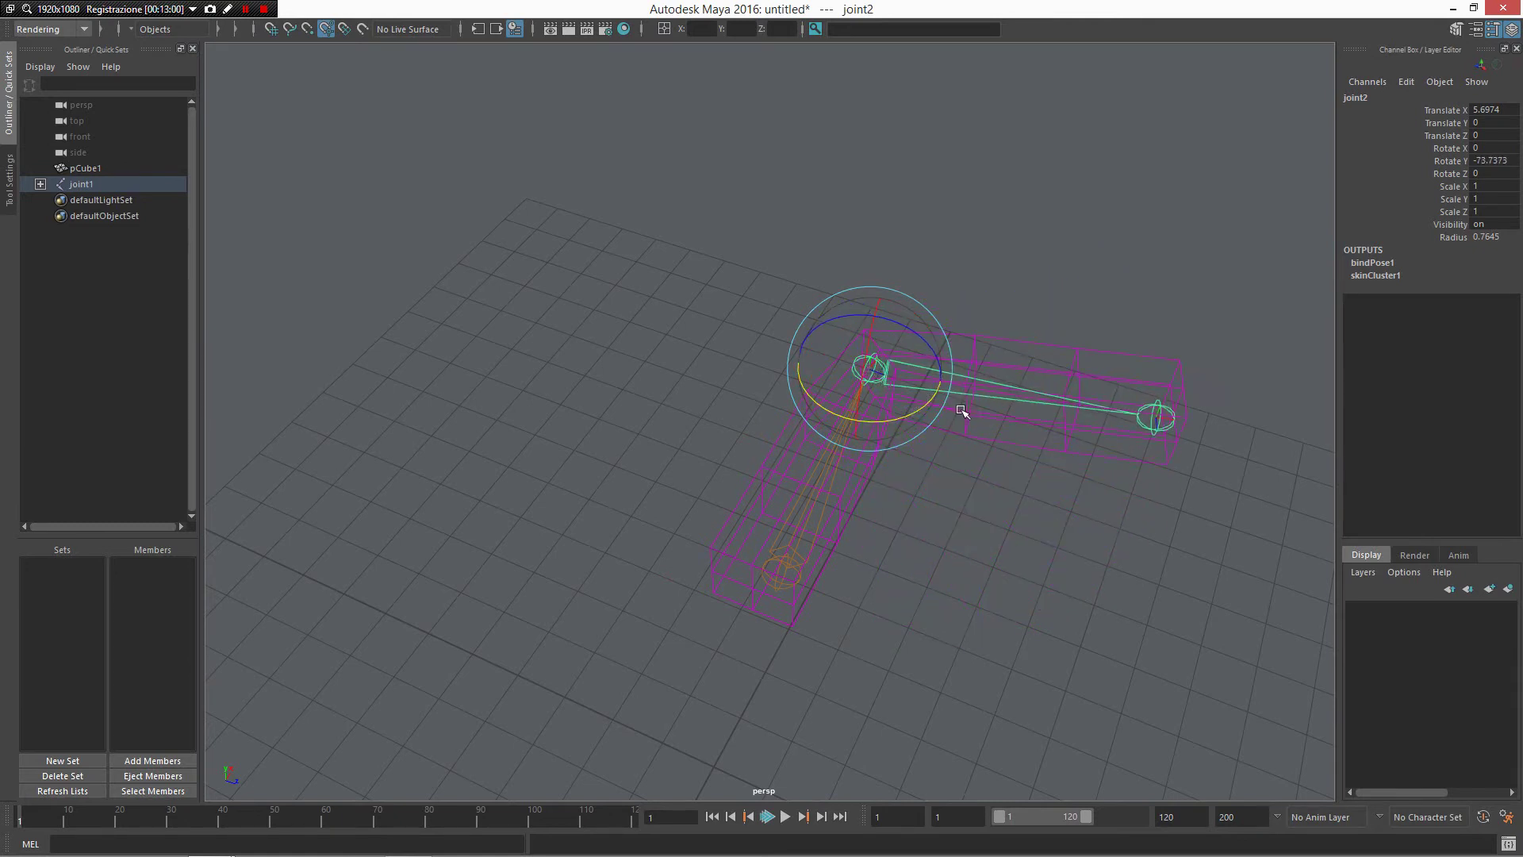
left_click(1509, 152)
left_click(1509, 161)
type("0")
key("Return")
left_click(1206, 386)
left_click_drag(1187, 388, 1126, 416, "alt")
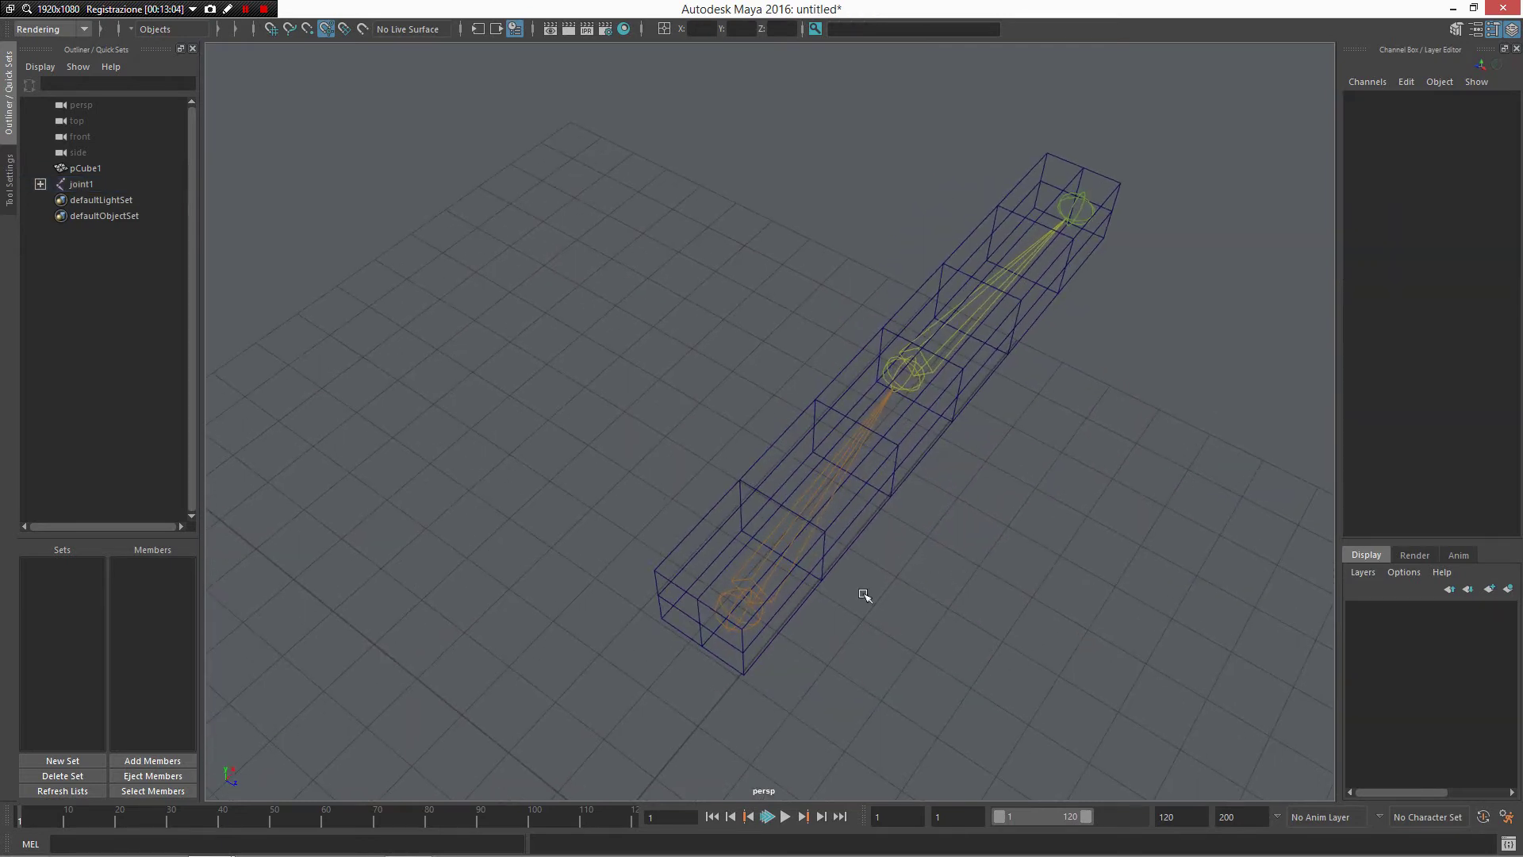
Step: Create a weight driver with its base and driver locators
left_click_drag(865, 595, 843, 612, "alt")
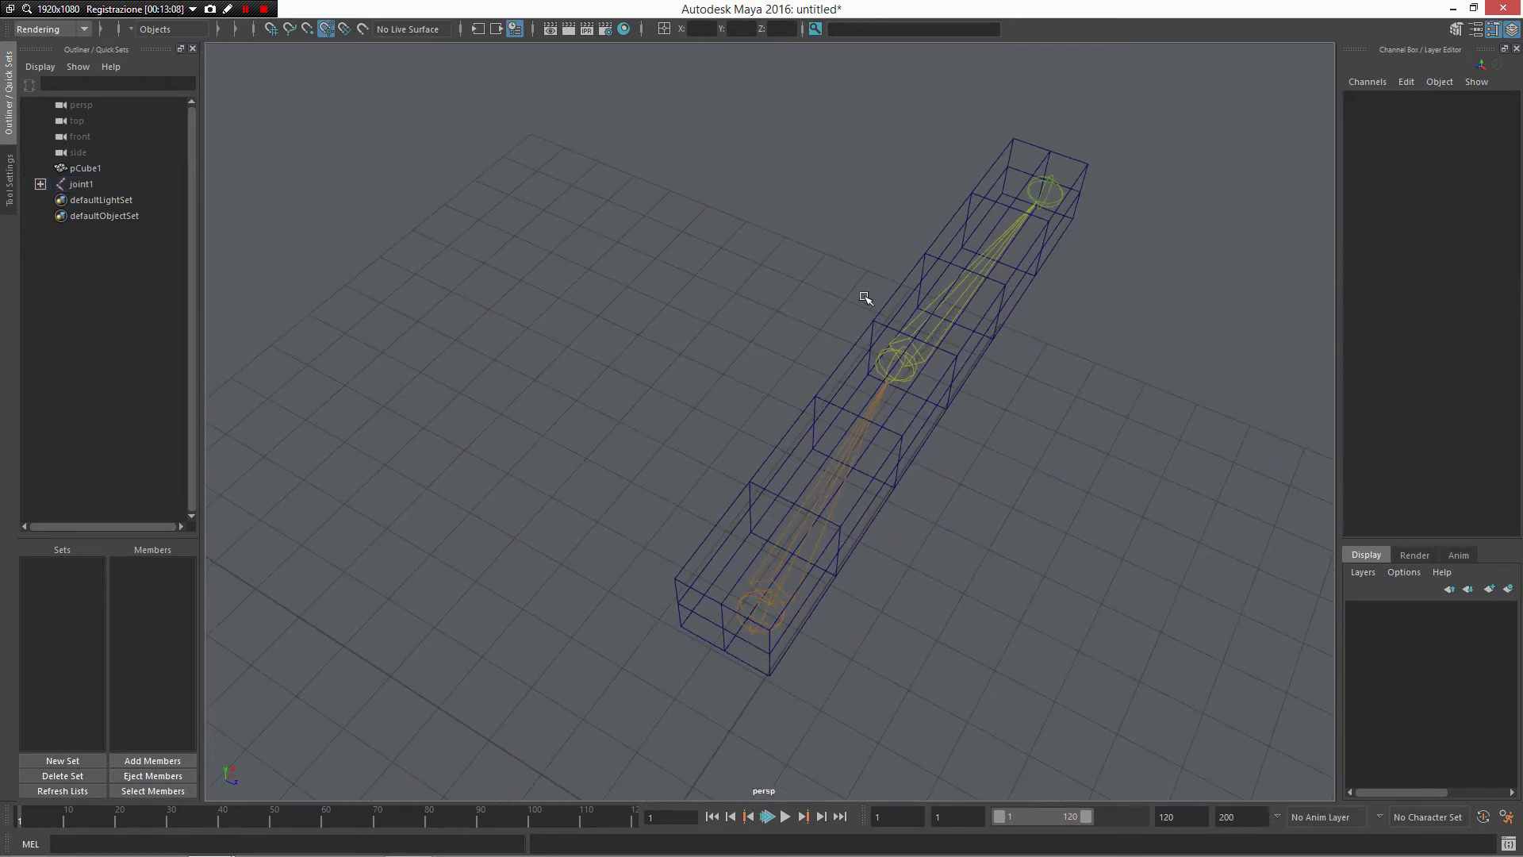
left_click_drag(952, 680, 839, 636, "alt")
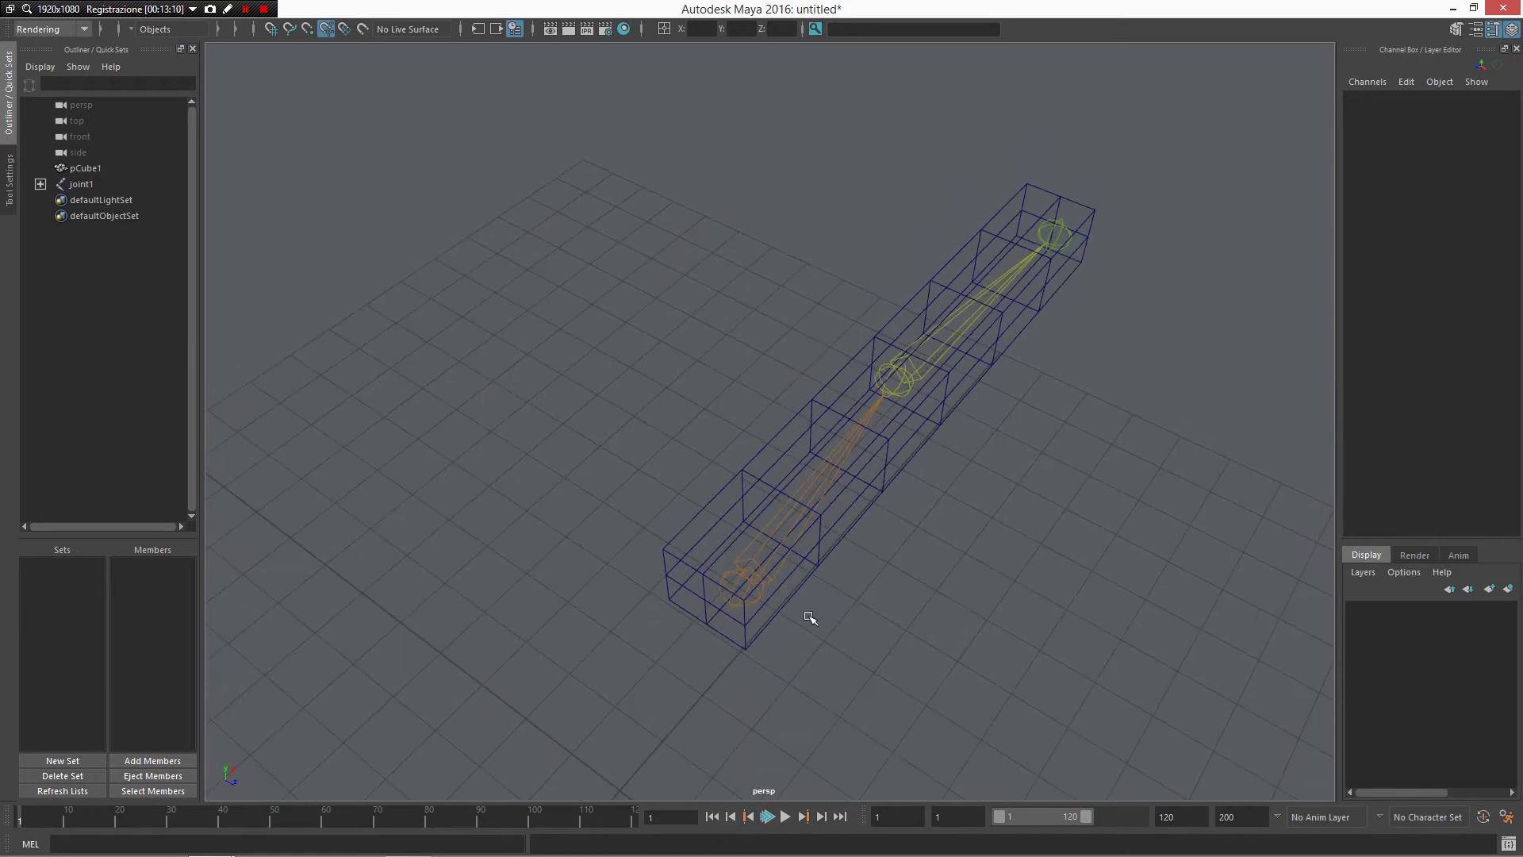
right_click(821, 616)
right_click_drag(821, 616, 447, 759)
left_click_drag(830, 623, 503, 738, "alt")
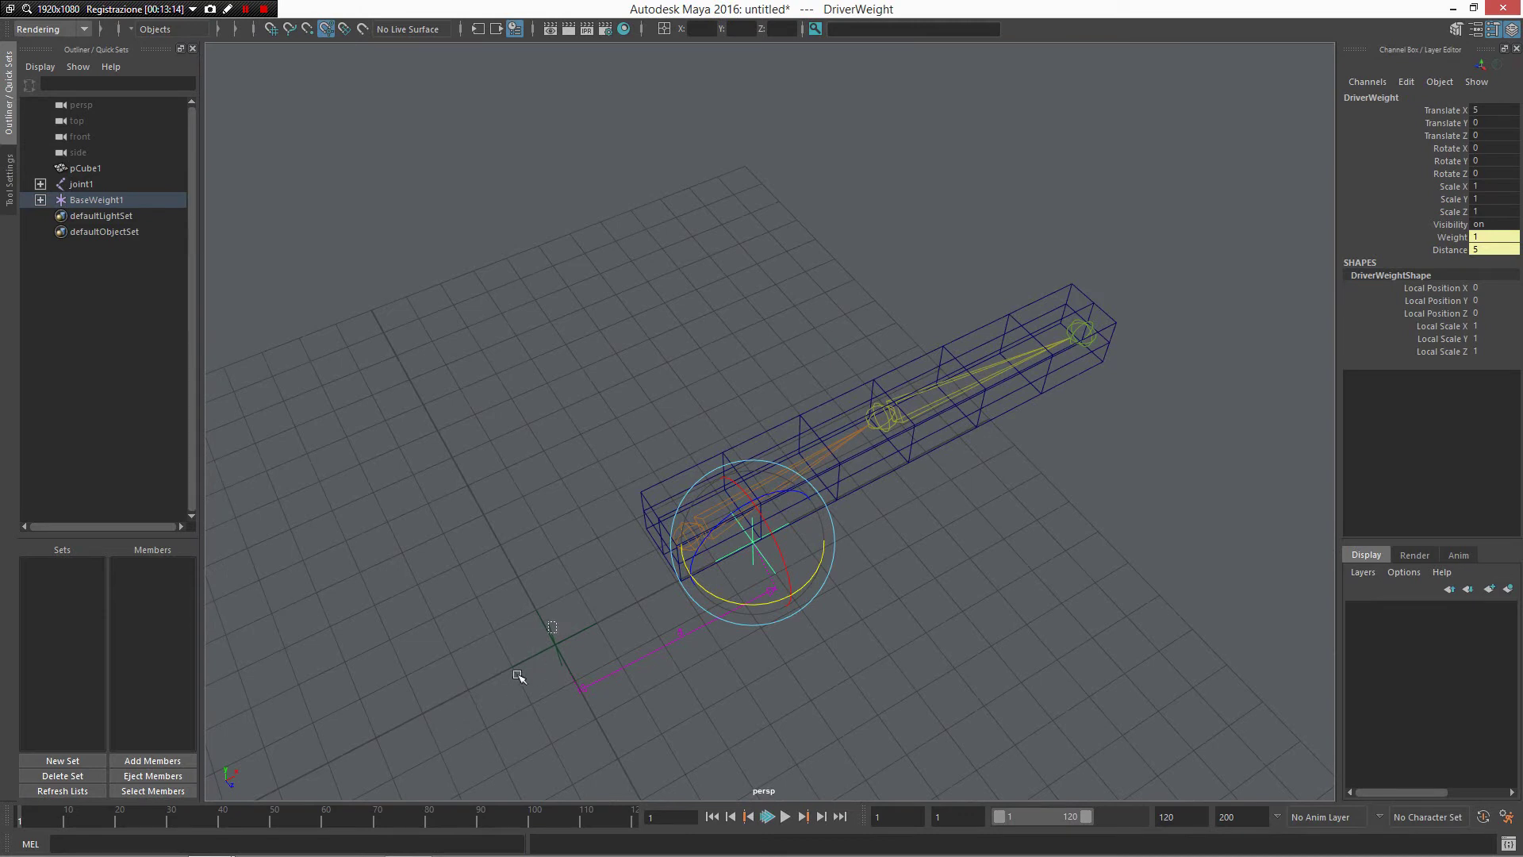
Step: Parent the BaseWeight1 locator under joint1, placed at the joint with zero translation
left_click(87, 184)
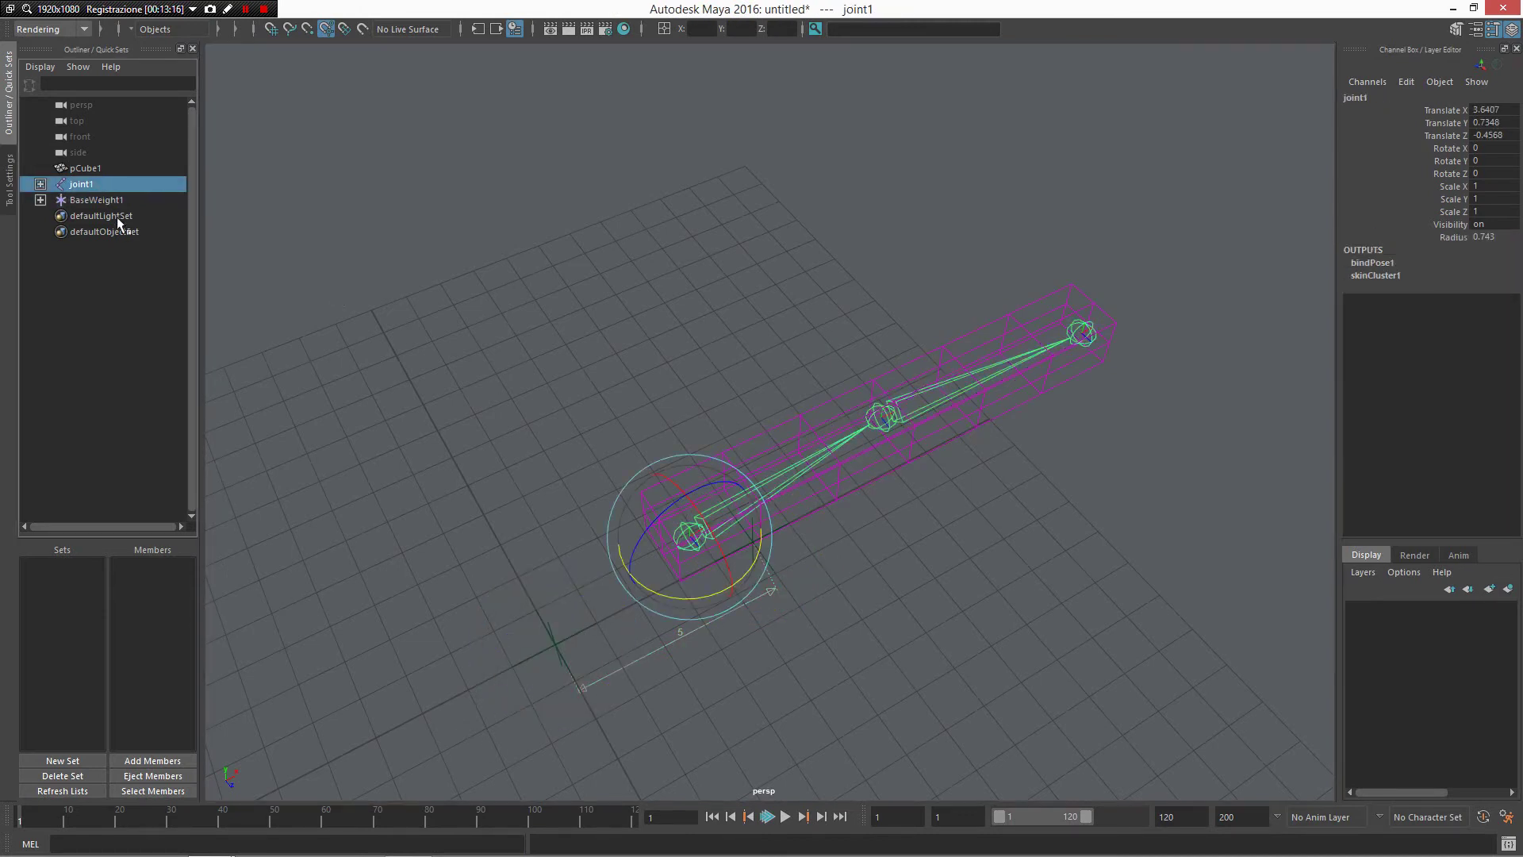
left_click(111, 200)
left_click(715, 561, "shift")
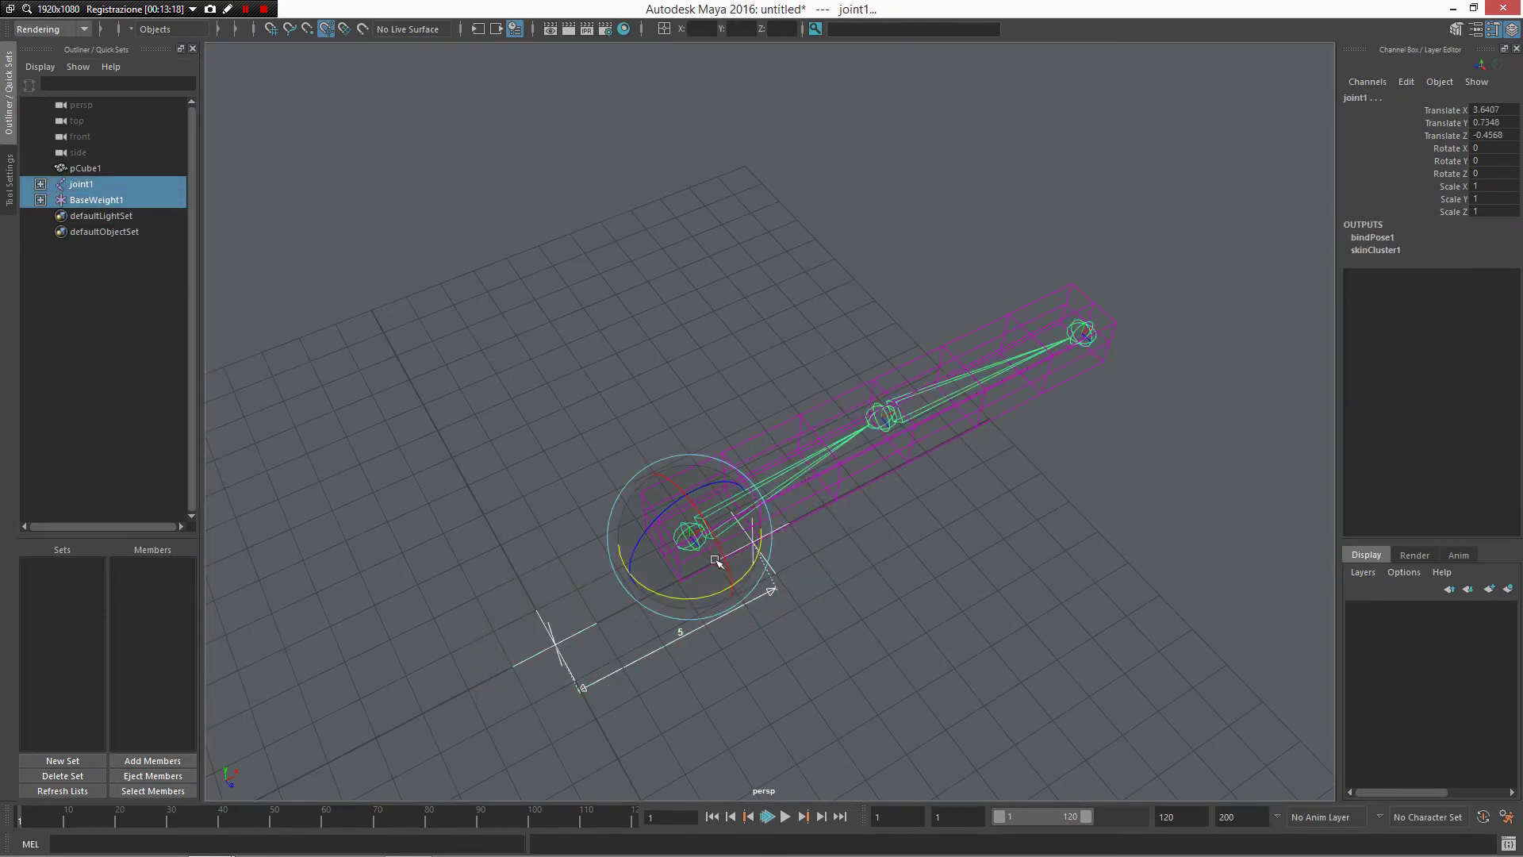
key("p")
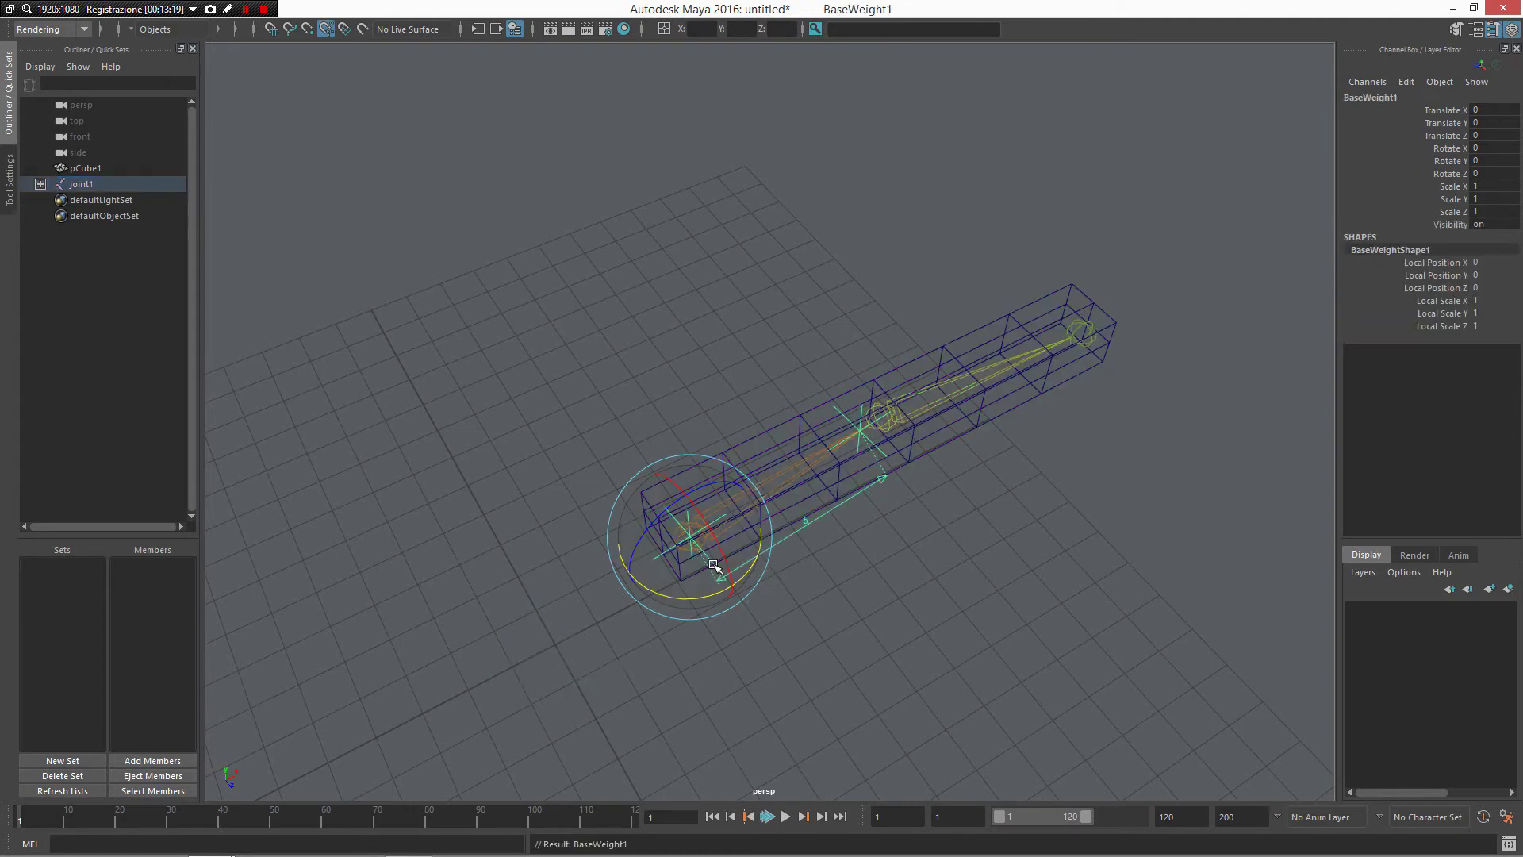
Step: Move the DriverWeight locator just past the middle joint, to about Translate X 6.59 and Translate Z 0.41
scroll(1230, 379, "up", 4)
left_click(1159, 585)
left_click_drag(1159, 584, 1241, 674, "alt")
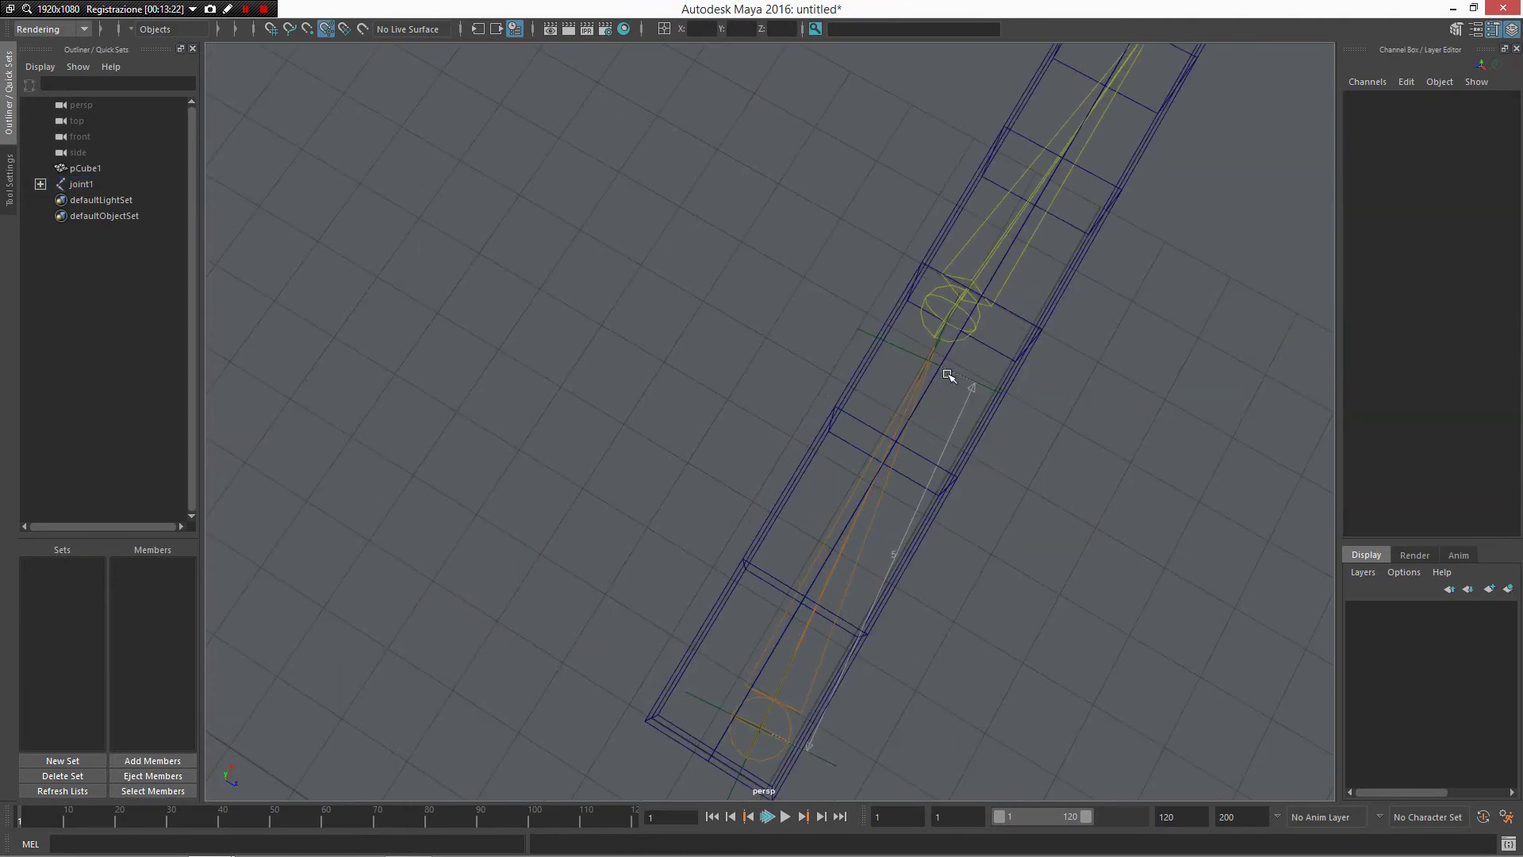
left_click(944, 359)
left_click(989, 392)
left_click(951, 418)
key("w")
left_click_drag(952, 306, 1067, 302)
left_click_drag(1128, 228, 957, 517, "alt")
scroll(957, 517, "down", 1)
scroll(1043, 514, "up", 3)
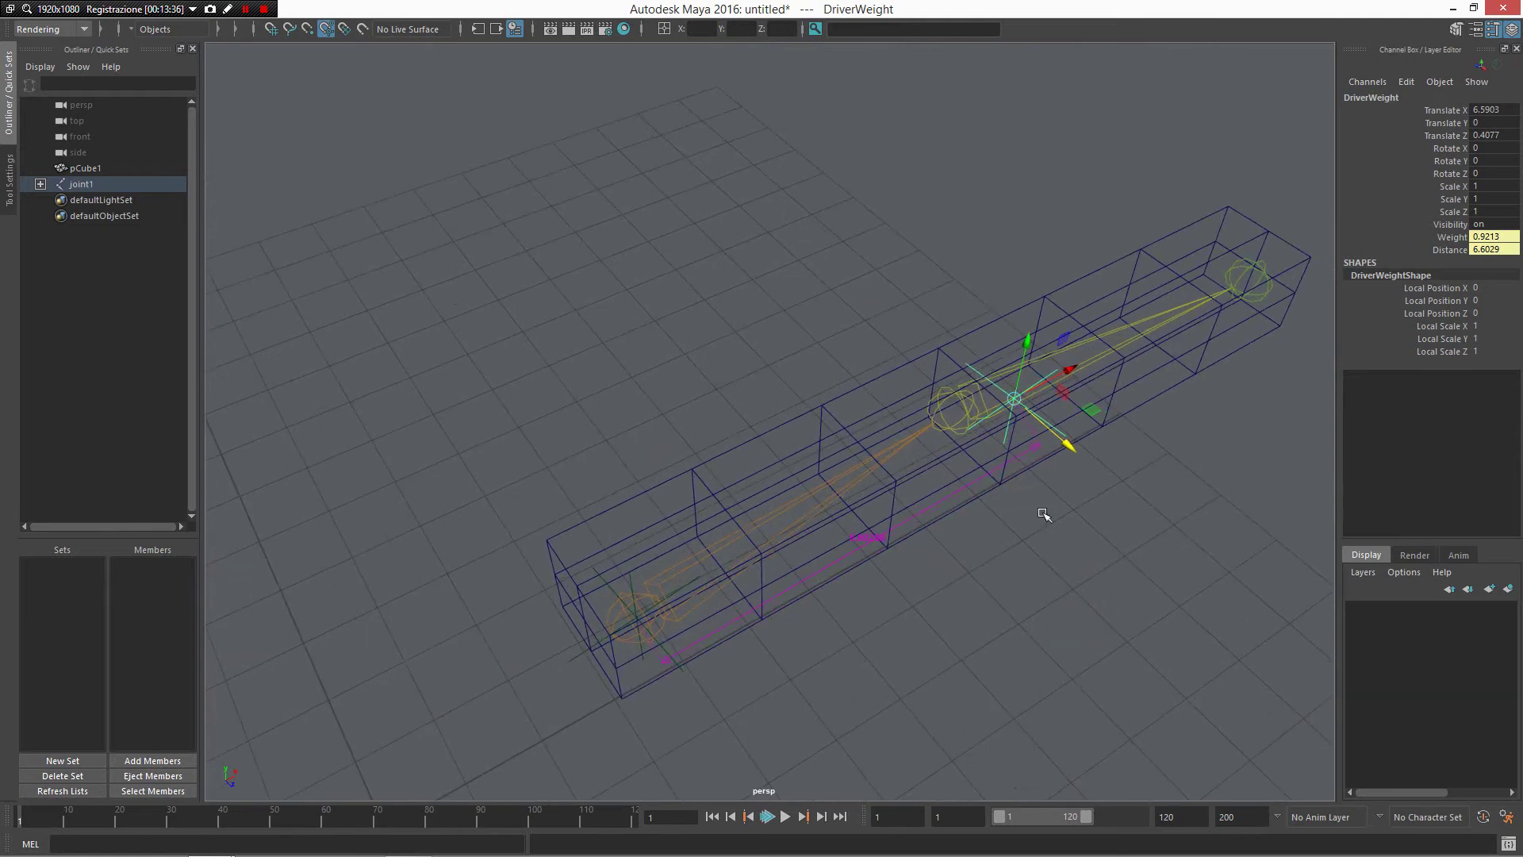
Step: Parent the DriverWeight locator under joint2
left_click(1085, 342)
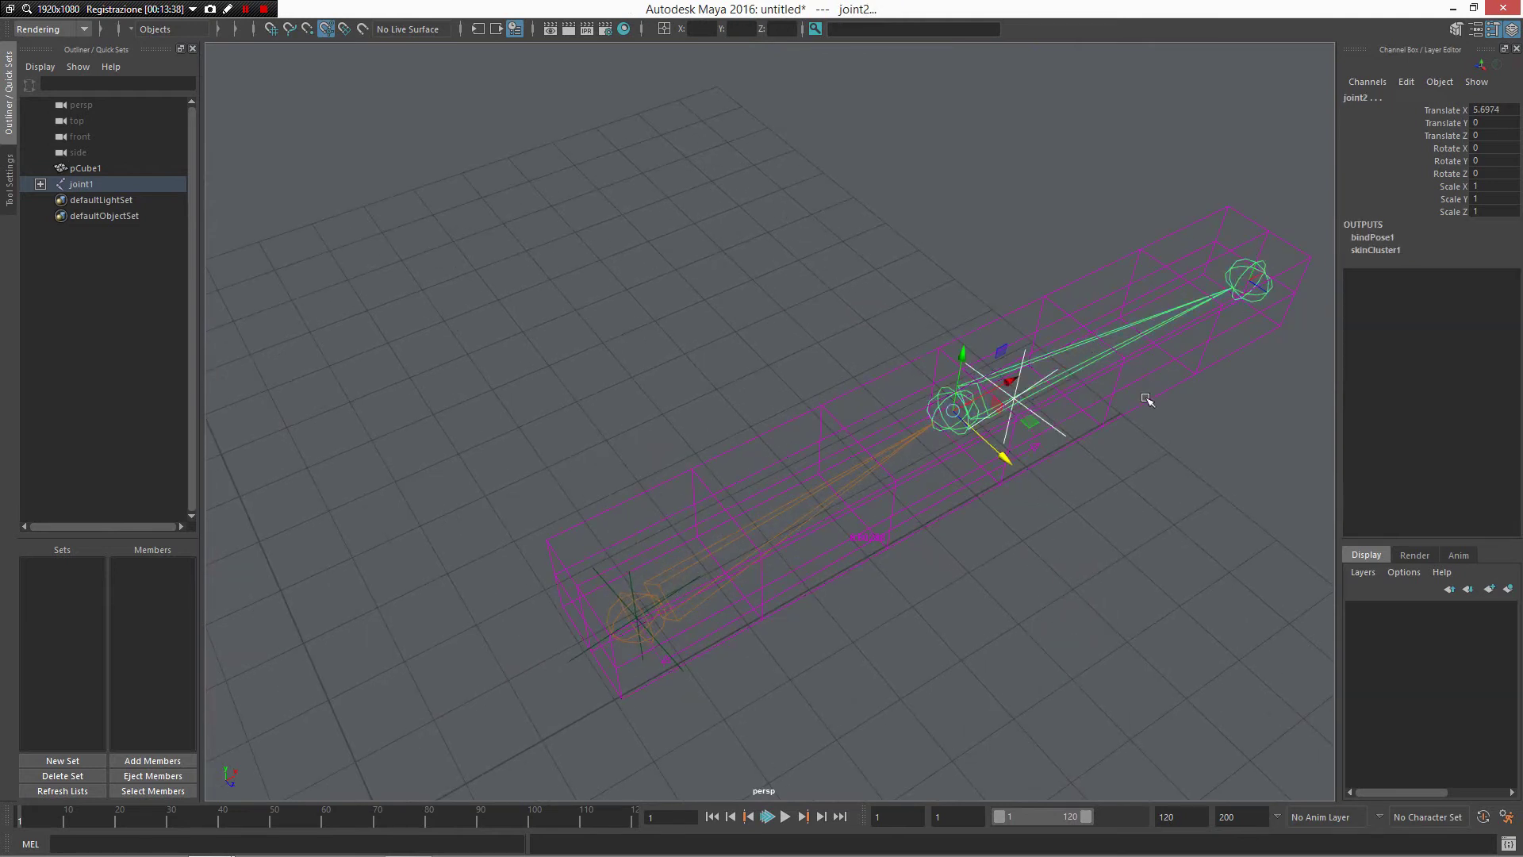
left_click(1147, 399)
left_click_drag(1146, 399, 1074, 306, "alt")
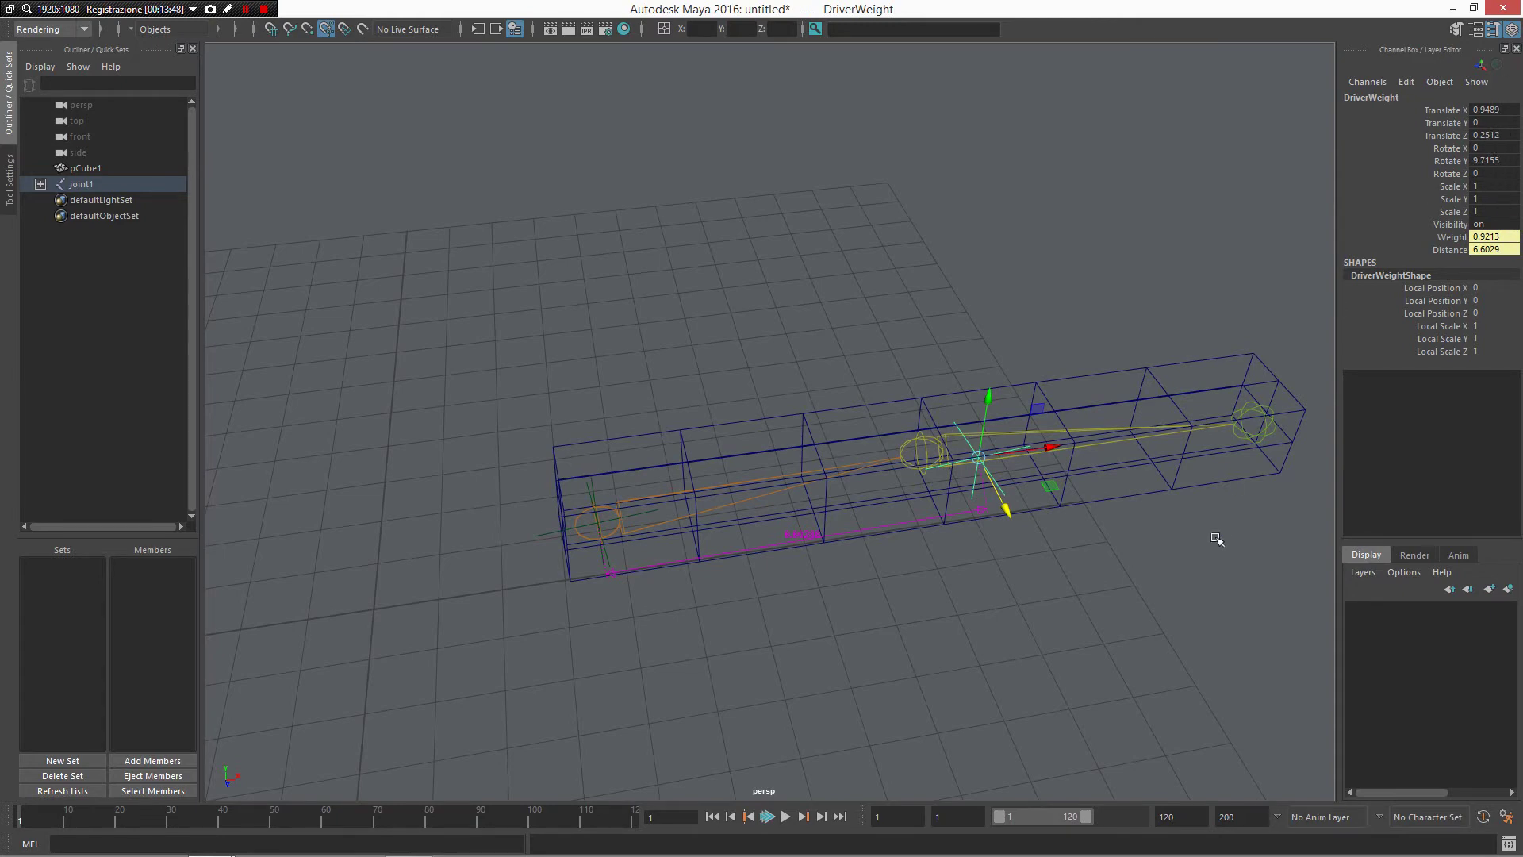
left_click_drag(1216, 538, 1200, 552, "alt")
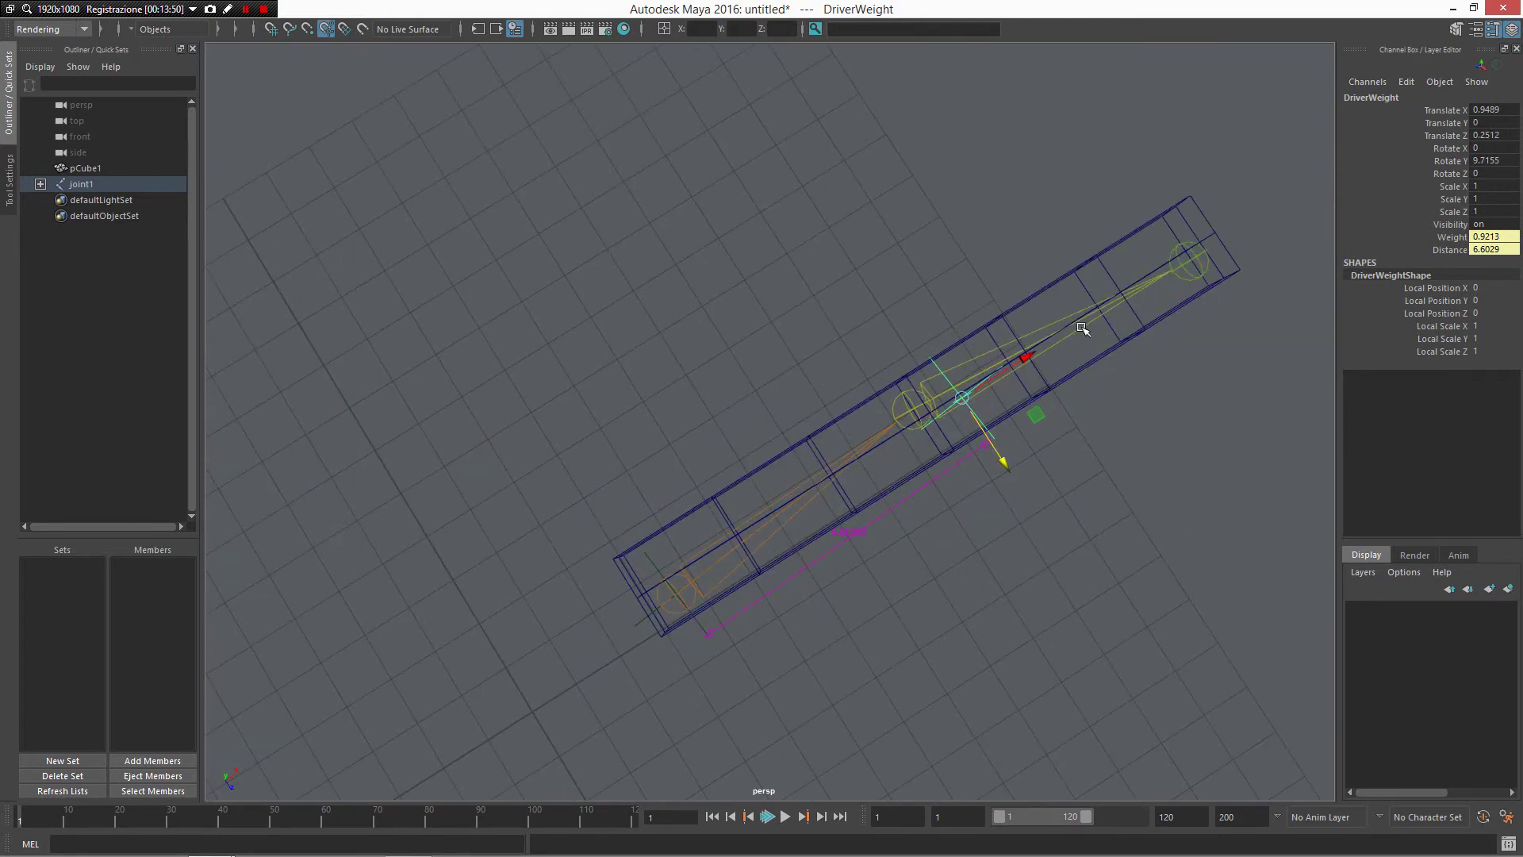
Step: Bend the skinned cube by rotating joint2 about Y to about -123 degrees
left_click(1083, 329)
left_click_drag(1122, 367, 1099, 411, "alt")
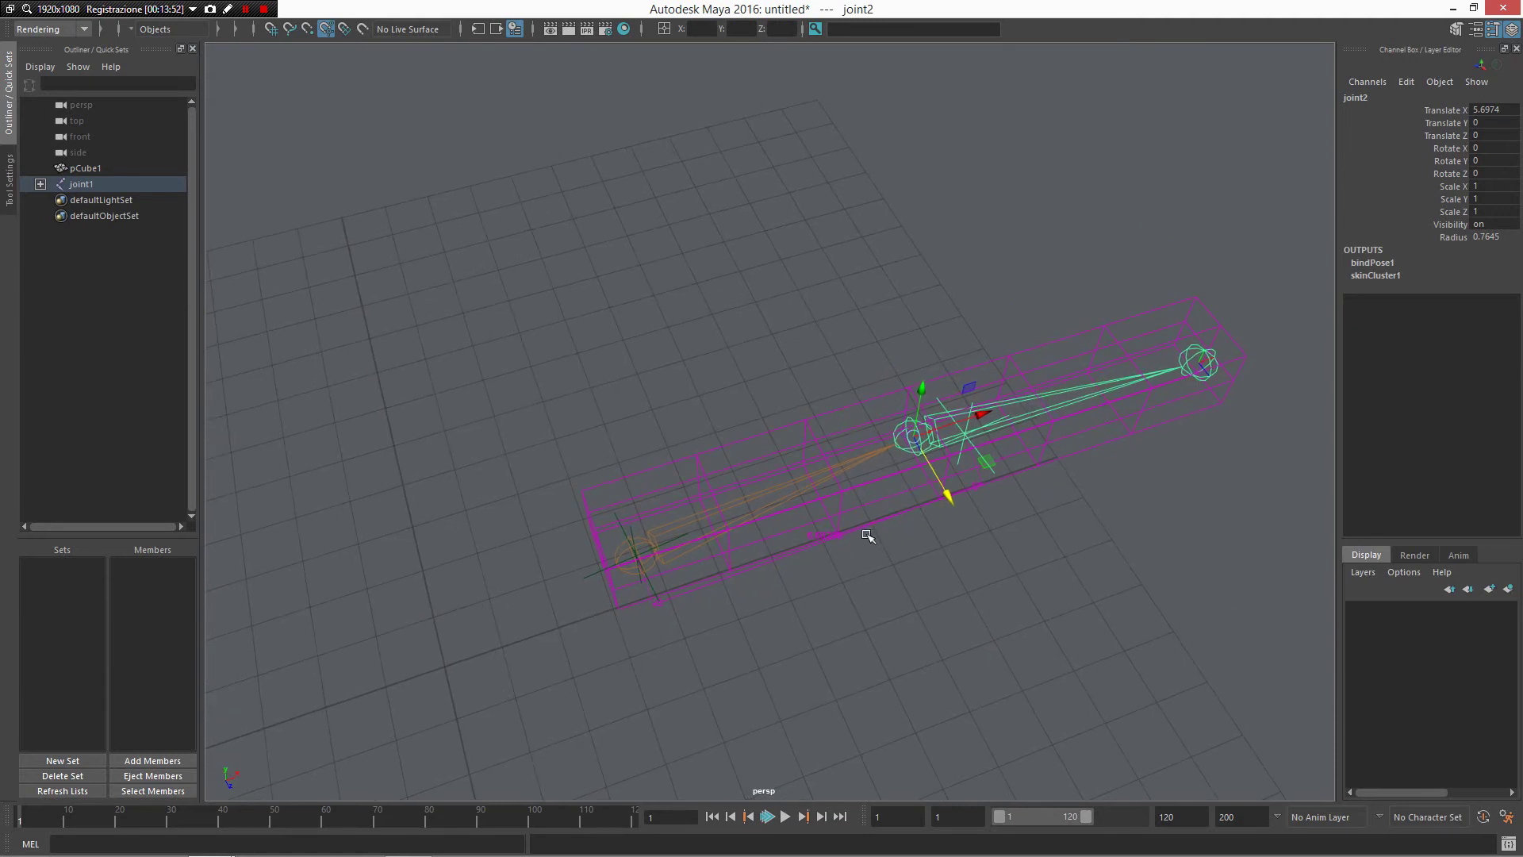
key("e")
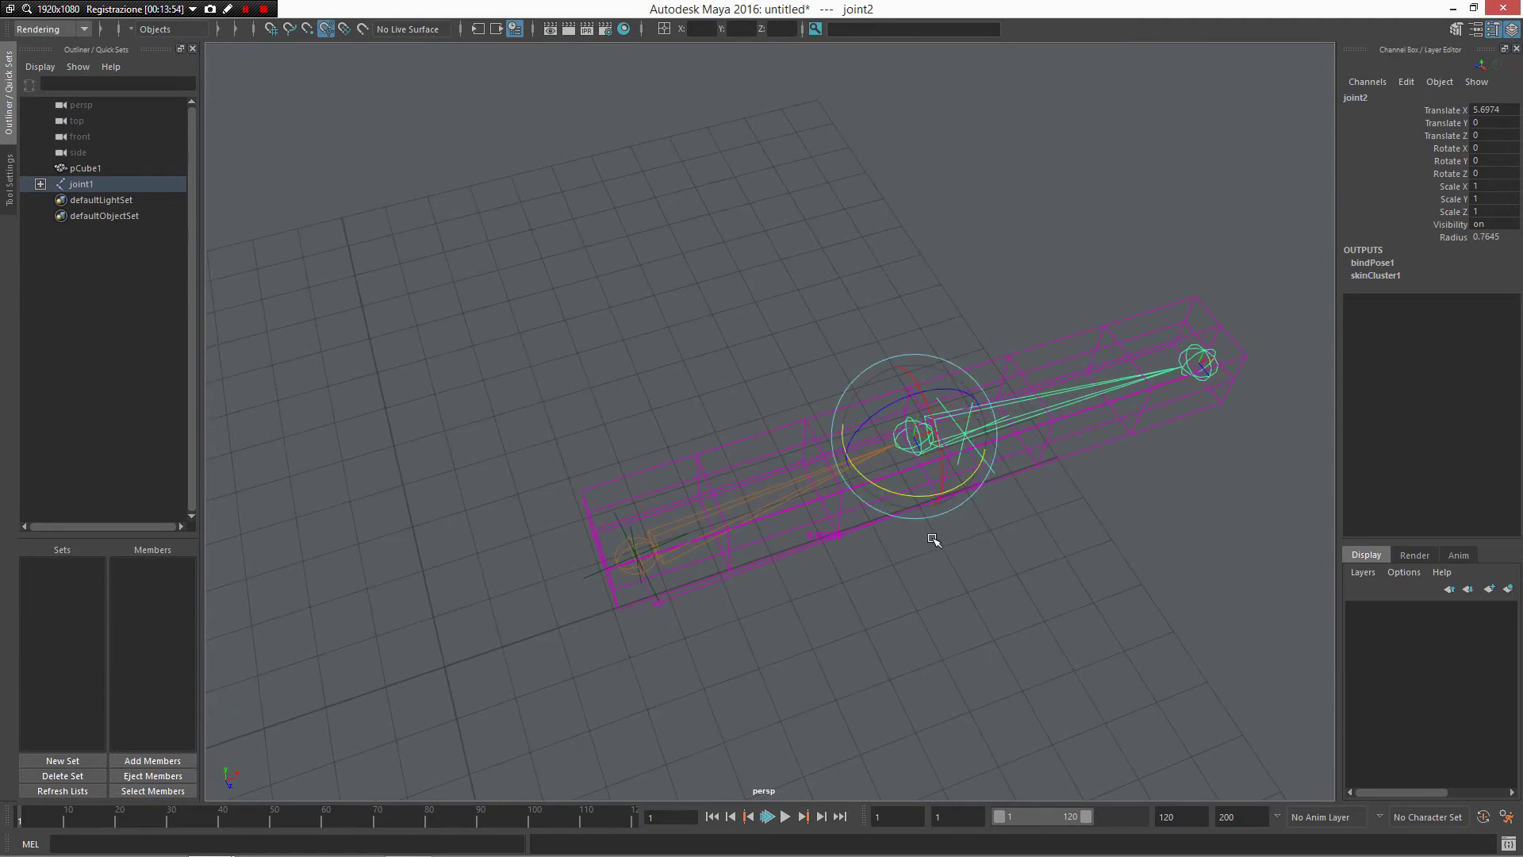
left_click_drag(925, 496, 560, 3)
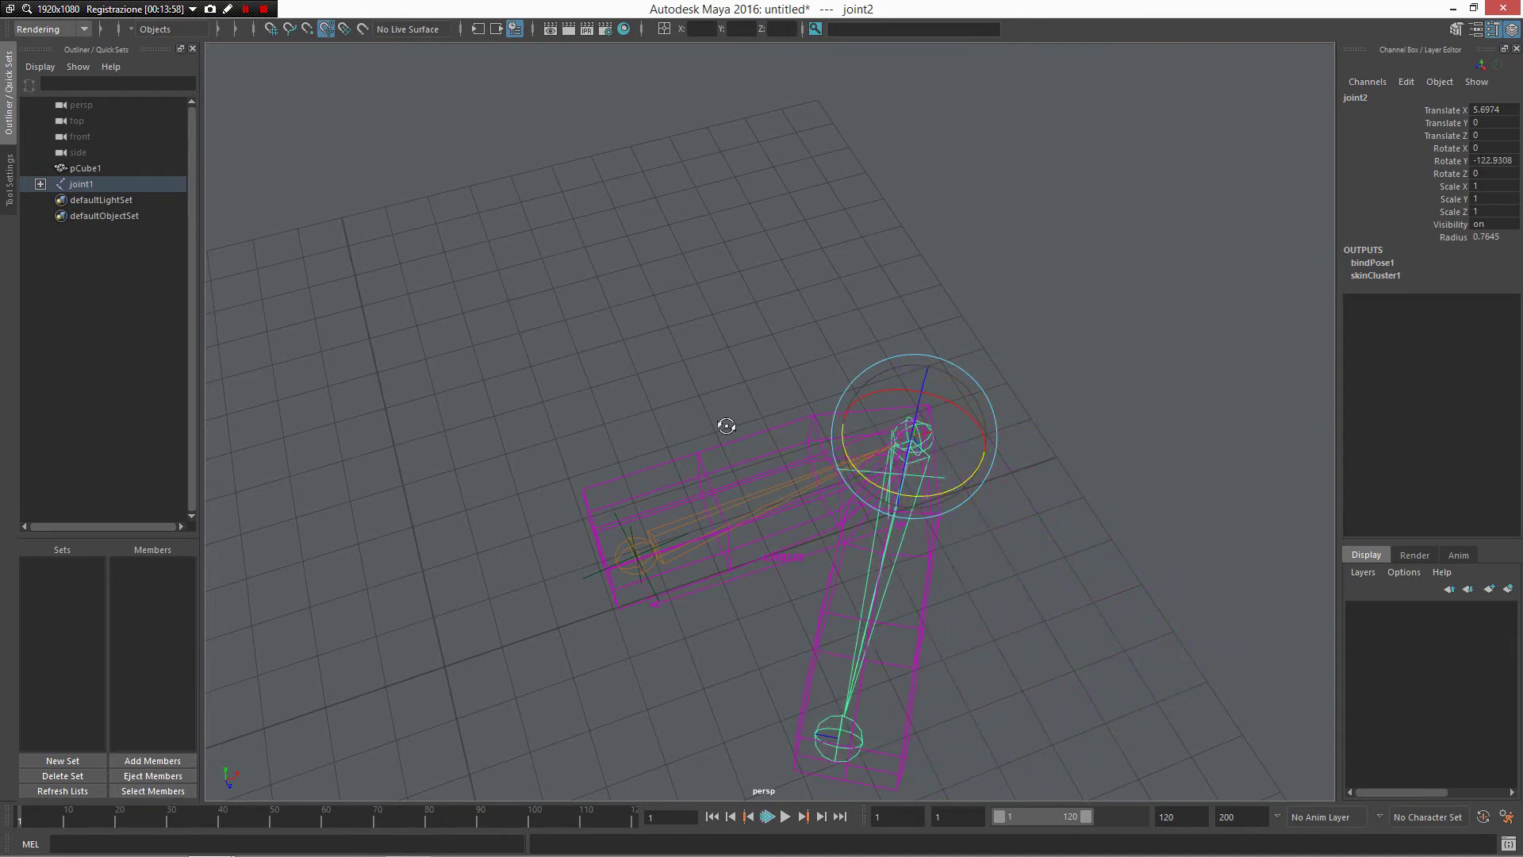
left_click_drag(727, 425, 801, 451, "alt")
mouse_move(906, 440)
left_mouse_down()
mouse_move(863, 441)
mouse_move(899, 441)
left_mouse_up()
left_click_drag(909, 439, 765, 531, "alt")
Step: Duplicate the bent cube and move the copy clear of the original, to about Translate Z -9.45
left_click(778, 518)
left_click(783, 491)
left_click(814, 457)
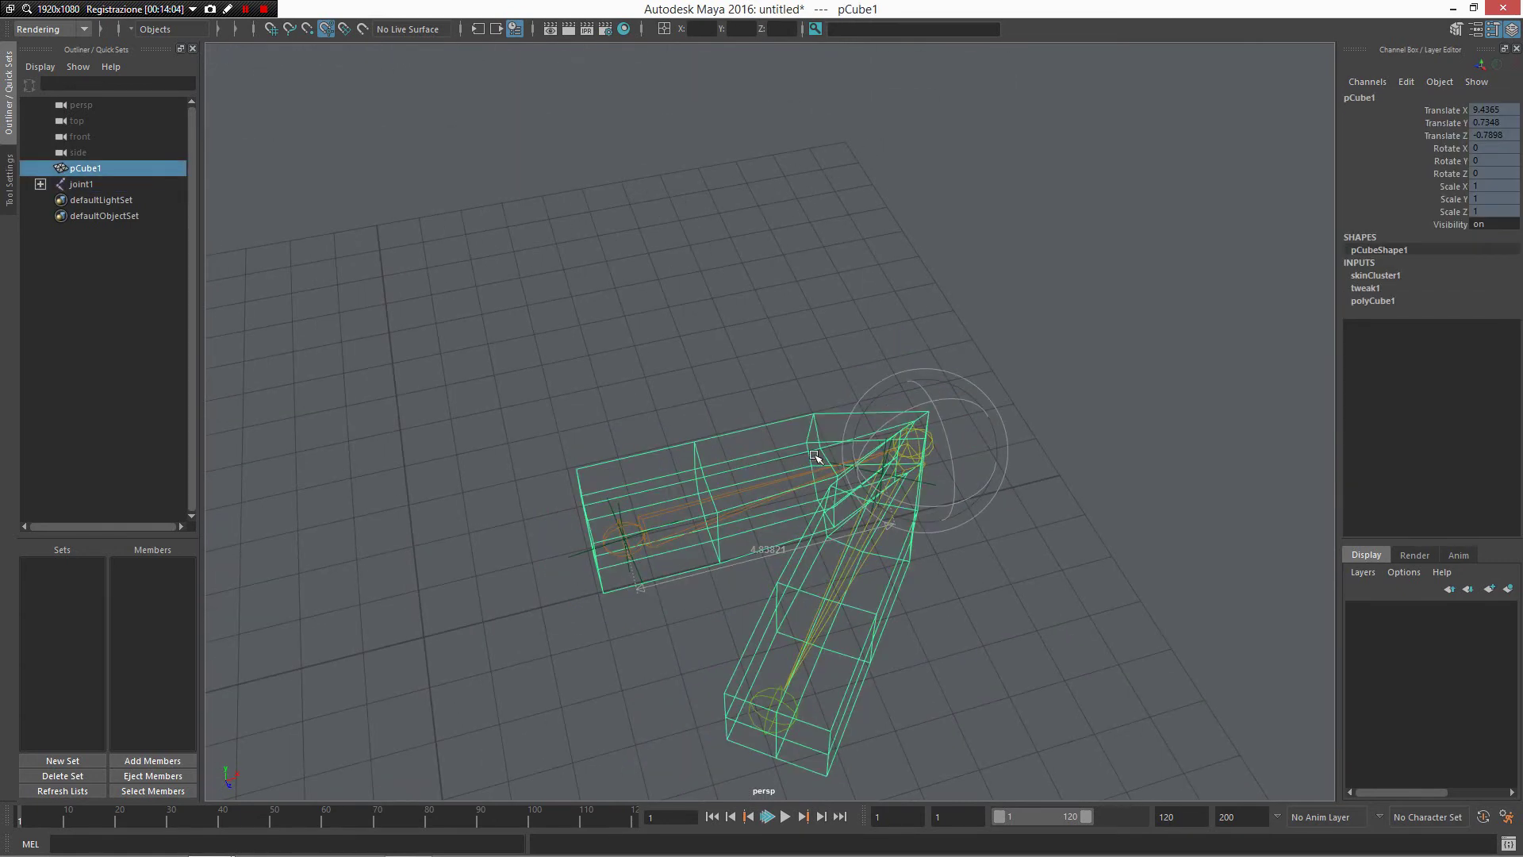
right_click_drag(820, 432, 944, 597, "shift")
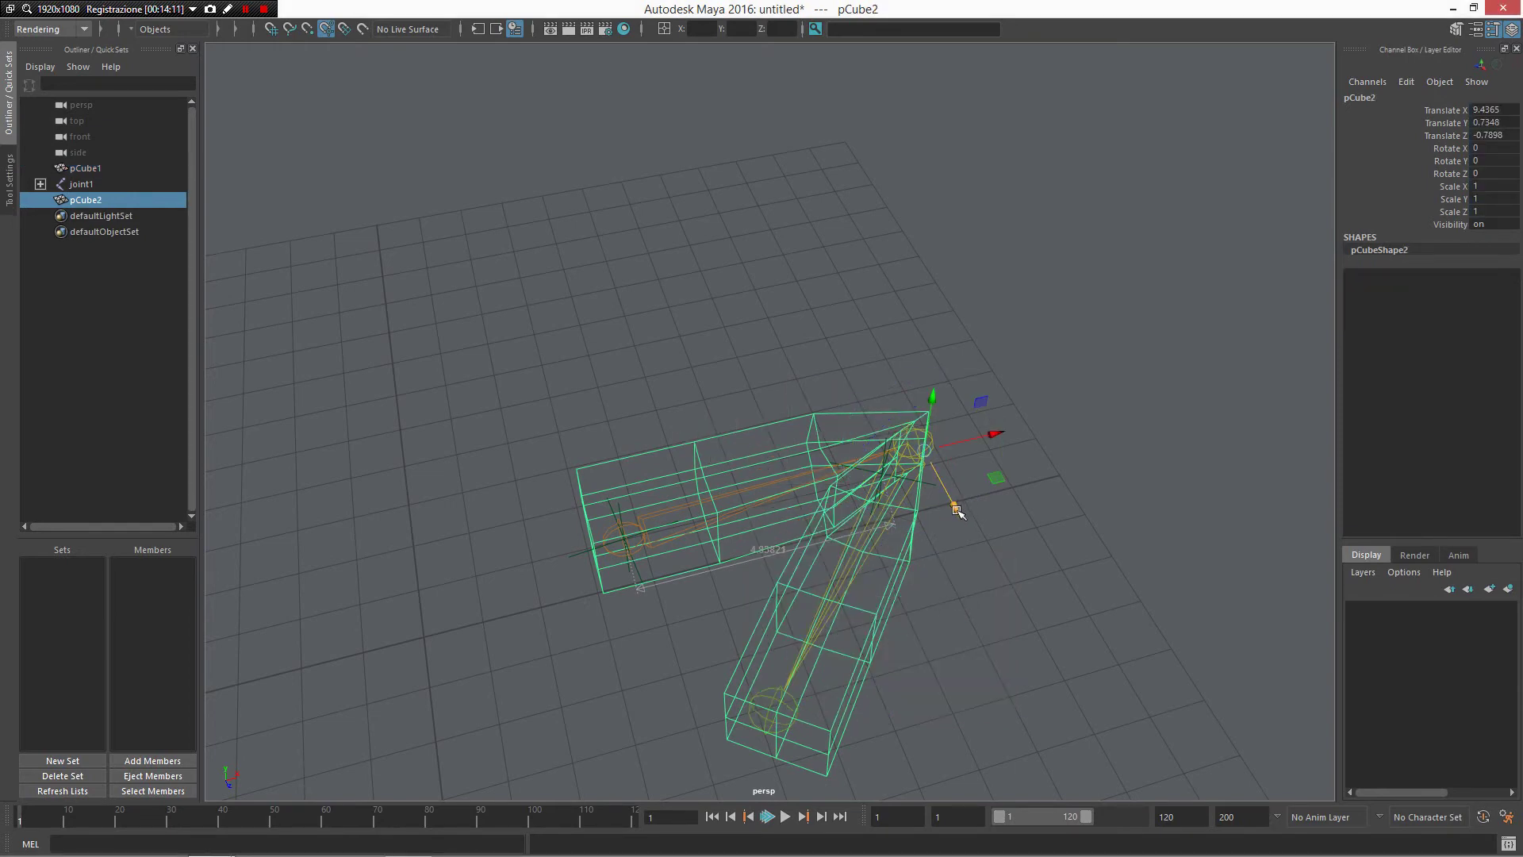
left_click_drag(958, 512, 1052, 438)
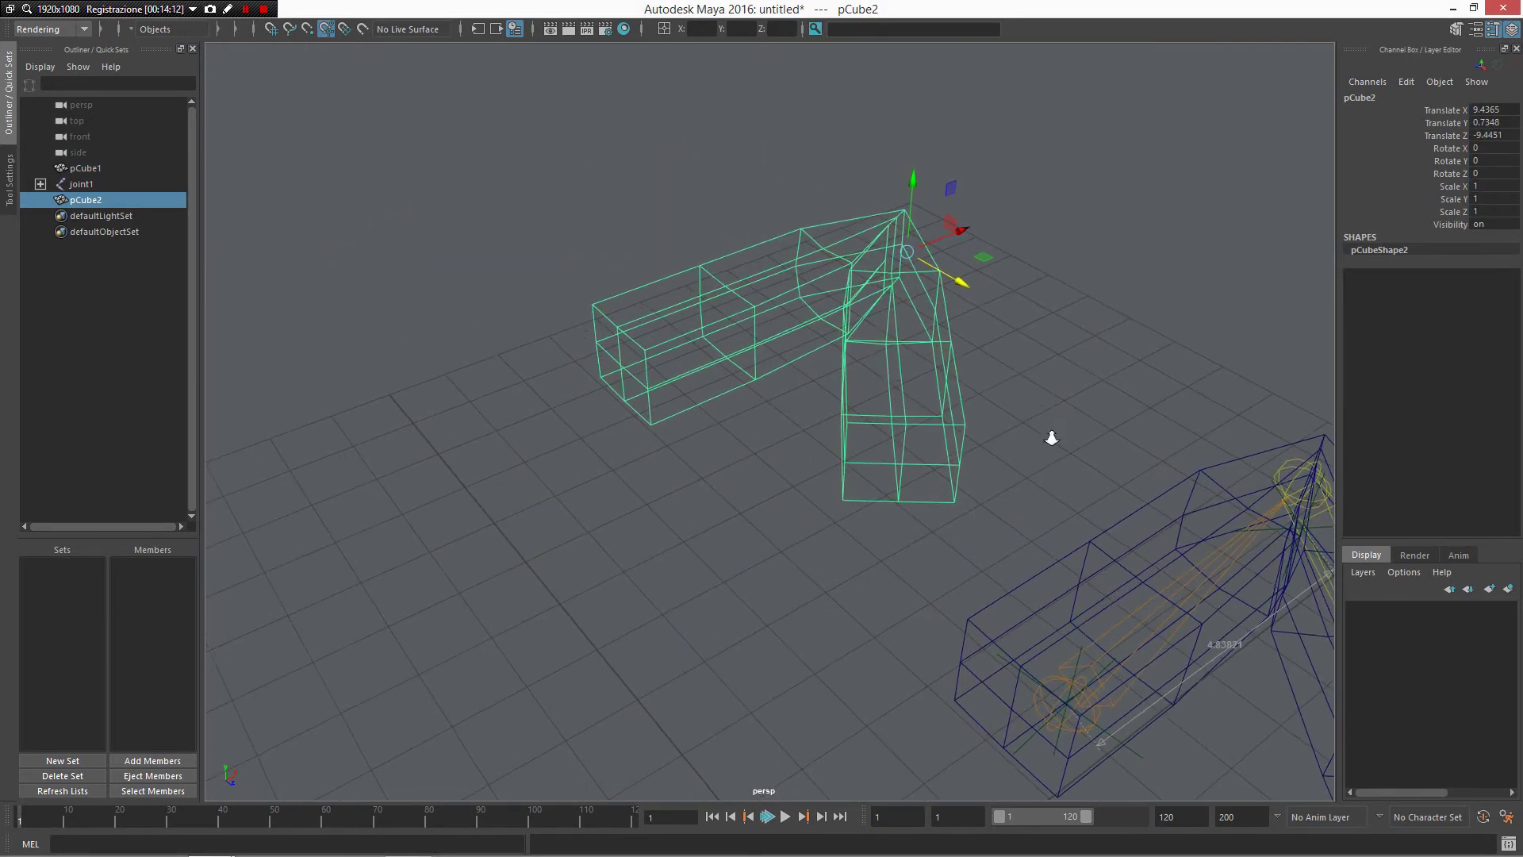
Step: Move vertices on the inner side of the copy's first segment outward to form a bulge, and return to object mode
right_click_drag(796, 337, 723, 340)
left_click(753, 331)
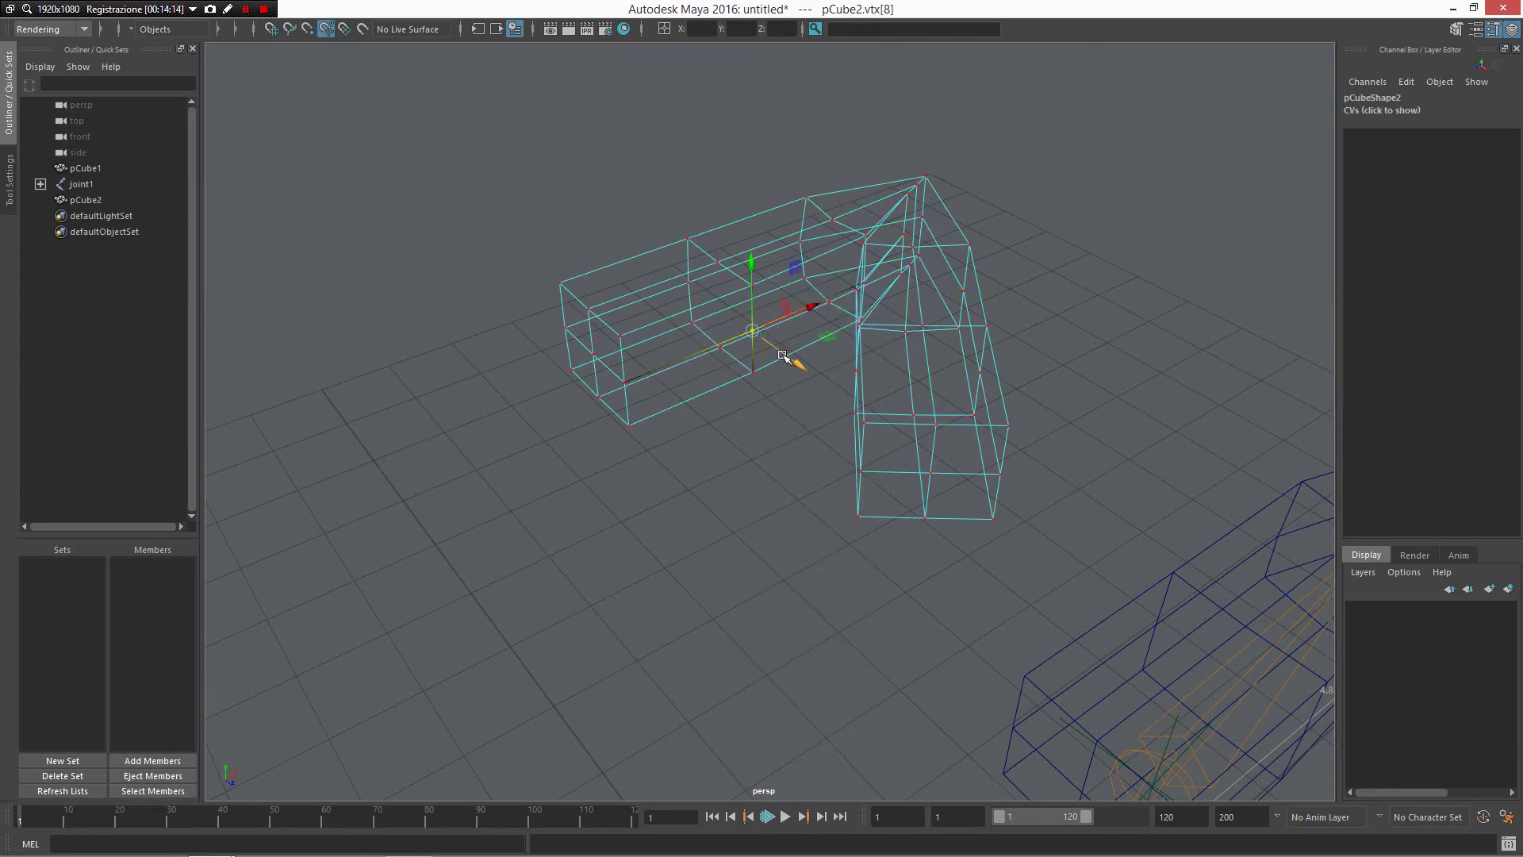
left_click_drag(782, 356, 677, 343)
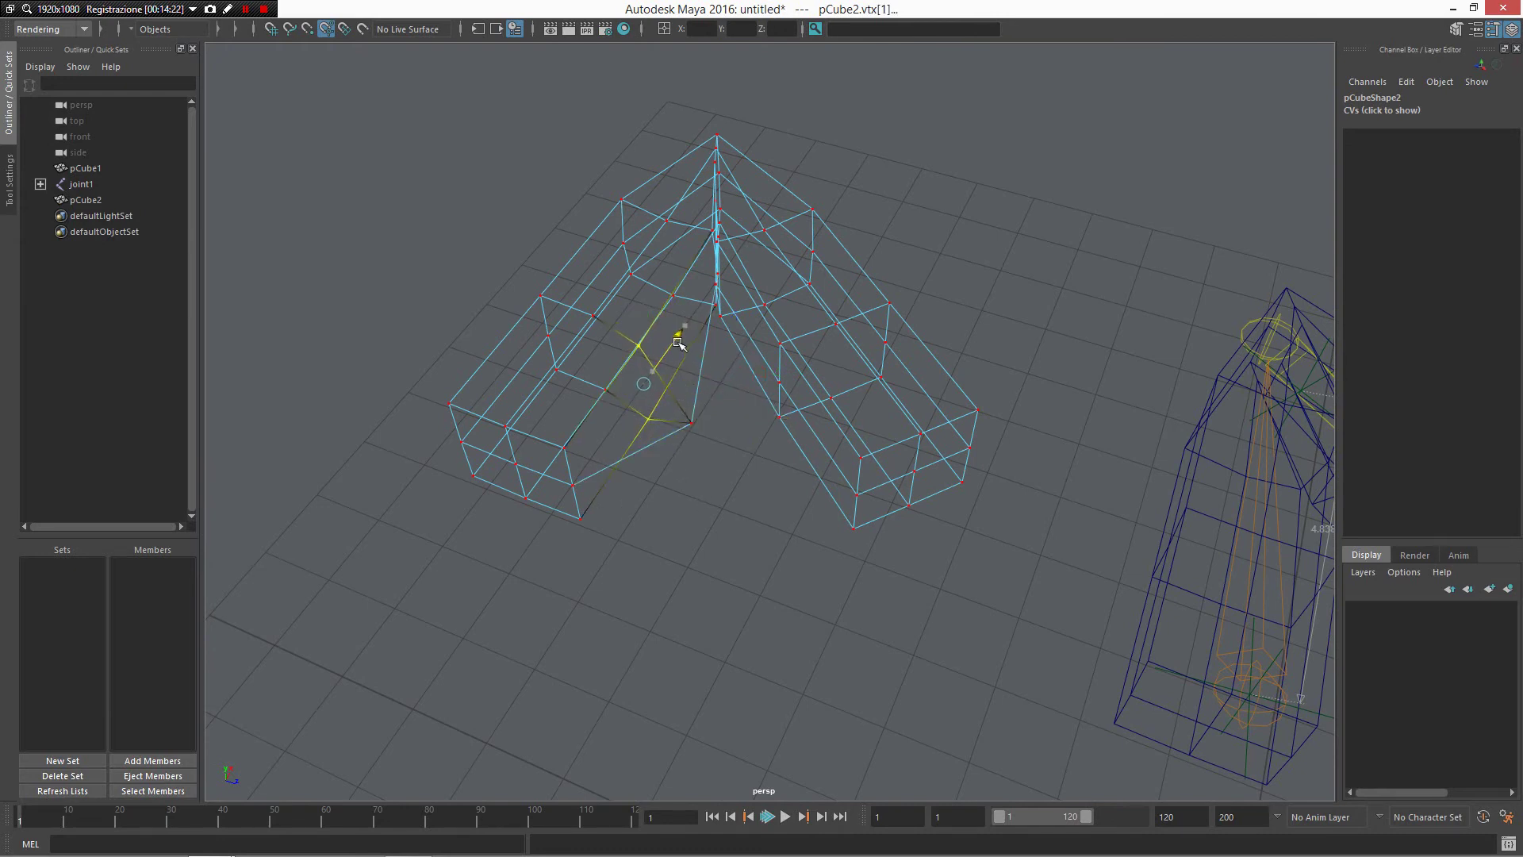
left_click(799, 473)
left_click_drag(799, 473, 803, 439, "alt")
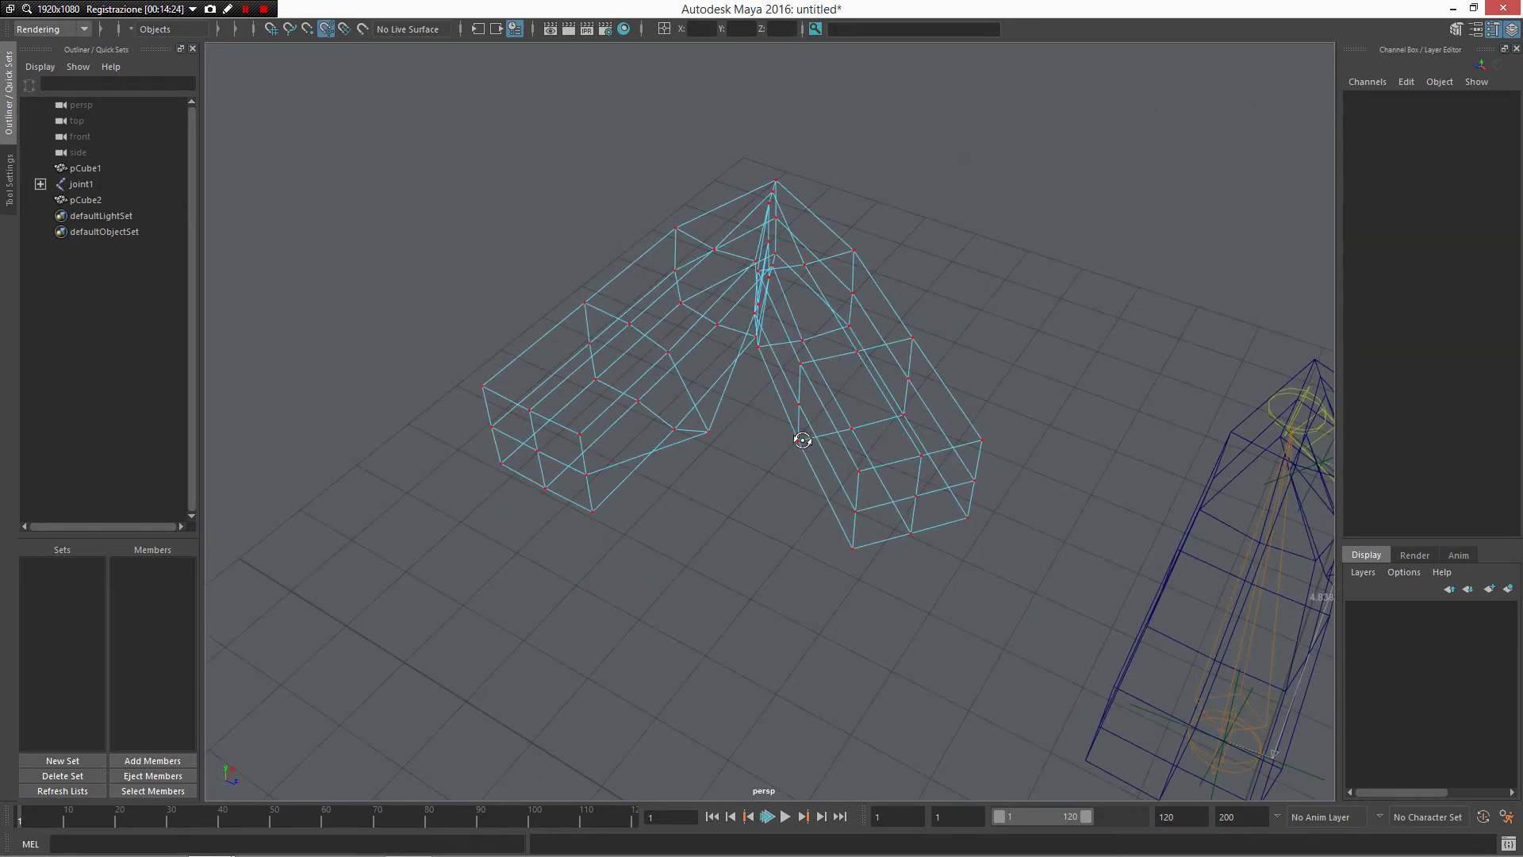
right_click_drag(820, 381, 940, 333)
Step: Extract the deltas between the skinned cube pCube1 and its sculpted copy pCube2 to generate a corrective mesh
scroll(944, 371, "down", 3)
left_click_drag(912, 356, 874, 343, "alt")
scroll(888, 349, "down", 2)
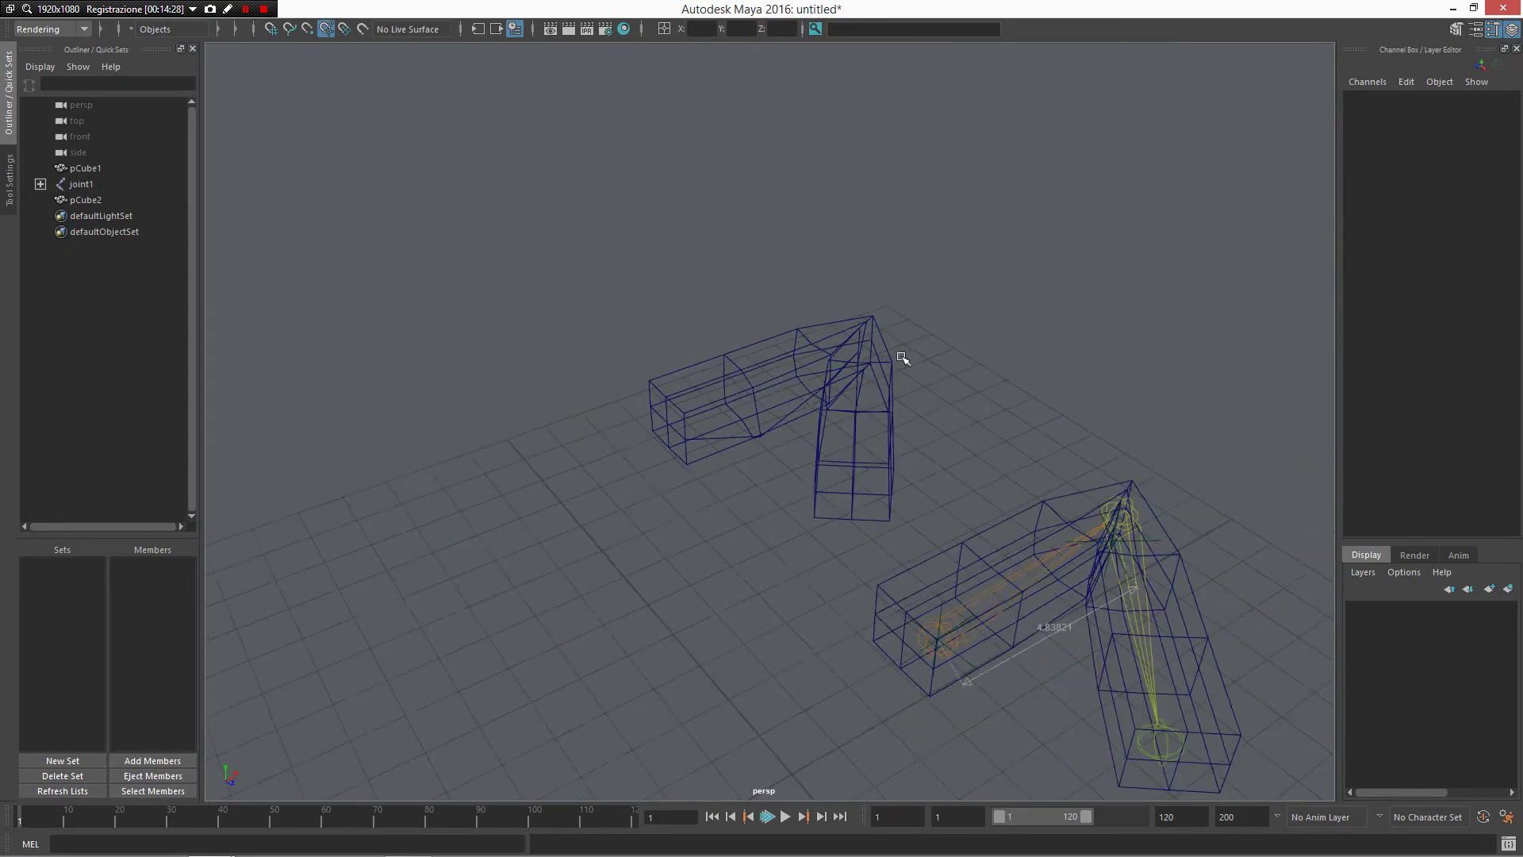
middle_click_drag(904, 357, 829, 303, "alt")
left_click(1115, 601)
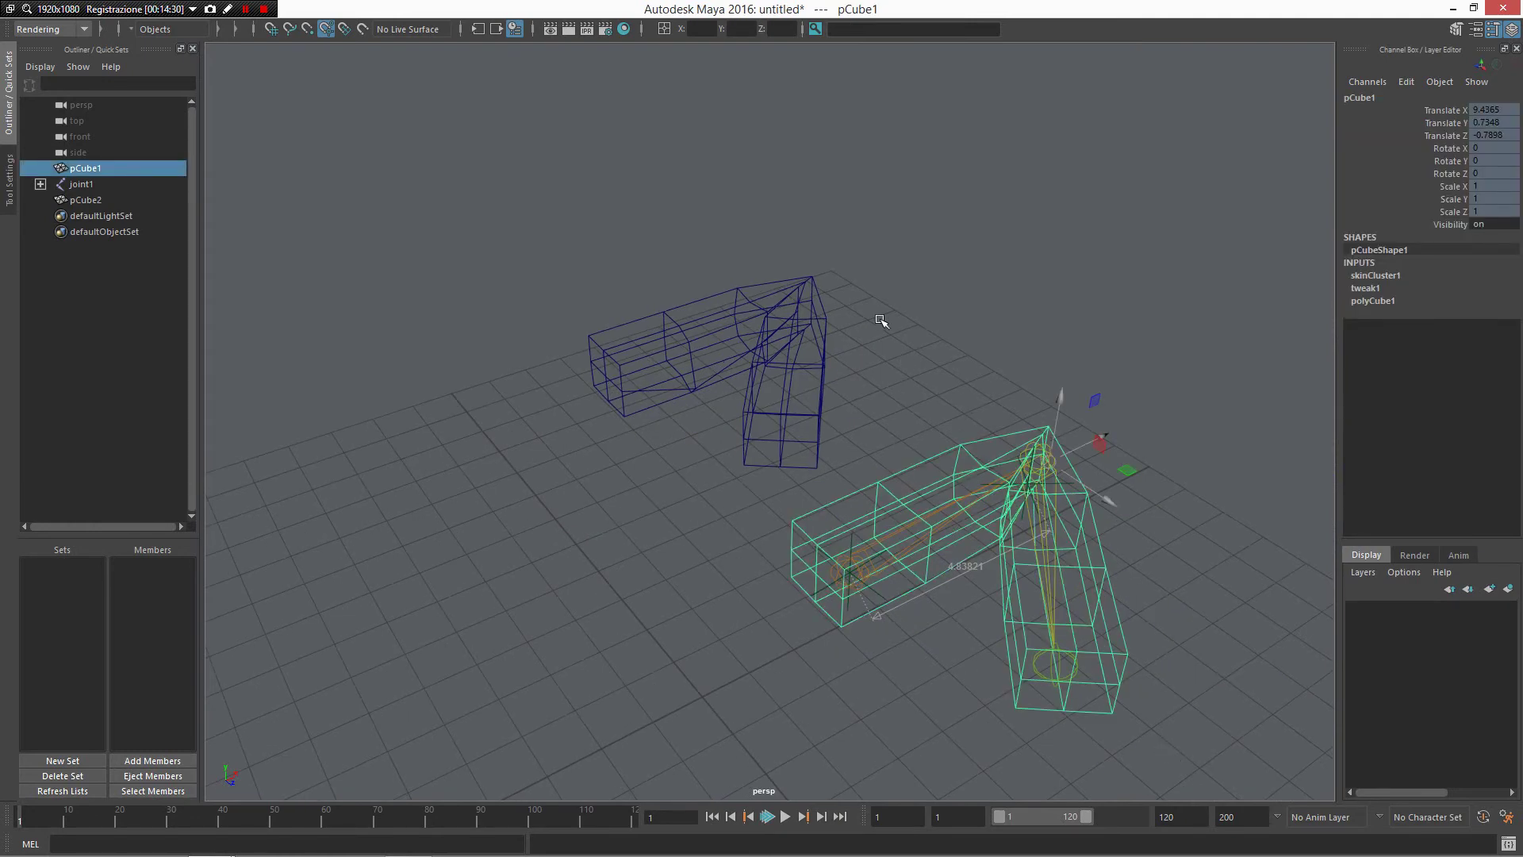
left_click(781, 403, "shift")
left_click_drag(765, 388, 689, 406, "alt")
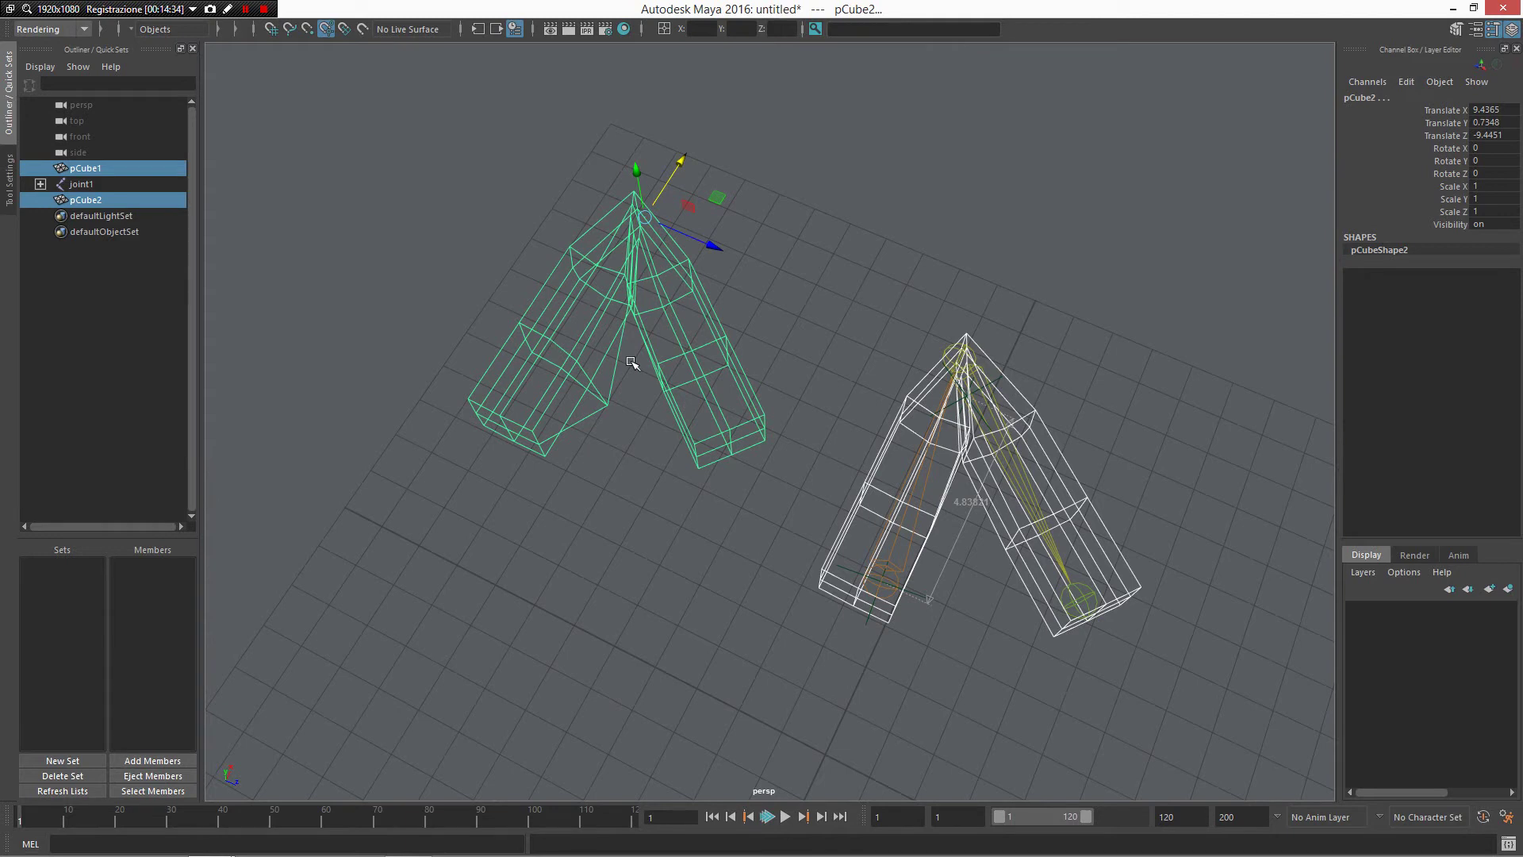
right_click(583, 319, "shift")
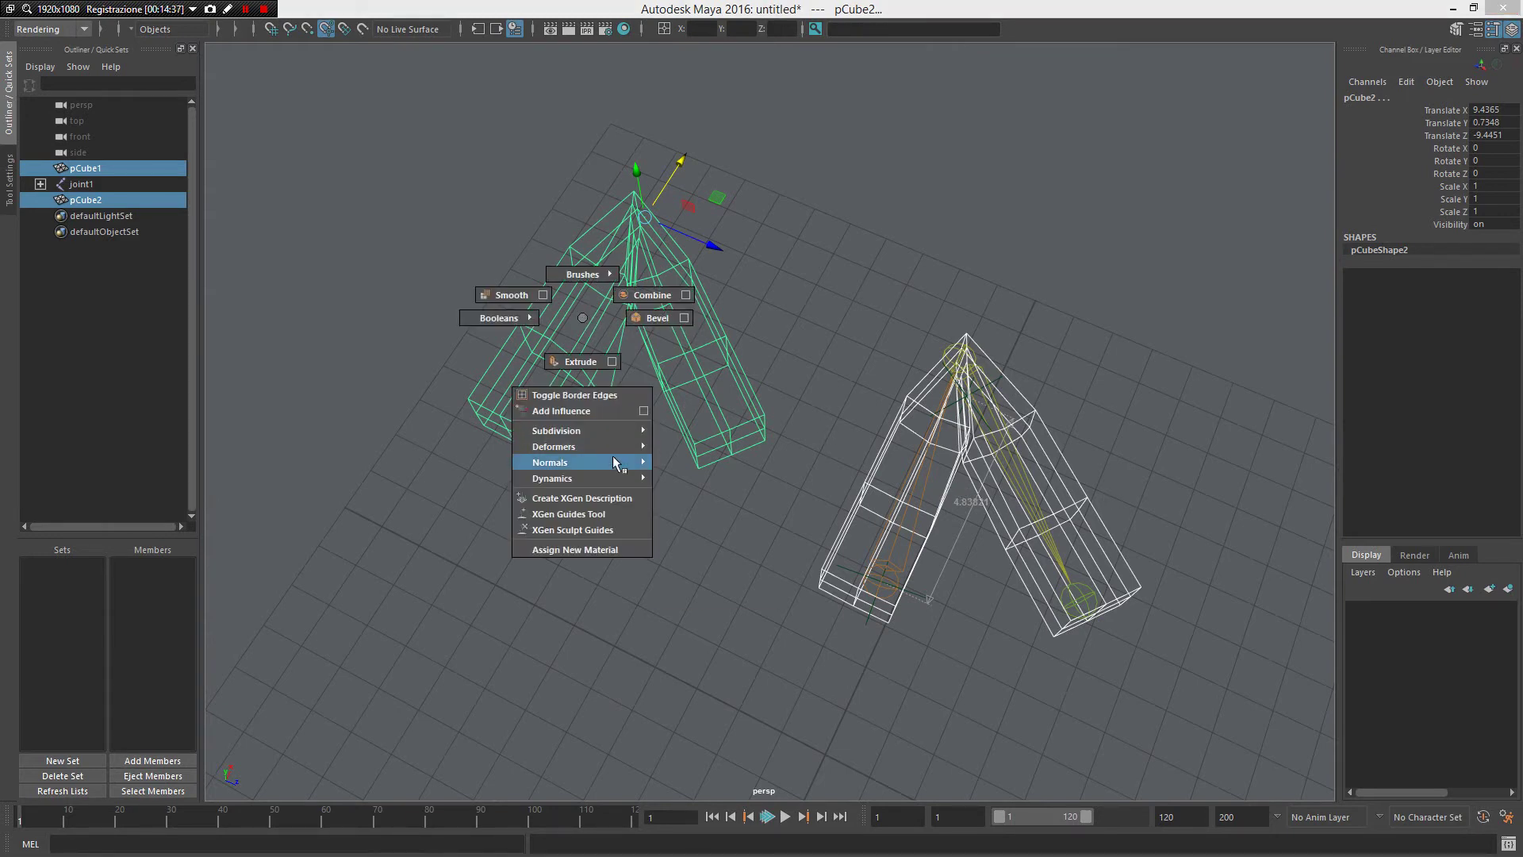
mouse_move(616, 449)
left_click(702, 484)
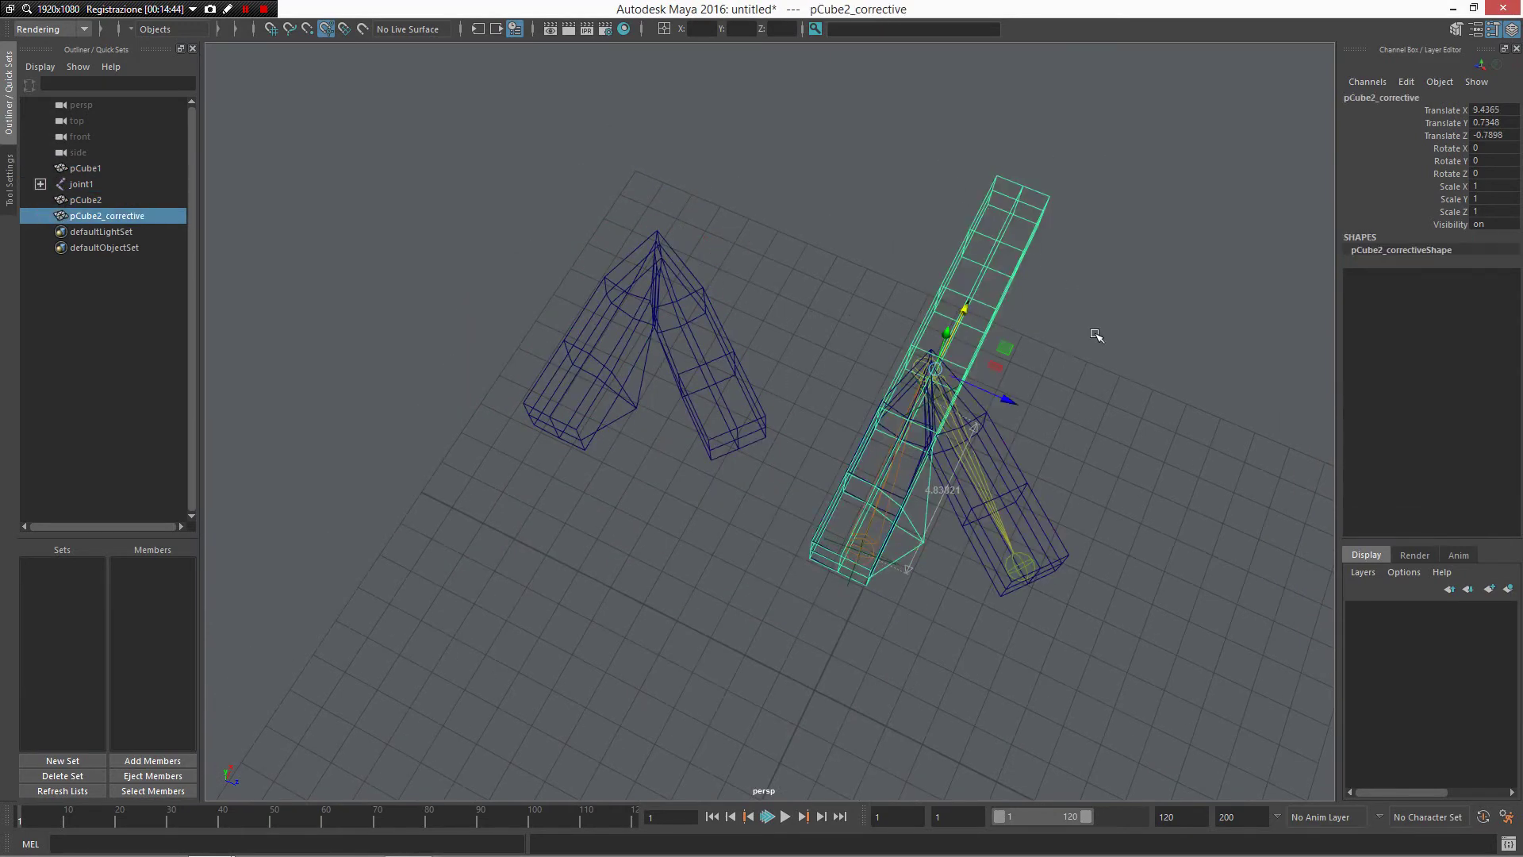
Step: Move the extracted corrective mesh along Z, clear of both bent cubes, to about Translate Z -14.53
left_click_drag(1008, 401, 599, 185)
scroll(821, 315, "down", 3)
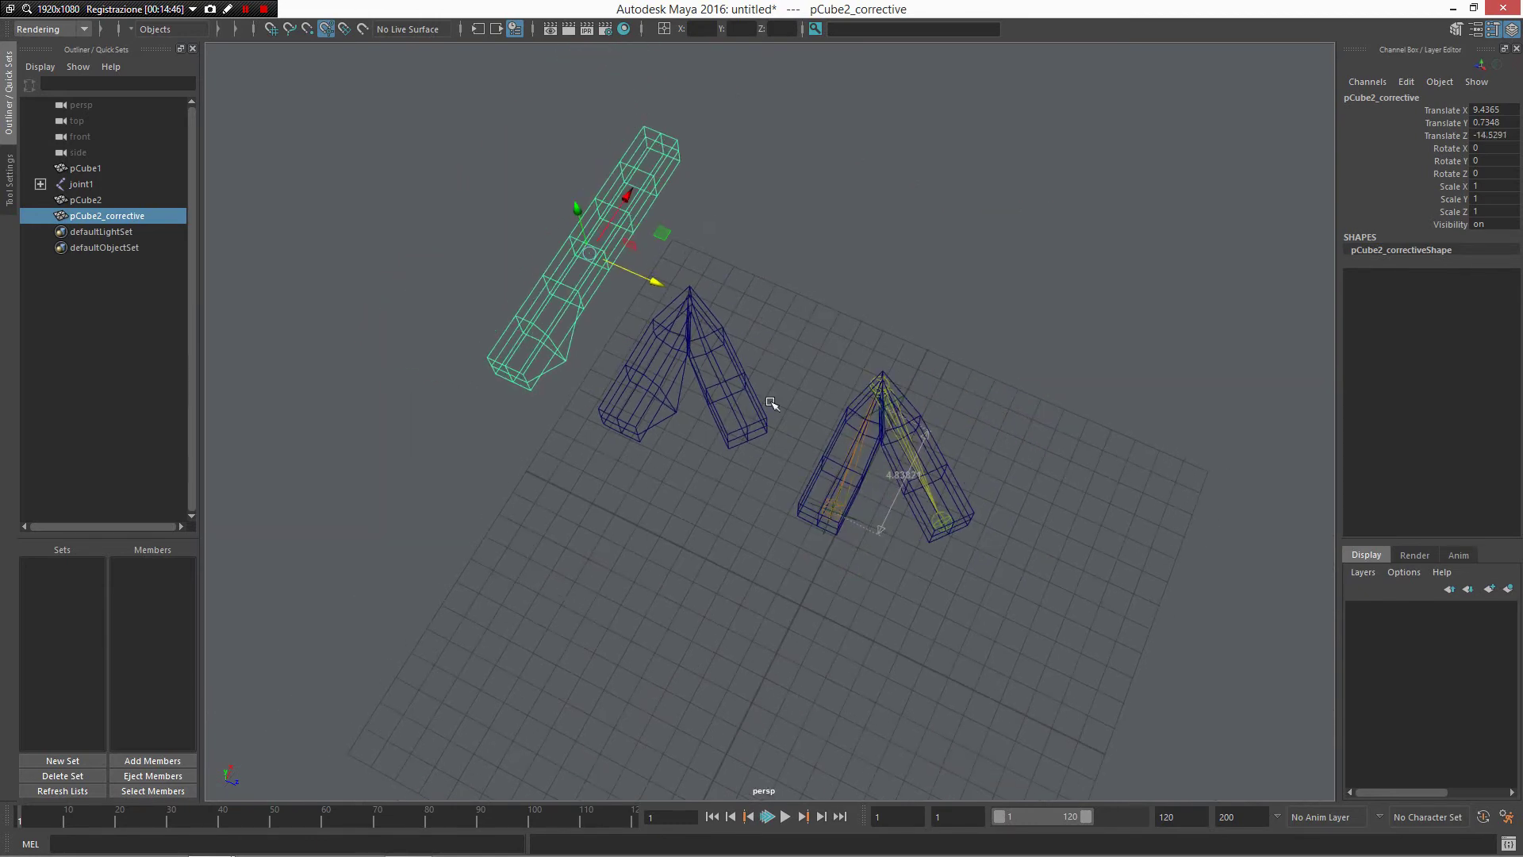
scroll(1023, 561, "up", 3)
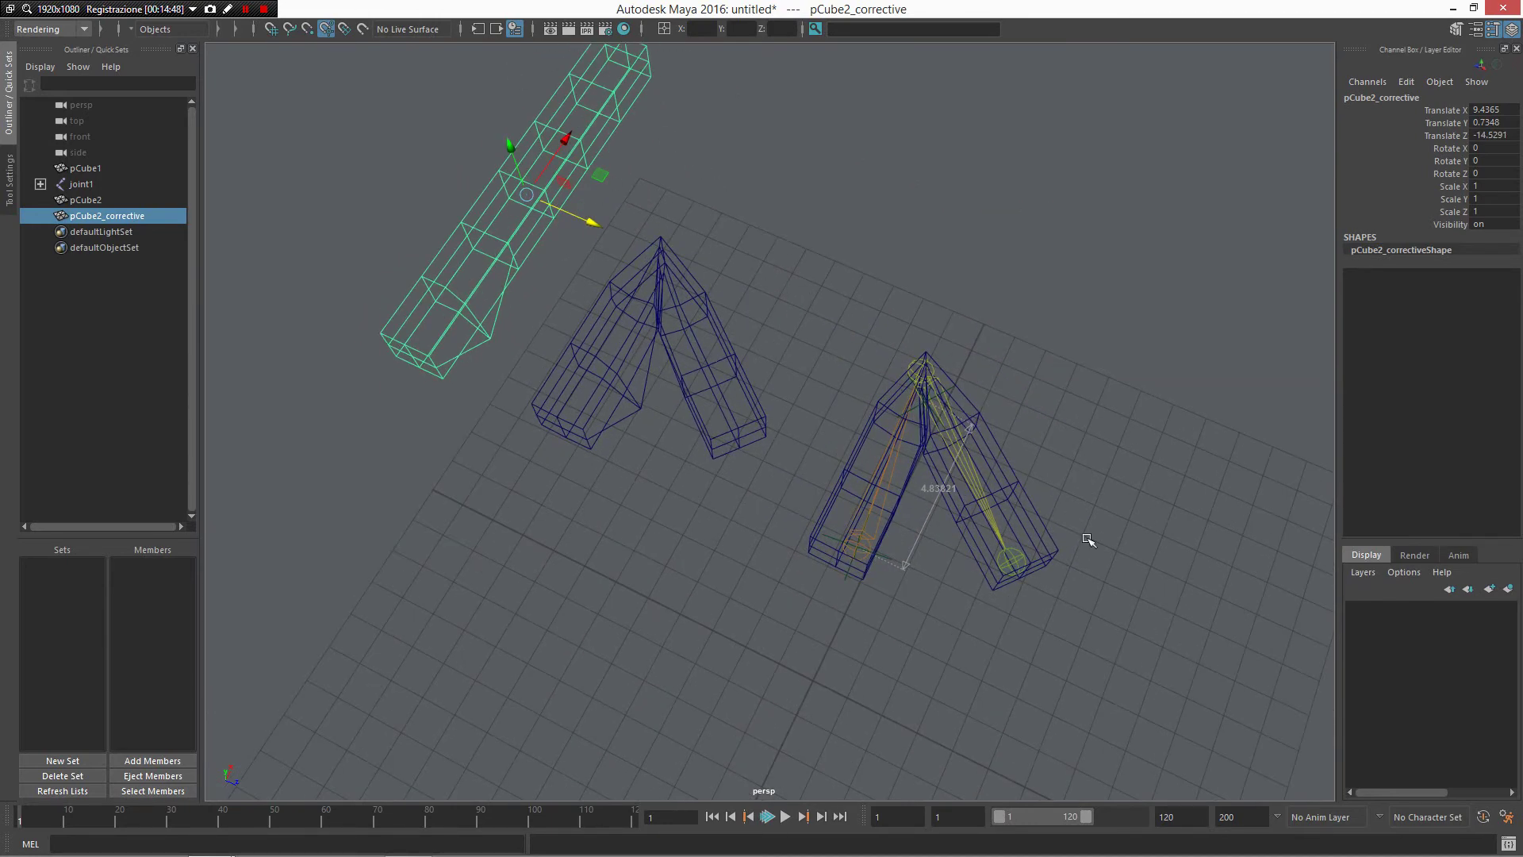
Step: Create a blend shape on the skinned cube pCube1 with pCube2_corrective as its target
left_click_drag(1044, 504, 1057, 541, "shift")
middle_click_drag(902, 500, 800, 474, "alt")
scroll(801, 474, "up", 2)
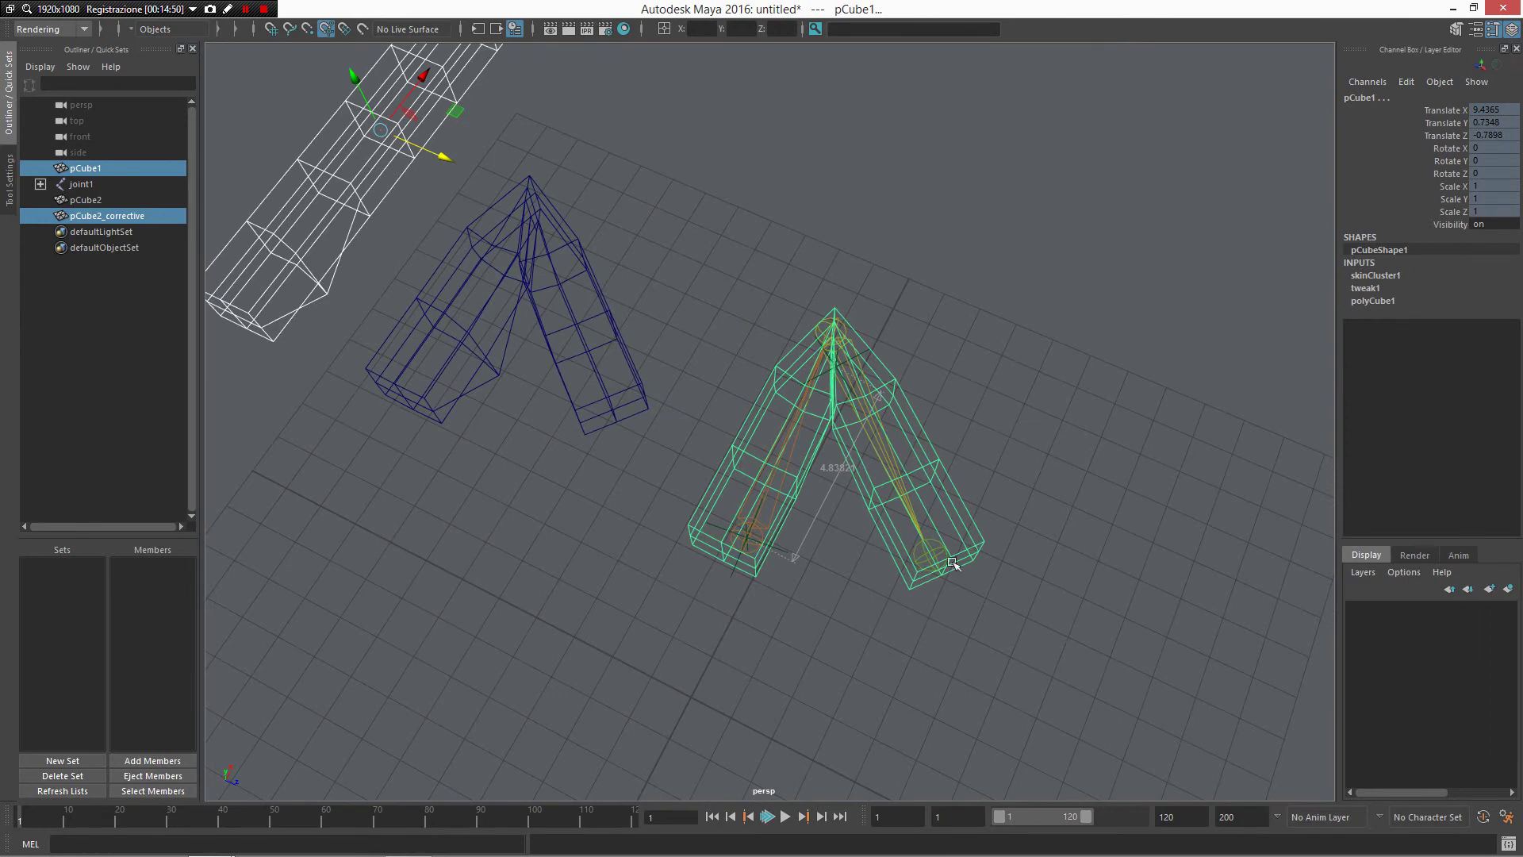
scroll(918, 506, "down", 2)
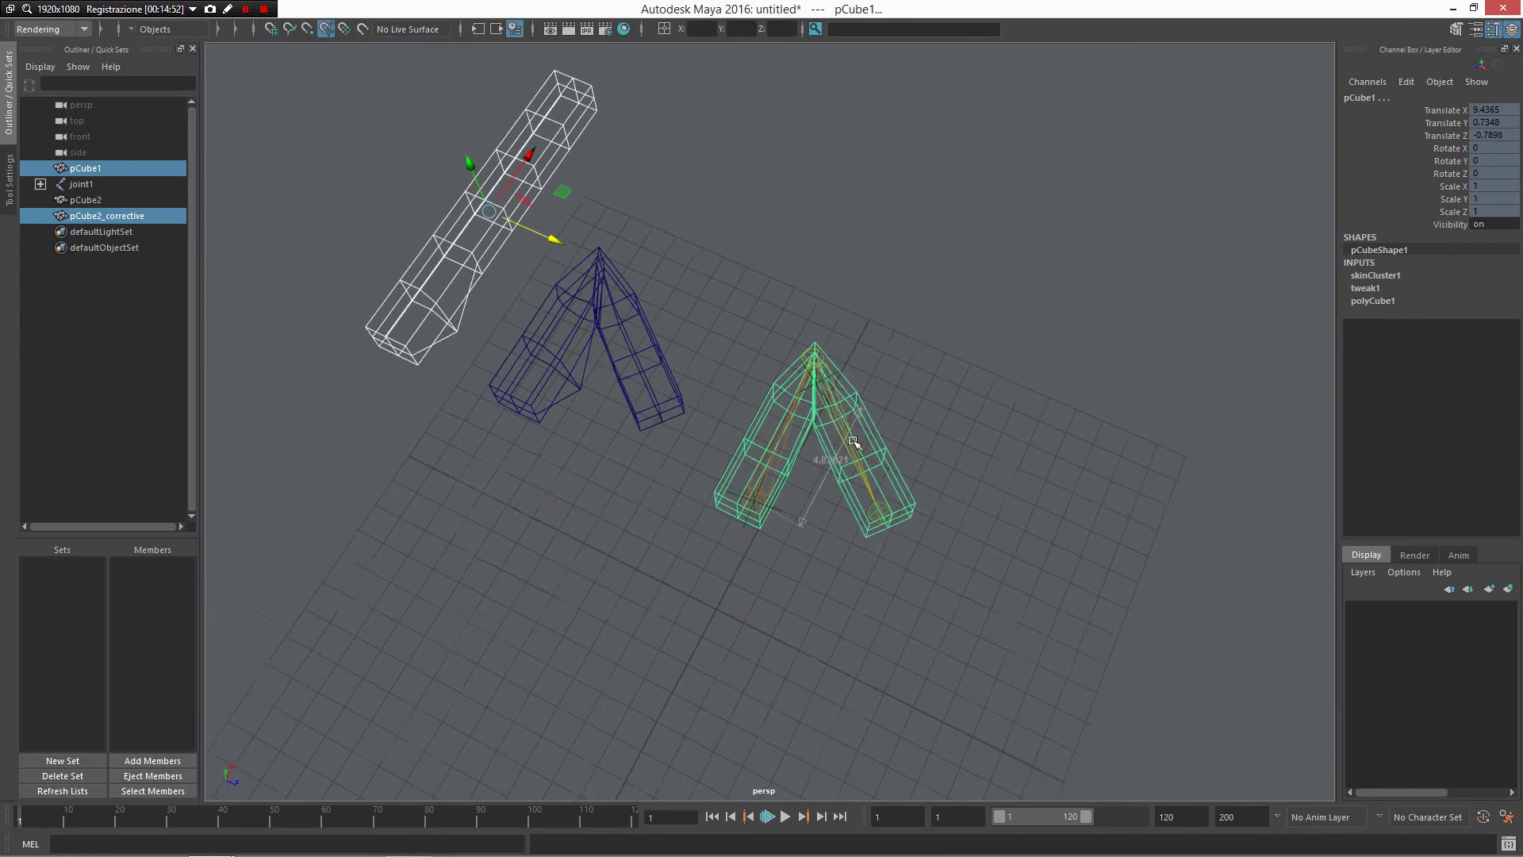
right_click(844, 451, "shift")
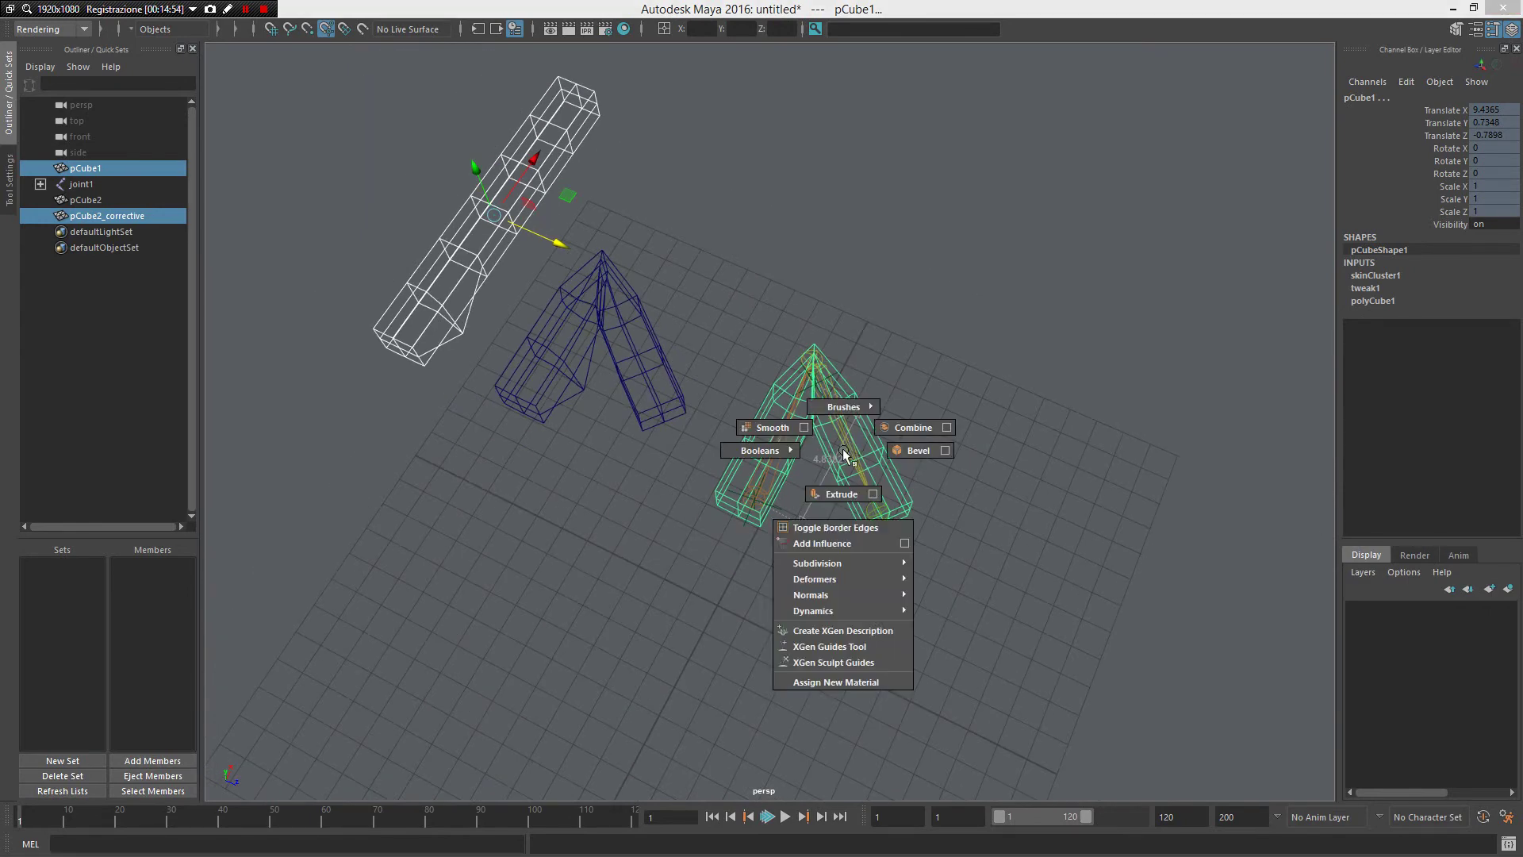
mouse_move(888, 580)
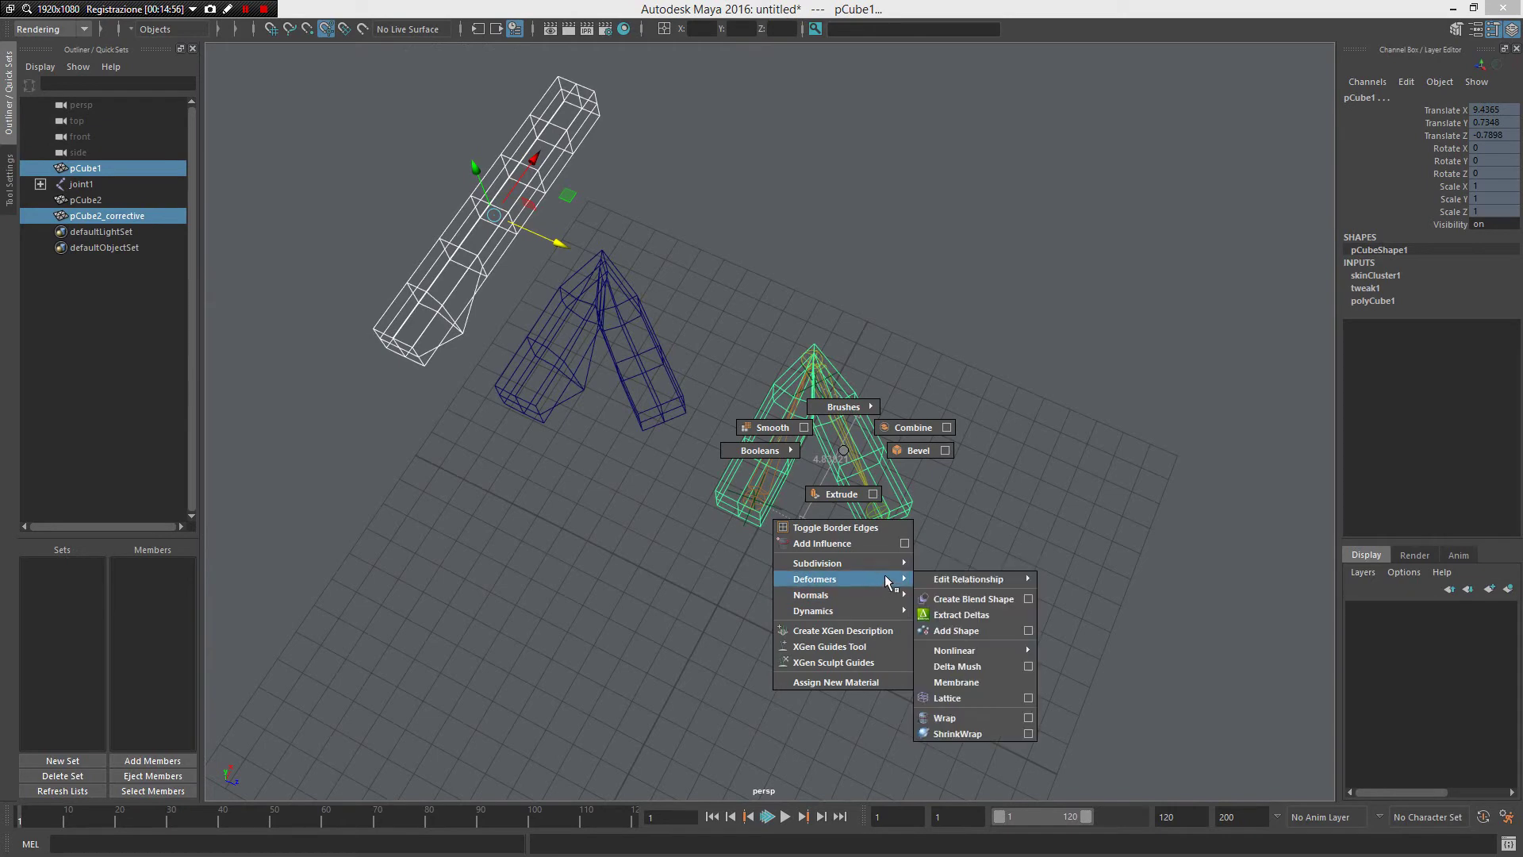
left_click(966, 599)
left_click_drag(962, 563, 1055, 539, "alt")
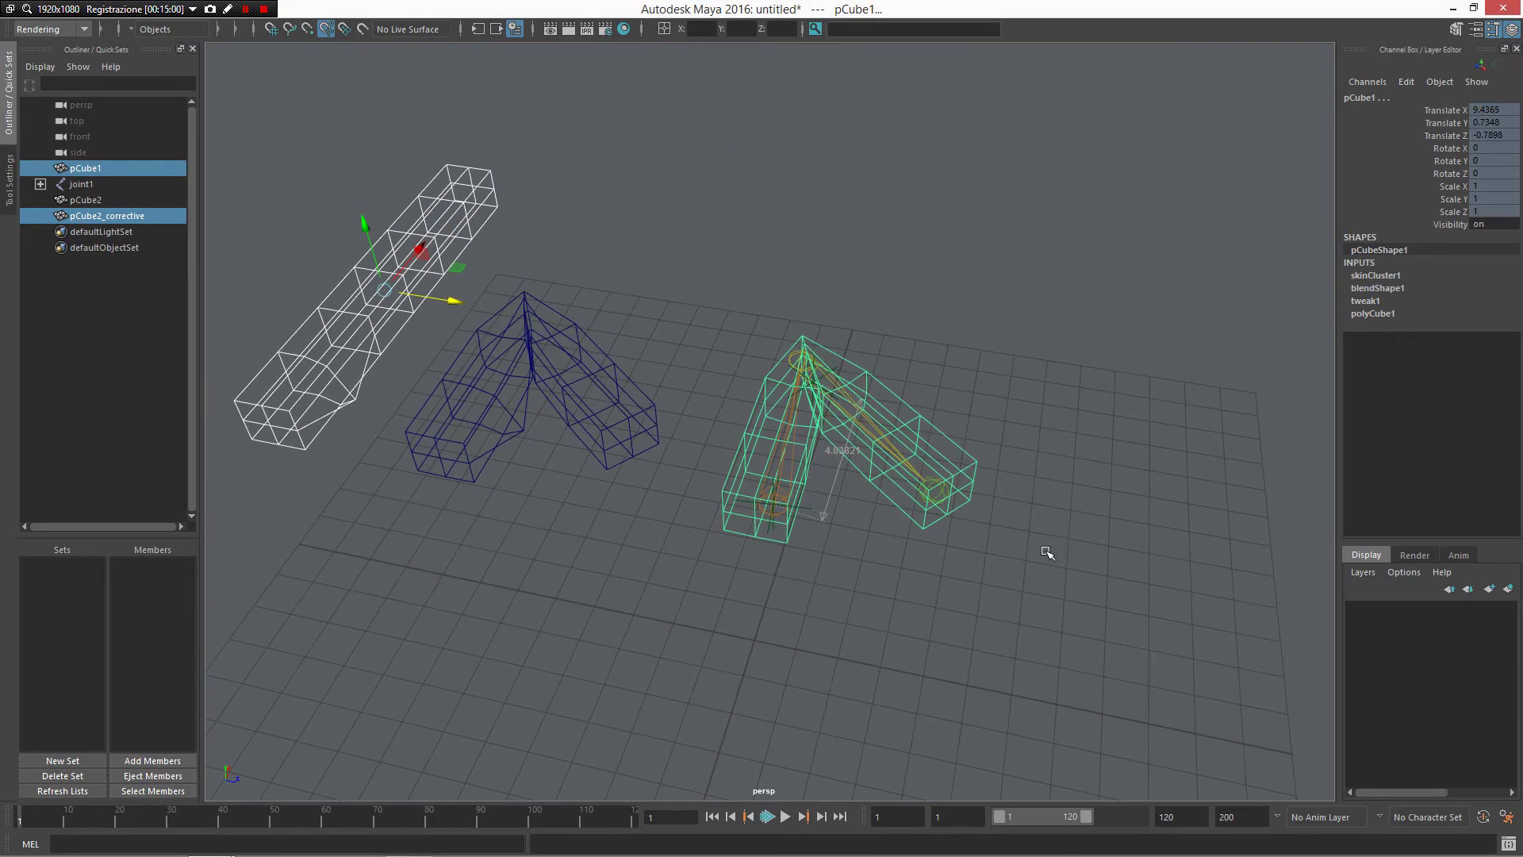
Step: Show the Blend Shape Editor below the perspective view and try the corrective target's weight slider
key("ctrl+b")
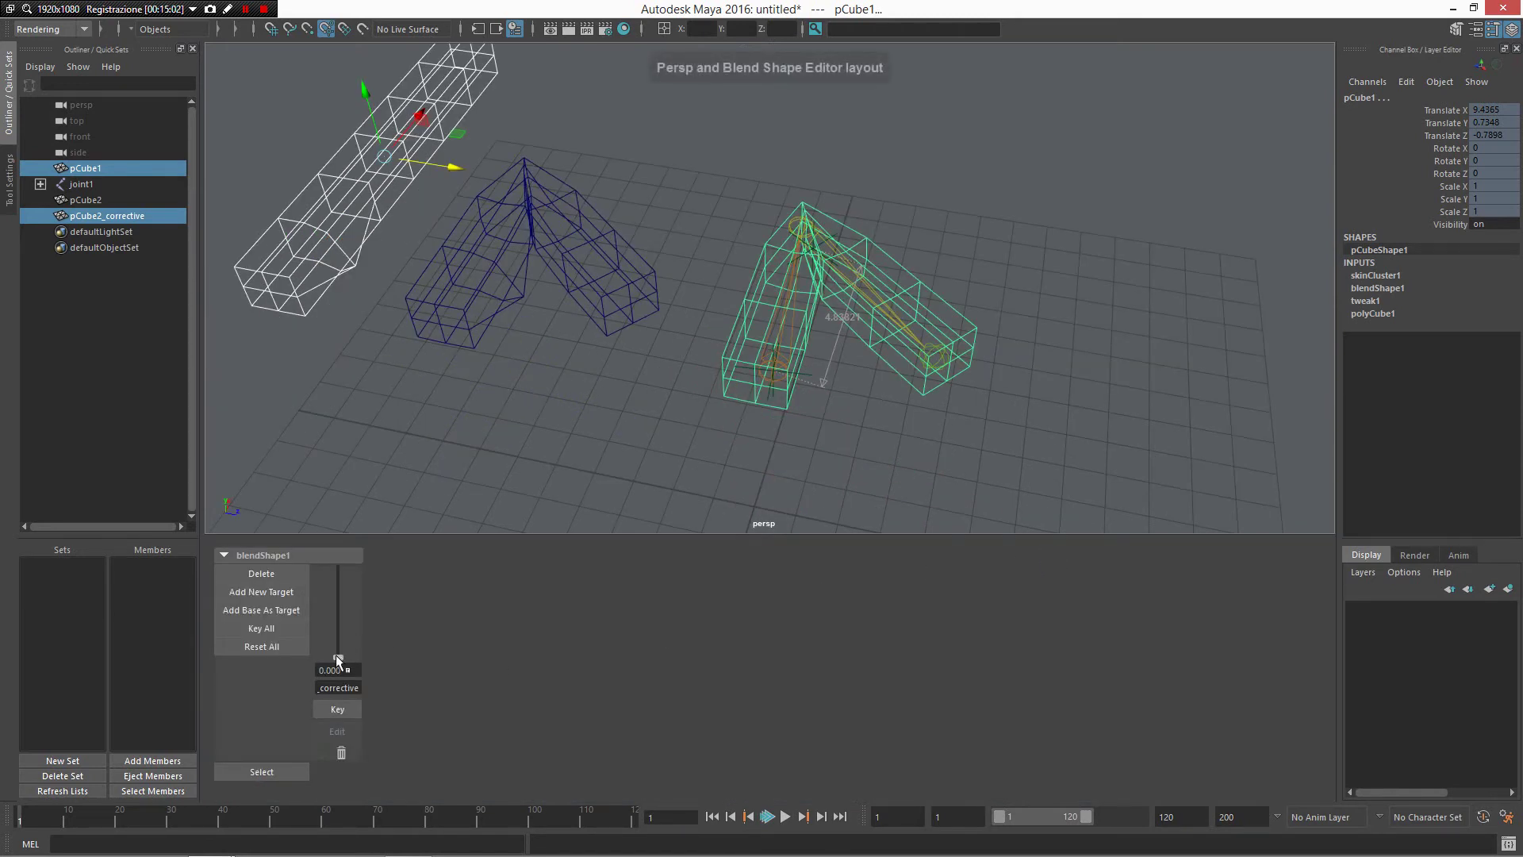
mouse_move(338, 660)
left_mouse_down()
mouse_move(350, 548)
mouse_move(322, 561)
mouse_move(341, 637)
mouse_move(330, 479)
mouse_move(348, 660)
left_mouse_up()
left_click_drag(672, 460, 888, 388, "alt")
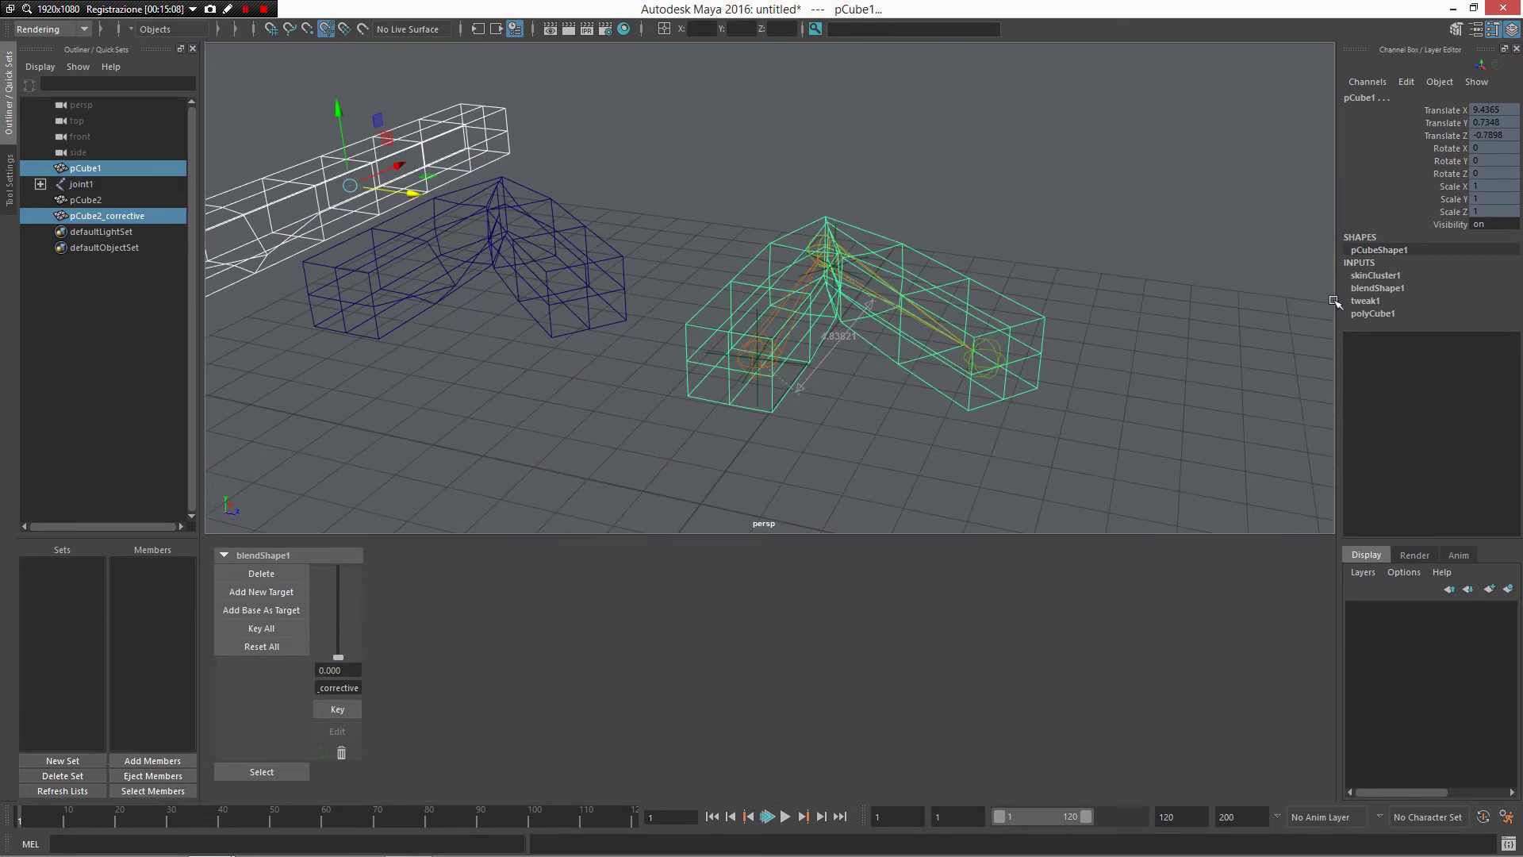
Step: Straighten the skinned cube by setting joint2's Rotate Y to 0
left_click(845, 338)
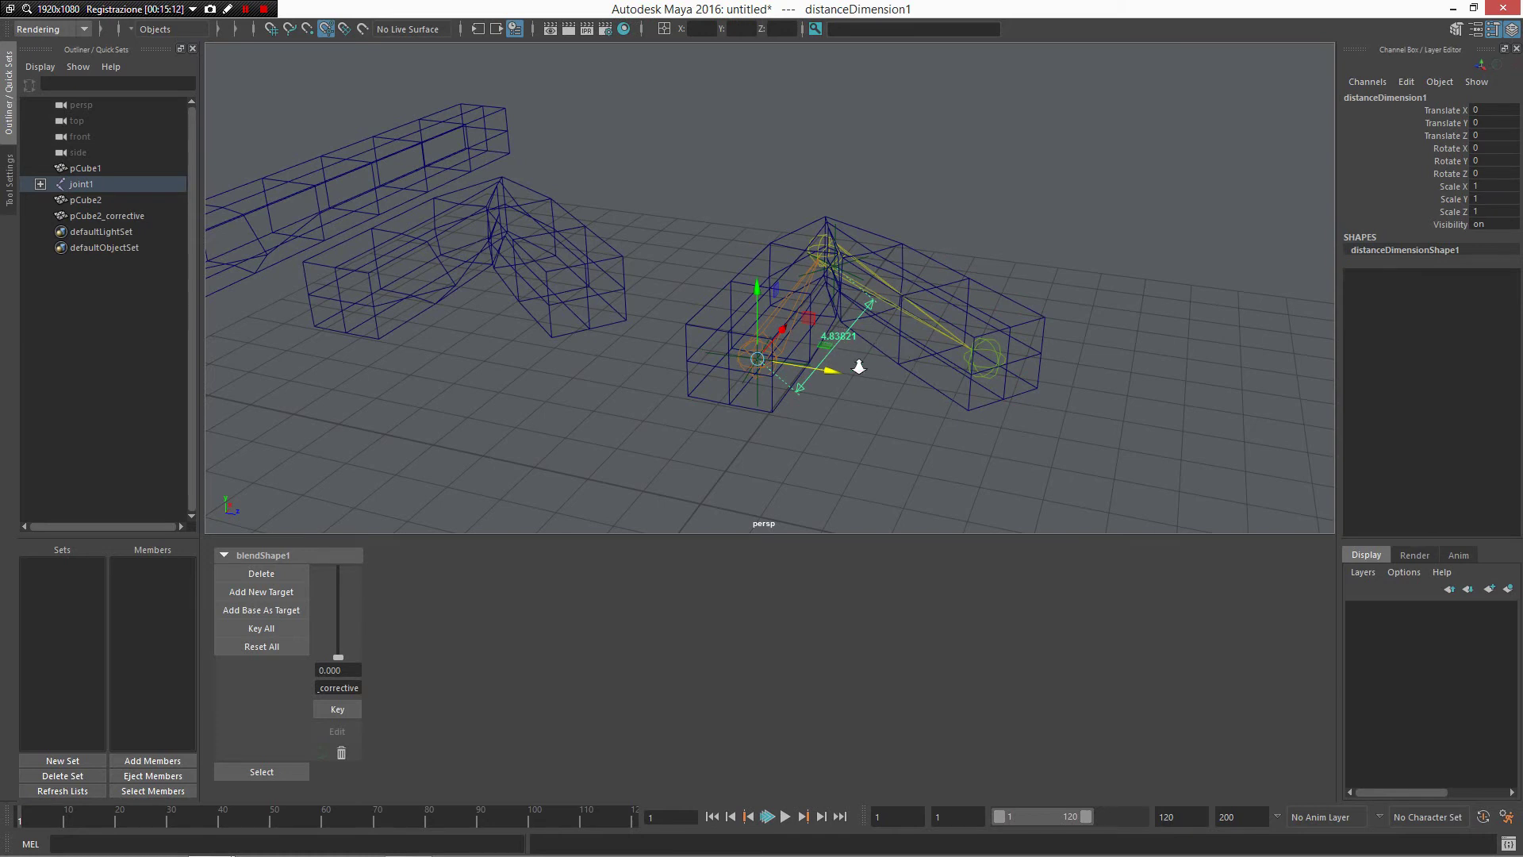
scroll(806, 349, "up", 2)
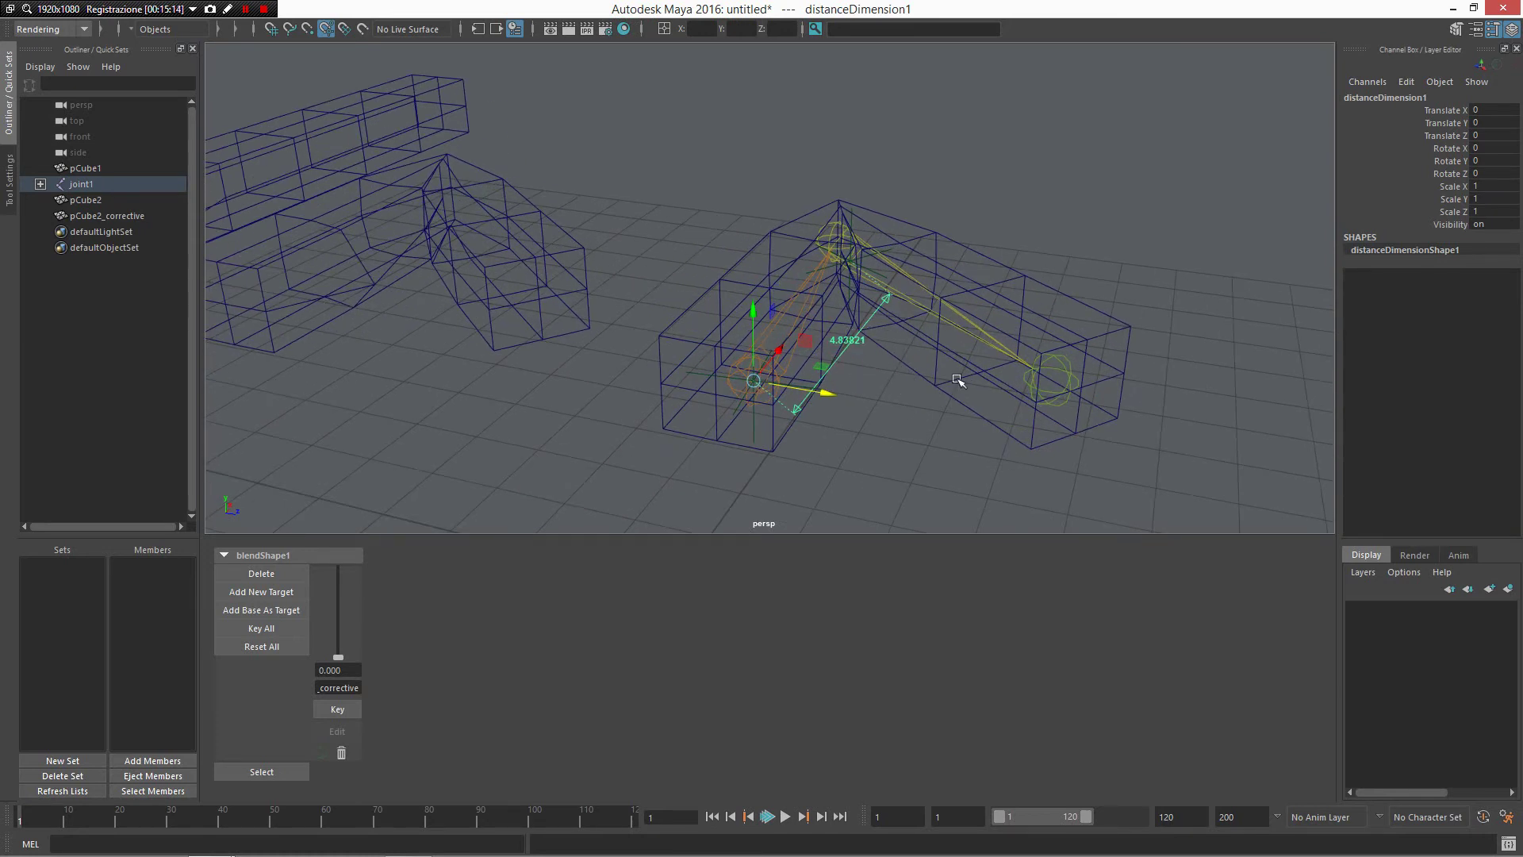
mouse_move(976, 397)
left_mouse_down("alt")
mouse_move(962, 425)
mouse_move(981, 377)
left_mouse_up("alt")
left_click(923, 308)
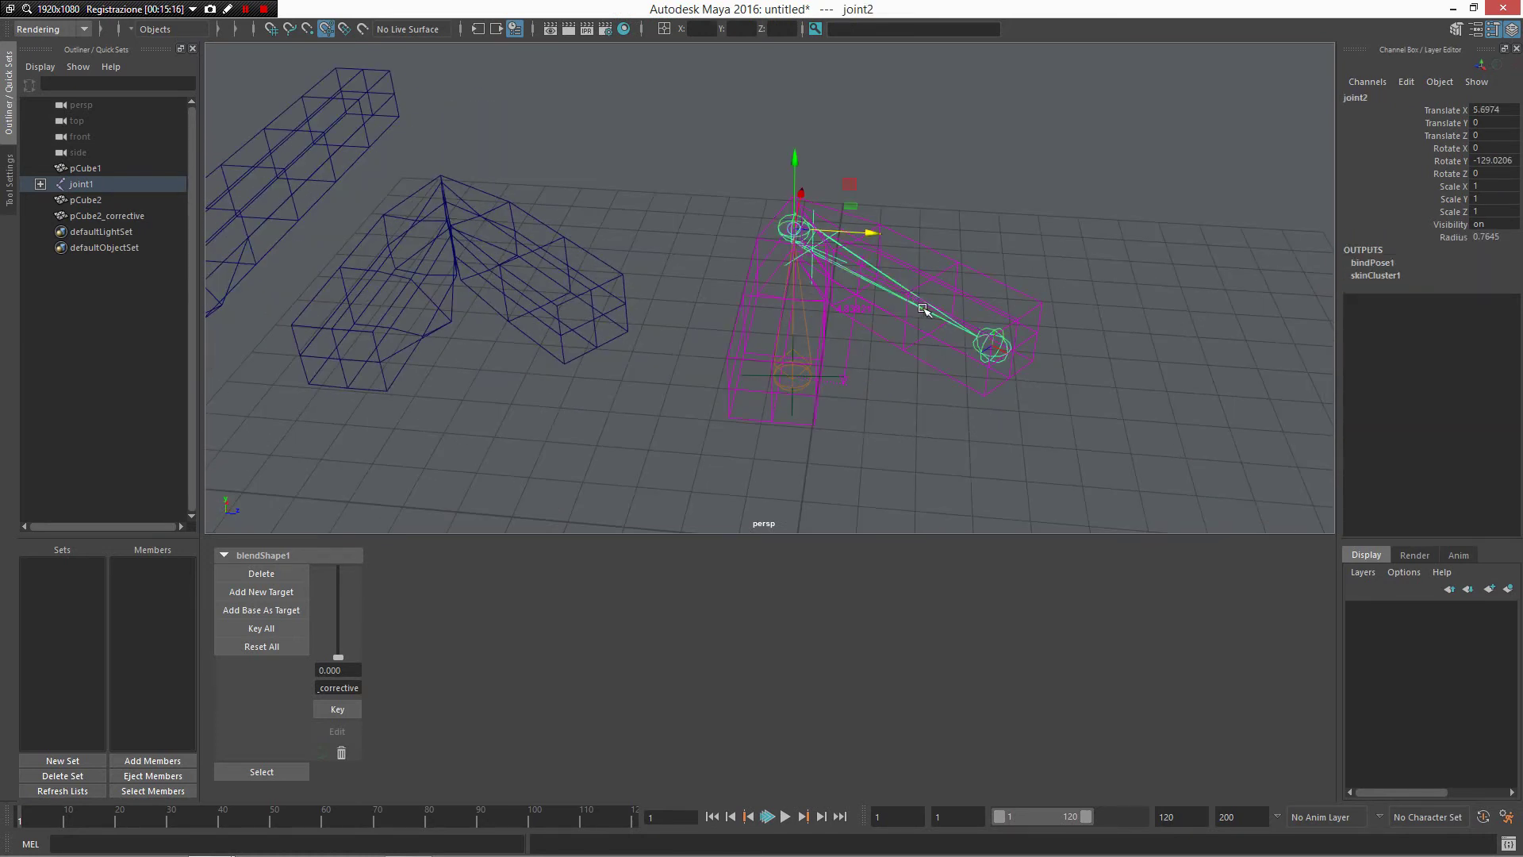
double_click(1511, 161)
type("0")
key("Return")
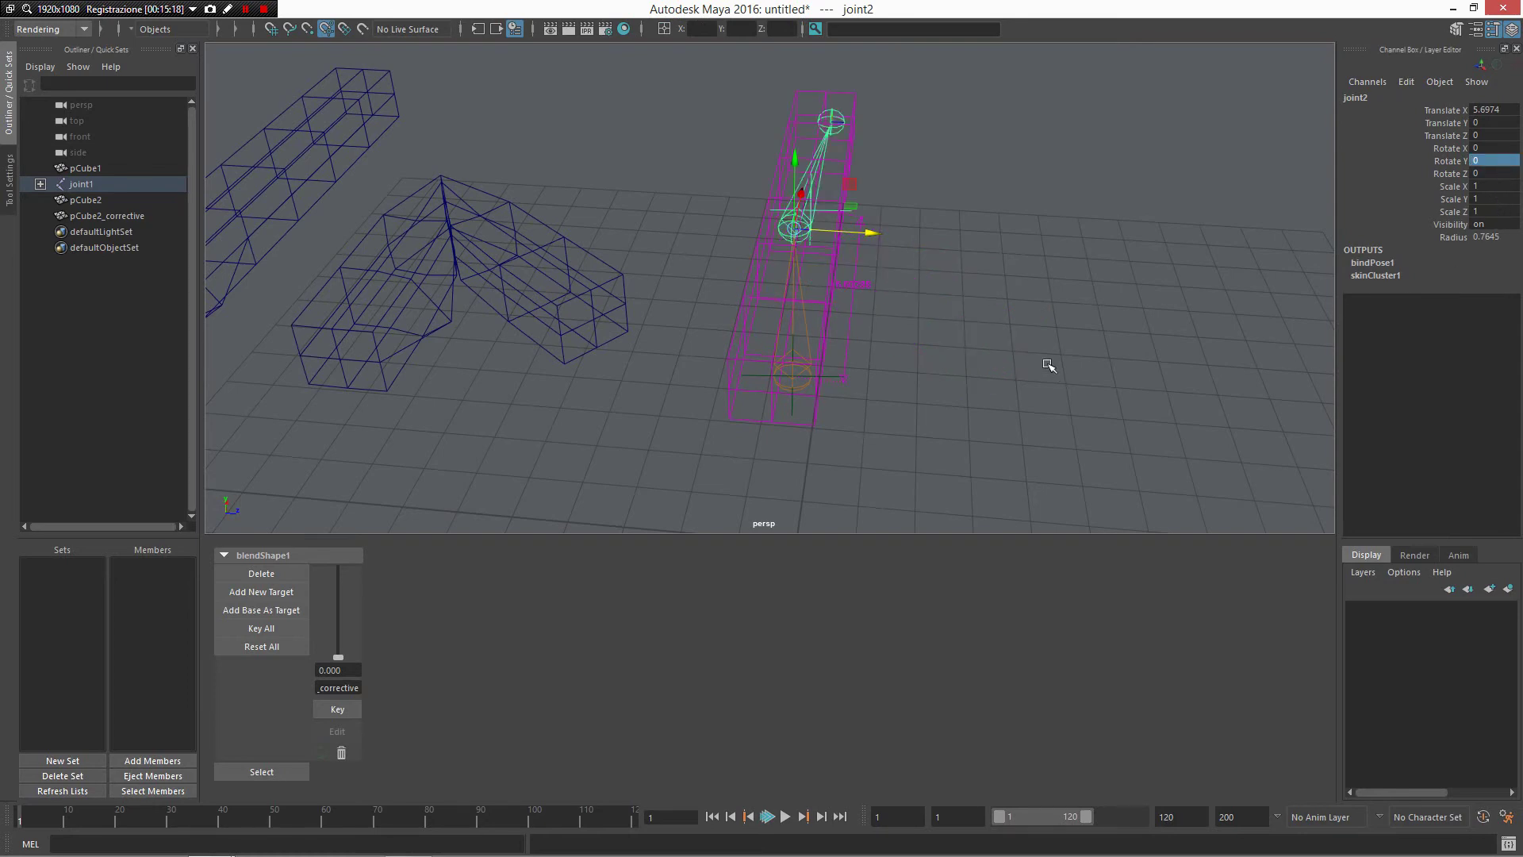
left_click_drag(1098, 323, 720, 336, "alt")
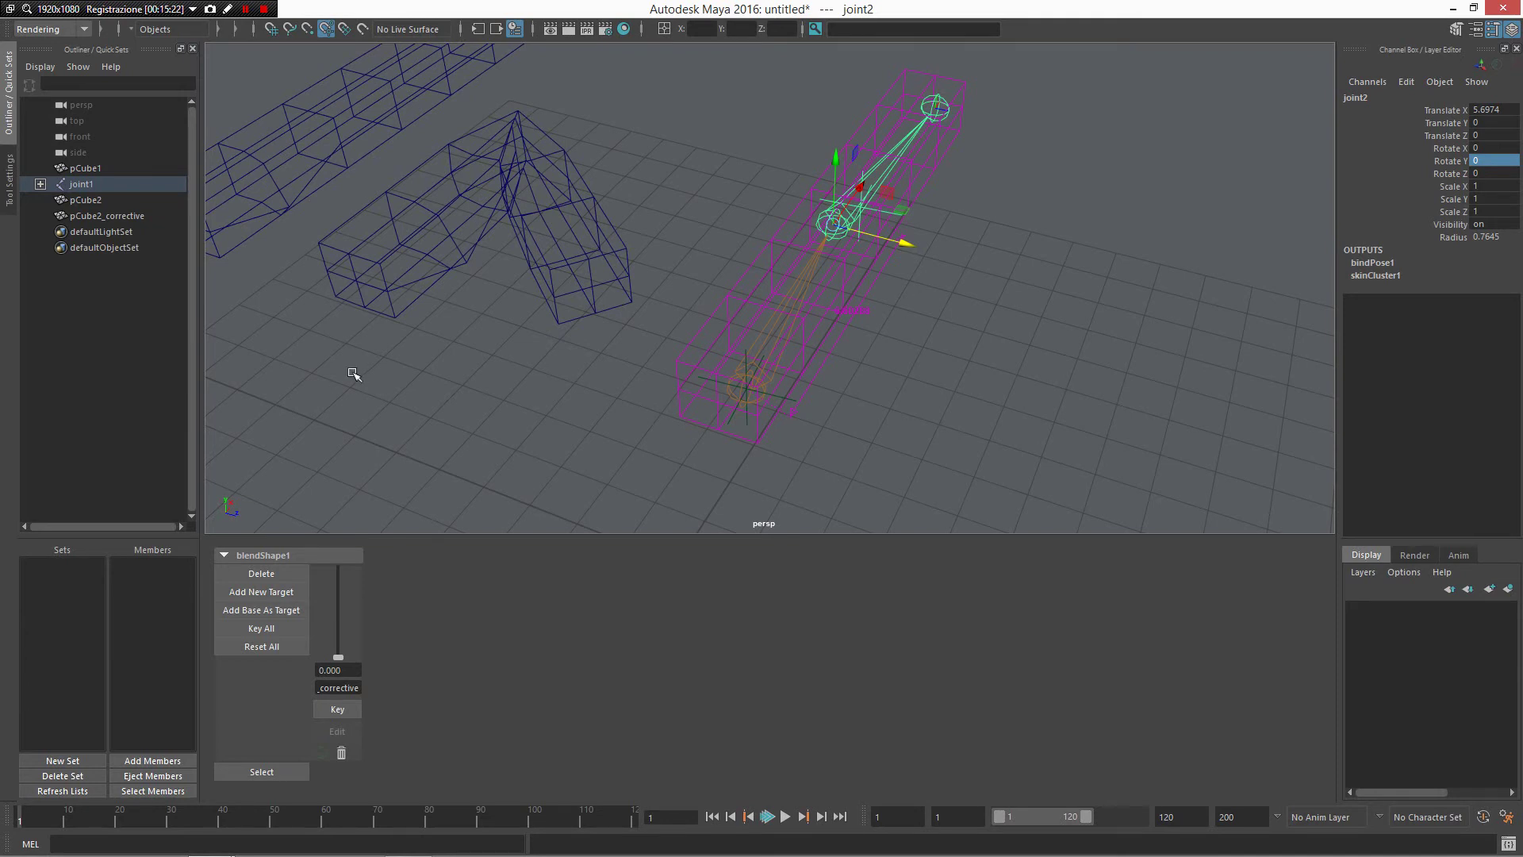
Step: Open the Set Driven Key editor, docked beside the viewport
left_click(9, 196)
left_click(5, 149)
right_click(880, 414)
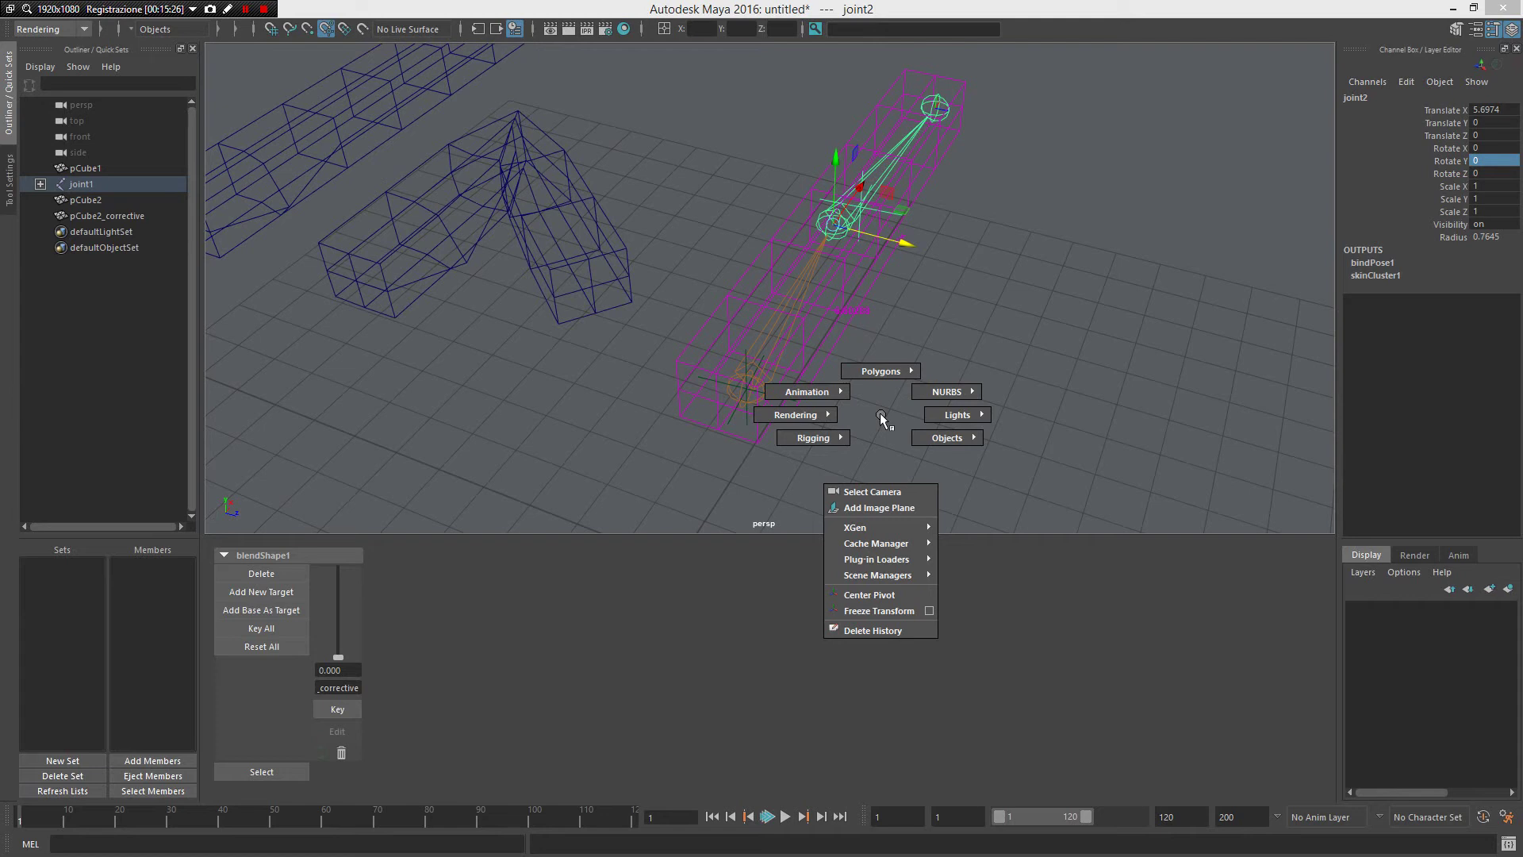
right_click_drag(880, 414, 821, 452)
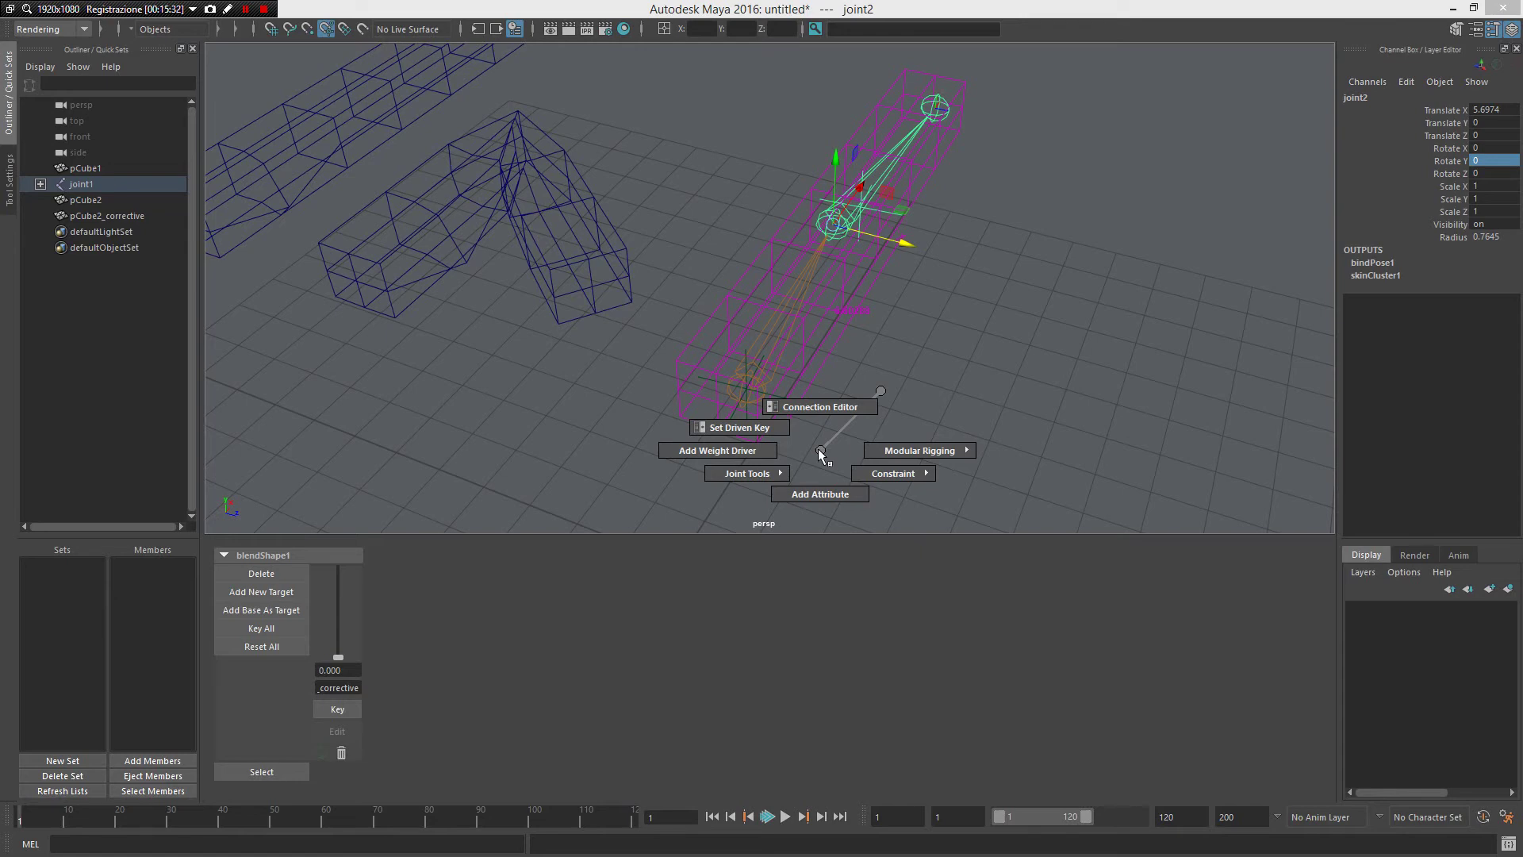
right_click_drag(821, 452, 737, 427)
left_click(5, 274)
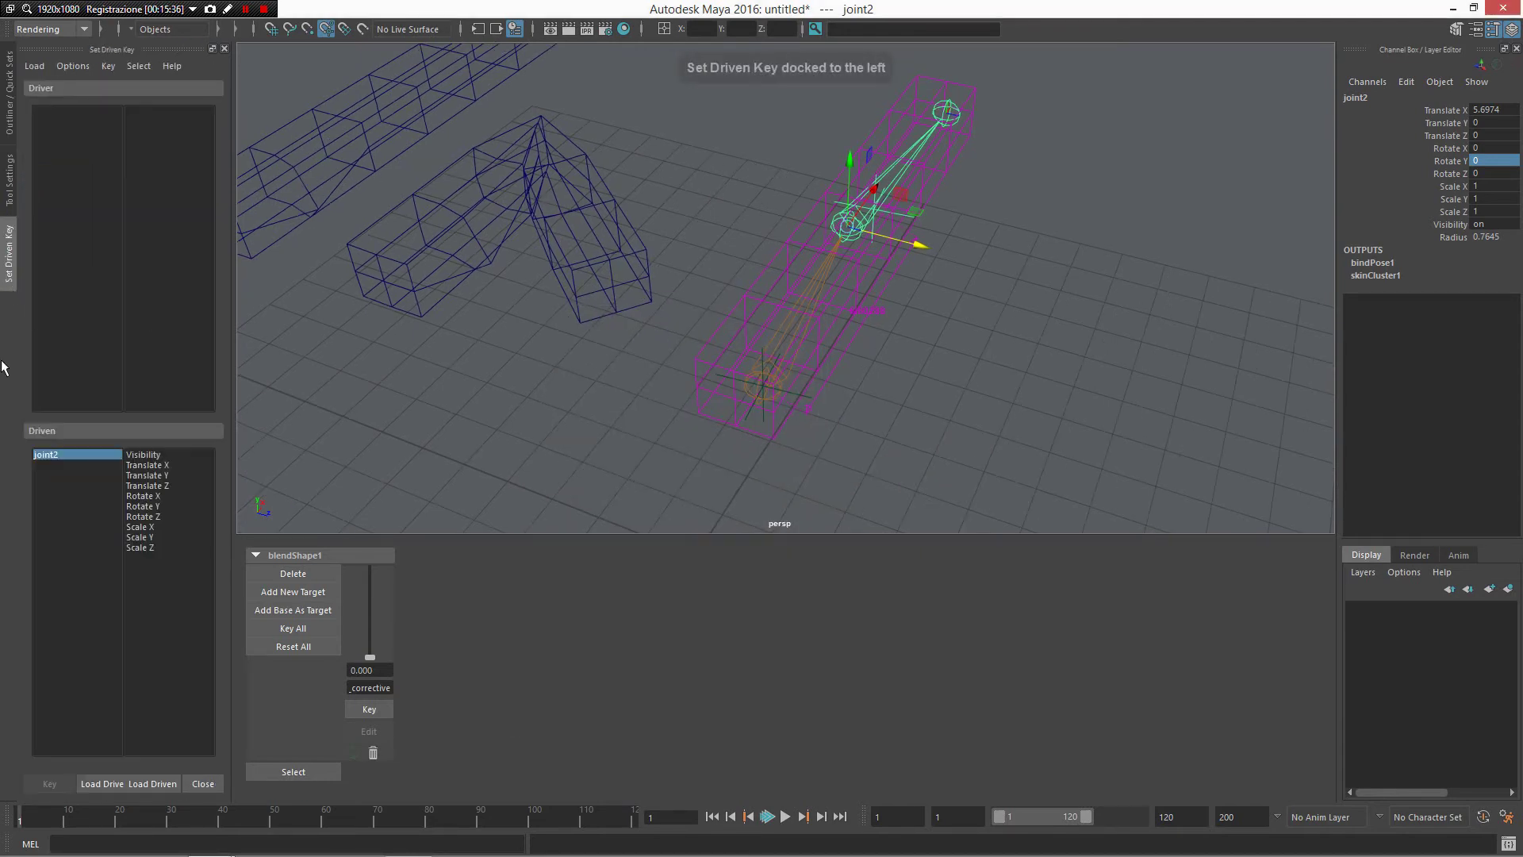
Step: Select the blendShape1 node and load it as the driven object for the driven key
left_click_drag(1006, 408, 976, 406, "alt")
right_click_drag(976, 406, 1015, 433, "alt")
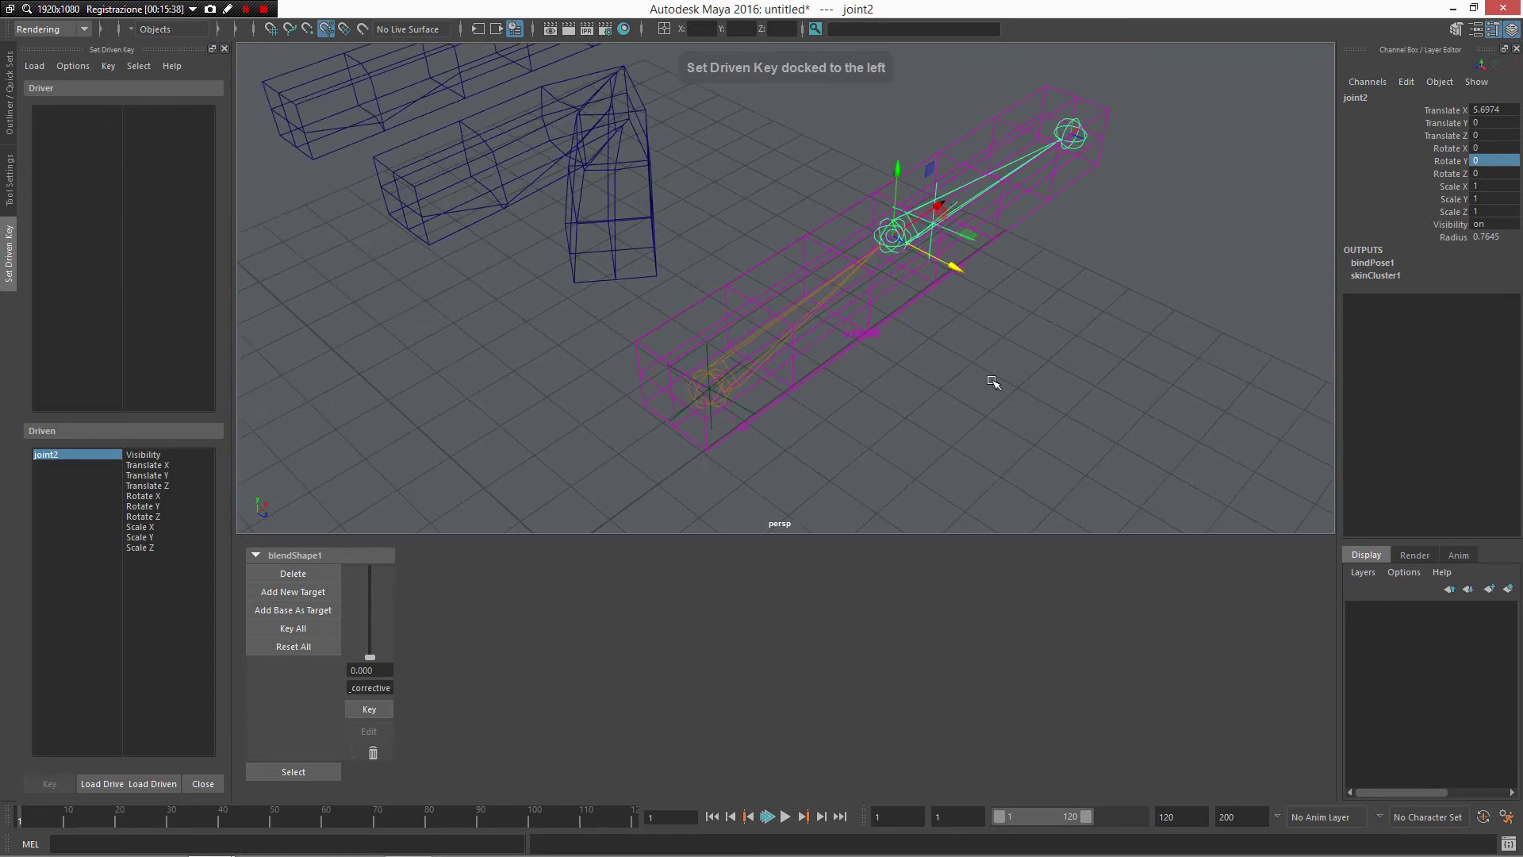
left_click_drag(993, 383, 1009, 385, "alt")
left_click(972, 371)
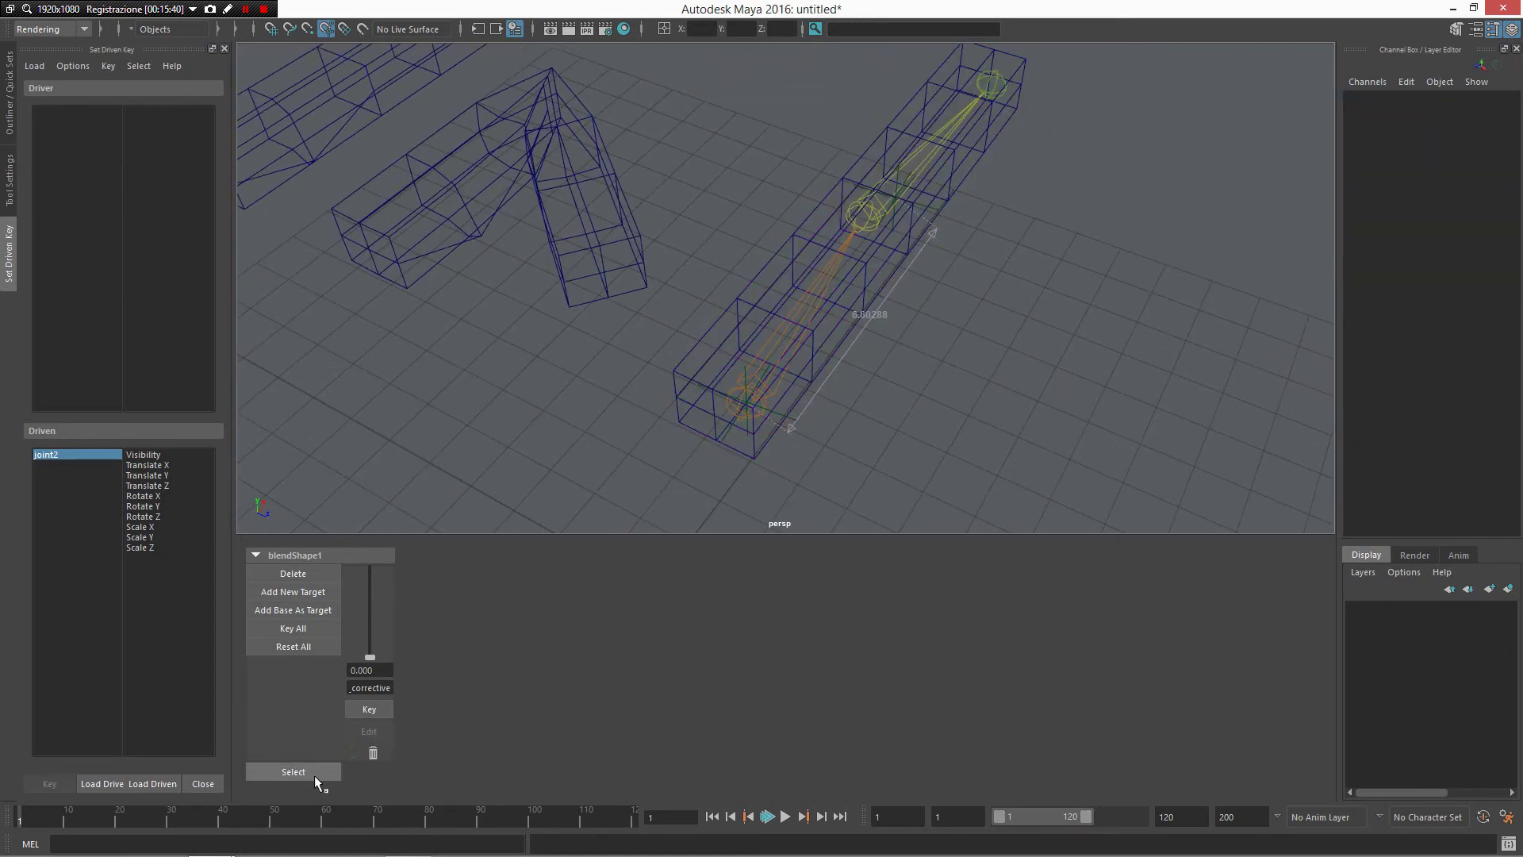
left_click(315, 774)
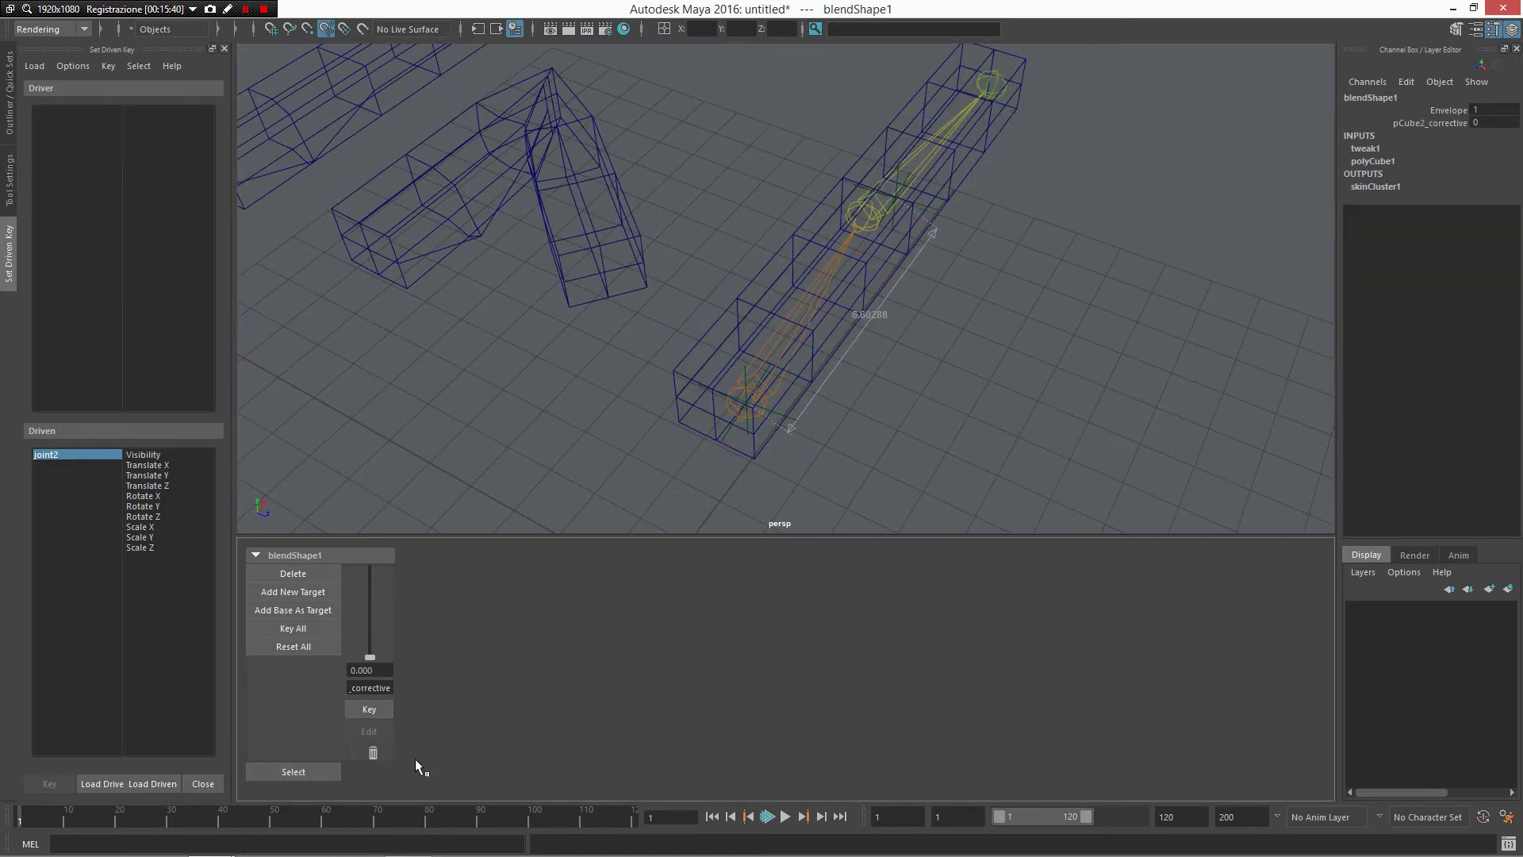
left_click(138, 784)
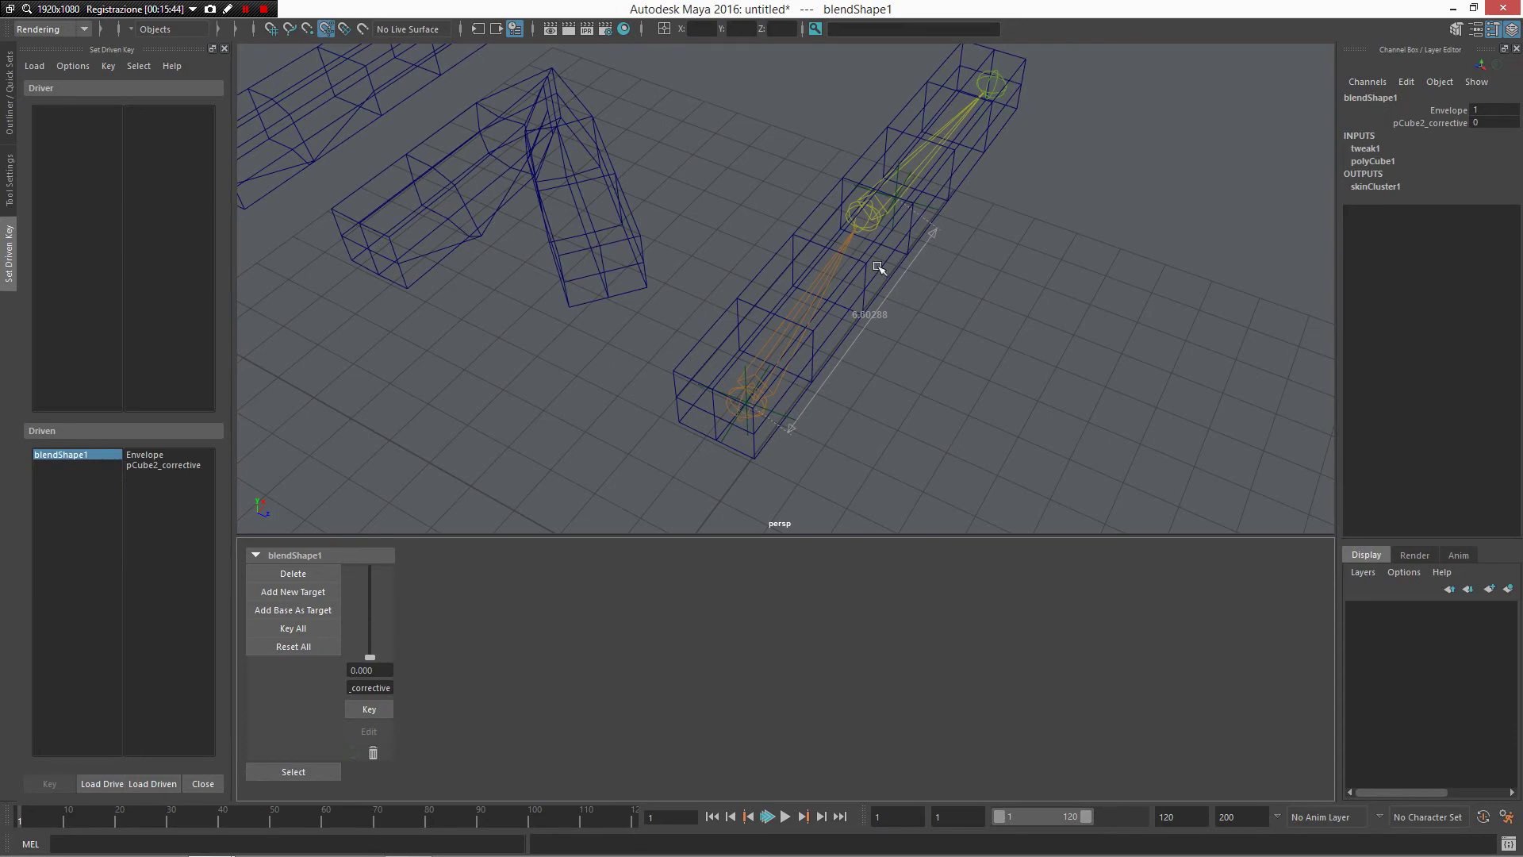
Step: Select the DriverWeight locator near joint2 and load it as the driver for the driven key
left_click_drag(901, 204, 896, 294, "alt")
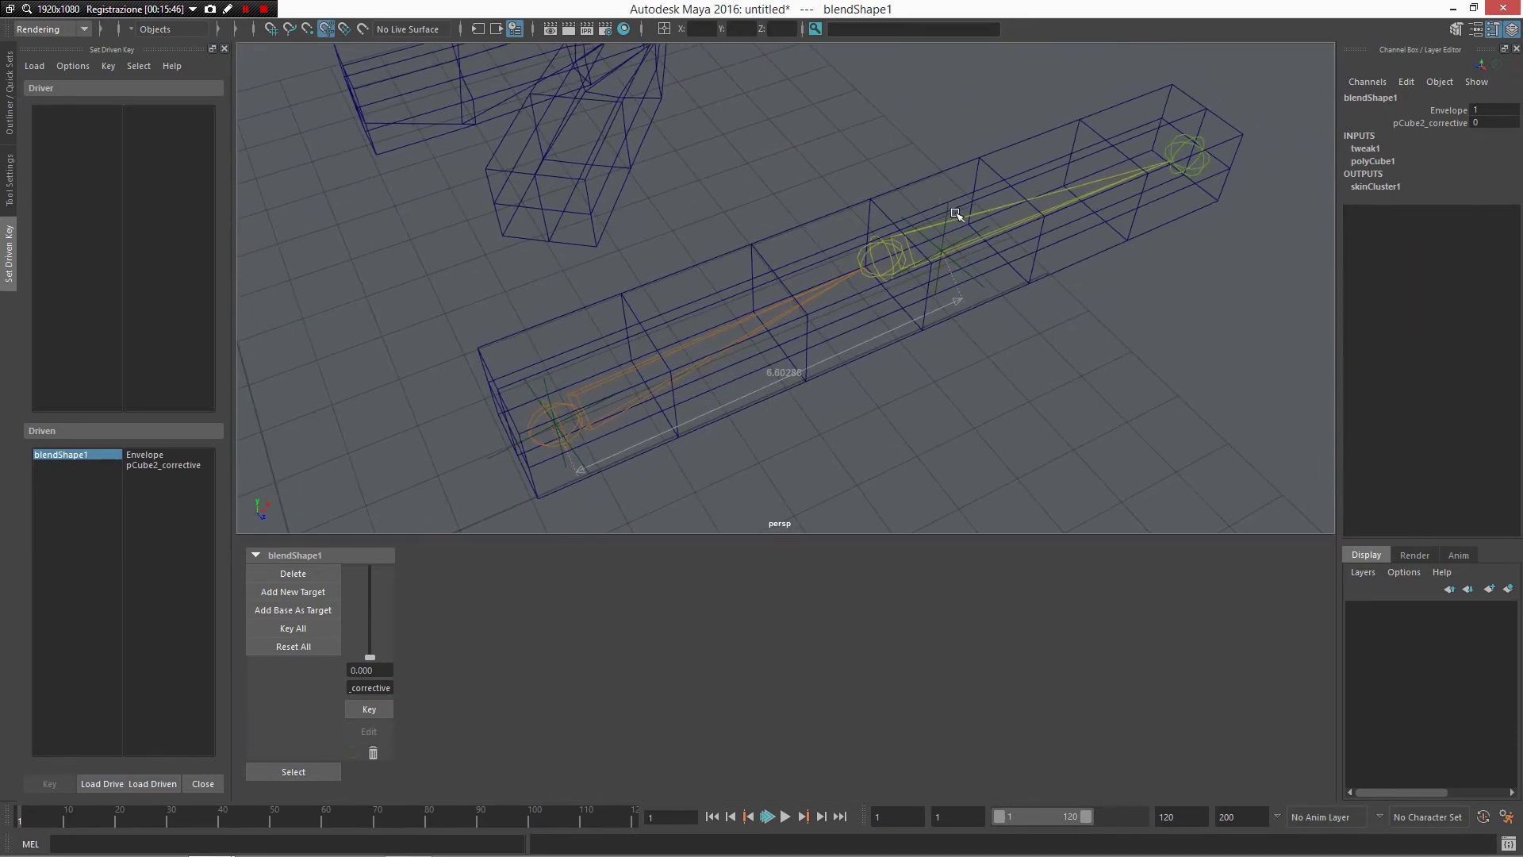
left_click(955, 212)
left_click(952, 212)
scroll(1116, 429, "up", 2)
left_click(1115, 429)
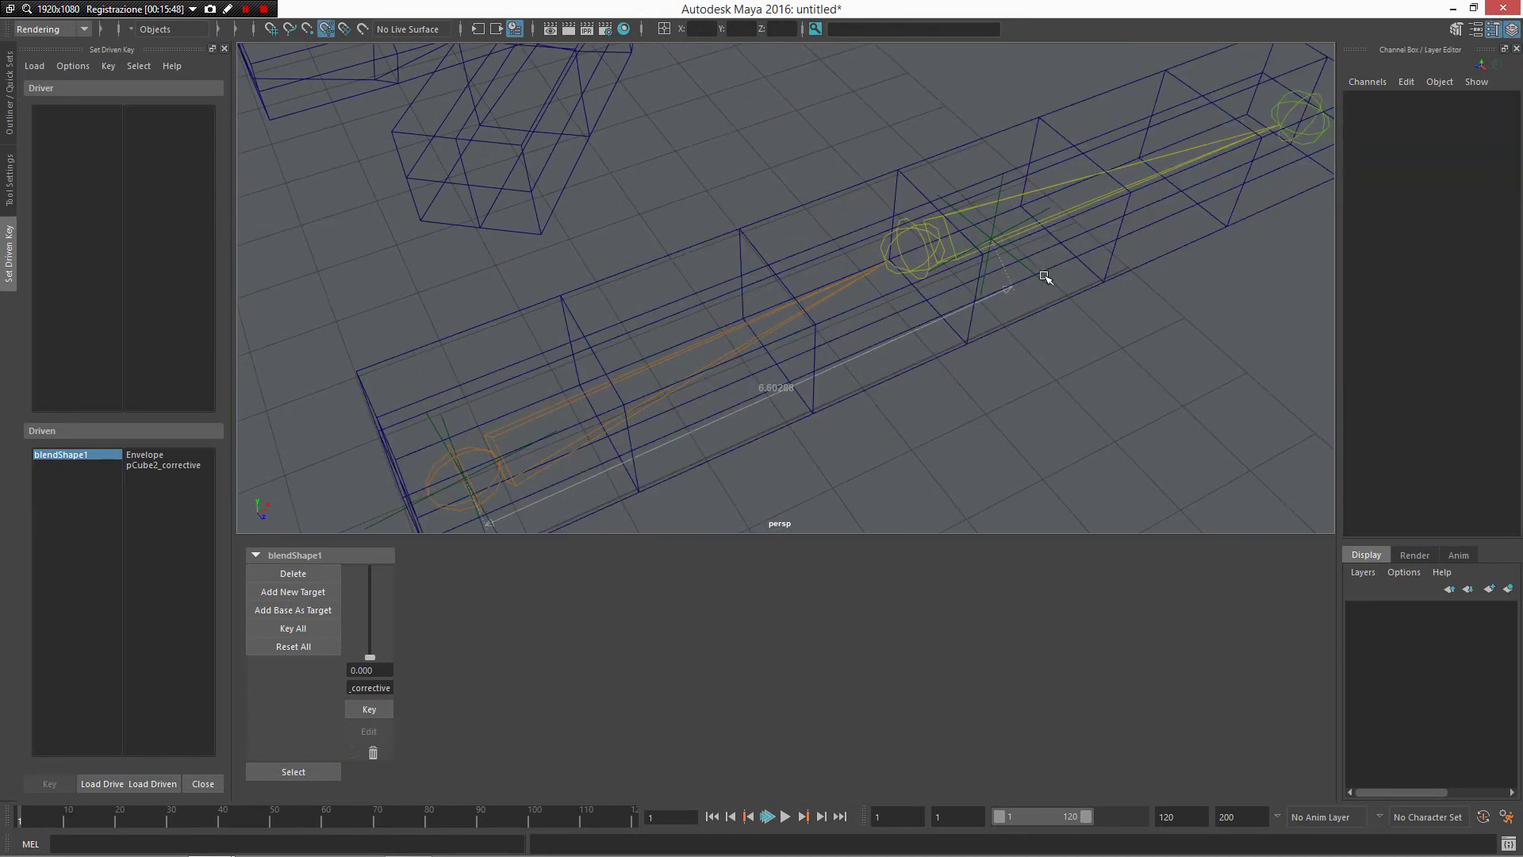
left_click(1041, 275)
left_click(1049, 285)
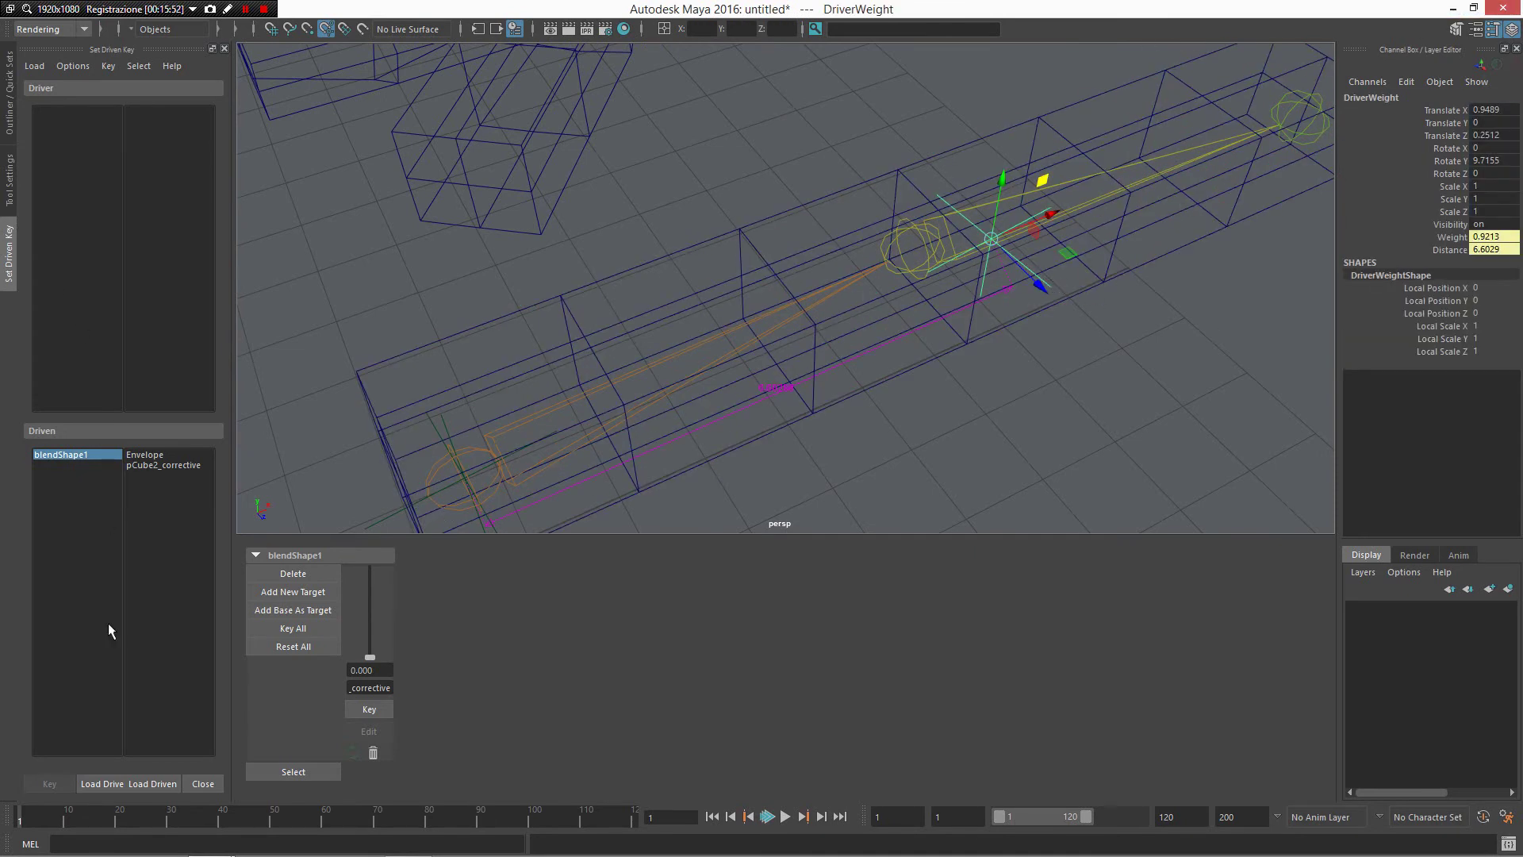
left_click(96, 785)
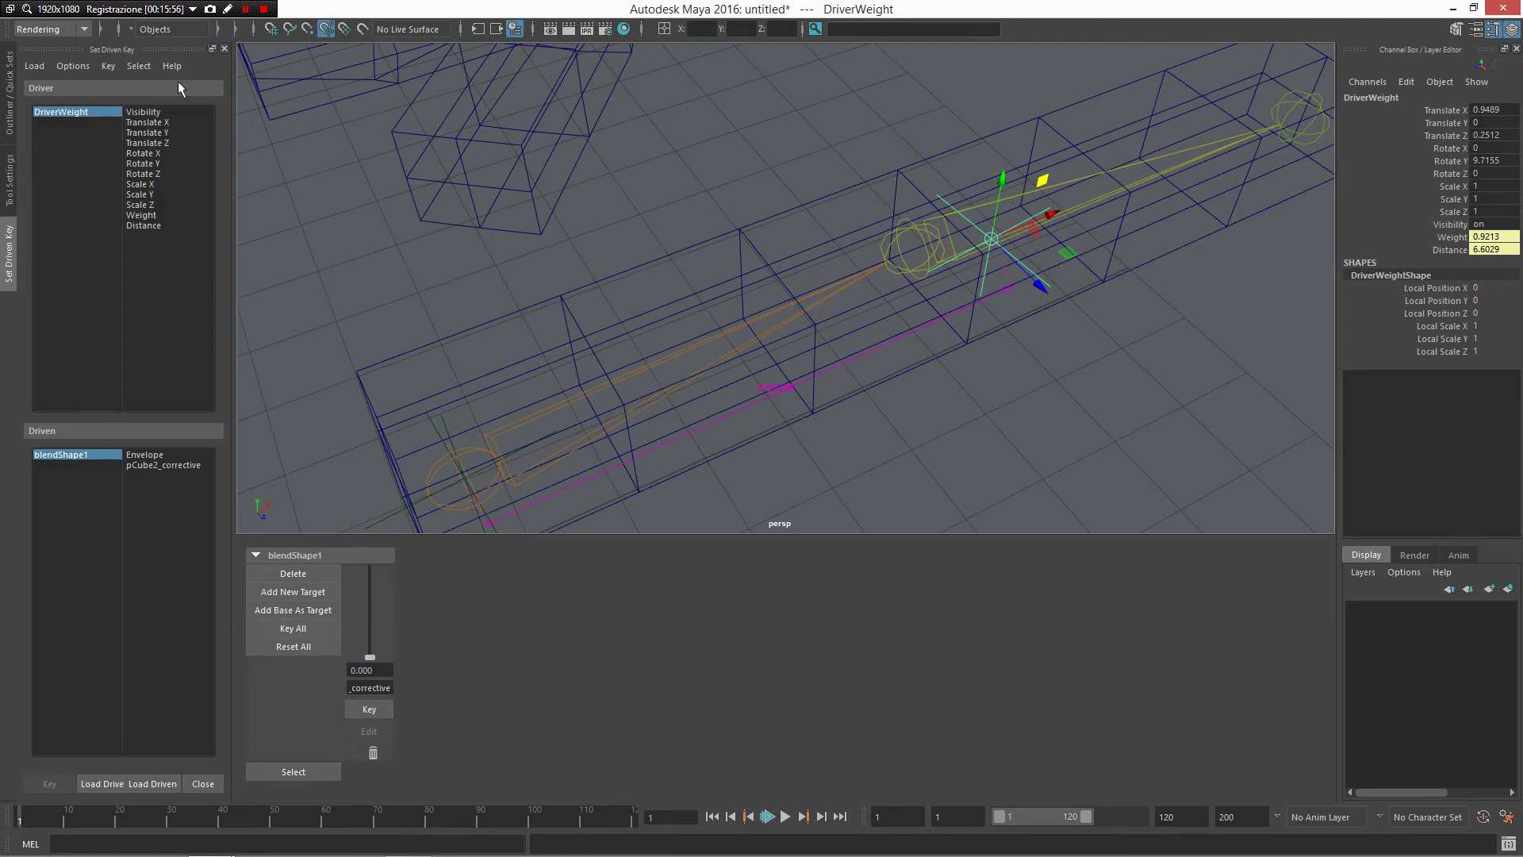
Step: Set a driven key linking DriverWeight's Distance to the pCube2_corrective weight at 0 in the straight pose
left_click(144, 225)
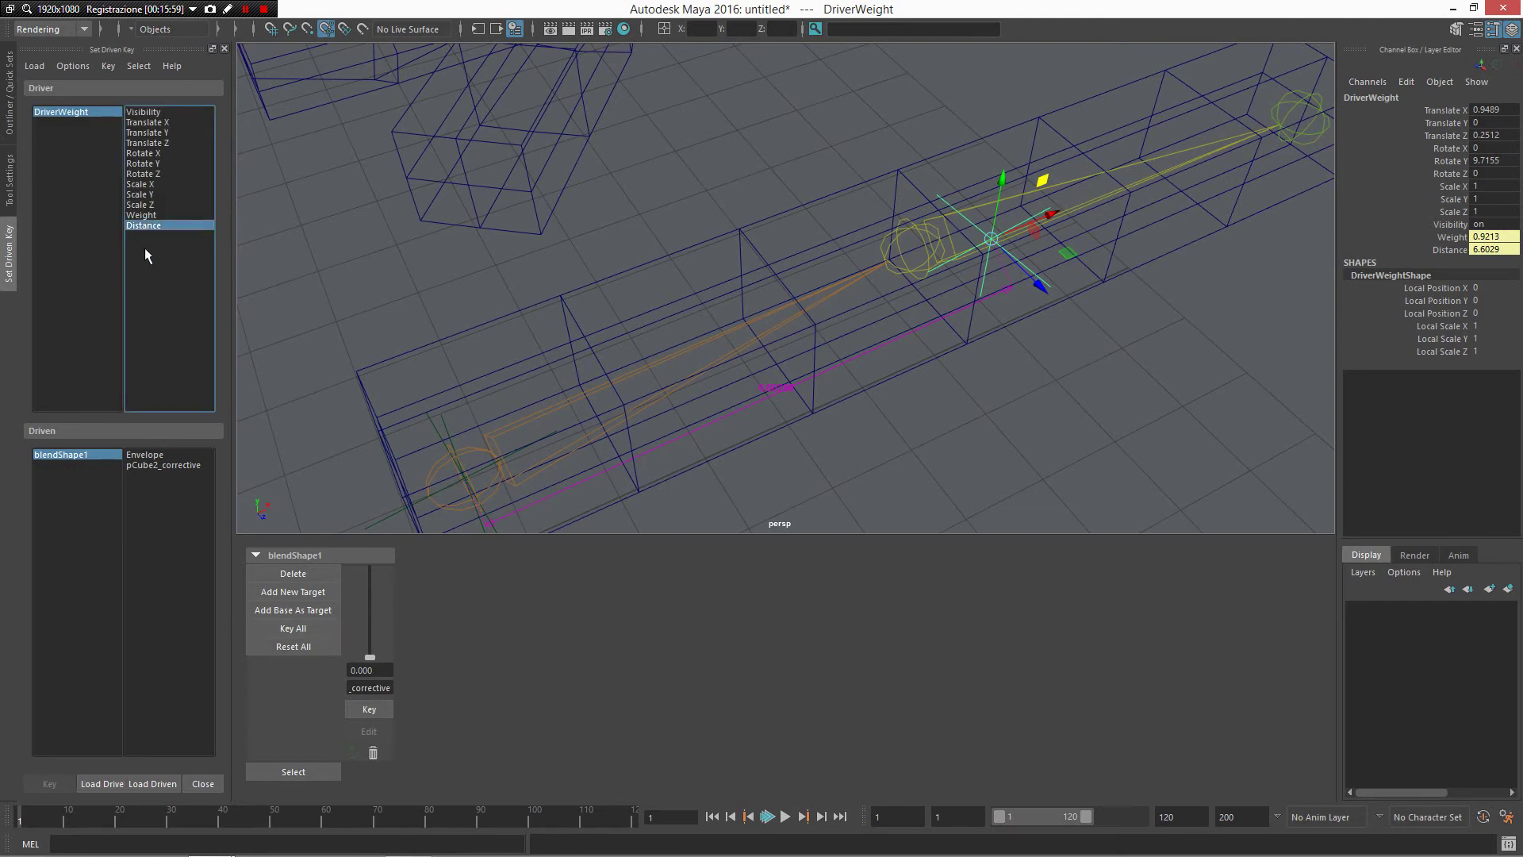
left_click(145, 454)
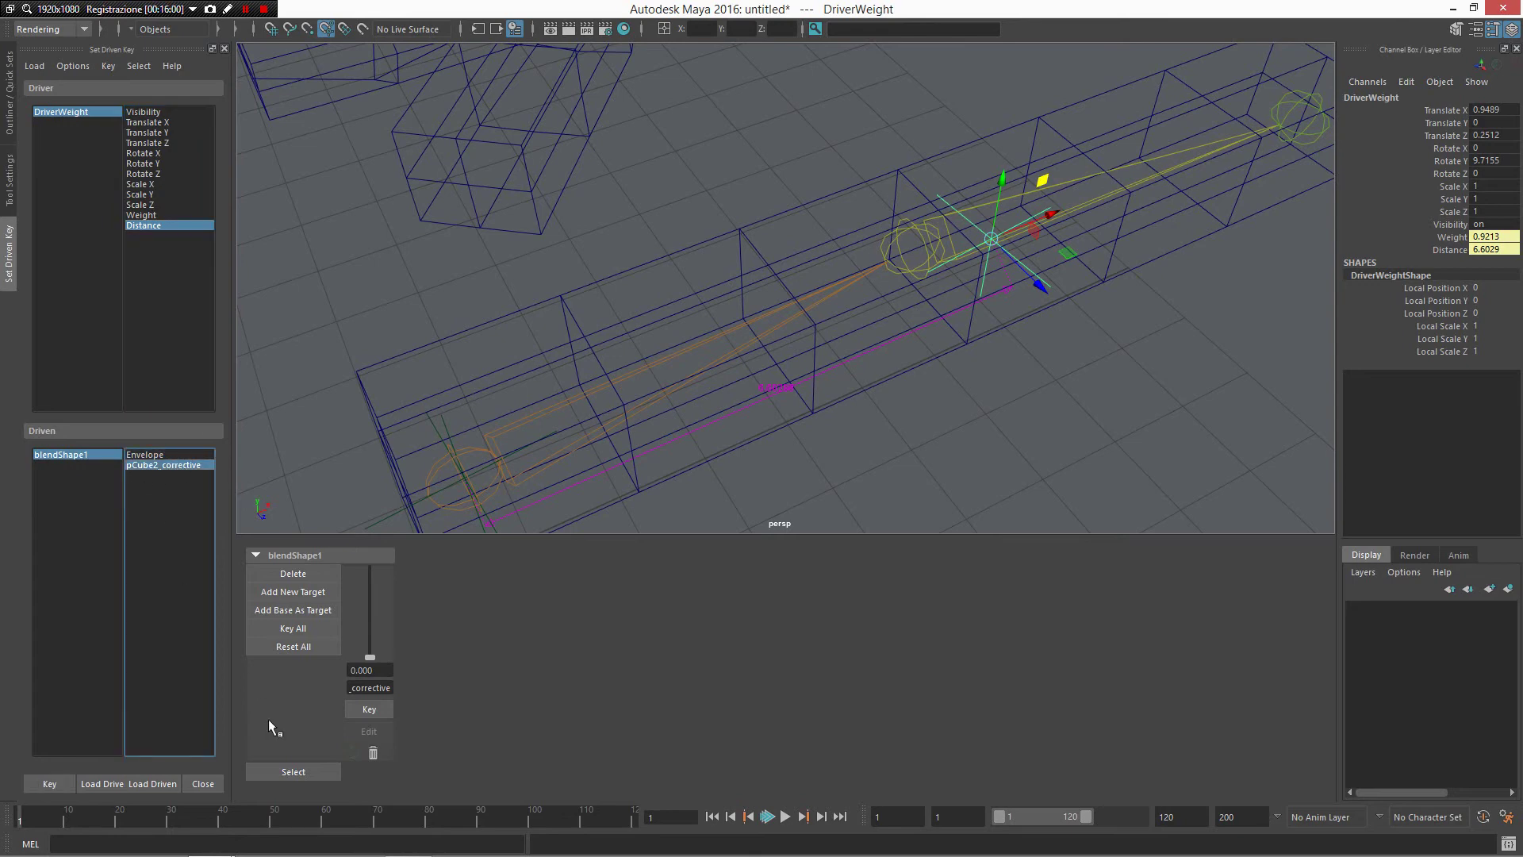
left_click(54, 786)
Step: Rotate joint2 about Y to about -127 degrees and raise the pCube2_corrective weight to 1
scroll(765, 406, "down", 2)
left_click(909, 244)
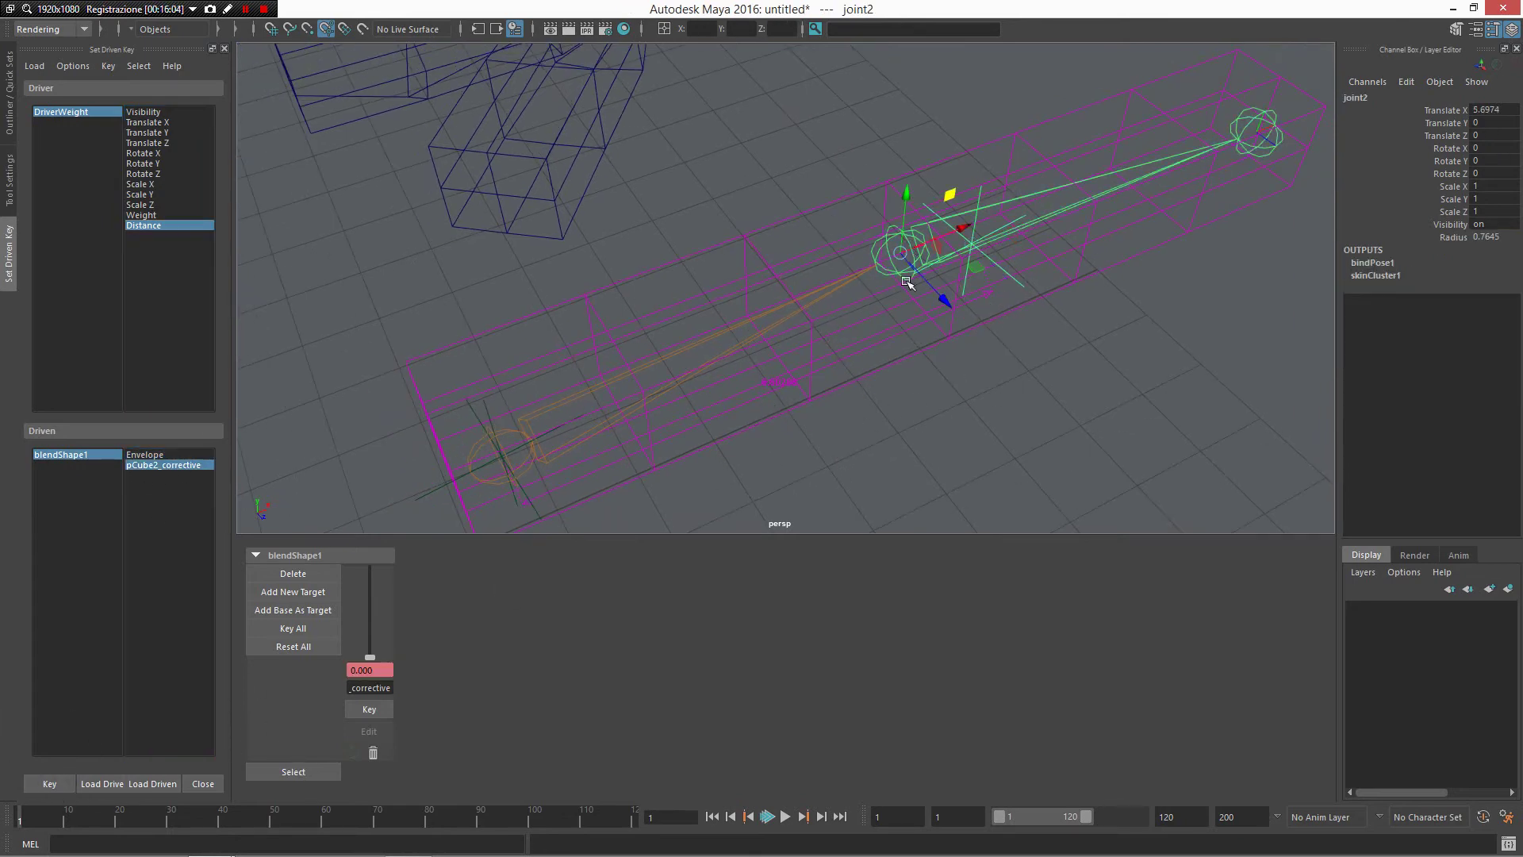
key("e")
left_click_drag(897, 302, 810, 227)
scroll(811, 227, "down", 1)
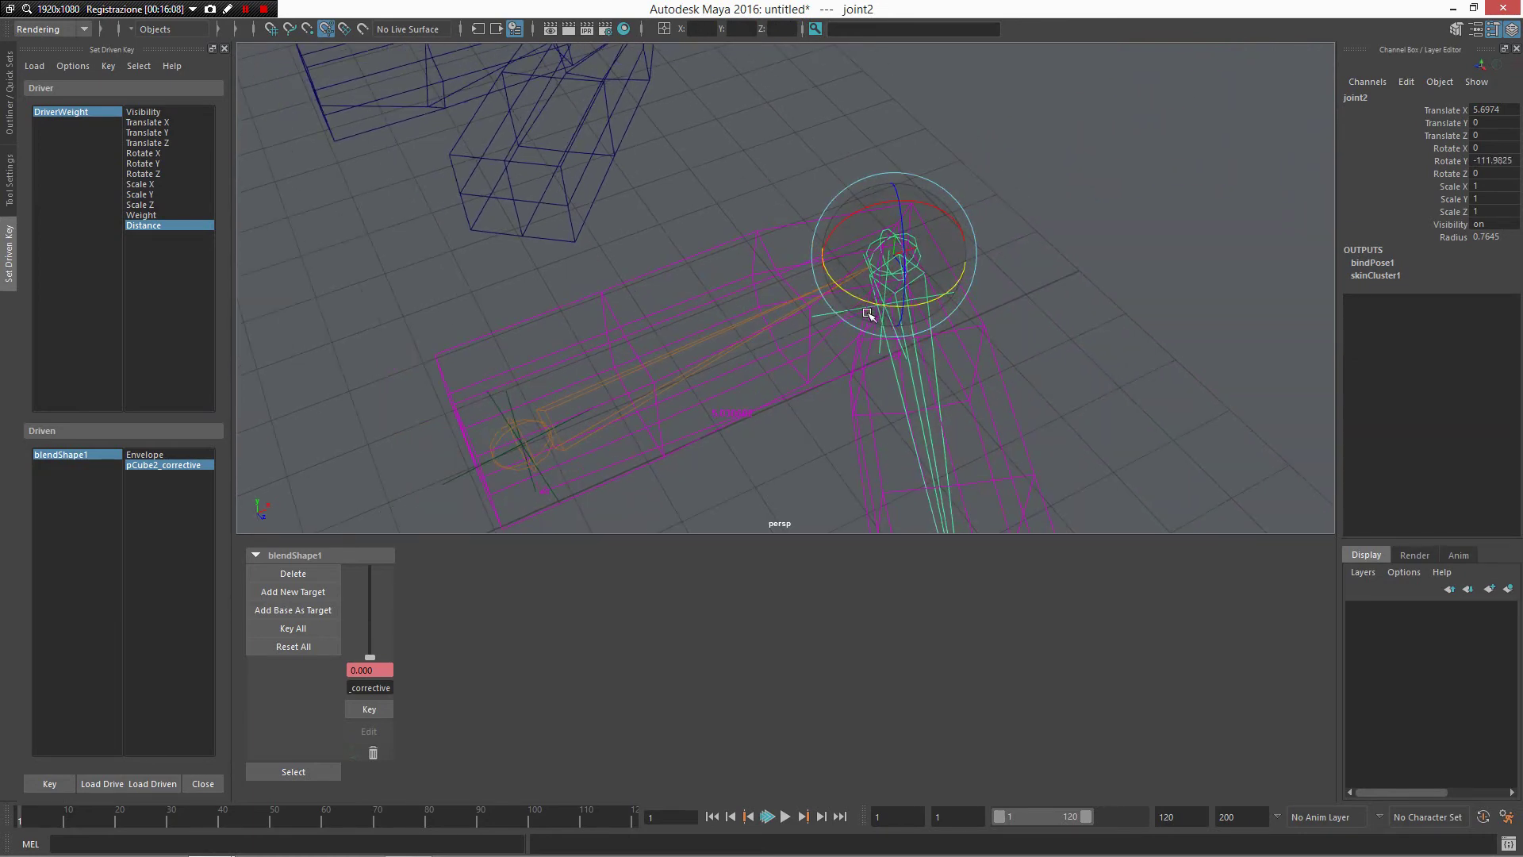
left_click_drag(875, 306, 782, 390)
left_click_drag(370, 657, 386, 571)
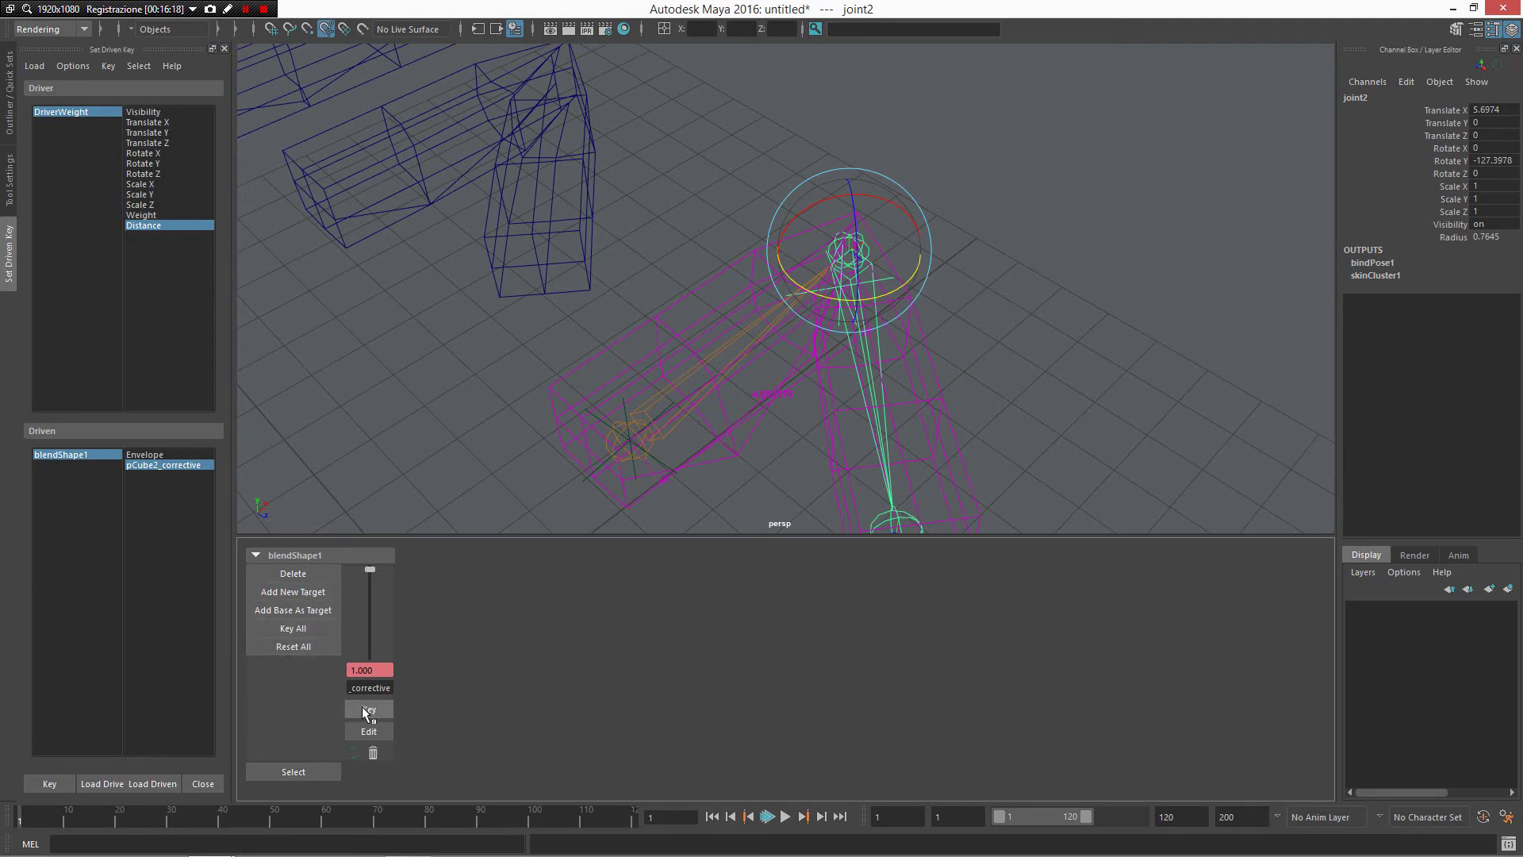
Step: Set a second driven key linking DriverWeight's Distance to the pCube2_corrective weight at 1 in the bent pose
right_click_drag(1090, 339, 994, 285, "alt")
left_click(993, 288)
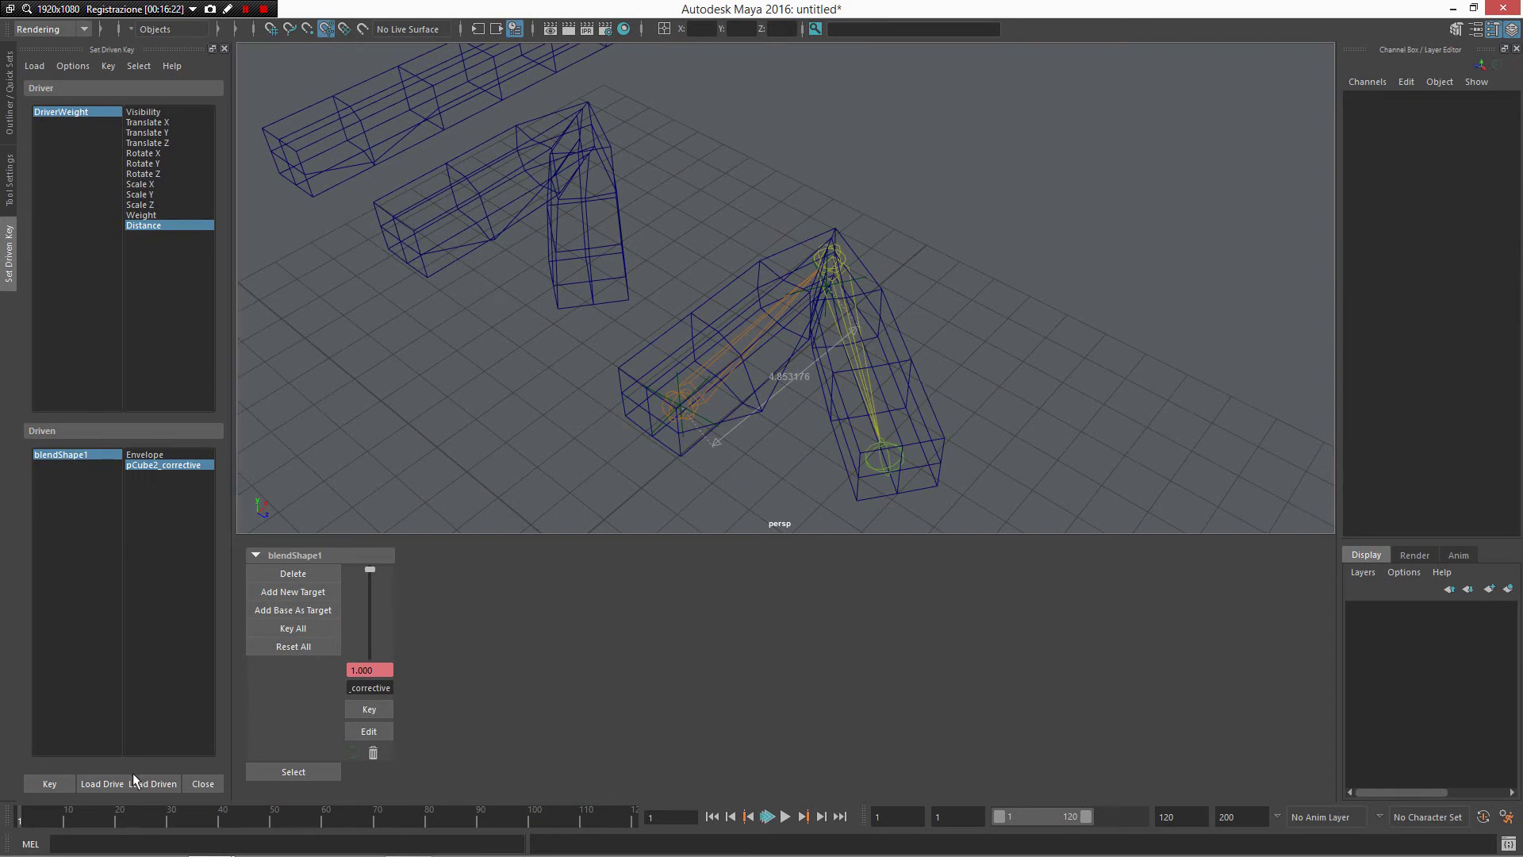
left_click(52, 783)
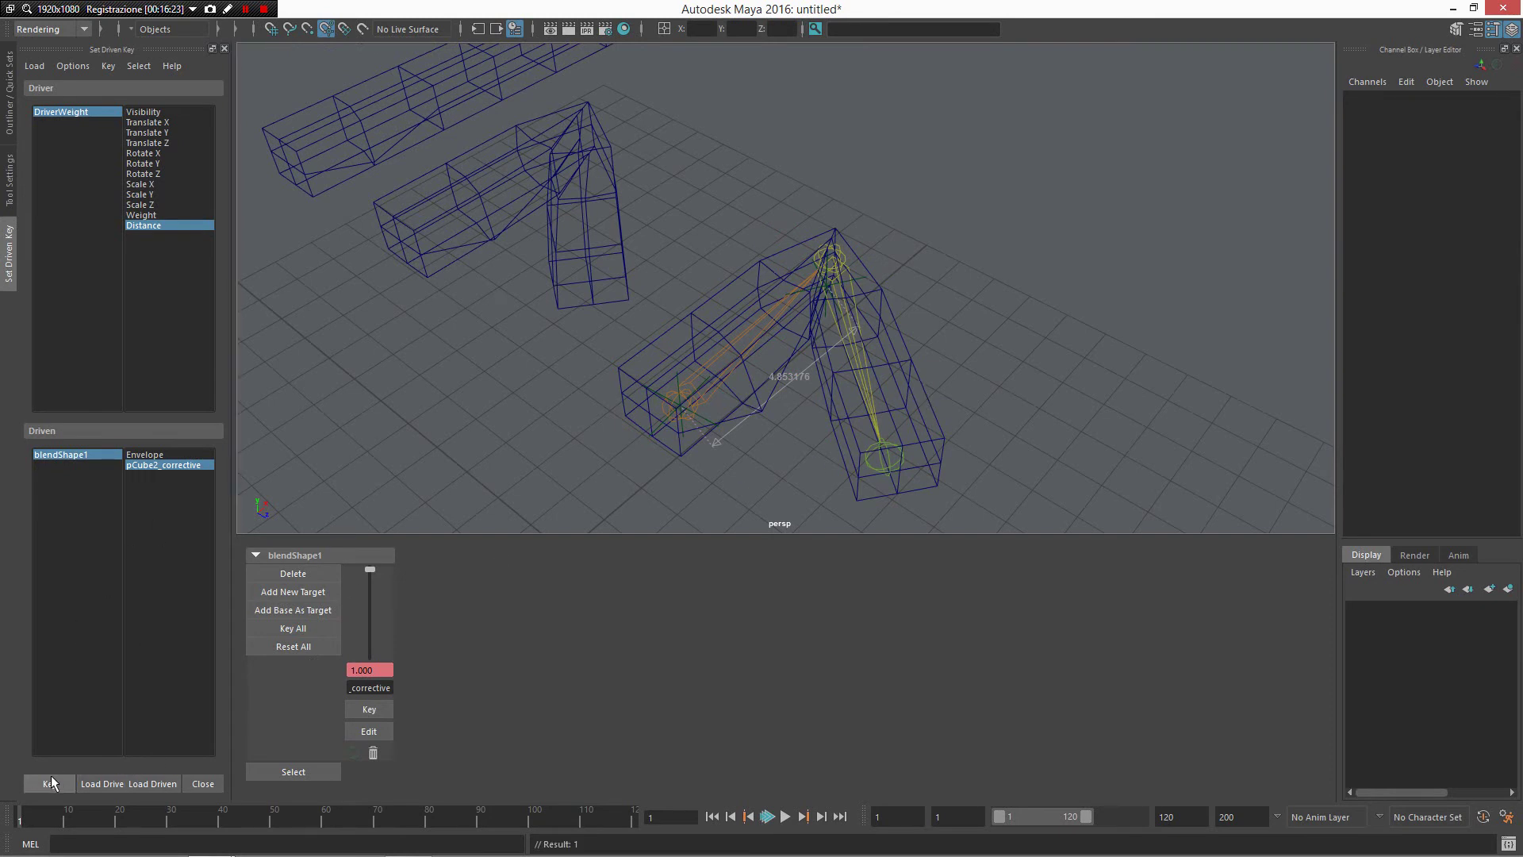
Step: Rotate joint2 about Y to about -123 degrees and display pCube1 shaded with smooth mesh preview
left_click(863, 330)
left_click(853, 366)
left_click_drag(820, 307, 804, 395)
key("5")
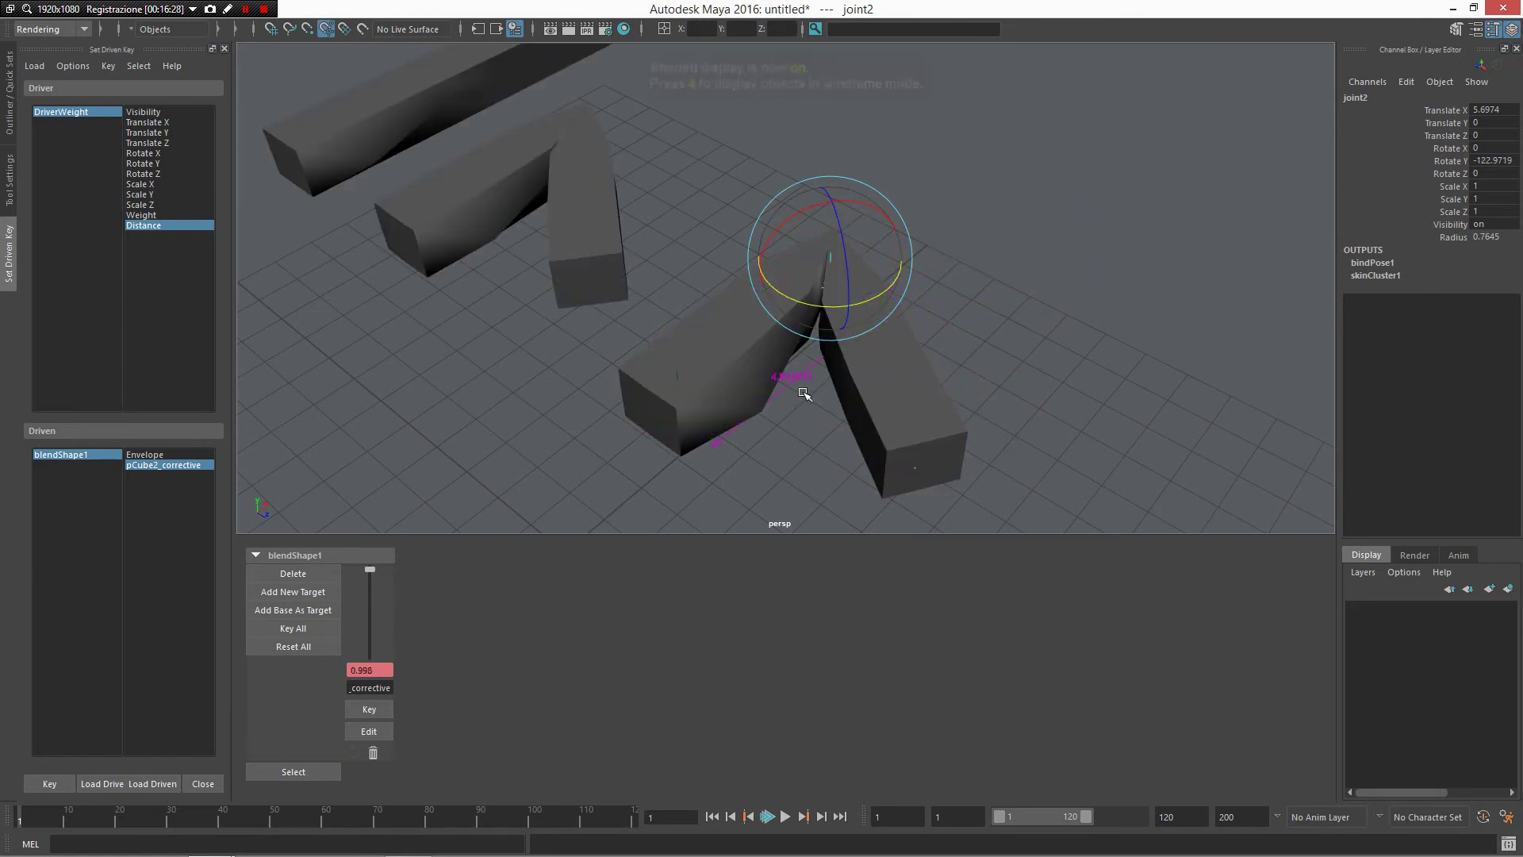
left_click(756, 405)
key("3")
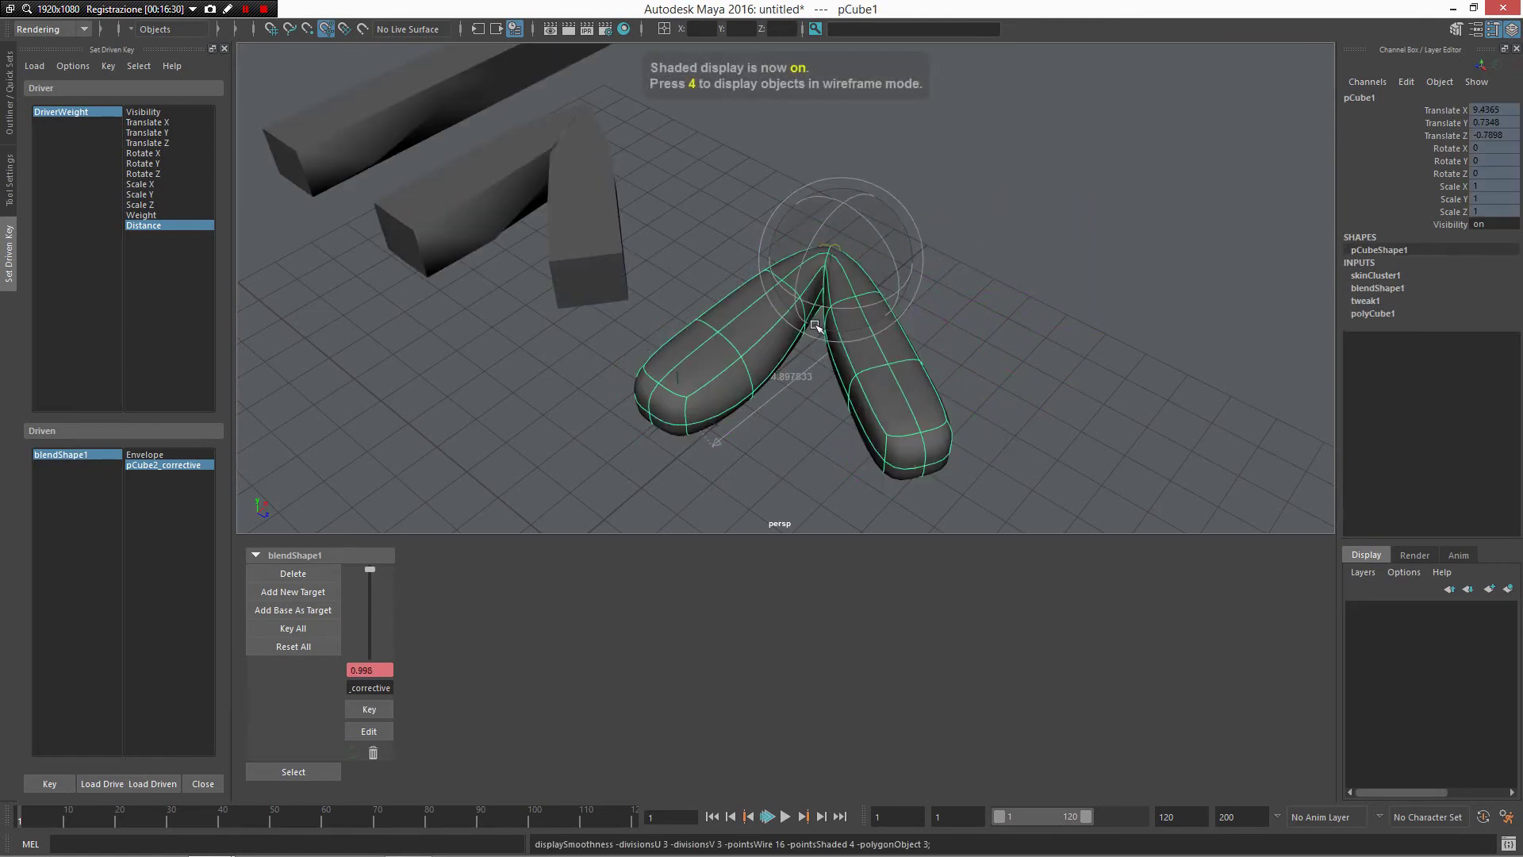
left_click(873, 261)
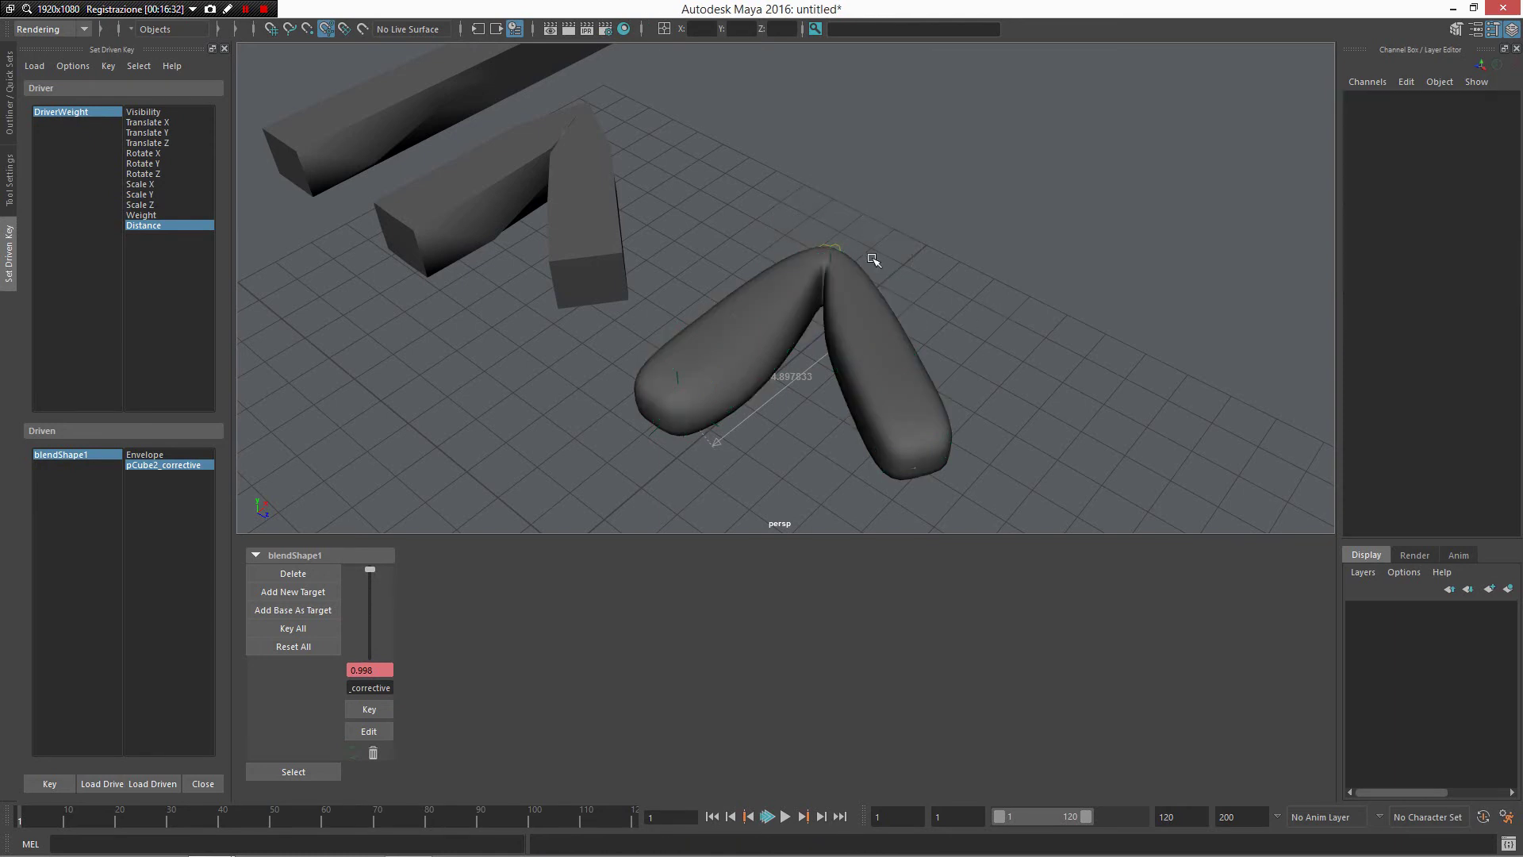
Step: Test the driven corrective by rotating joint2 about Y through about -113 to about -19 degrees
left_click(834, 248)
left_click_drag(835, 307, 856, 330)
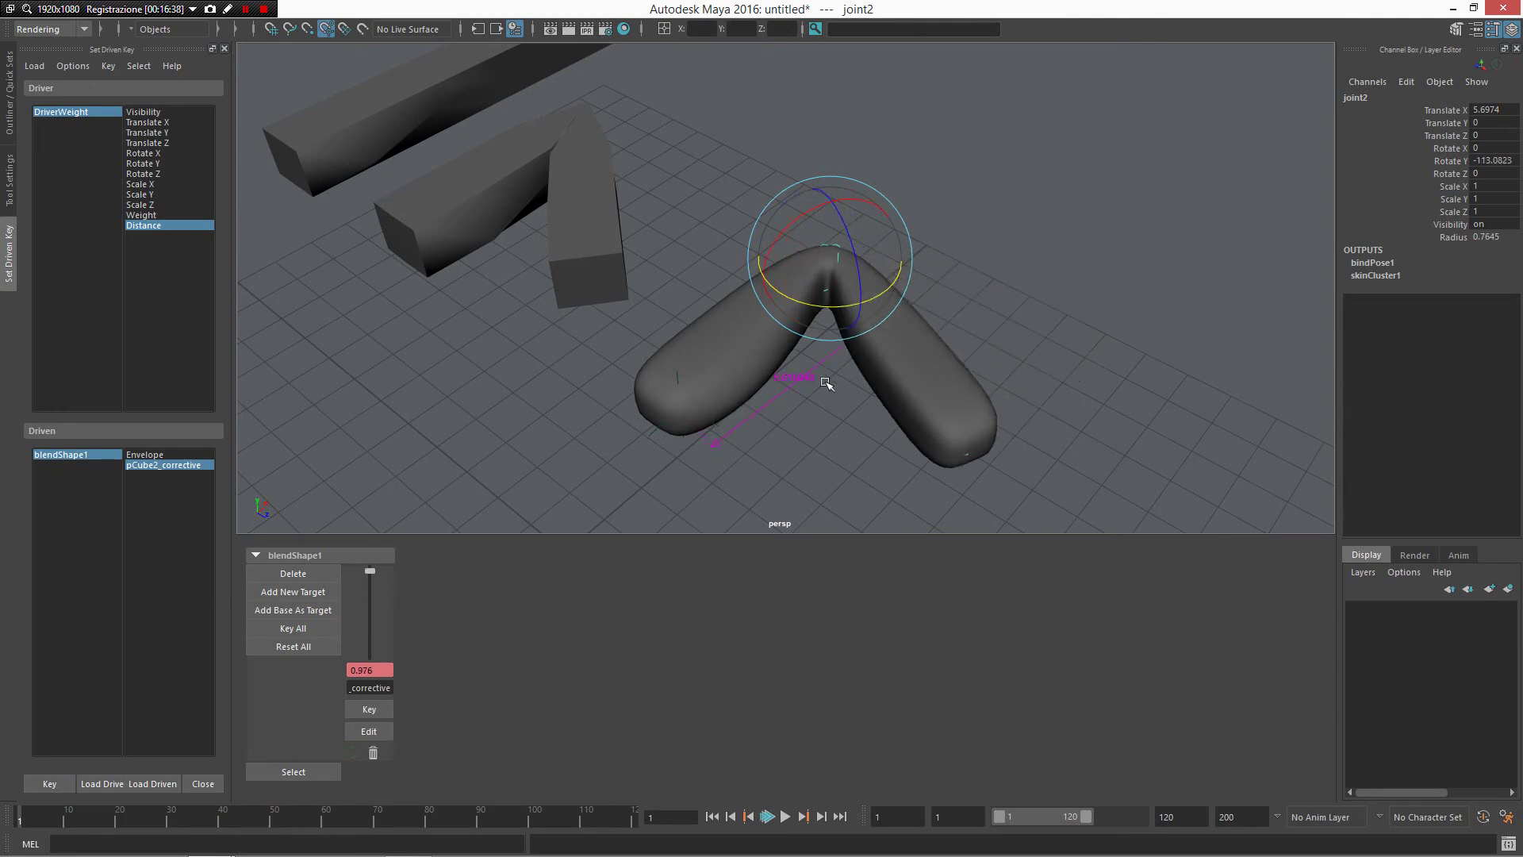
left_click_drag(826, 258, 1000, 249)
left_click_drag(966, 381, 933, 388, "alt")
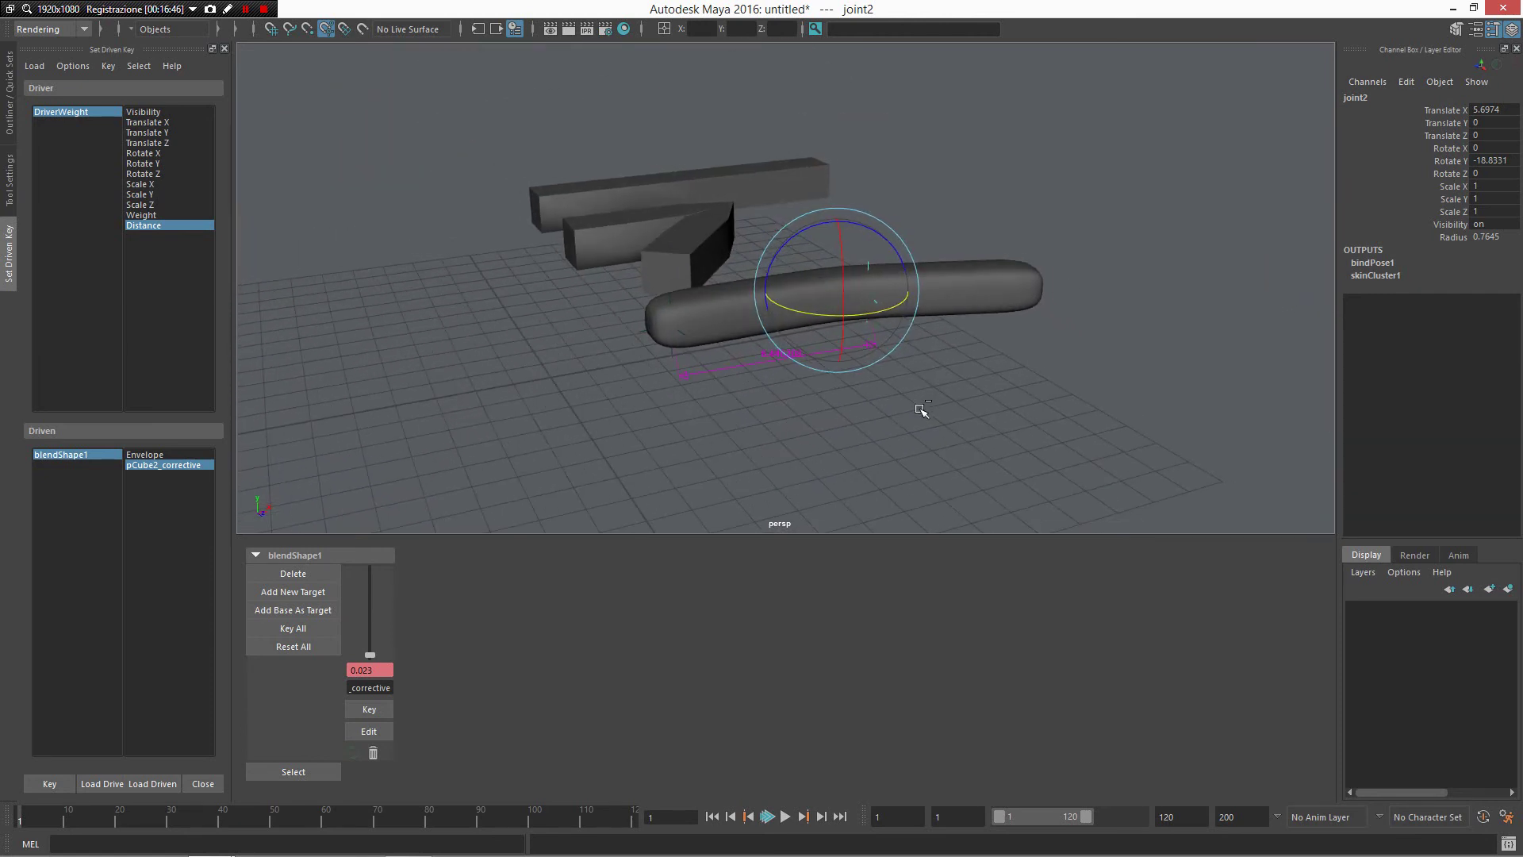
Step: Start a new empty scene and close the Tool Settings panel
key("ctrl+n")
left_click(762, 441)
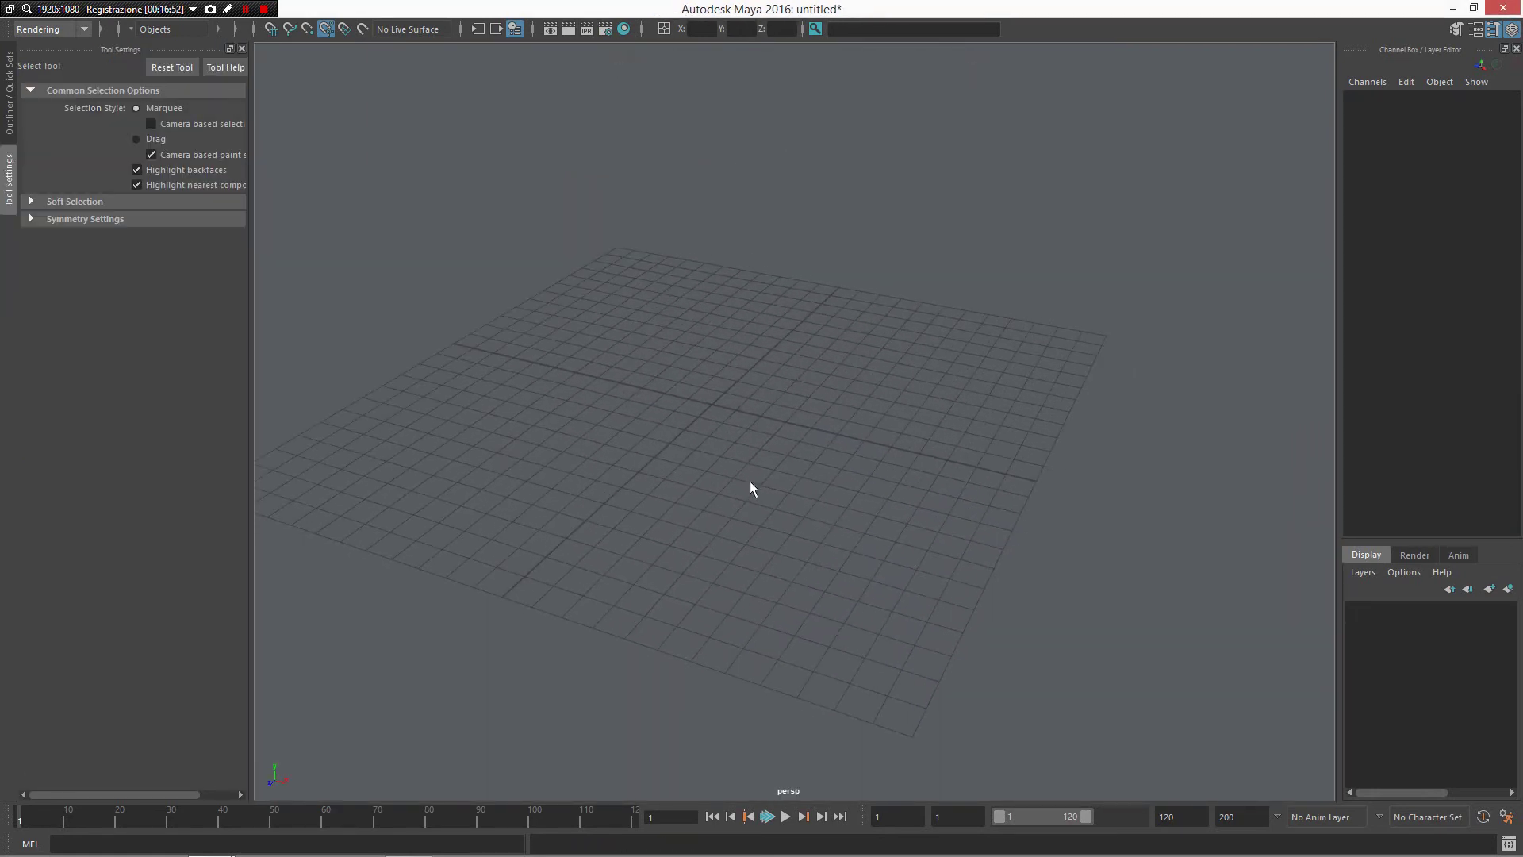
left_click(243, 49)
left_click_drag(667, 442, 740, 420, "alt")
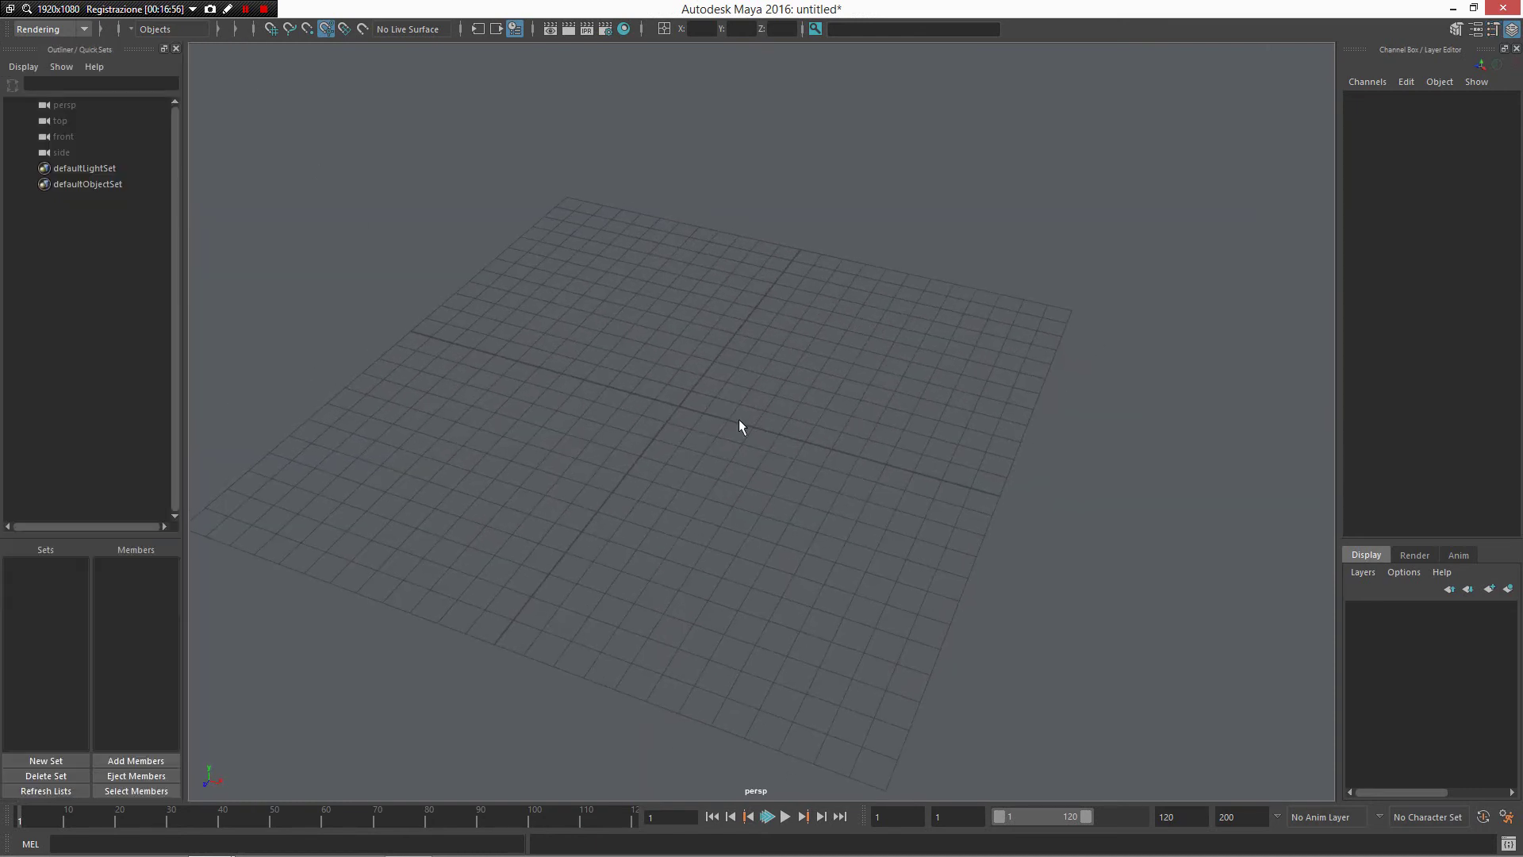
Step: Create a weight driver setup with base and driver locators in the empty scene
right_click_drag(730, 406, 547, 441)
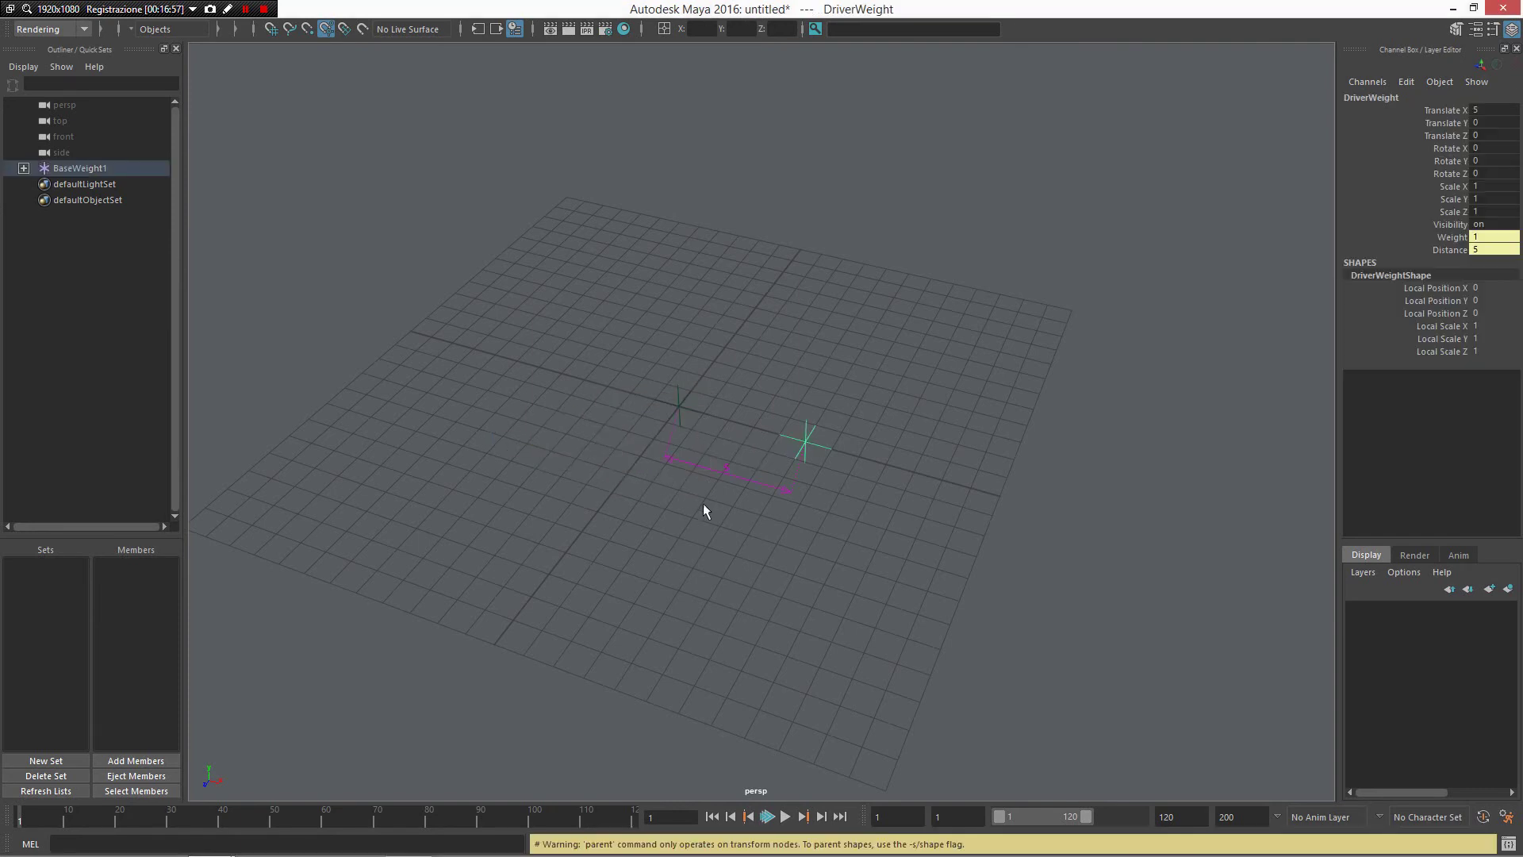
left_click_drag(703, 503, 938, 551, "alt")
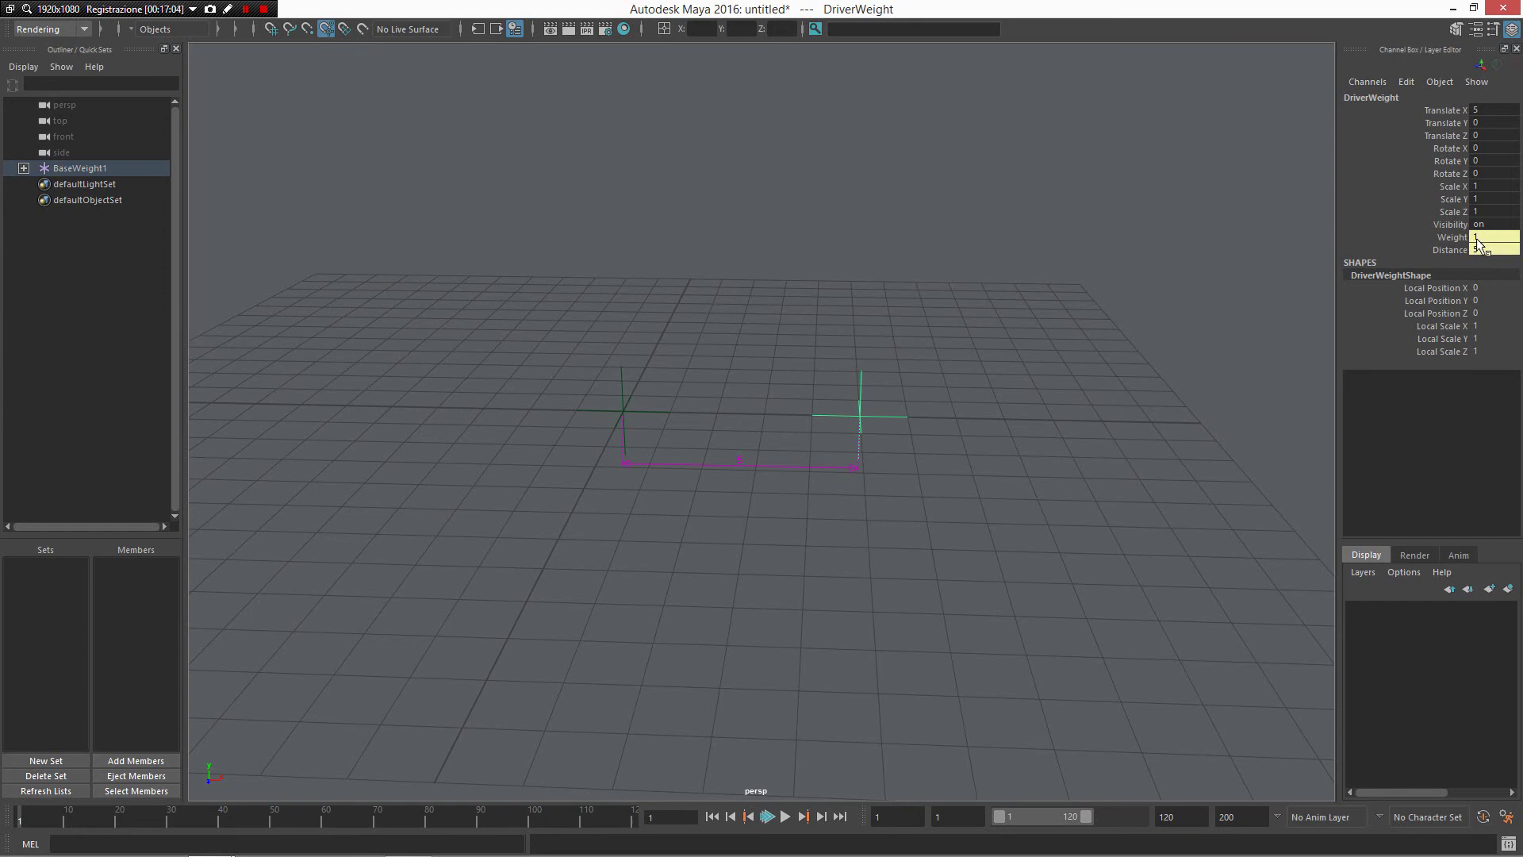
left_click_drag(948, 414, 643, 399, "alt")
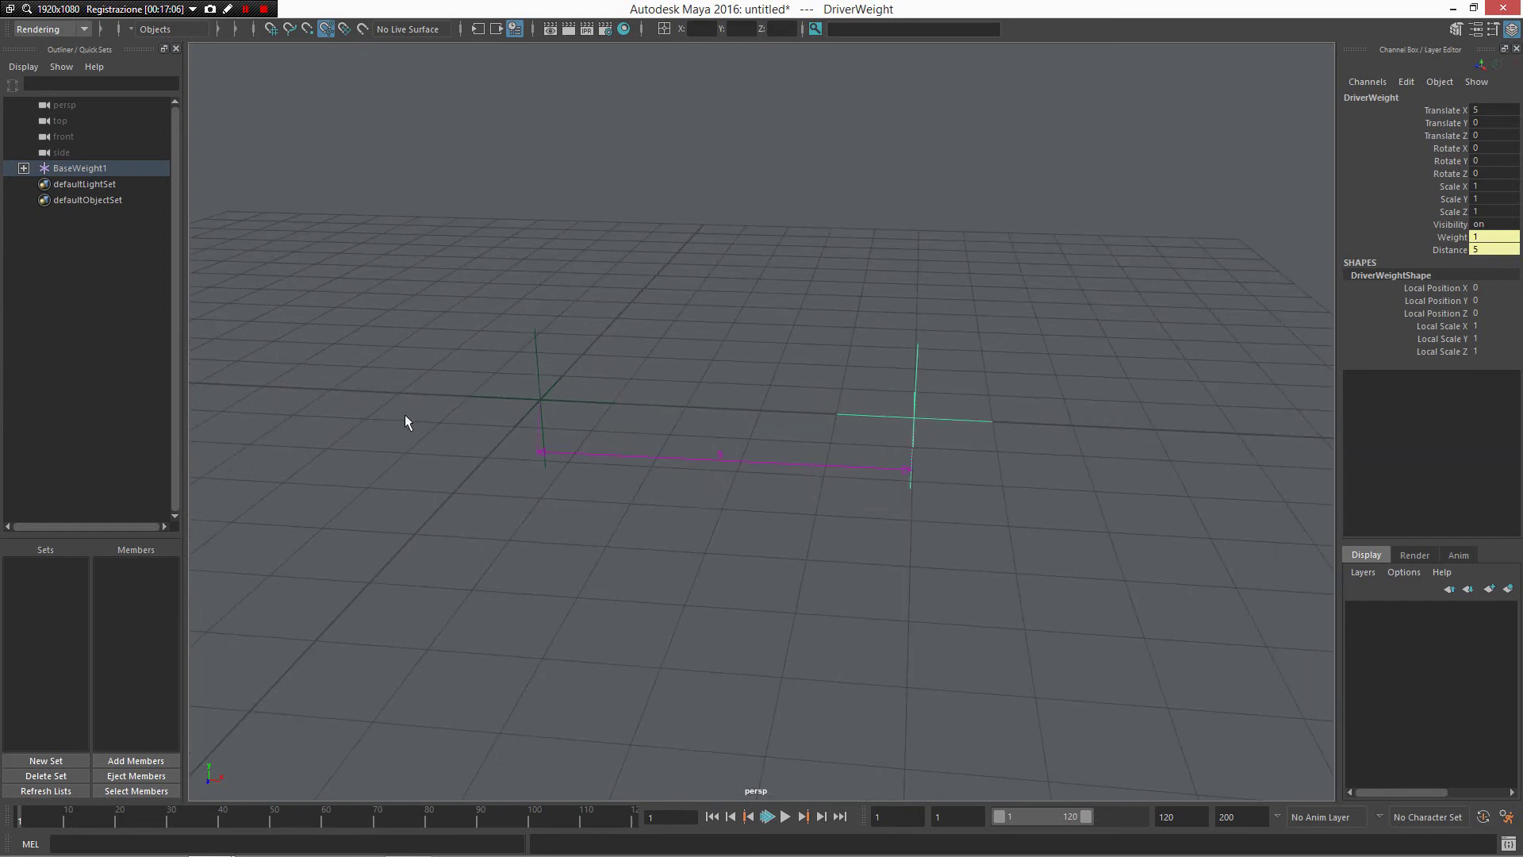
left_click_drag(405, 416, 655, 454, "alt")
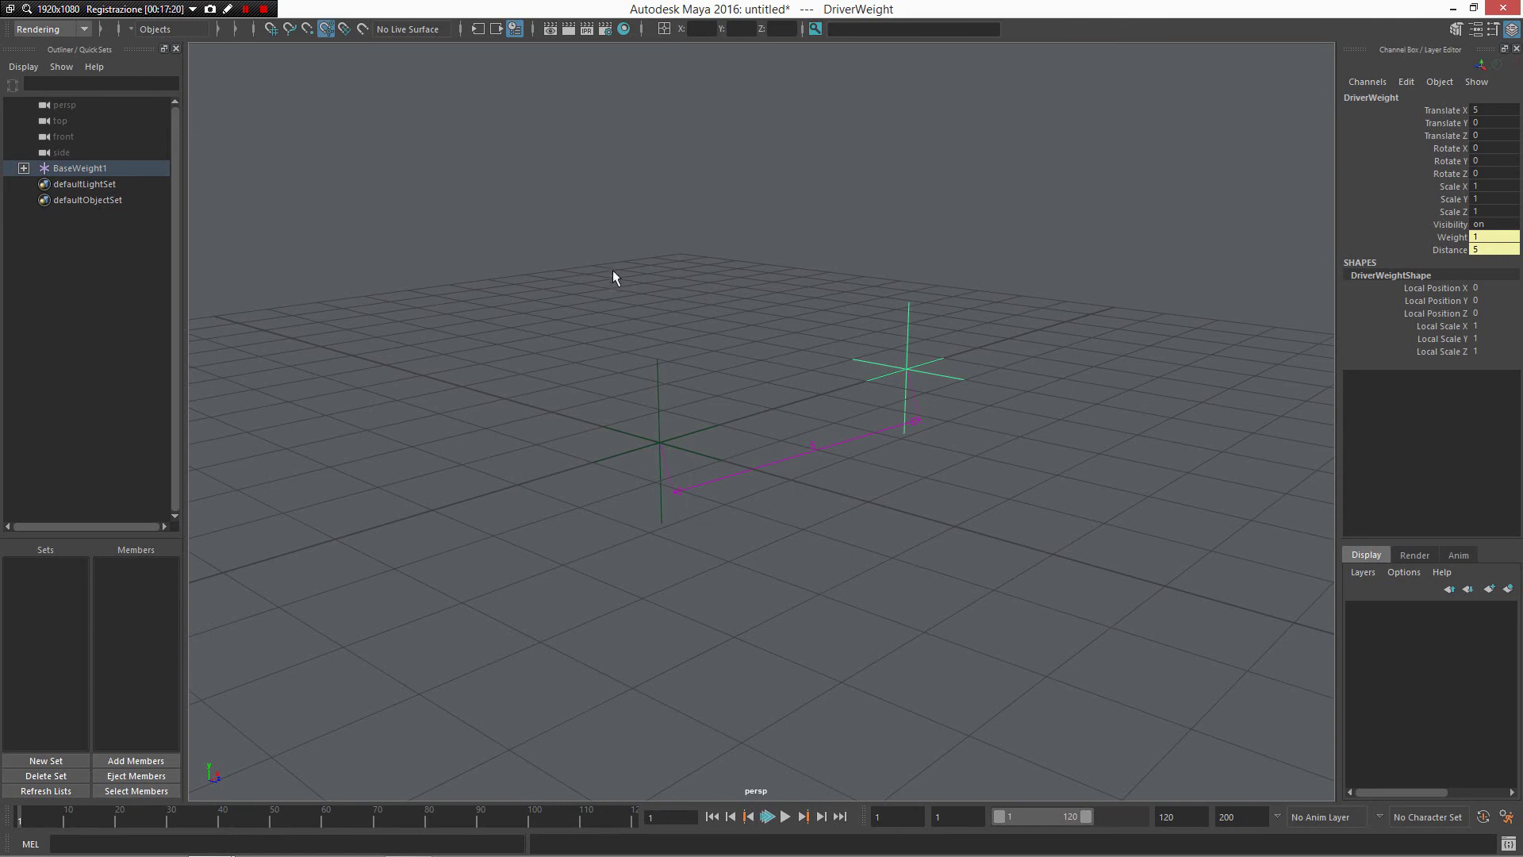
Step: Switch the perspective view's renderer from Viewport 2.0 to a legacy viewport
key("space")
left_click(682, 242)
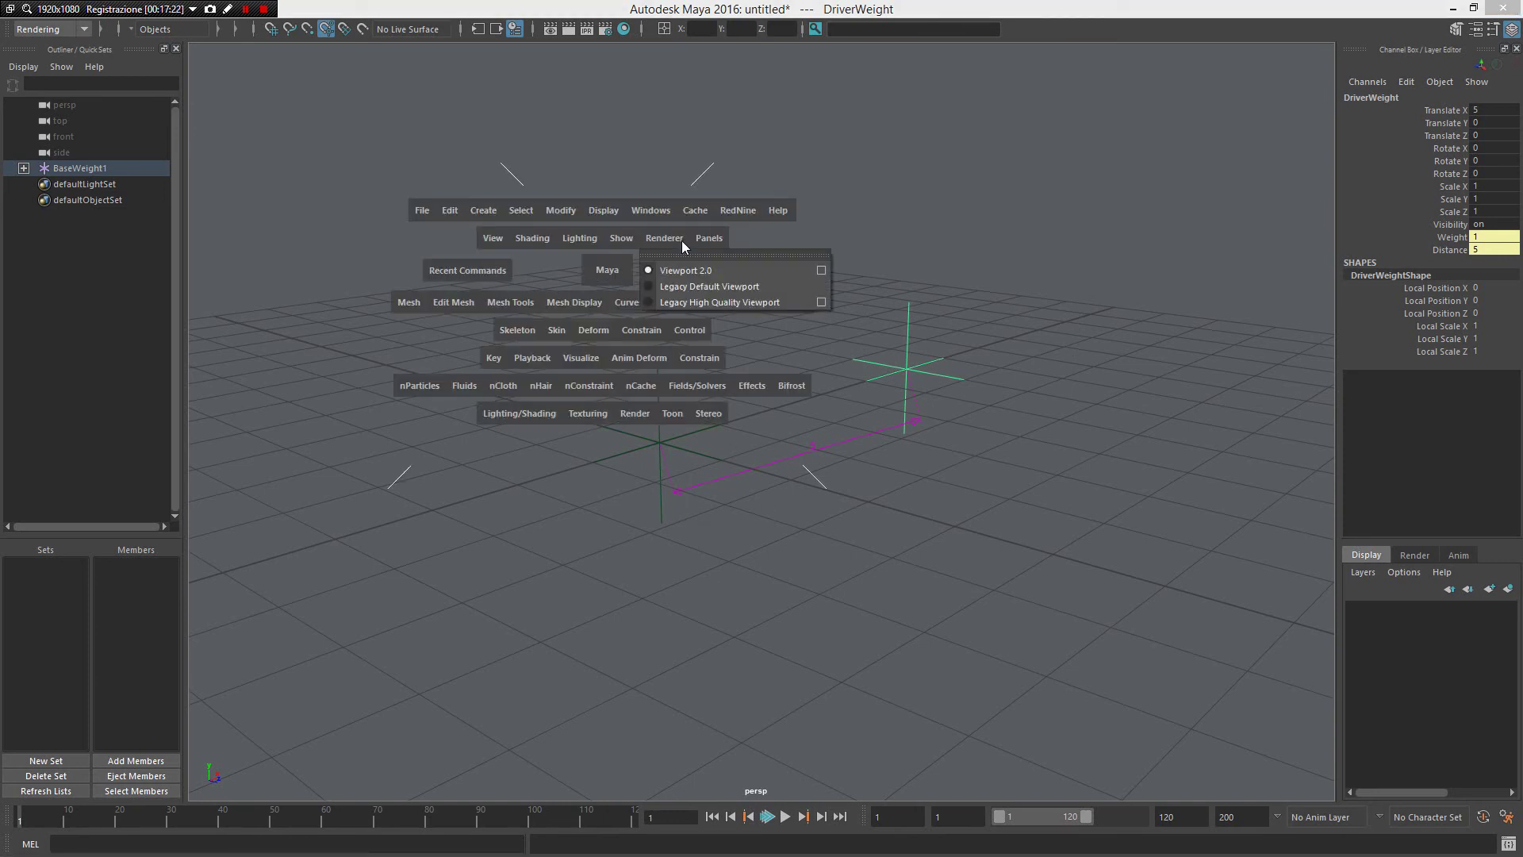
key("space")
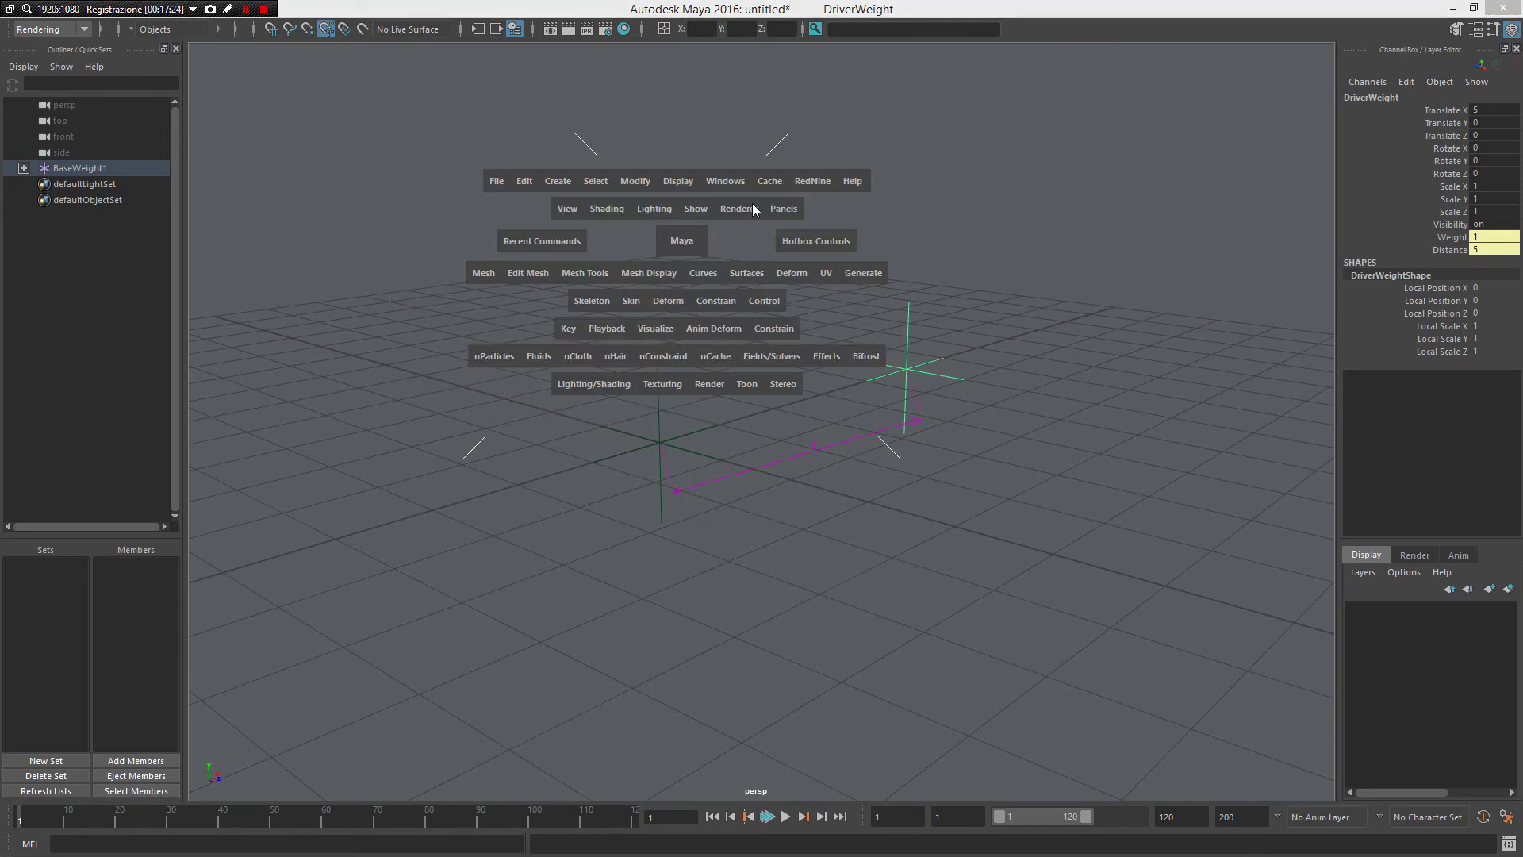
mouse_move(752, 206)
left_mouse_down()
mouse_move(771, 260)
mouse_move(709, 428)
mouse_move(618, 347)
mouse_move(634, 370)
mouse_move(756, 372)
mouse_move(628, 375)
left_mouse_up()
left_click(633, 371)
left_click(683, 384)
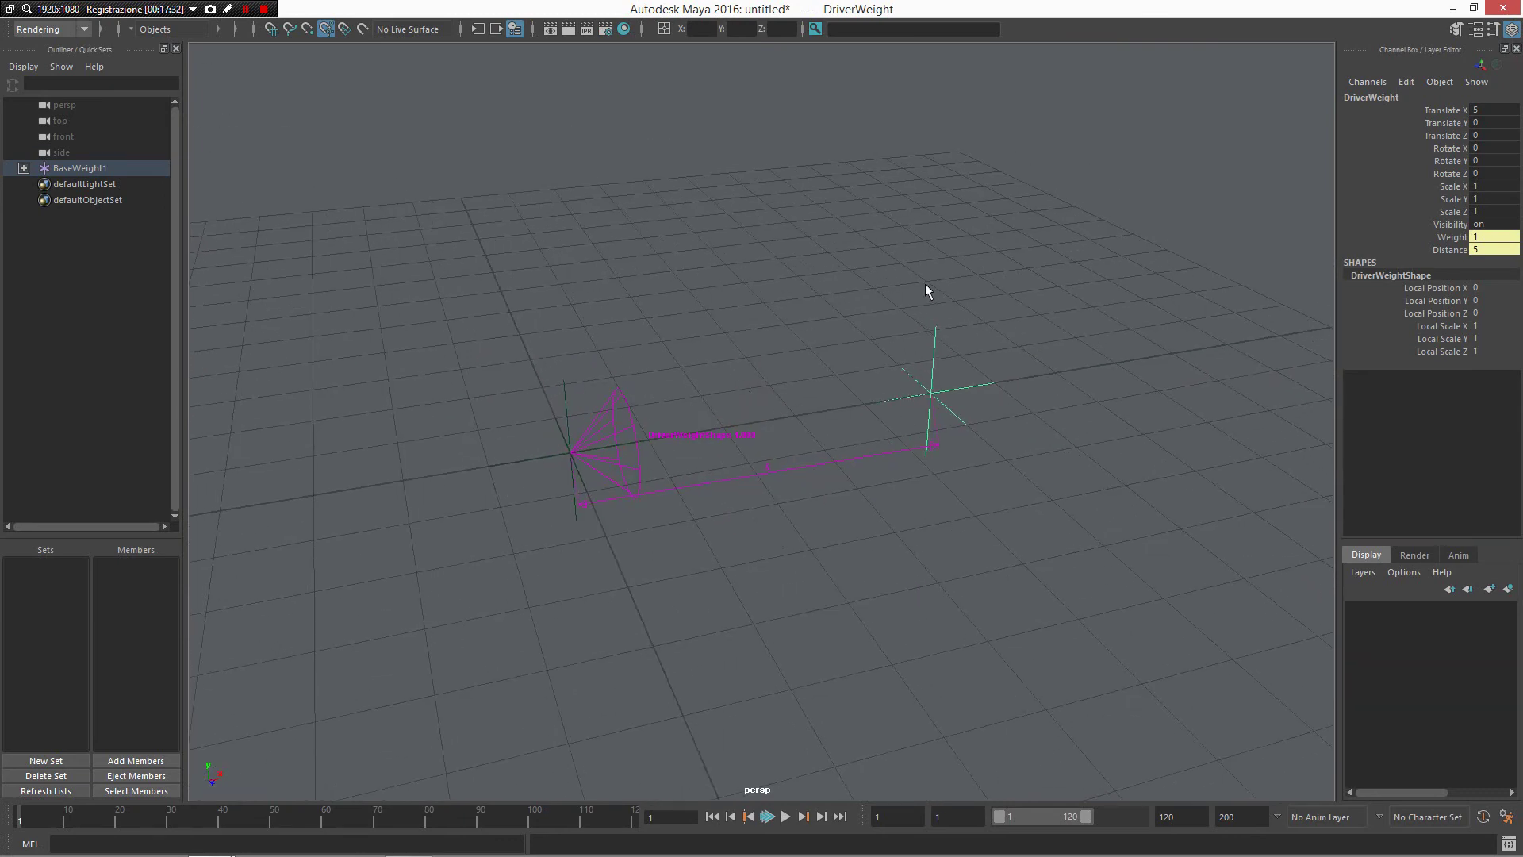
Step: Select the weightDriver1 cone and turn on its Draw Center Cone attribute
left_click_drag(926, 292, 568, 462, "alt")
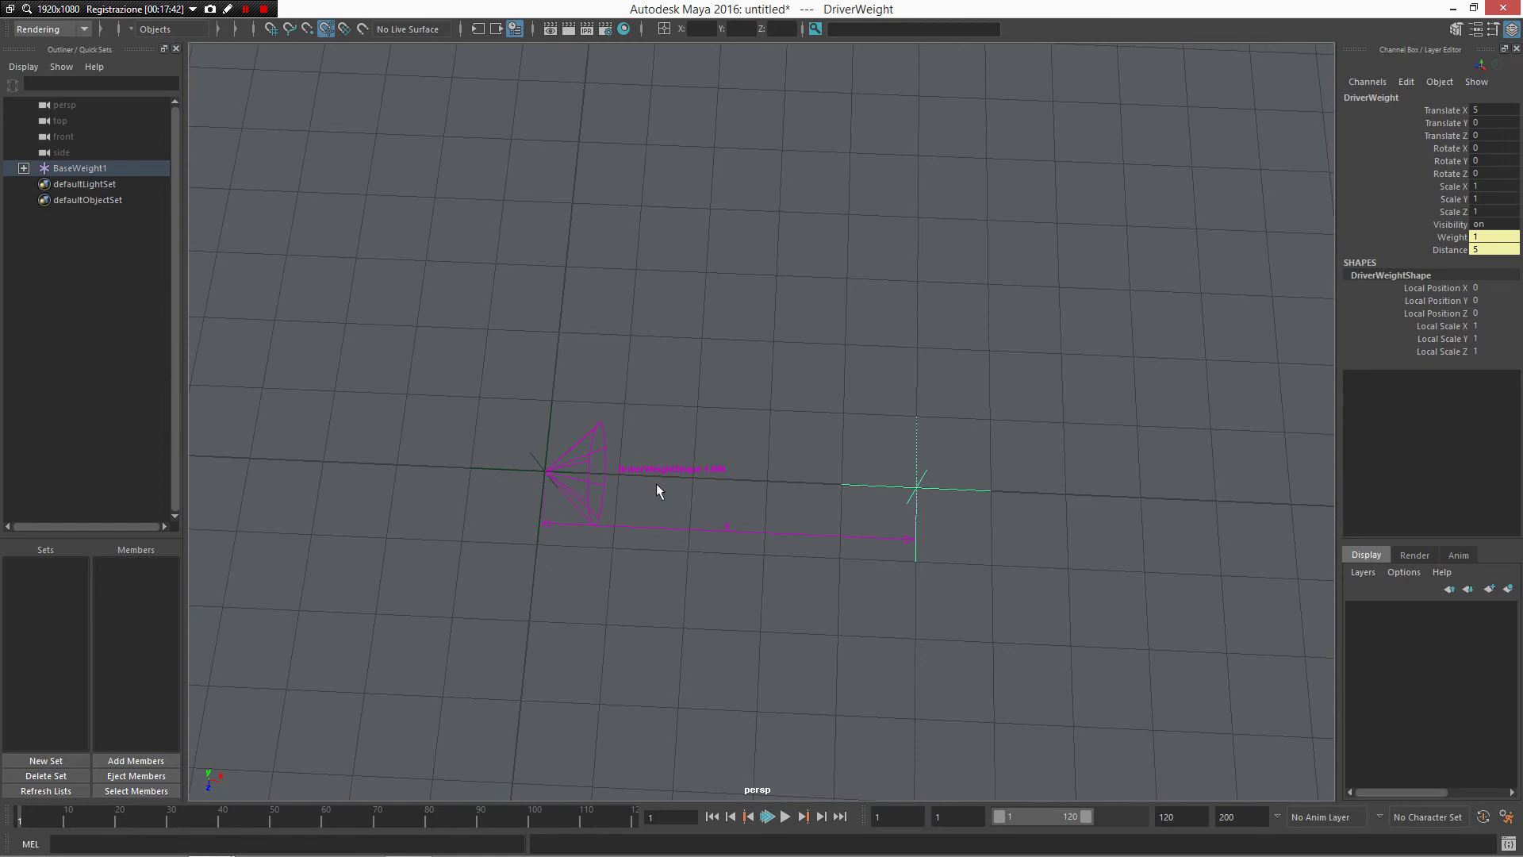
left_click(571, 466)
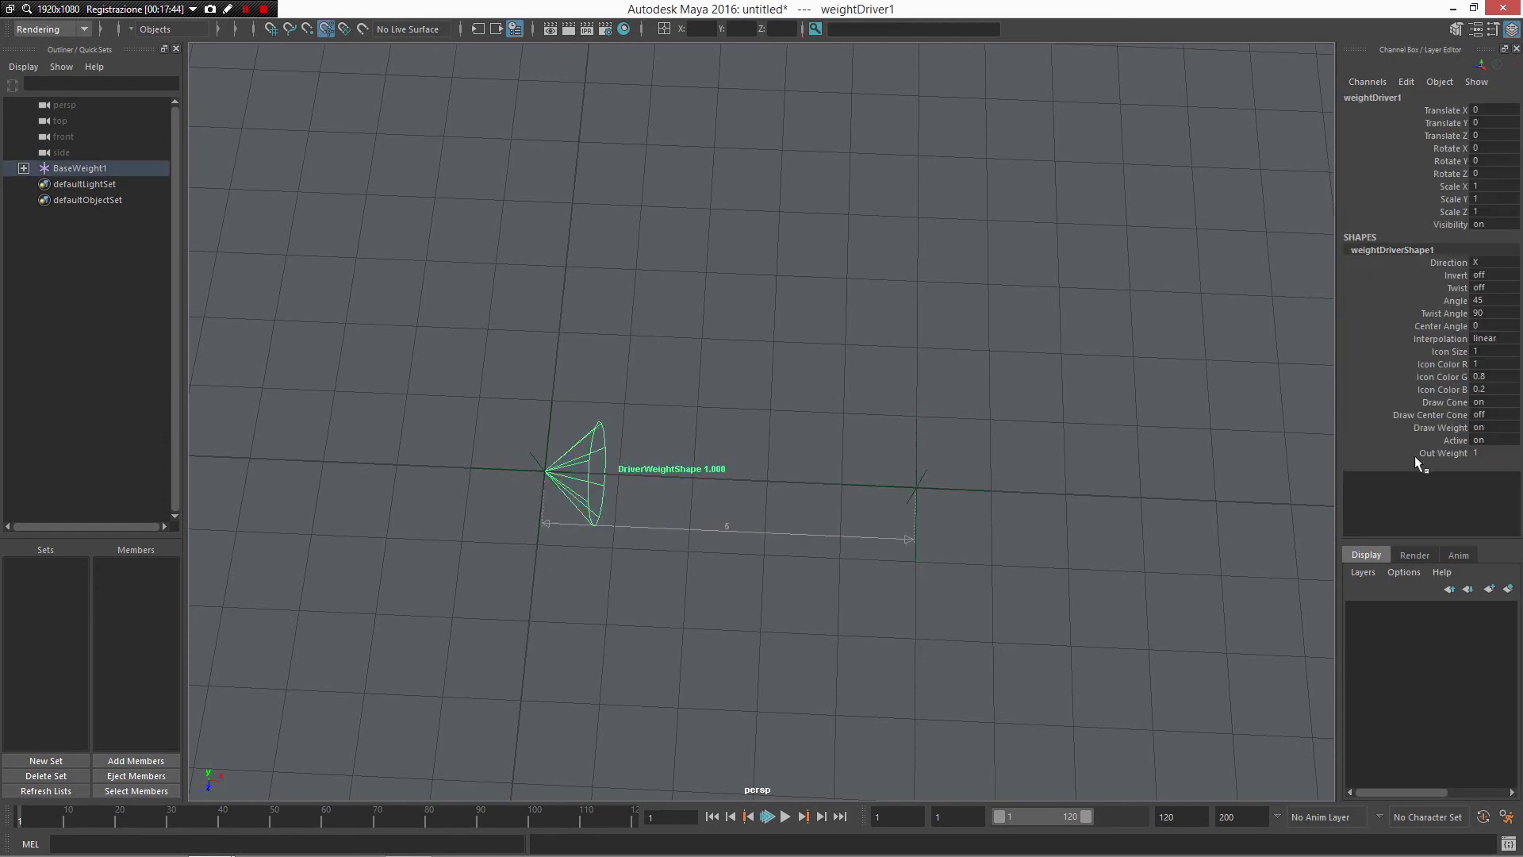
double_click(1495, 416)
type("1")
key("Return")
left_click(720, 477)
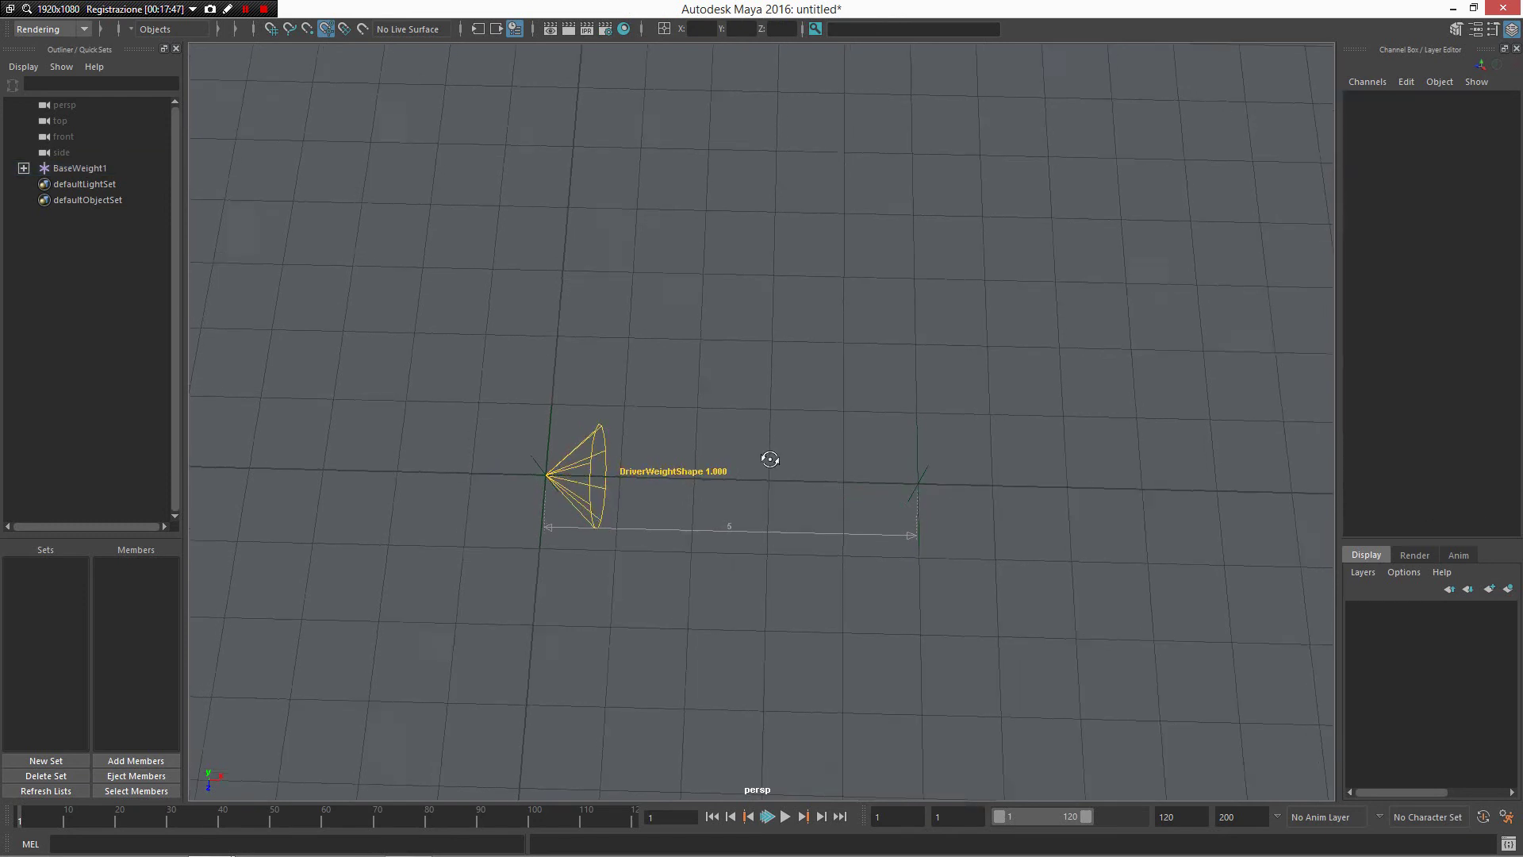
Step: Move the BaseWeight1 locator up to about 3.2 in Y, raising the whole weight driver setup above the grid
left_click_drag(769, 455, 700, 350, "alt")
left_click_drag(1095, 517, 425, 277)
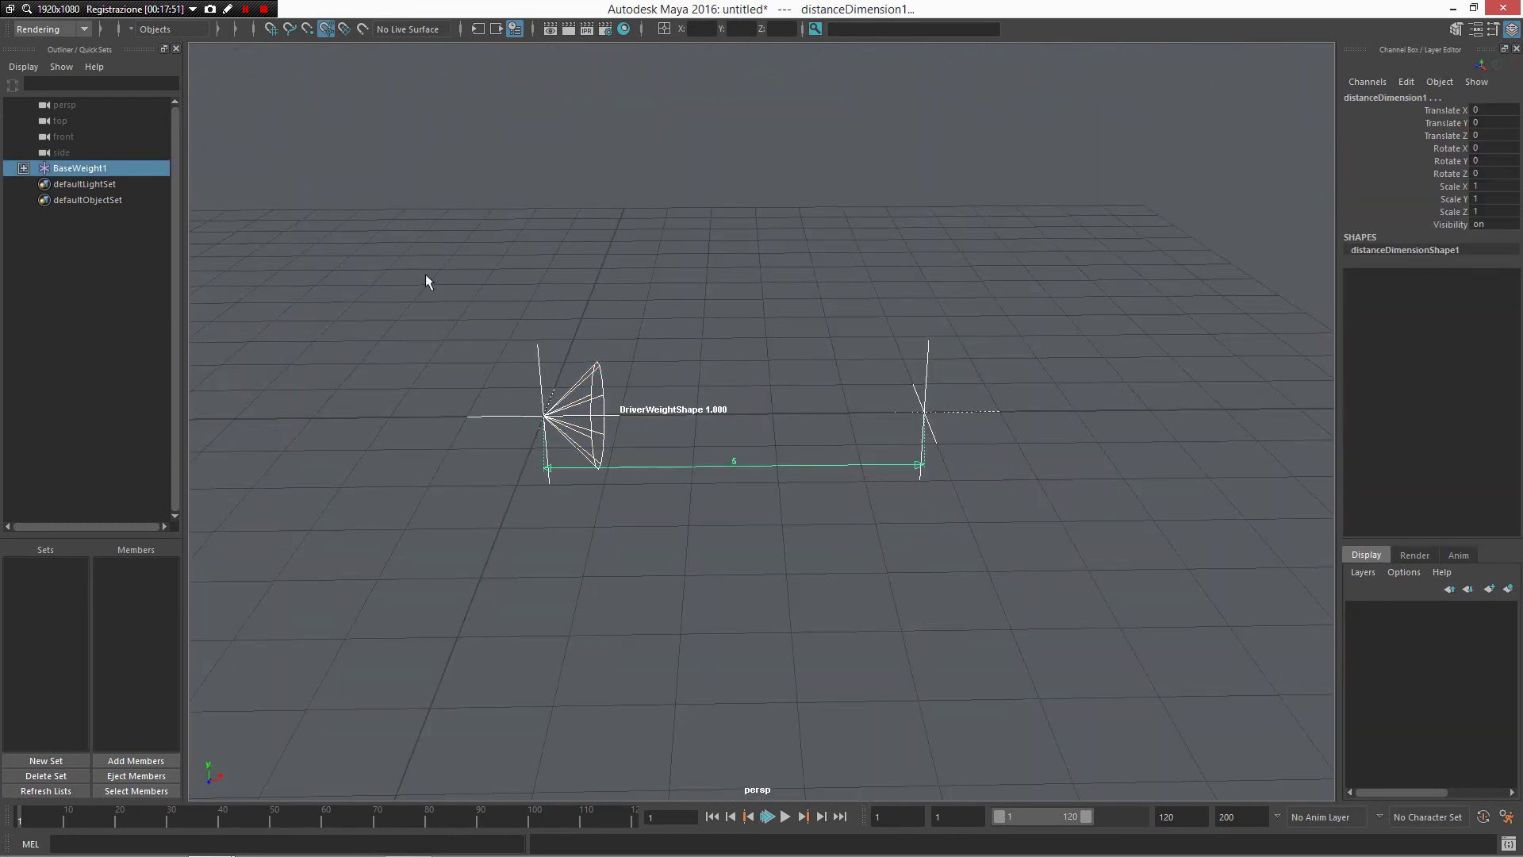
left_click(555, 355)
left_click_drag(538, 341, 517, 94)
left_click_drag(796, 265, 775, 384, "alt")
left_click(822, 448)
middle_click_drag(823, 448, 917, 580, "alt")
scroll(916, 580, "up", 5)
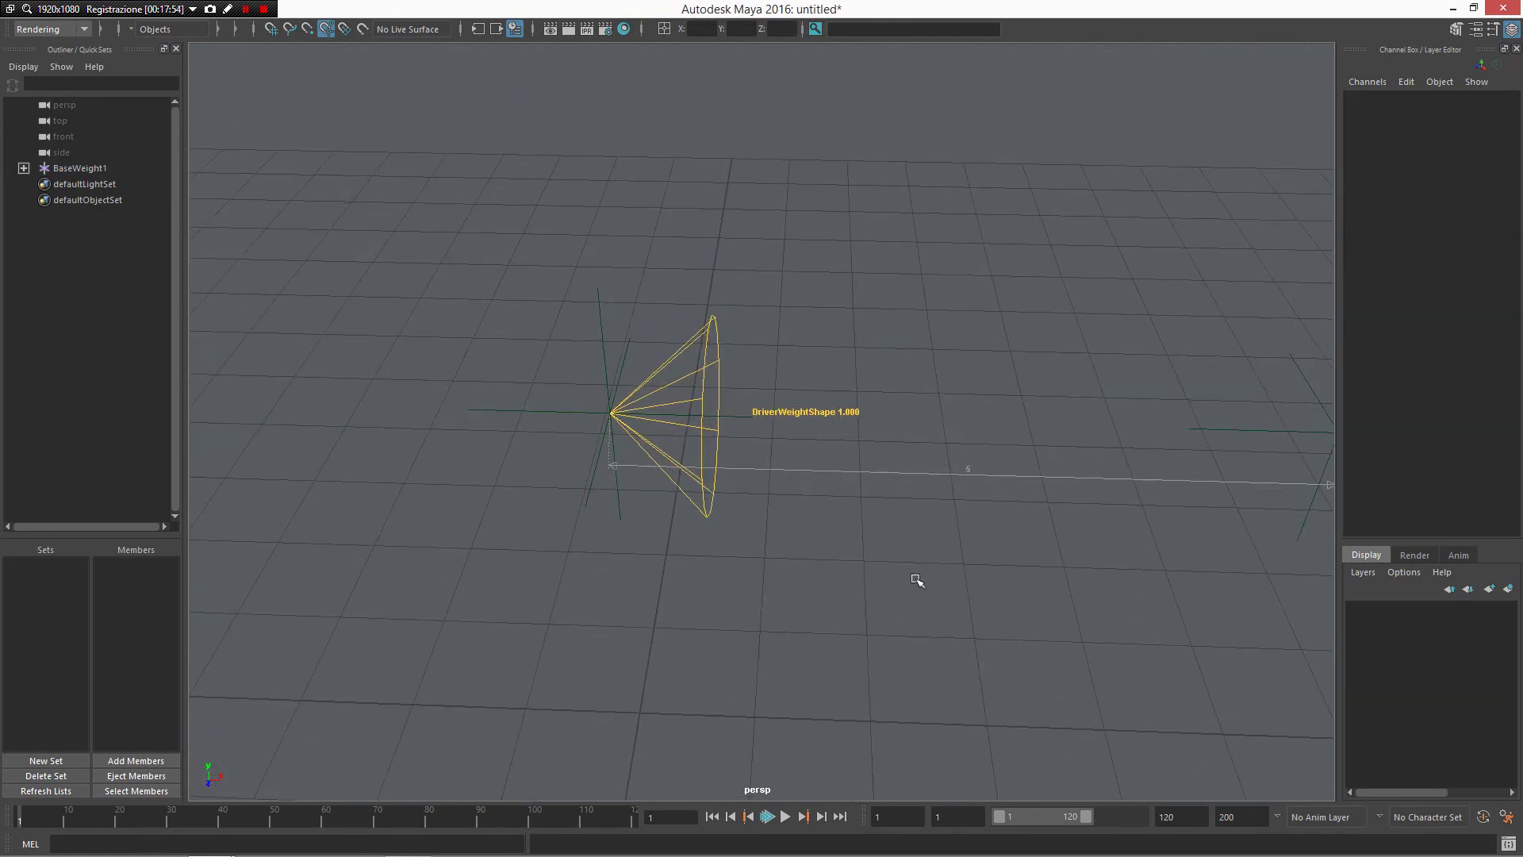
left_click_drag(901, 545, 916, 520, "alt")
left_click(617, 459)
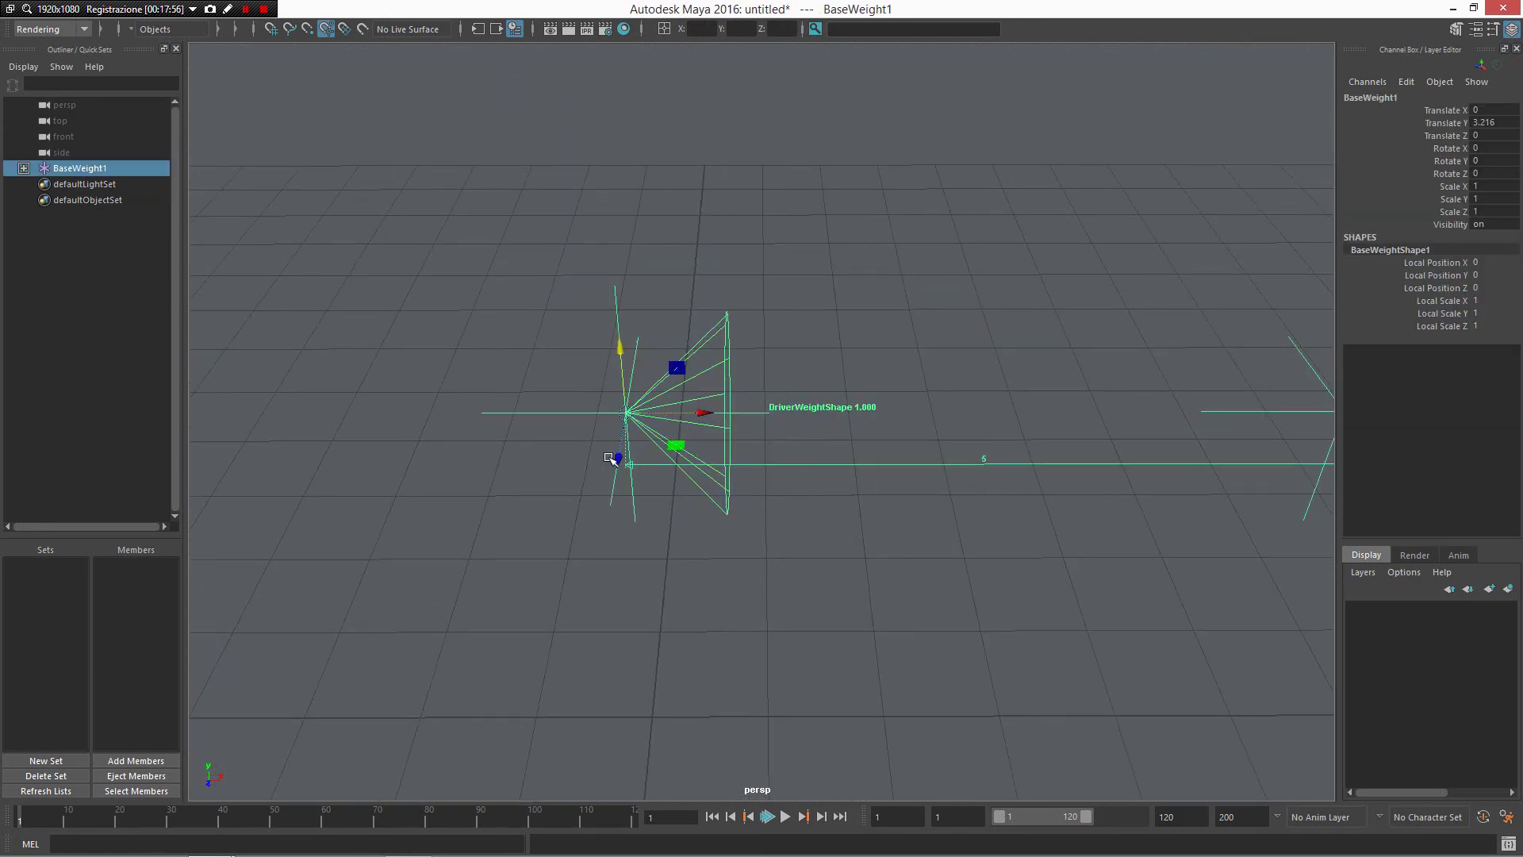
left_click(761, 509)
Step: Move the DriverWeight locator down to about -3.5 in Y and back up to about -0.18 to test the weight
left_click_drag(797, 409, 858, 419, "alt")
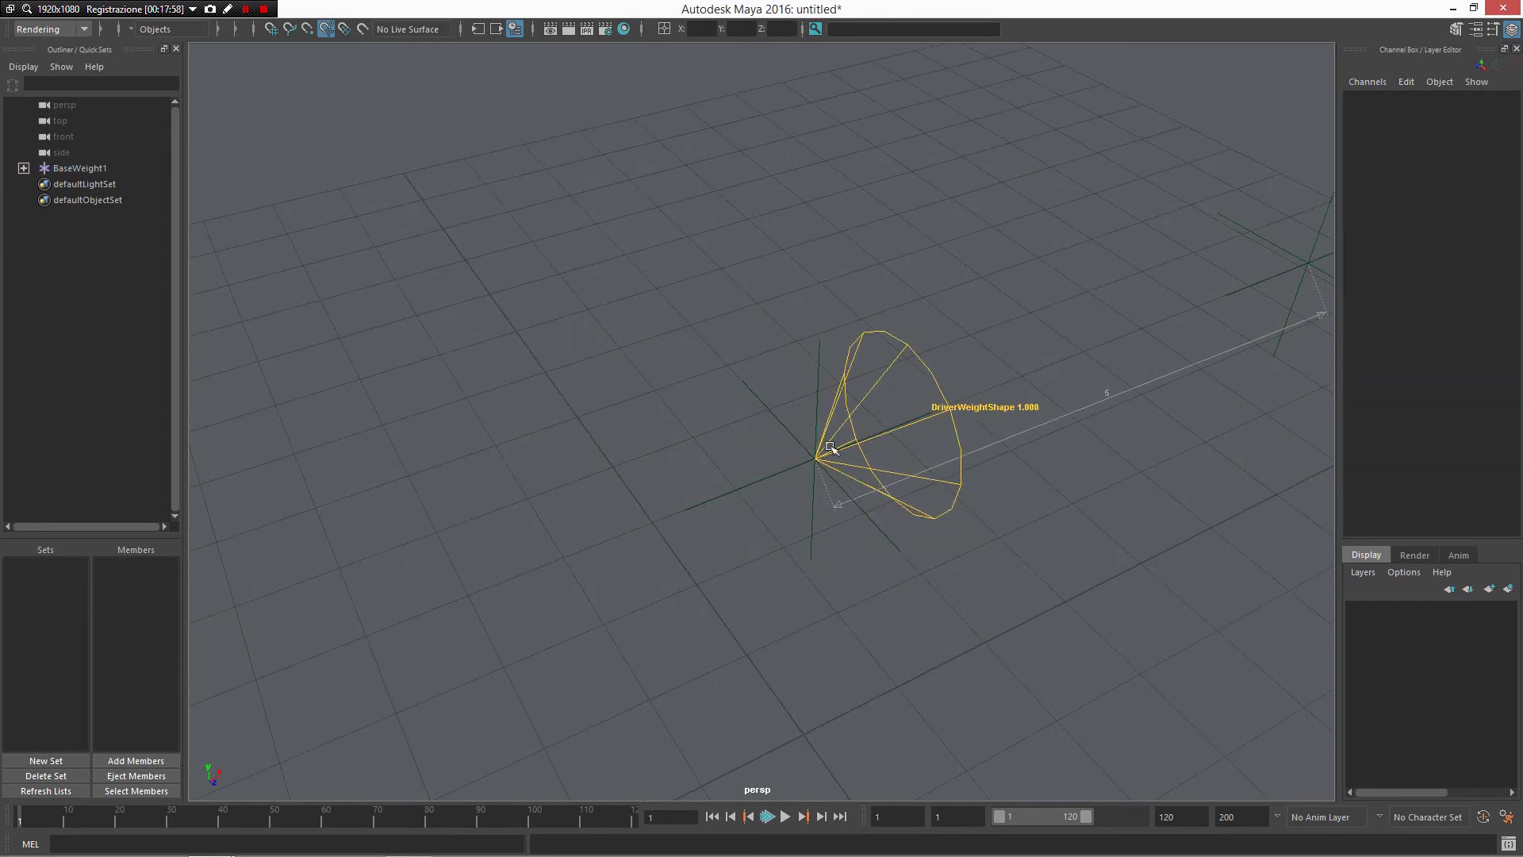
middle_click_drag(1079, 386, 744, 477, "alt")
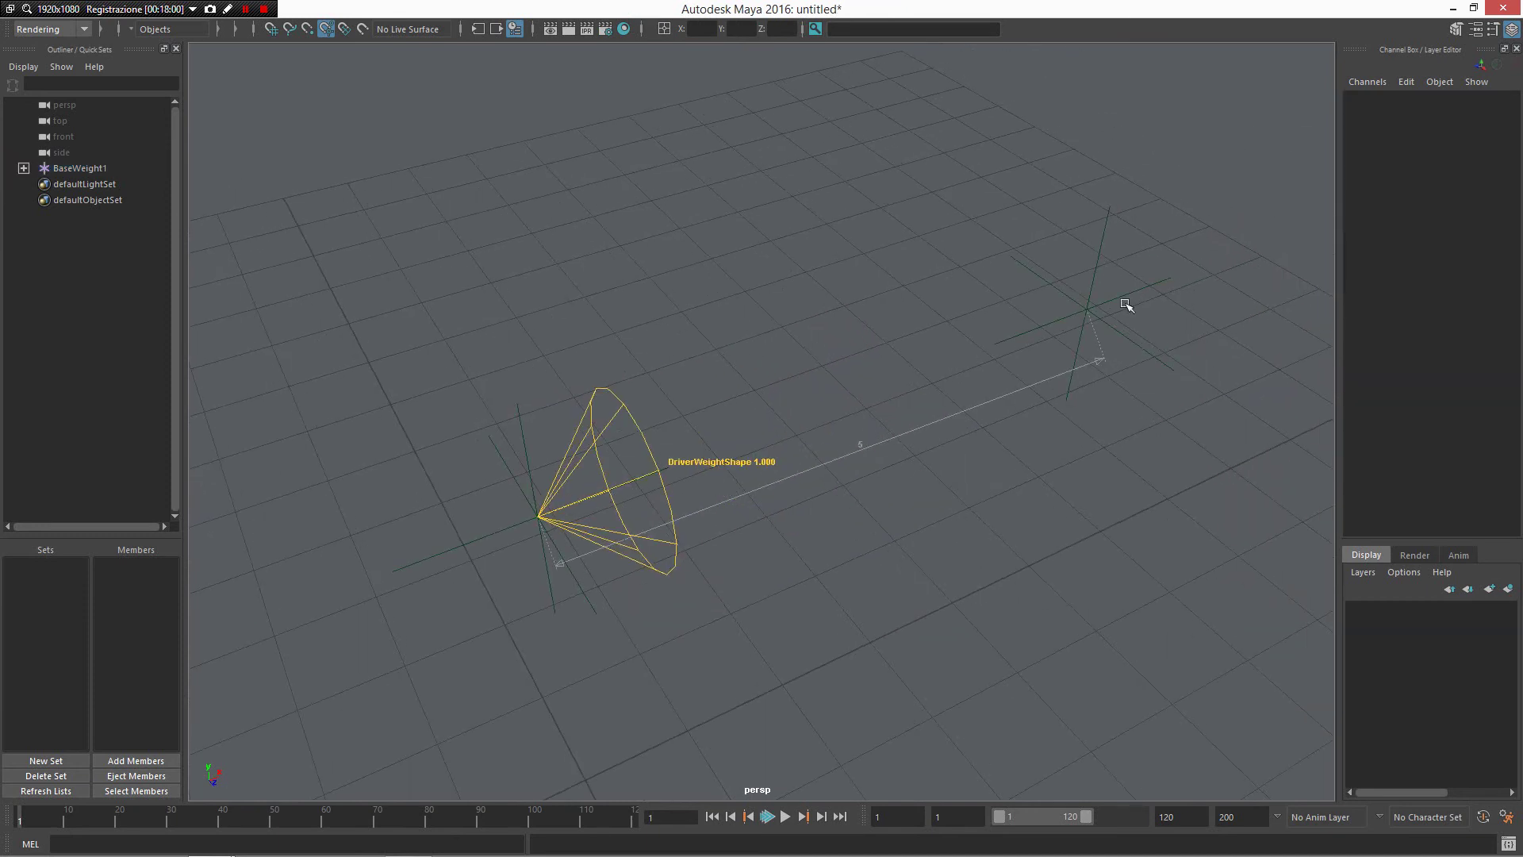
left_click_drag(1167, 353, 762, 282, "alt")
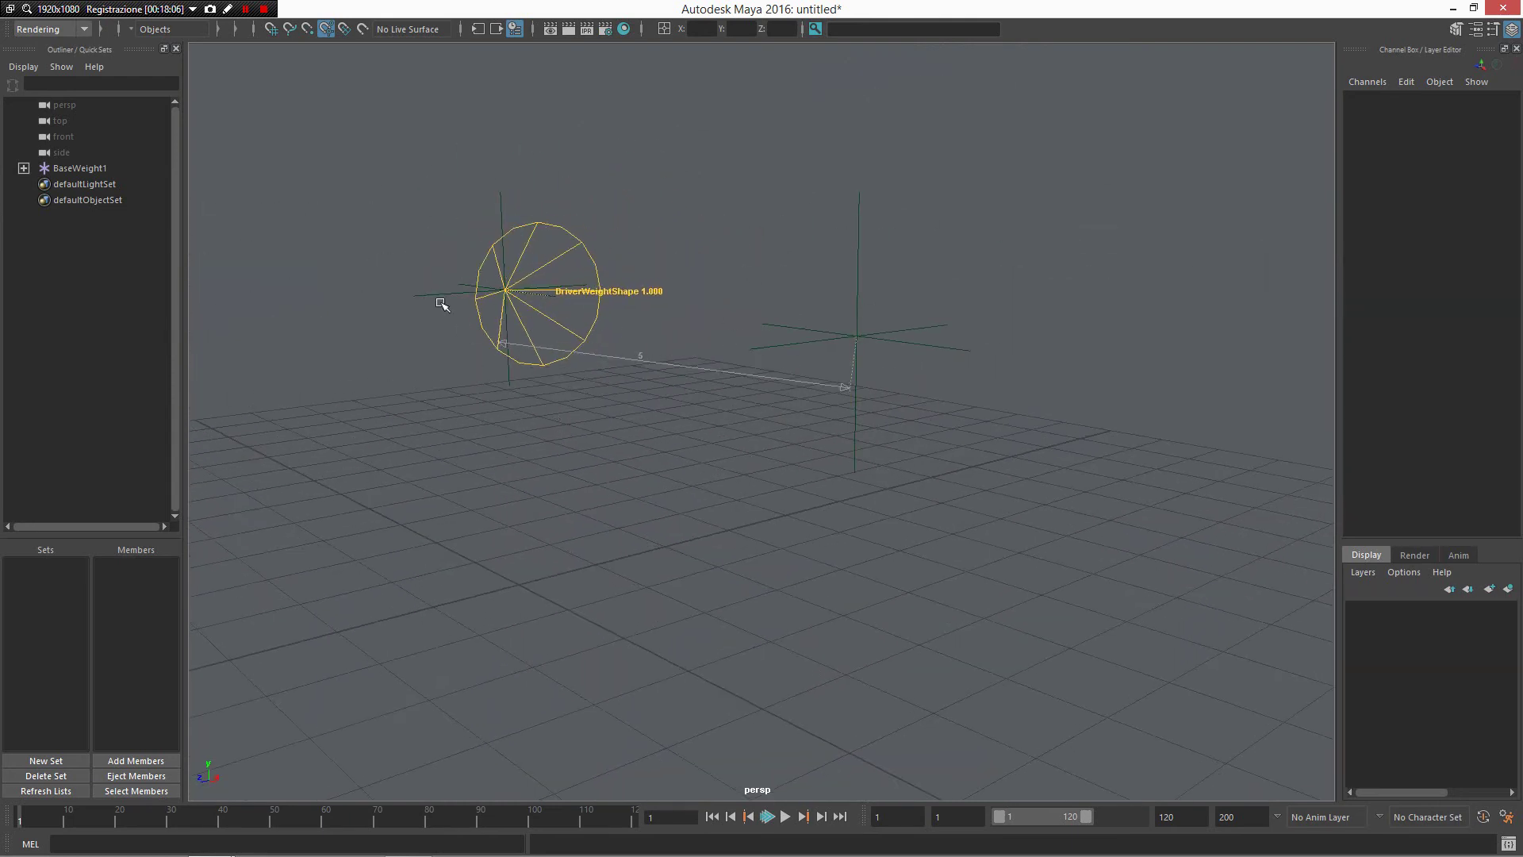
left_click(821, 230)
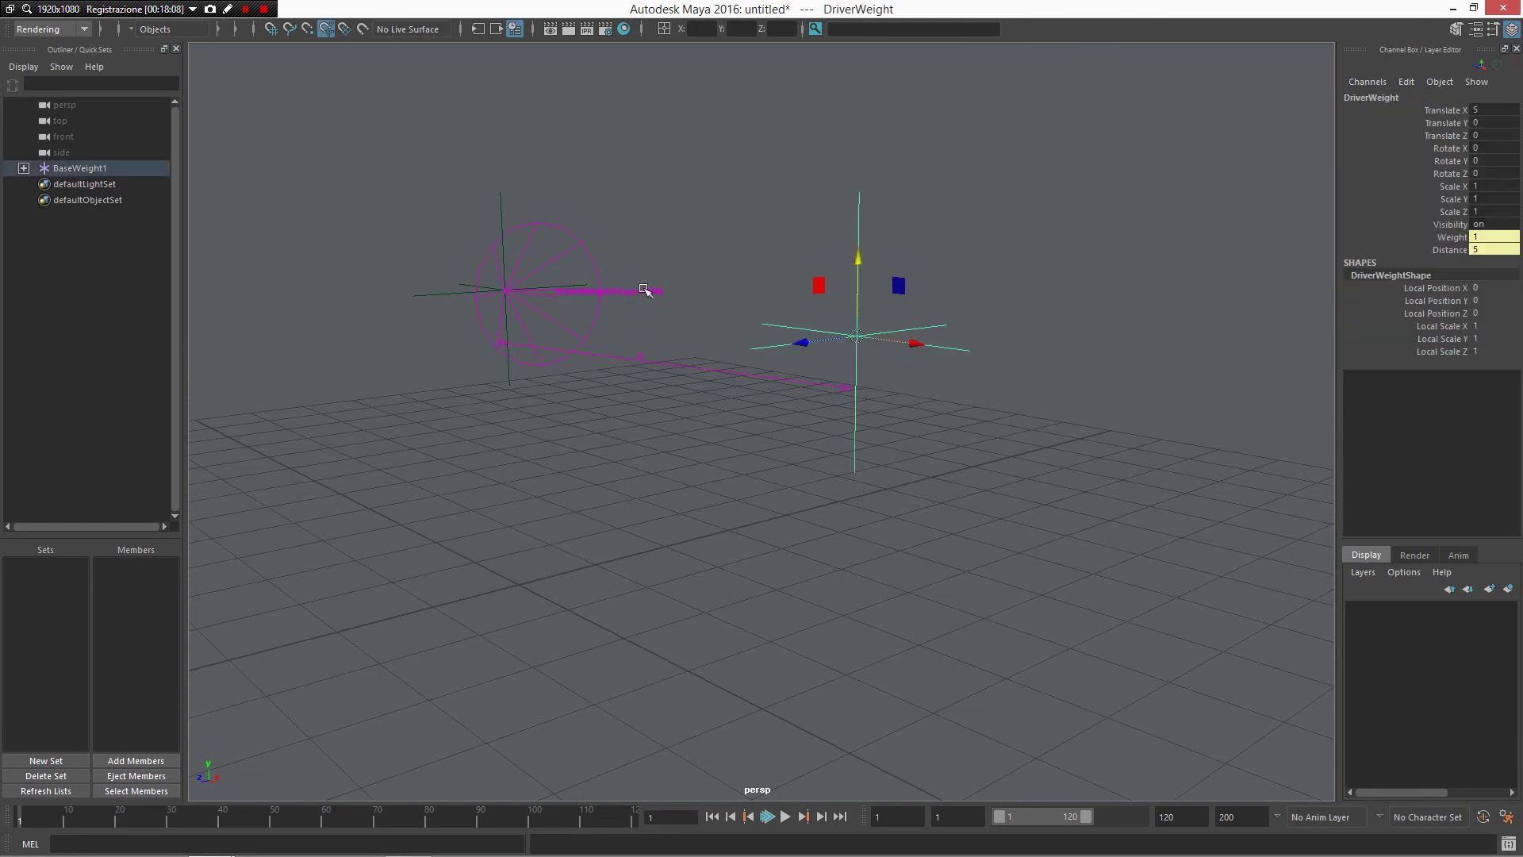
left_click_drag(871, 257, 872, 692)
middle_click_drag(872, 692, 824, 347, "alt")
left_click_drag(824, 348, 891, 354, "alt")
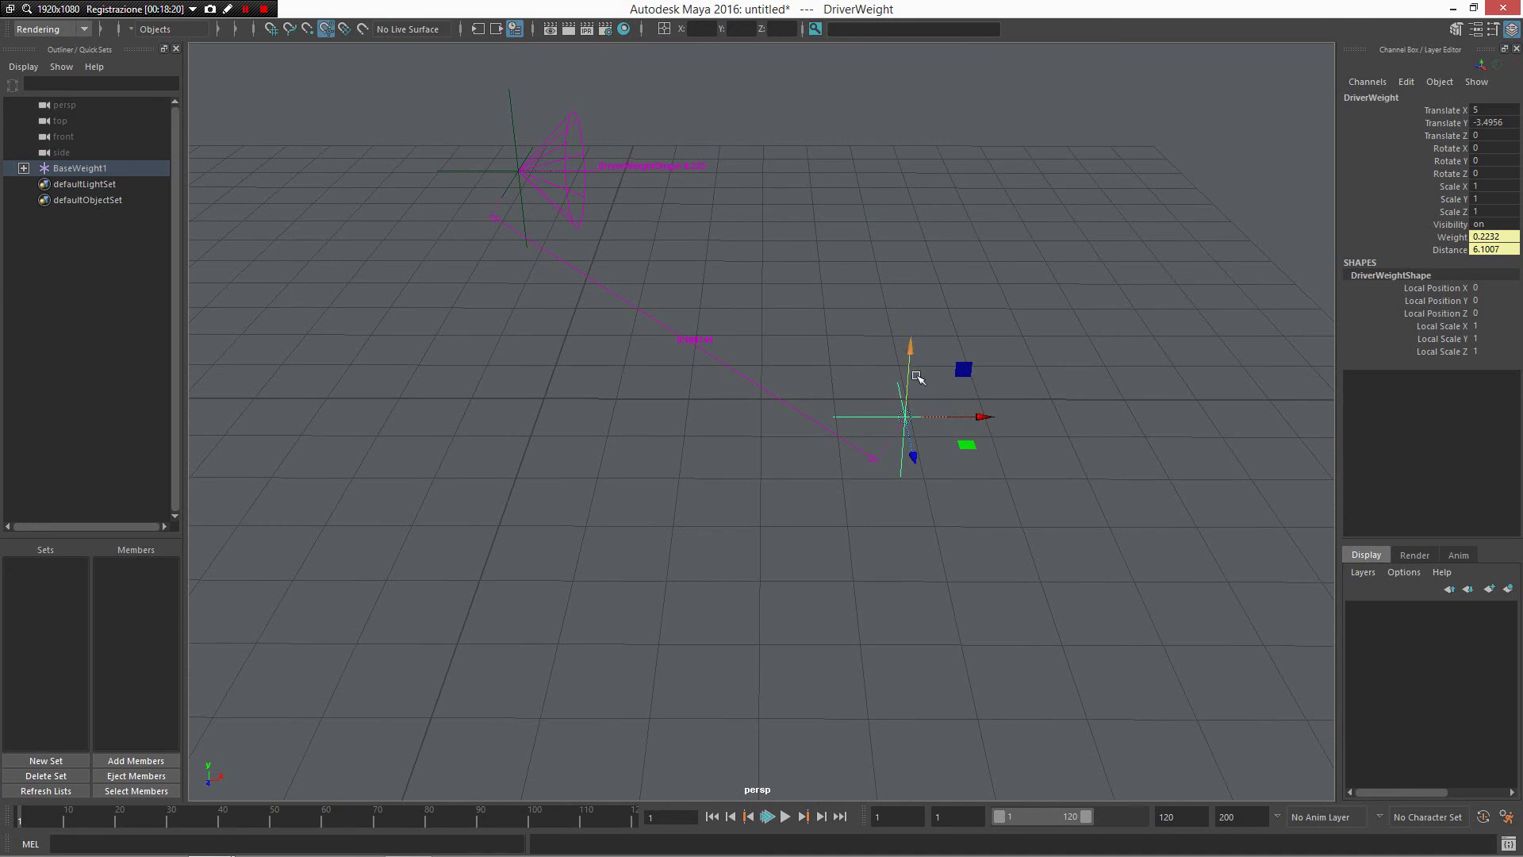
left_click_drag(911, 349, 926, 105)
left_click_drag(621, 159, 1009, 425, "alt")
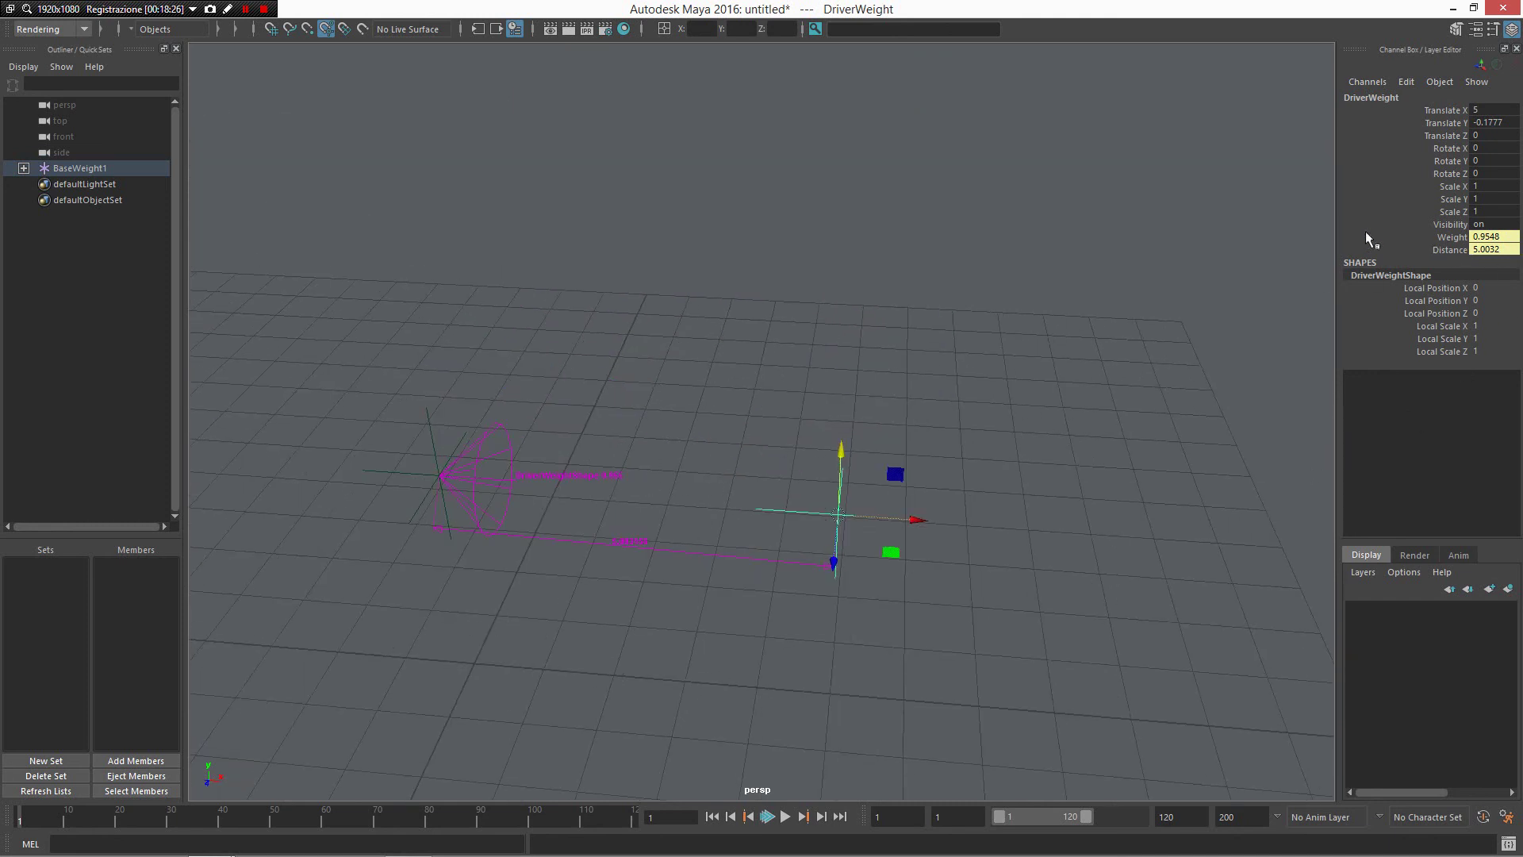
Step: Move the DriverWeight locator freely in front of the cone to about X 5.37, Y -0.17, Z -0.10
left_click(493, 428)
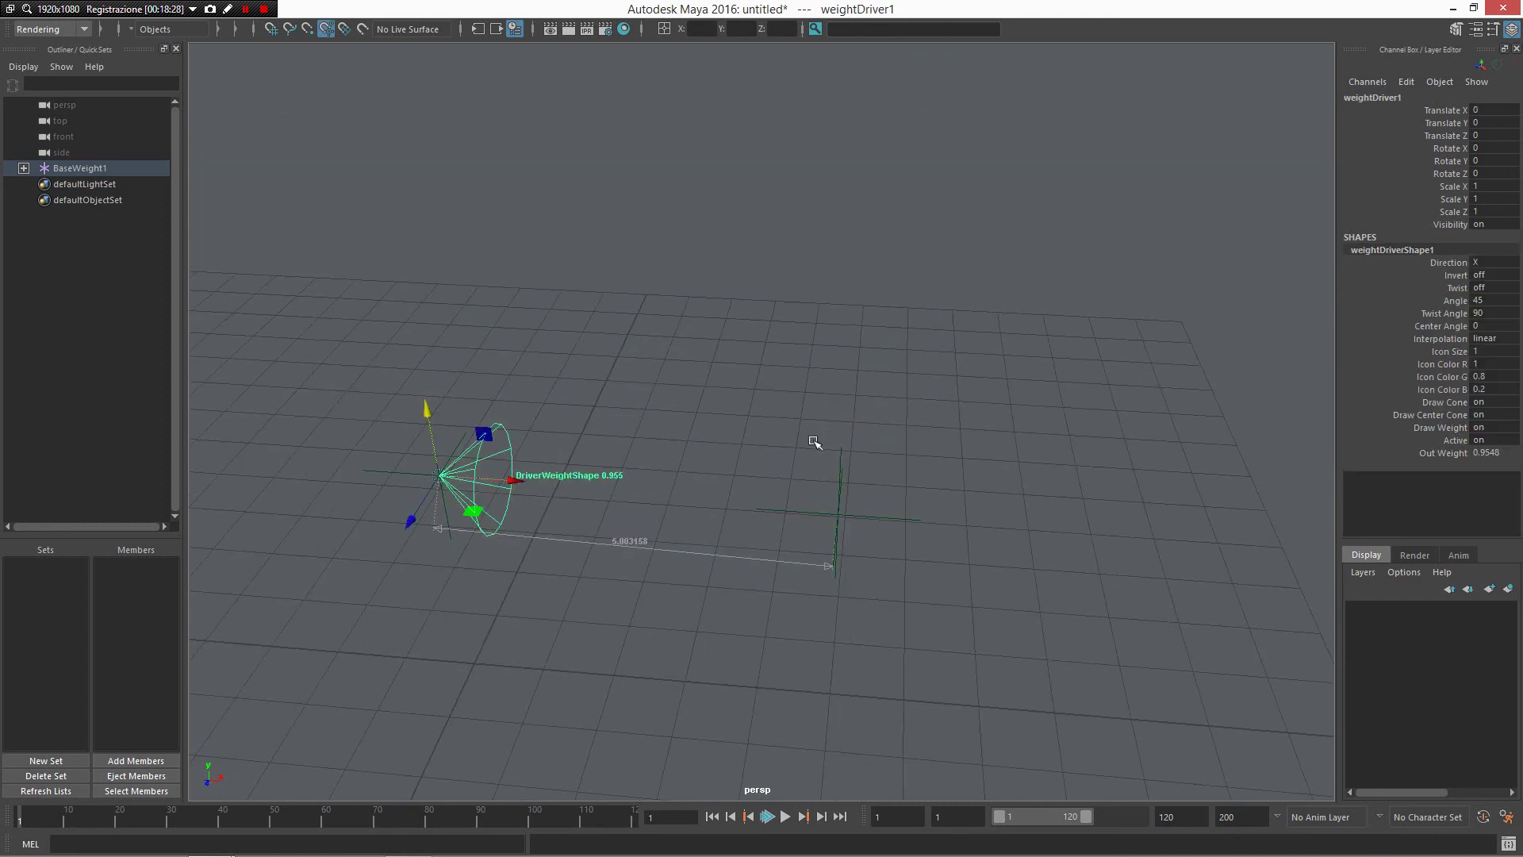
left_click(839, 468)
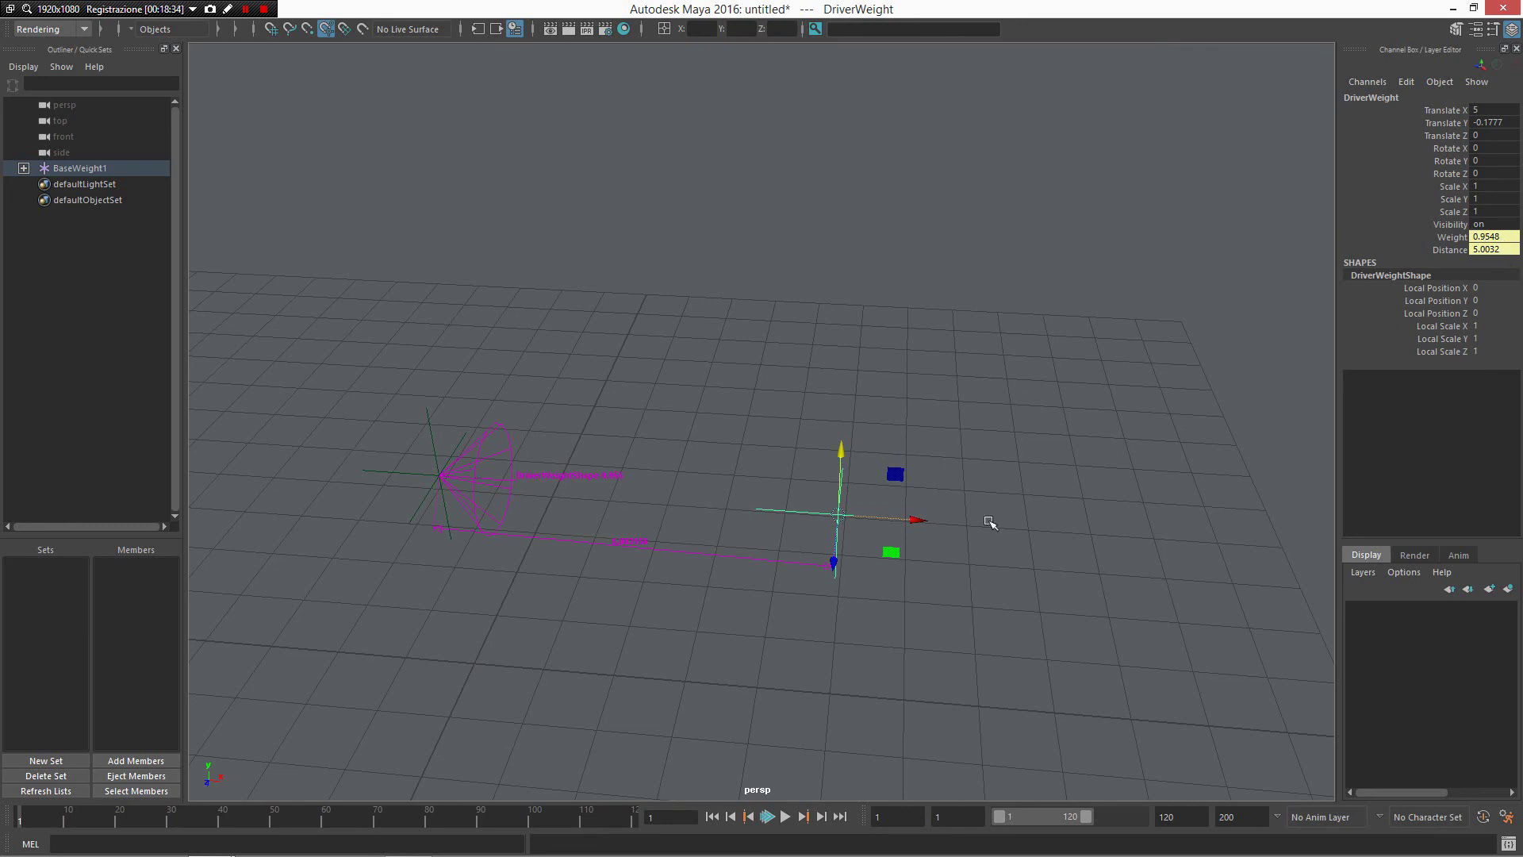
left_click_drag(842, 452, 774, 496)
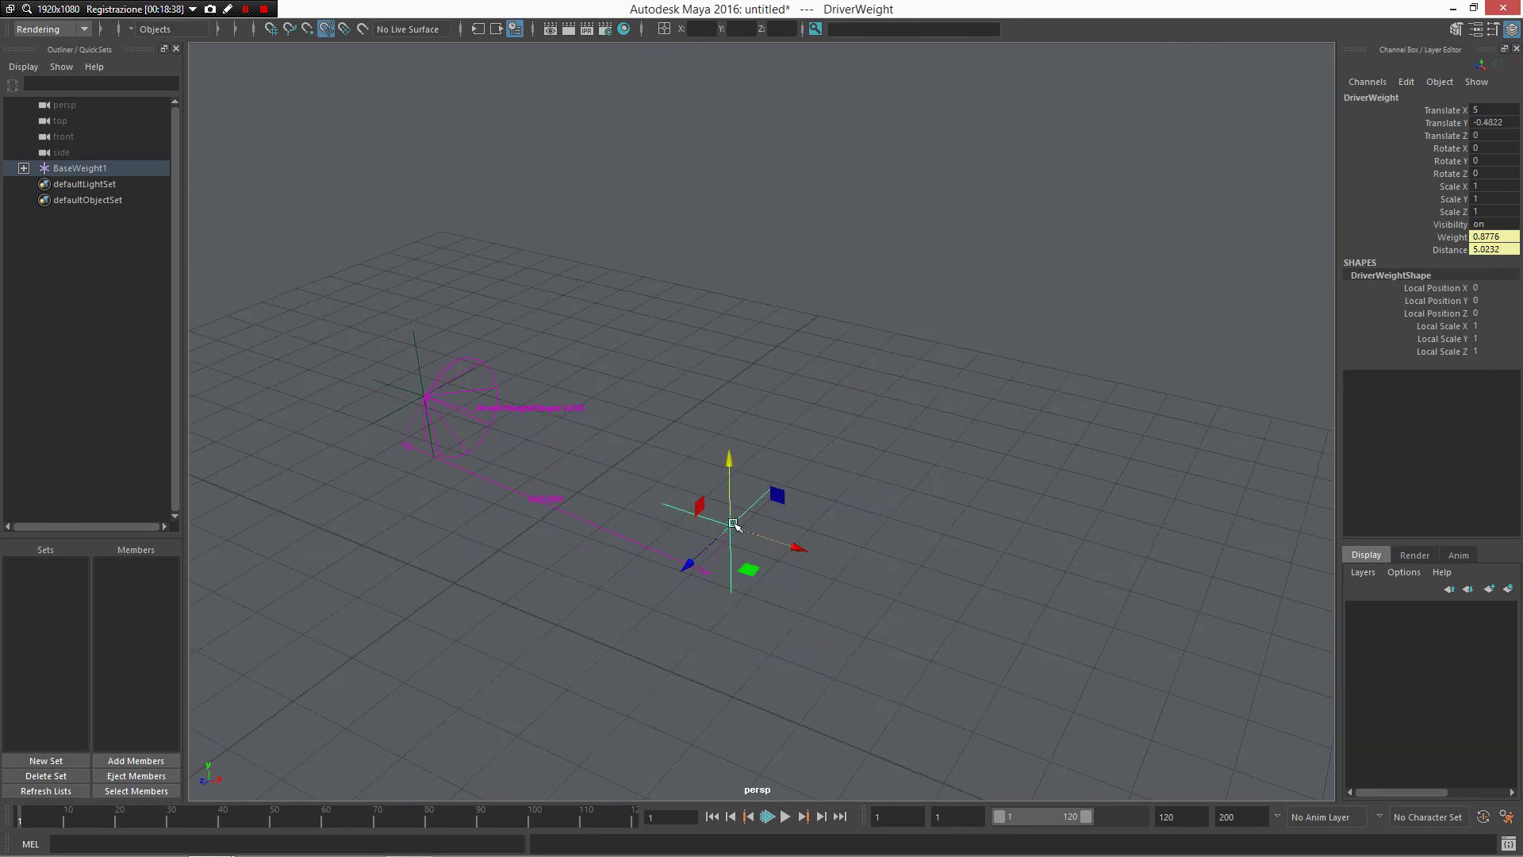
left_click_drag(698, 568, 634, 615)
left_click_drag(533, 645, 762, 509)
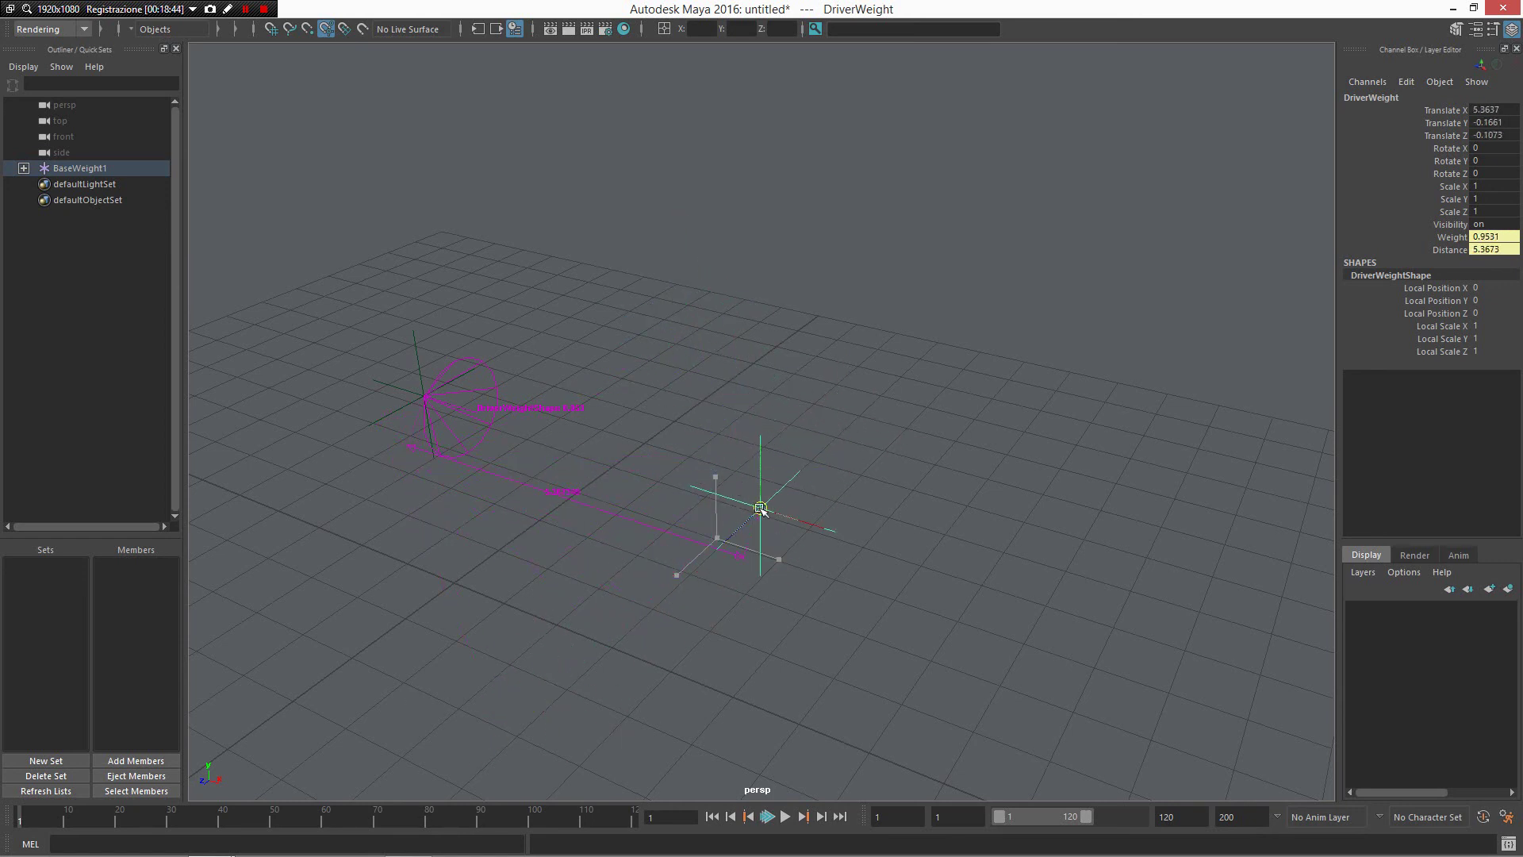
Step: Increase the weightDriver1 cone's Icon Size to 5.7
left_click(481, 369)
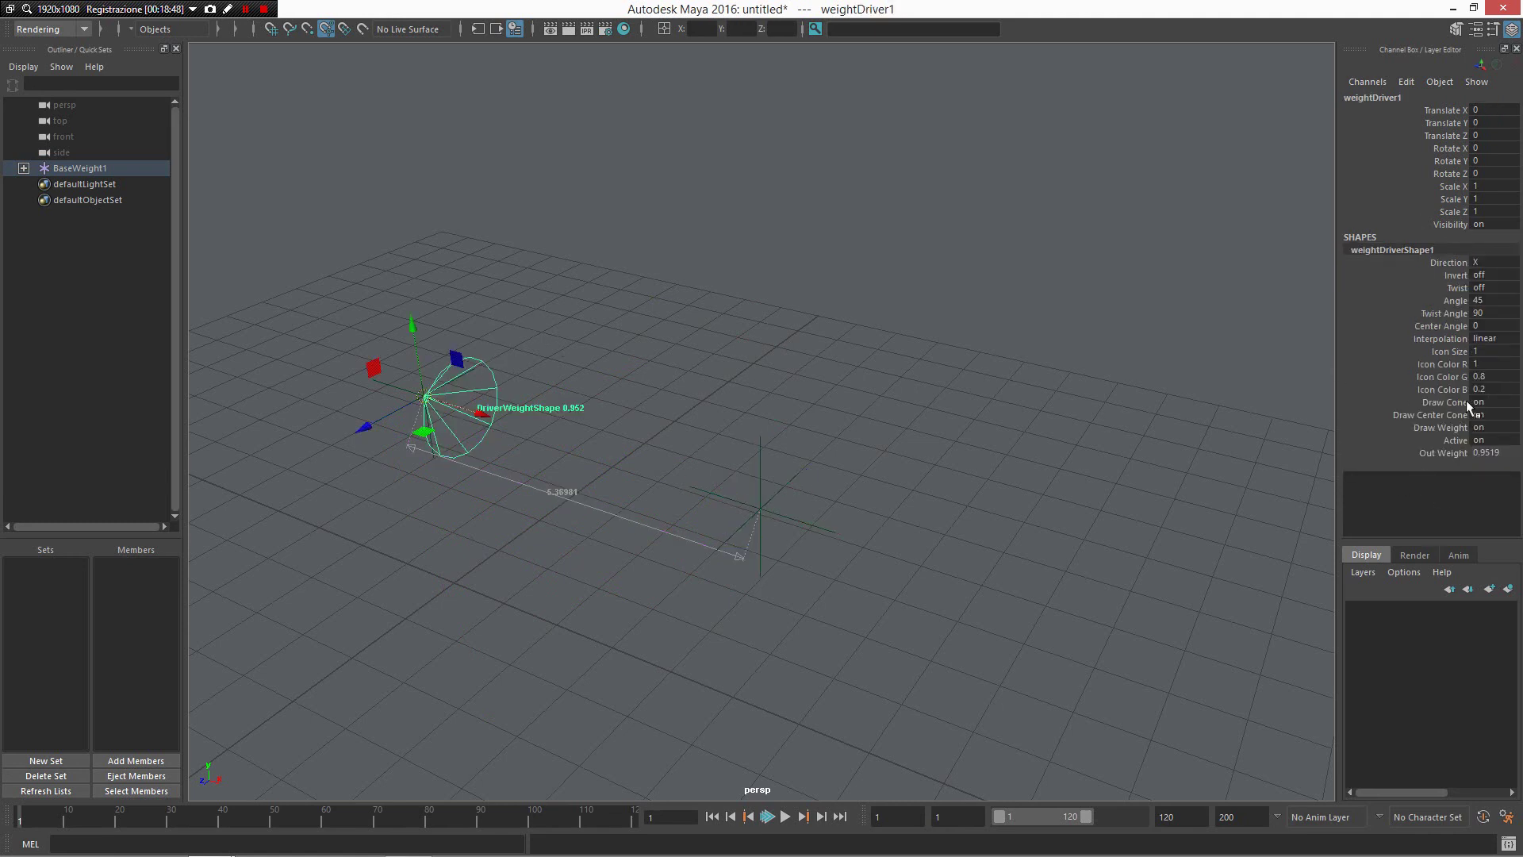
left_click(1449, 351)
middle_click_drag(1008, 349, 1117, 361)
left_click_drag(1119, 381, 1135, 337, "alt")
left_click(1135, 395)
left_click_drag(984, 438, 944, 396, "alt")
Step: Set the DriverWeight locator's Translate Y and Translate Z to 0
left_click(885, 373)
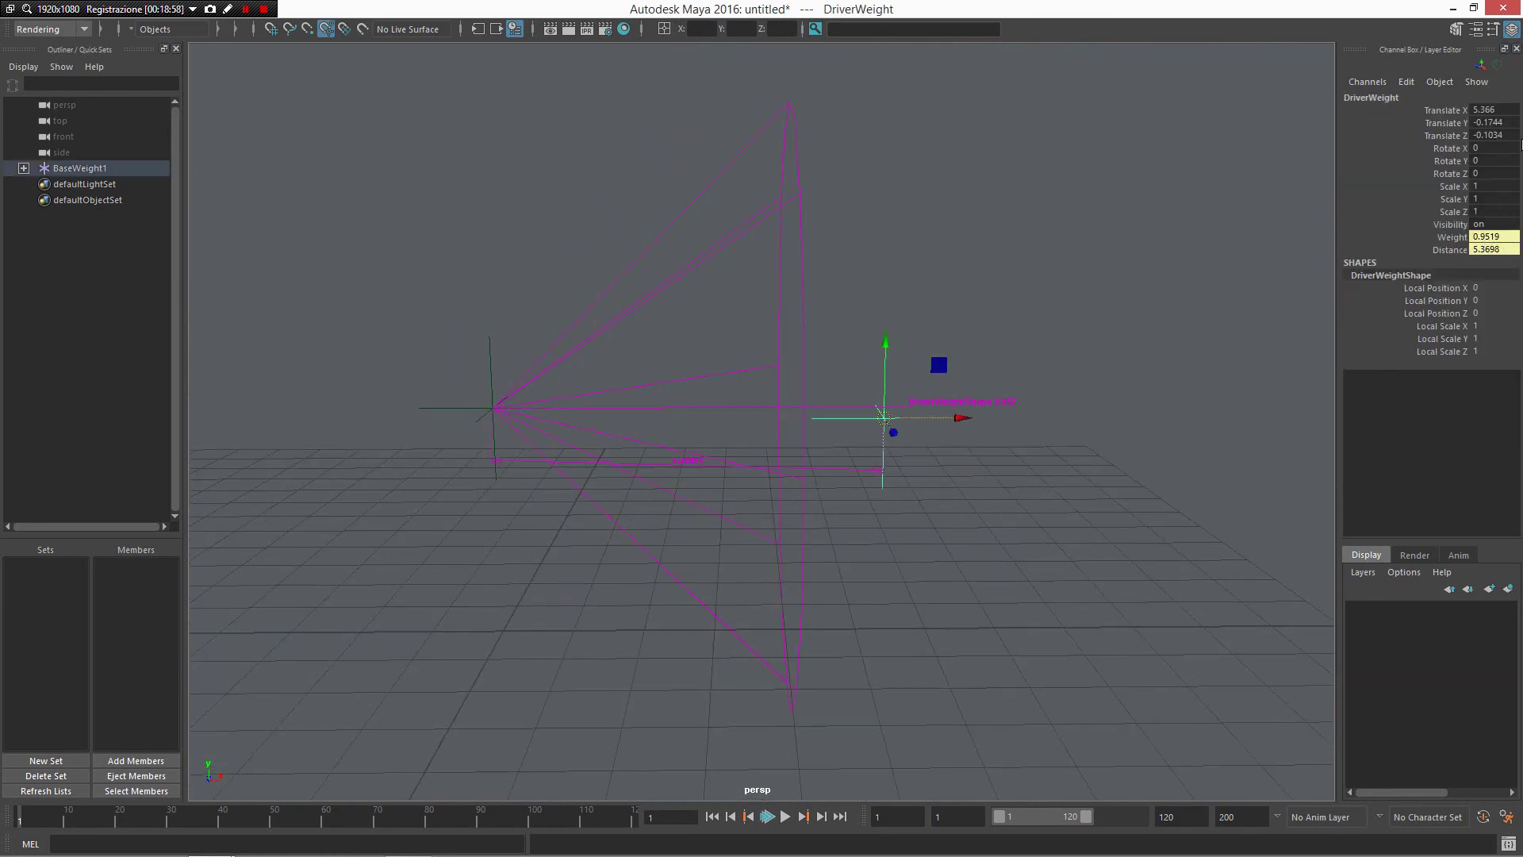
left_click_drag(1507, 122, 1507, 135)
type("0")
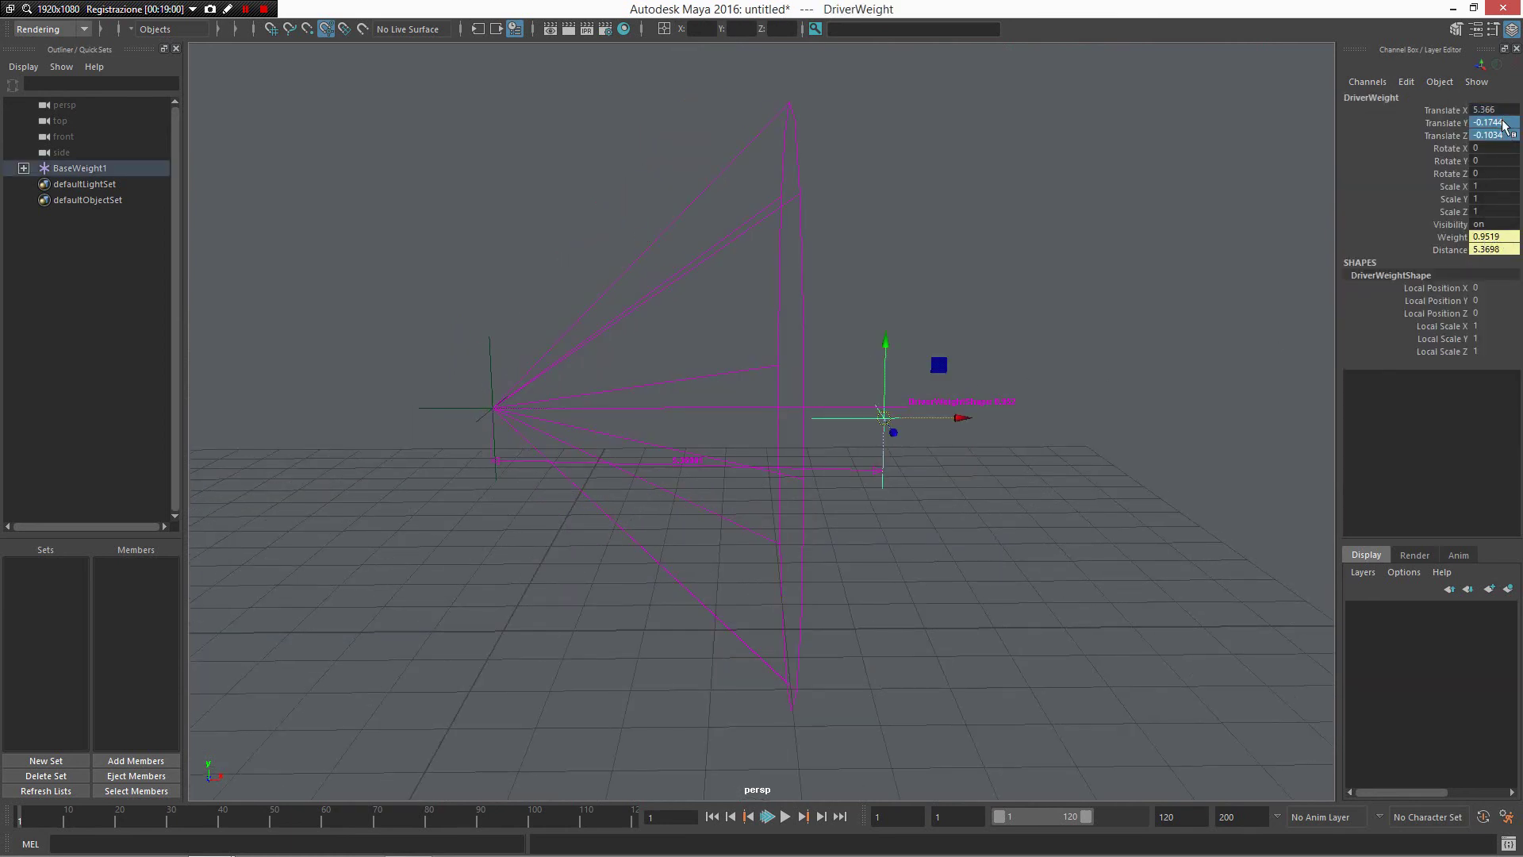
key("Return")
left_click(1131, 399)
Step: Select the weightDriver1 cone and show its Weight Driver Attributes in the Attribute Editor
left_click_drag(1081, 419, 902, 484, "alt")
left_click_drag(842, 533, 673, 435)
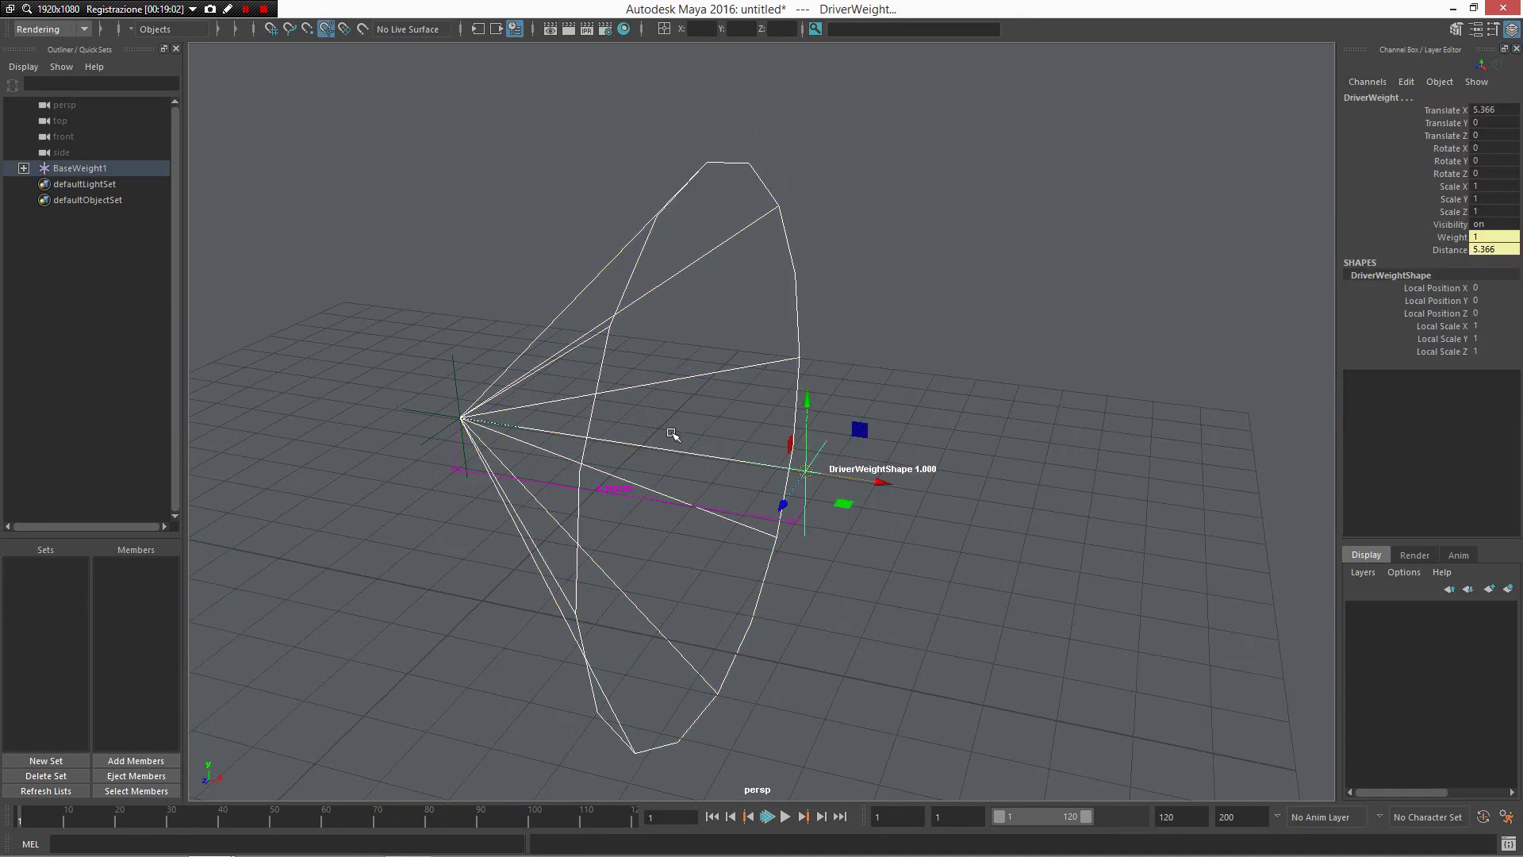
left_click_drag(827, 516, 724, 450, "alt")
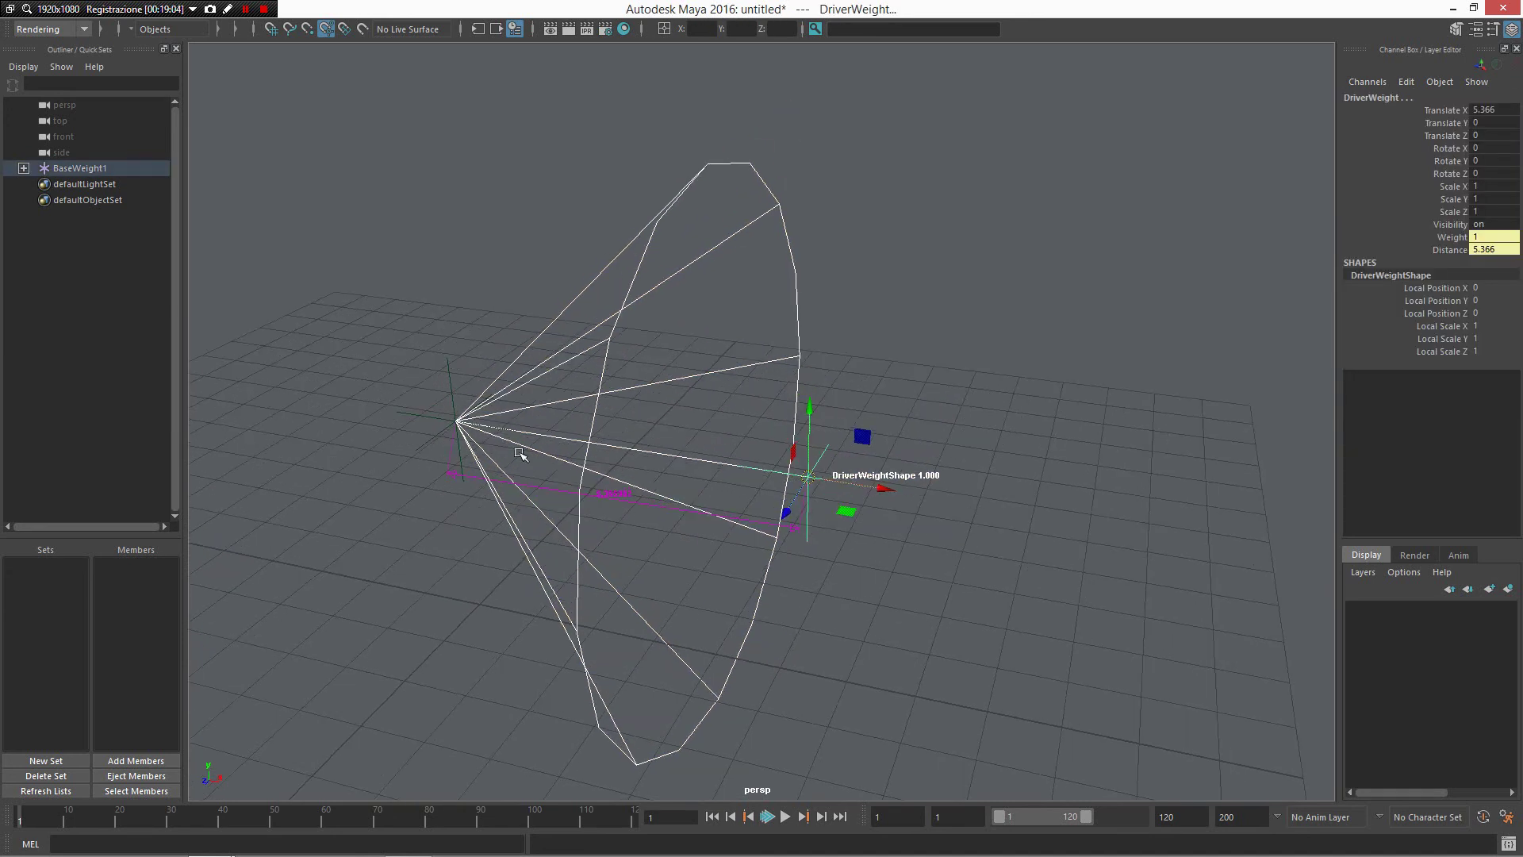
left_click(714, 298)
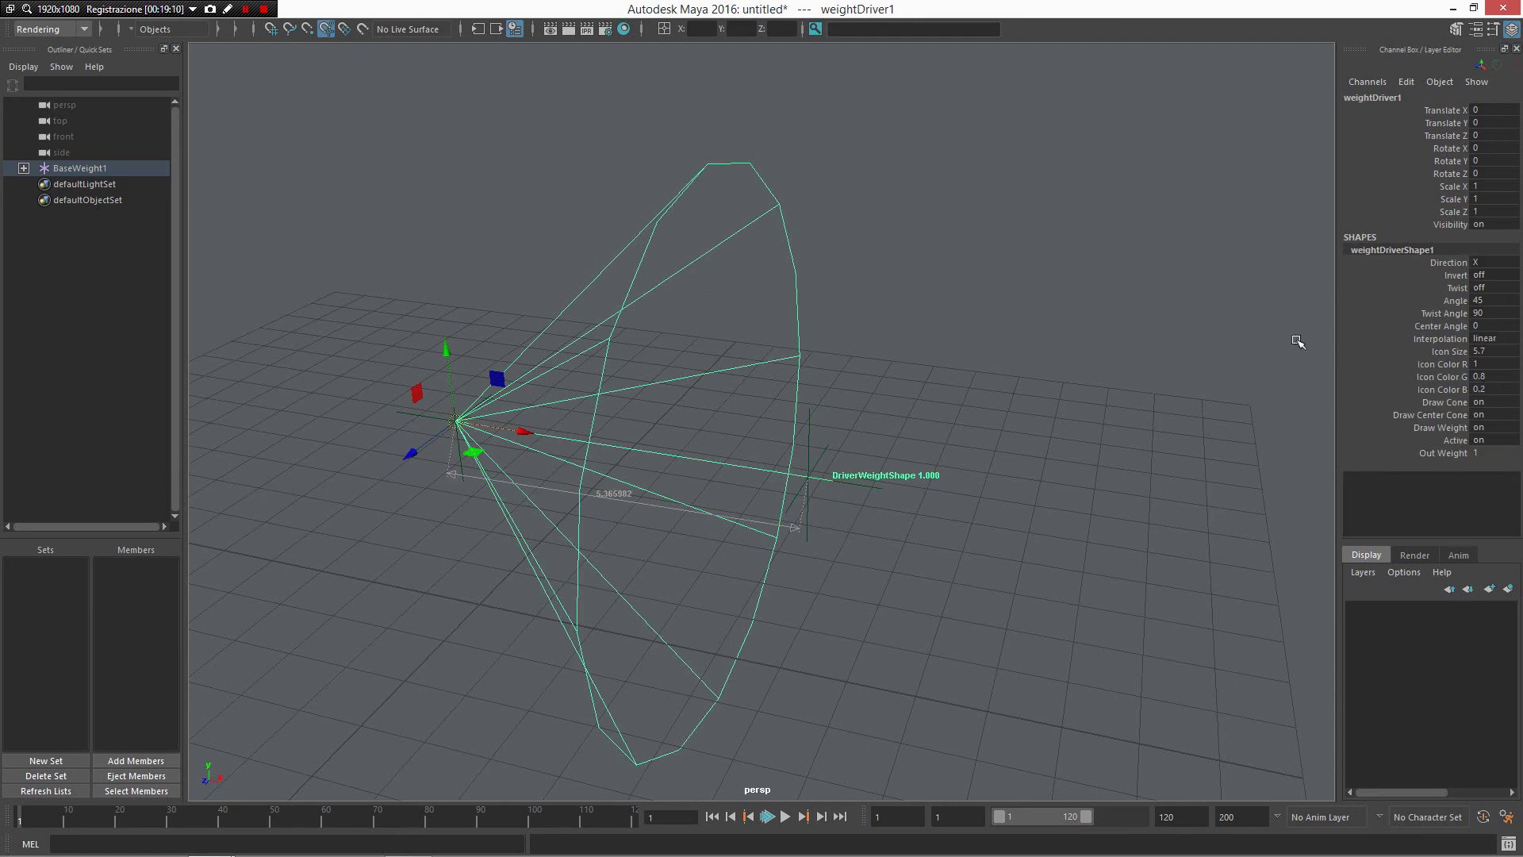
key("ctrl+a")
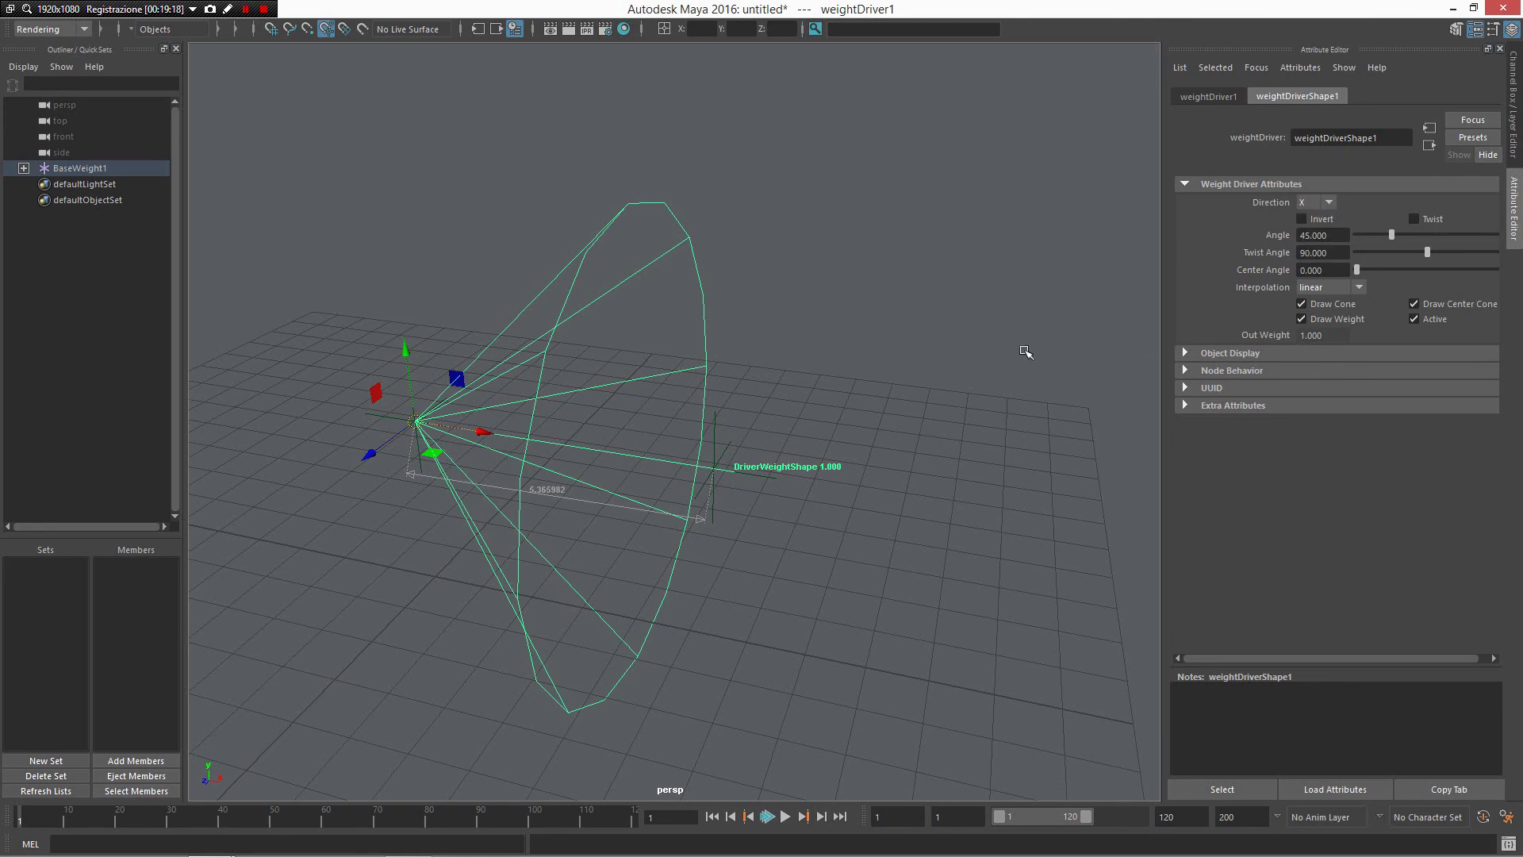
left_click_drag(977, 360, 1045, 330, "alt")
left_click_drag(588, 492, 887, 521, "alt")
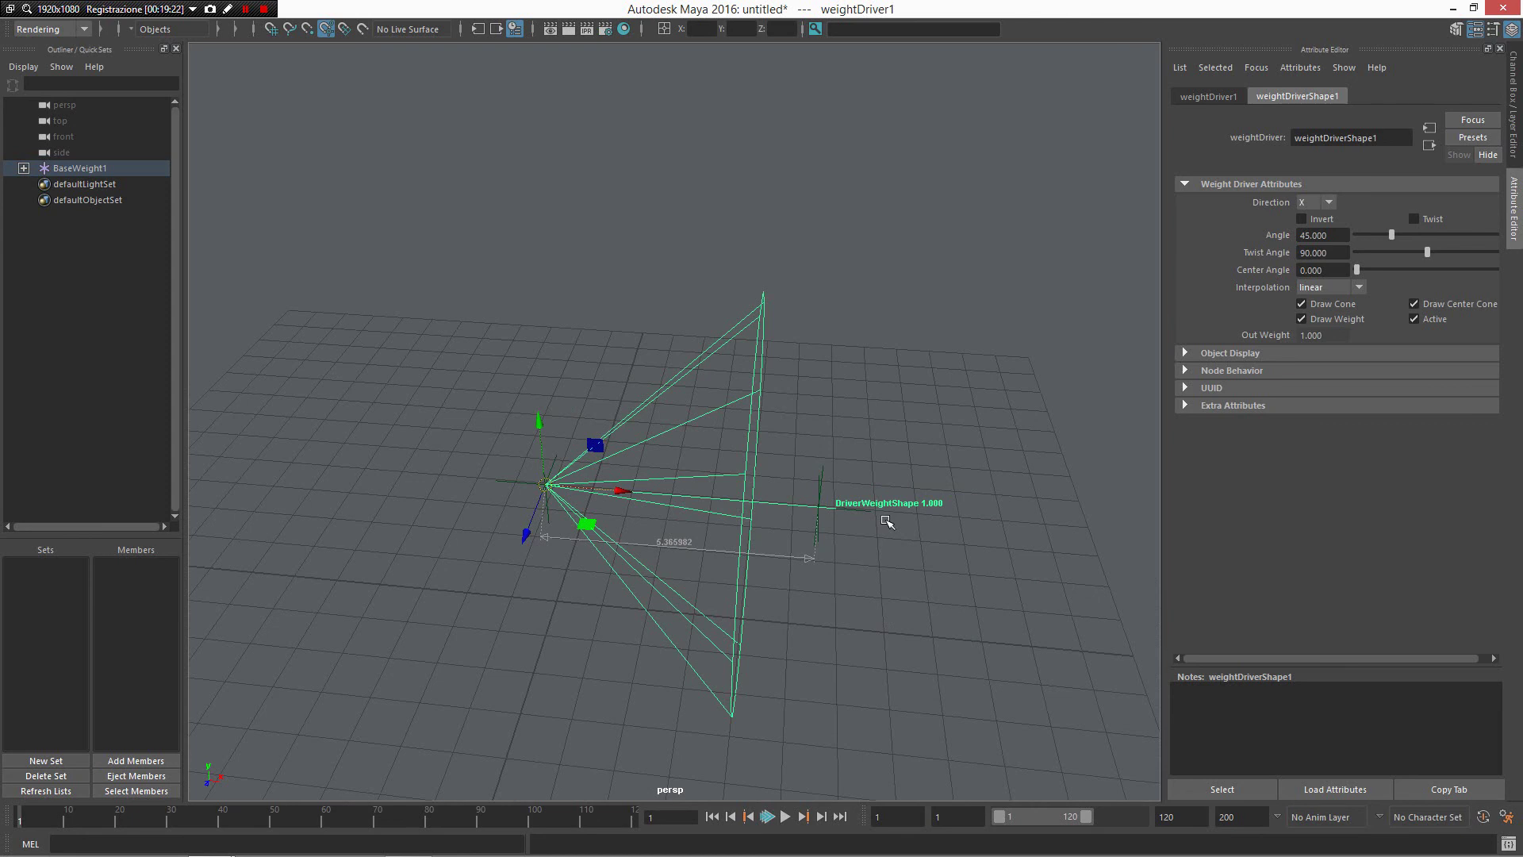